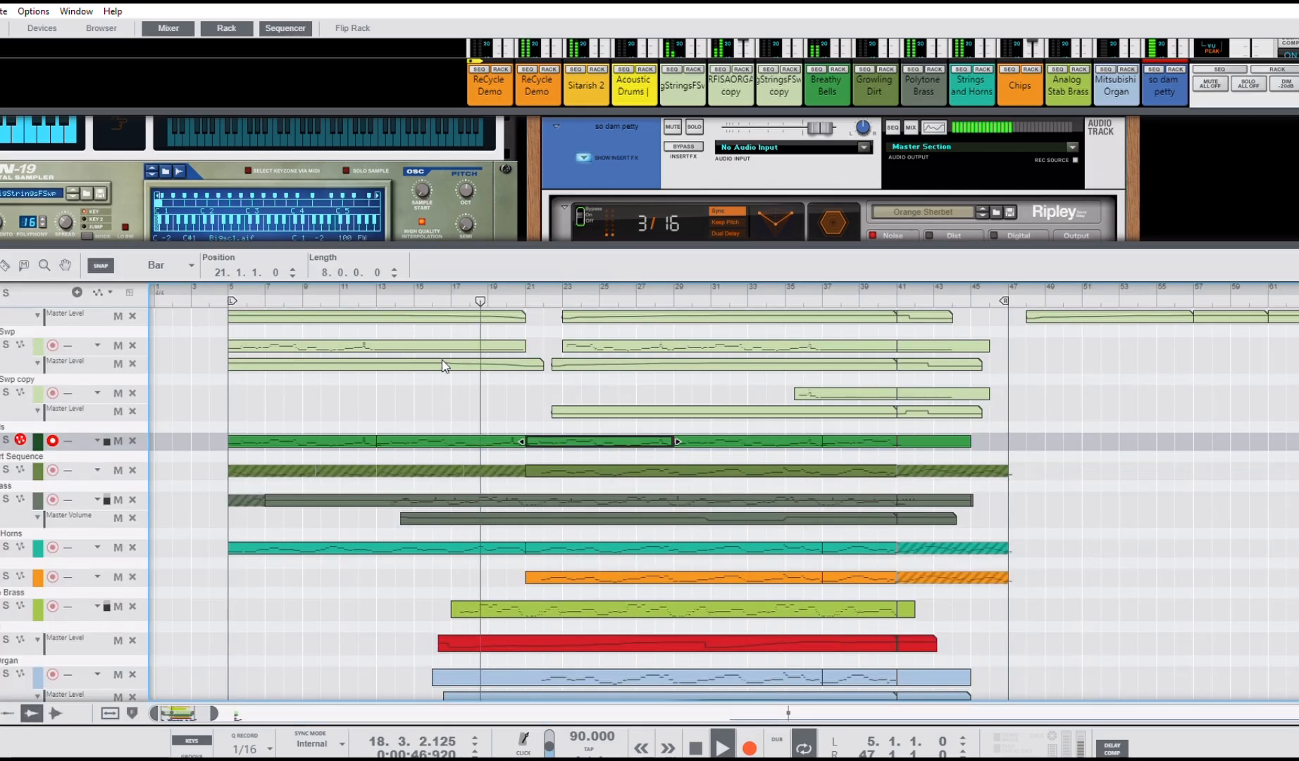
Open the ReCycle Demo clip at bar 19 to examine its slice notes, and return to the arrangement
scroll(550, 387, up, 6)
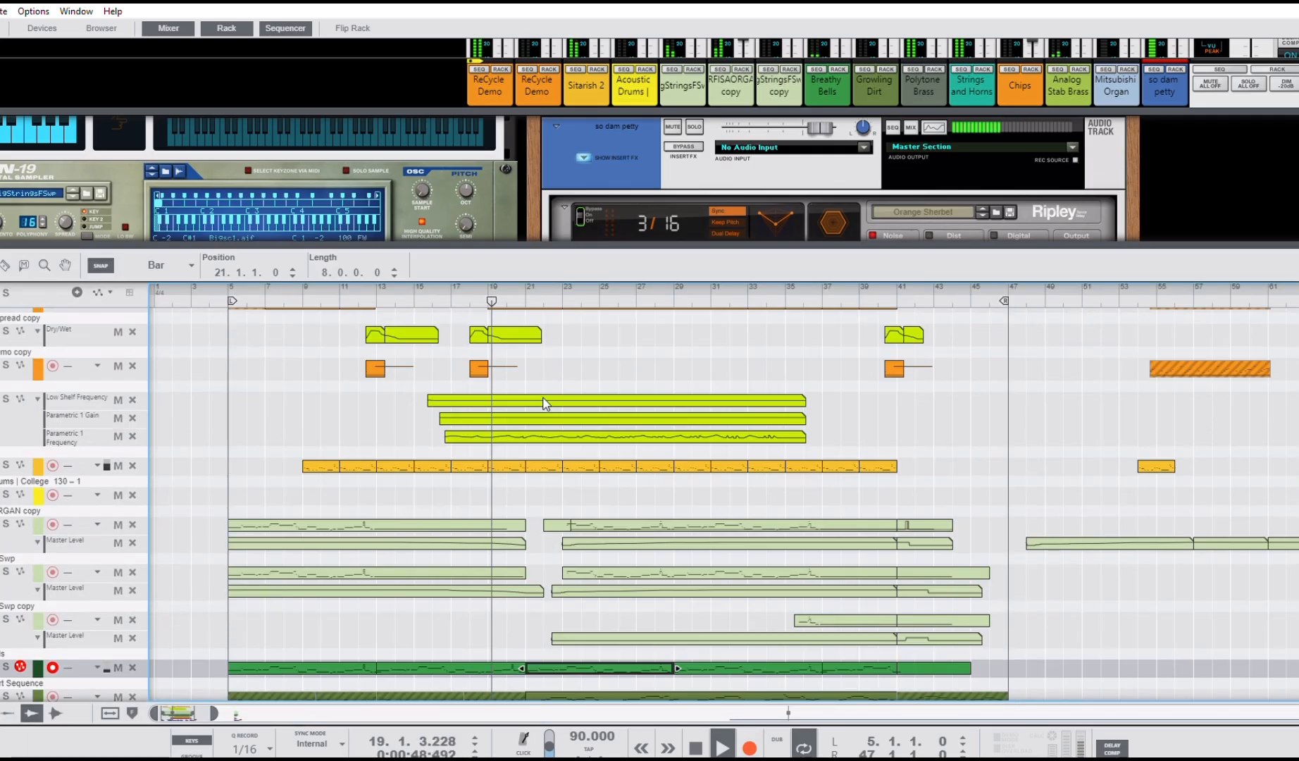
double_click(510, 464)
key(Escape)
scroll(553, 495, up, 3)
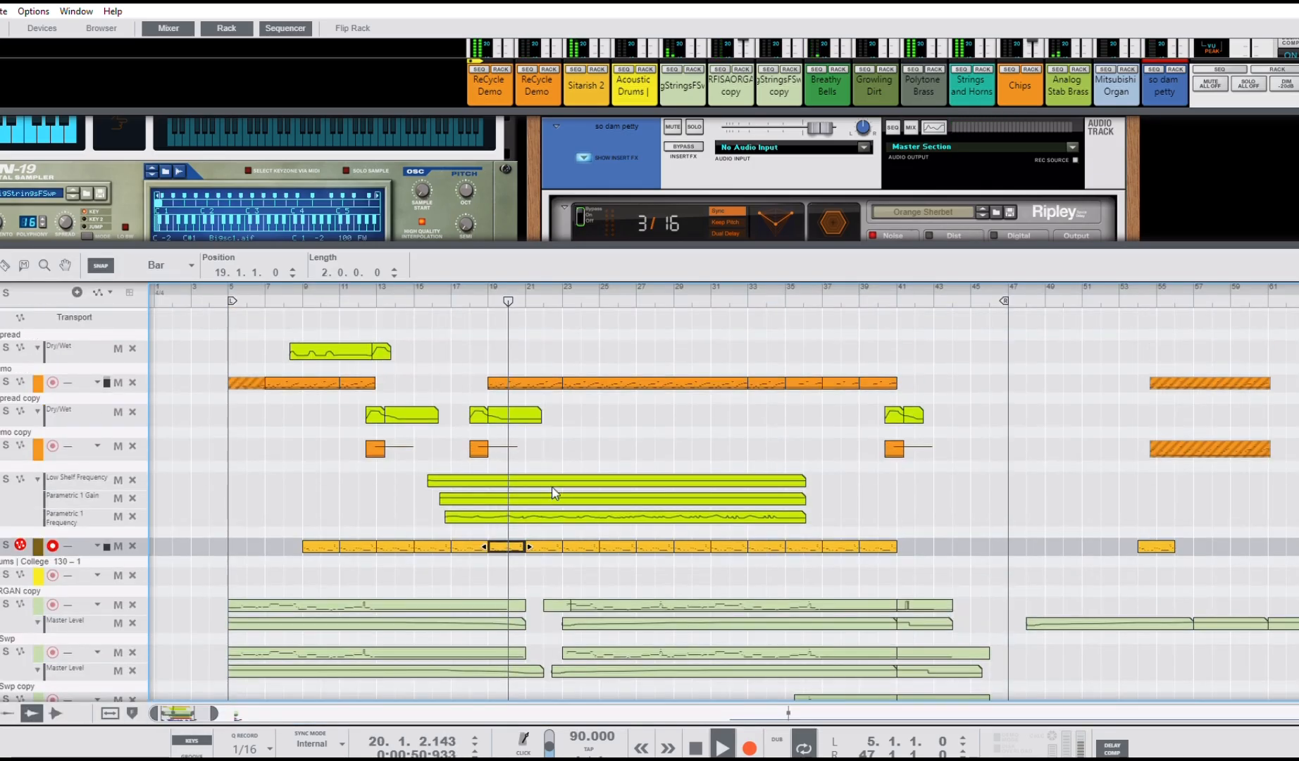
double_click(549, 363)
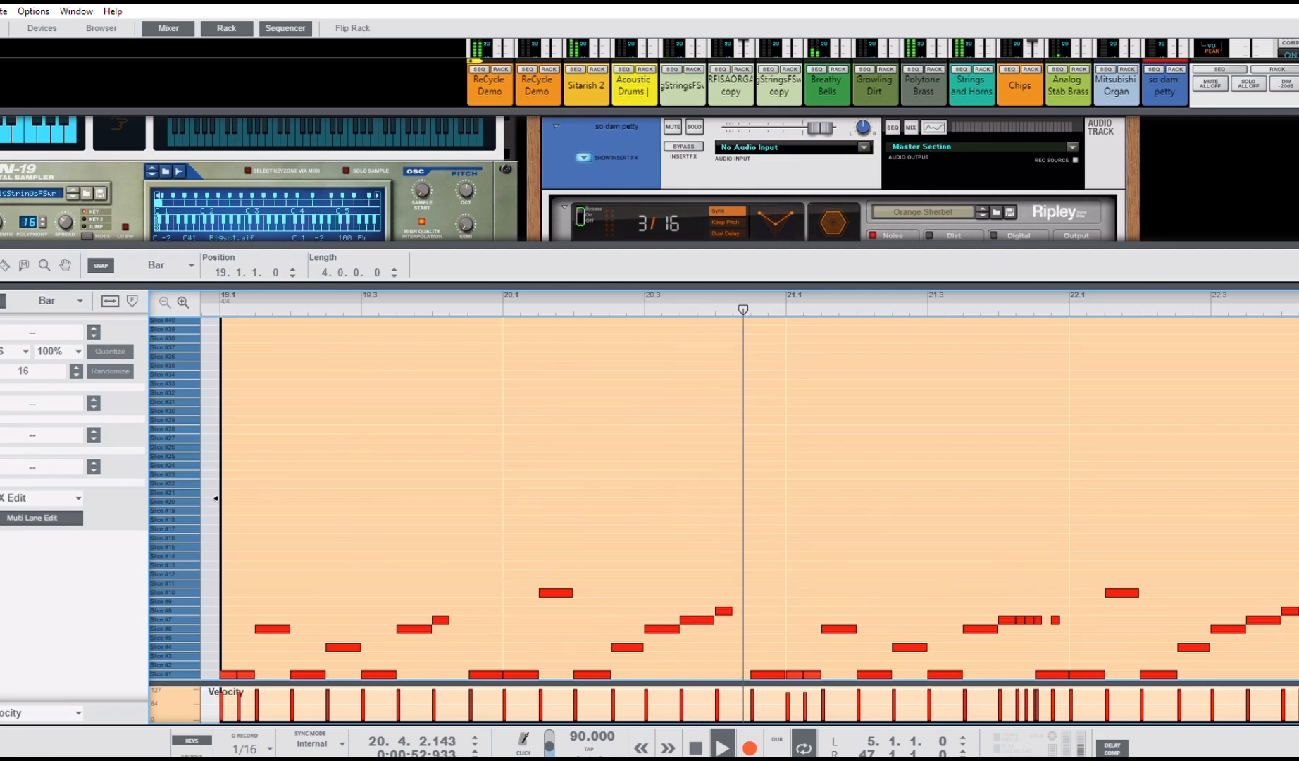
key(ctrl+e)
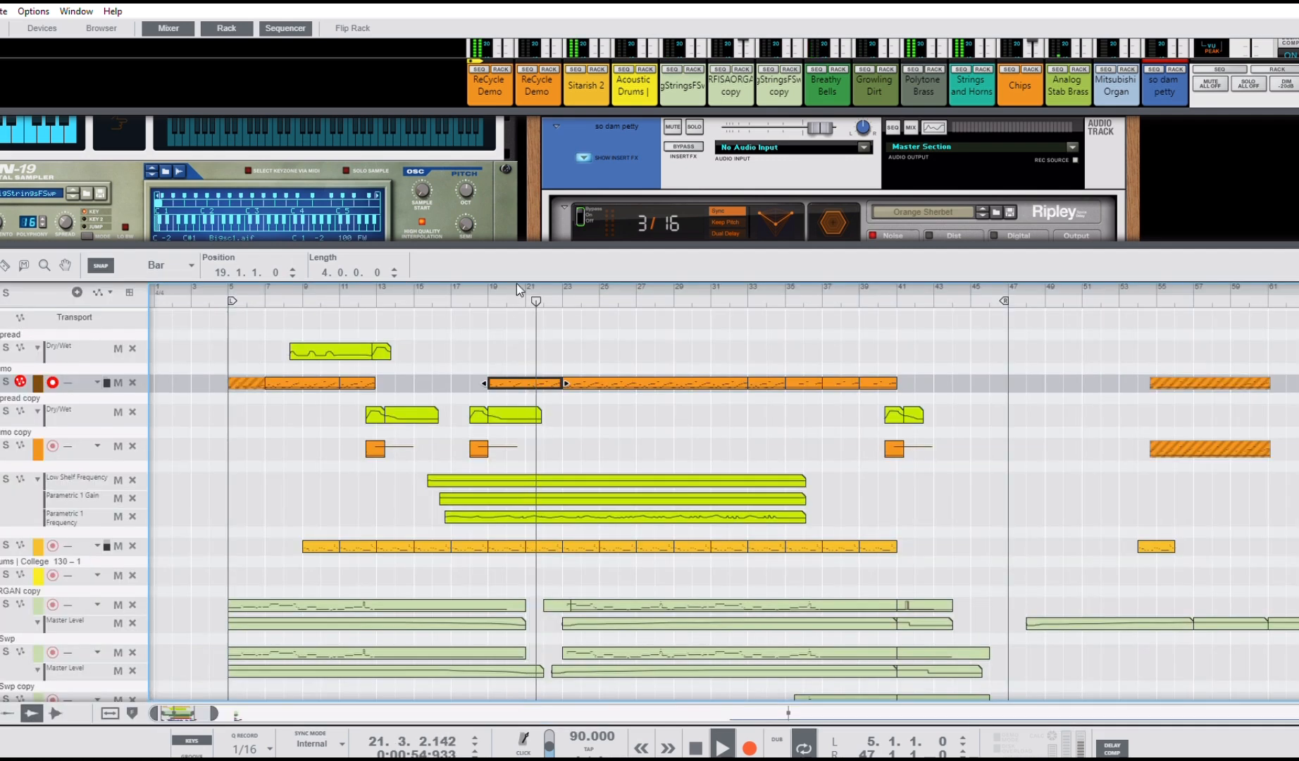
Enlarge the rack area and look over the devices of the so dam petty and Mitsubishi Organ channels
drag(526, 247, 526, 536)
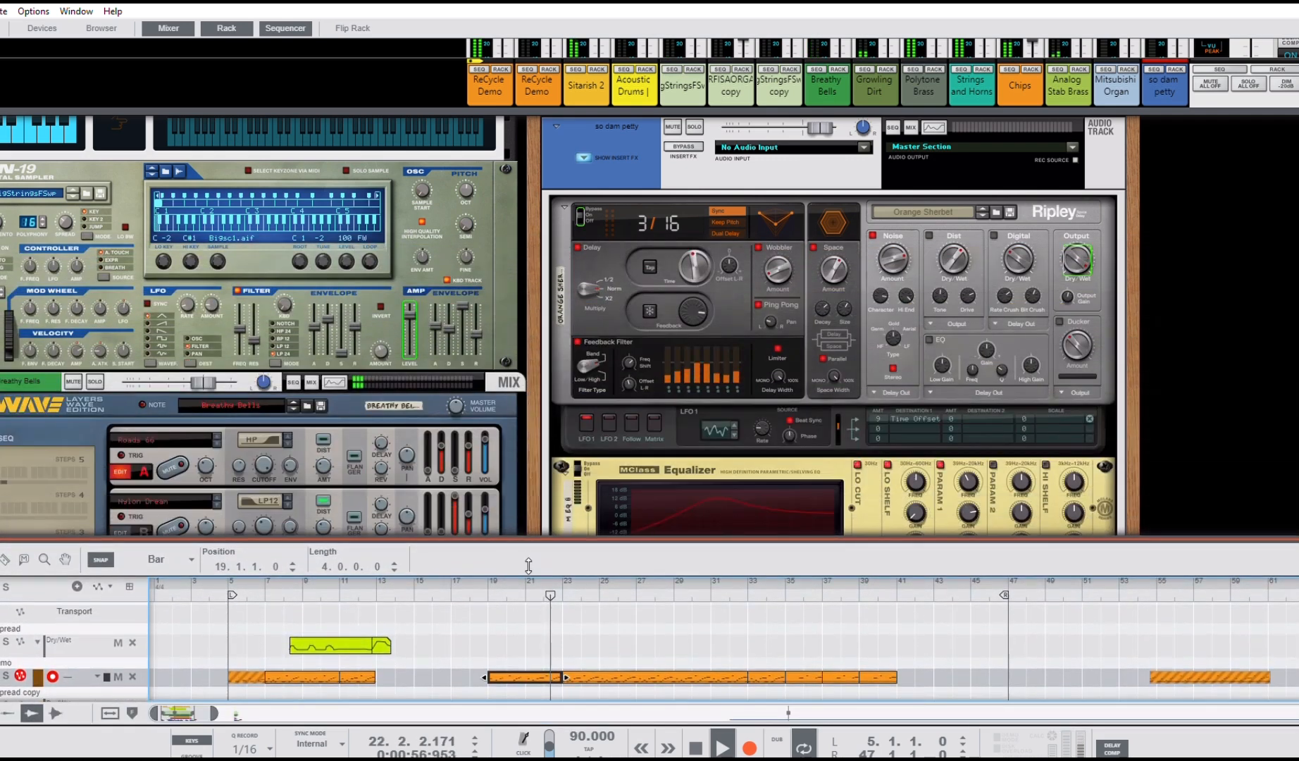
scroll(543, 429, down, 5)
scroll(541, 422, down, 5)
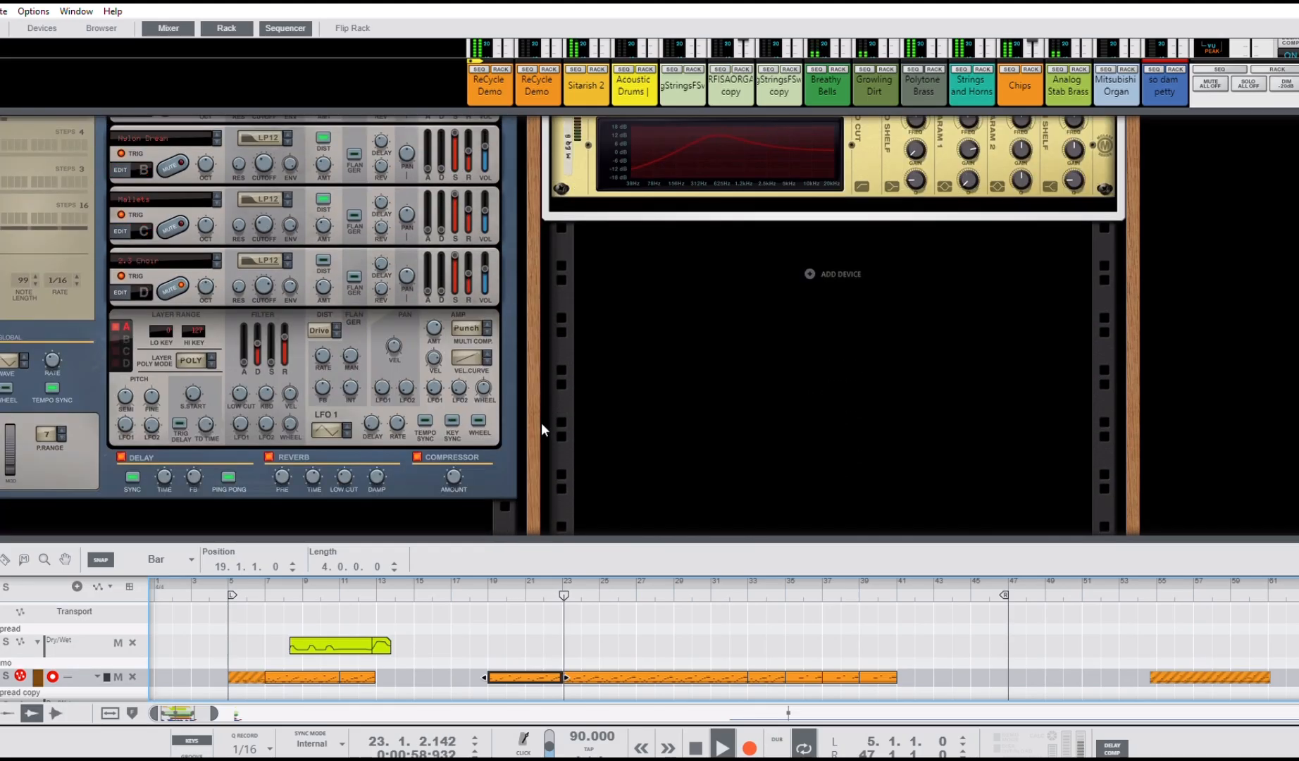
scroll(541, 422, up, 4)
scroll(547, 435, up, 5)
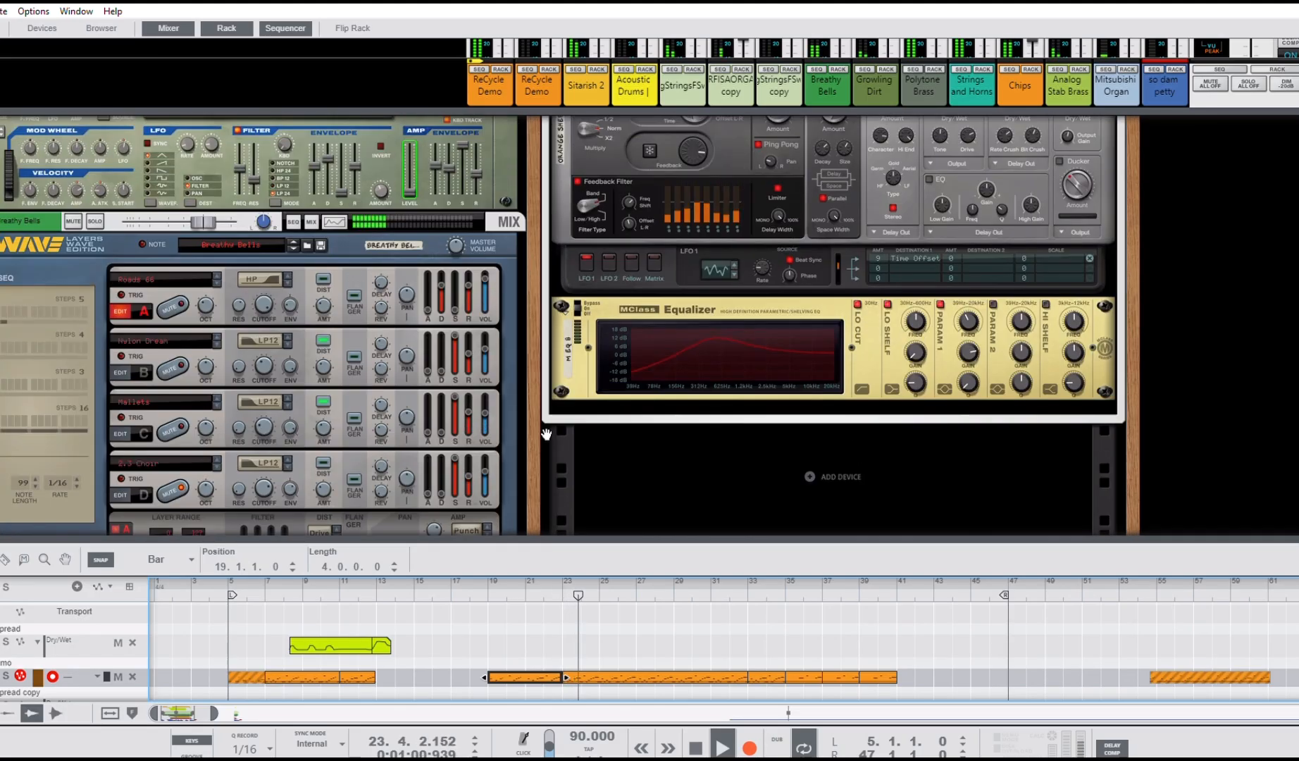
scroll(545, 432, up, 5)
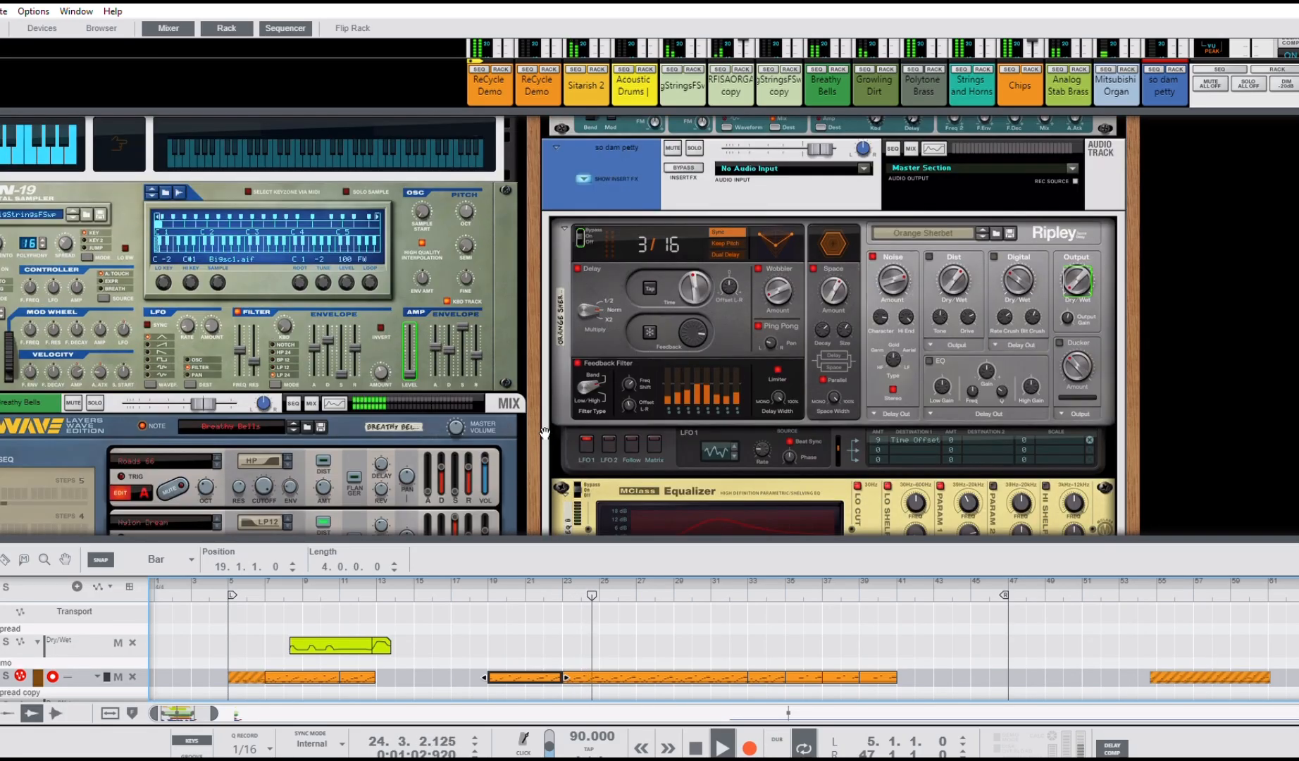
scroll(544, 431, up, 2)
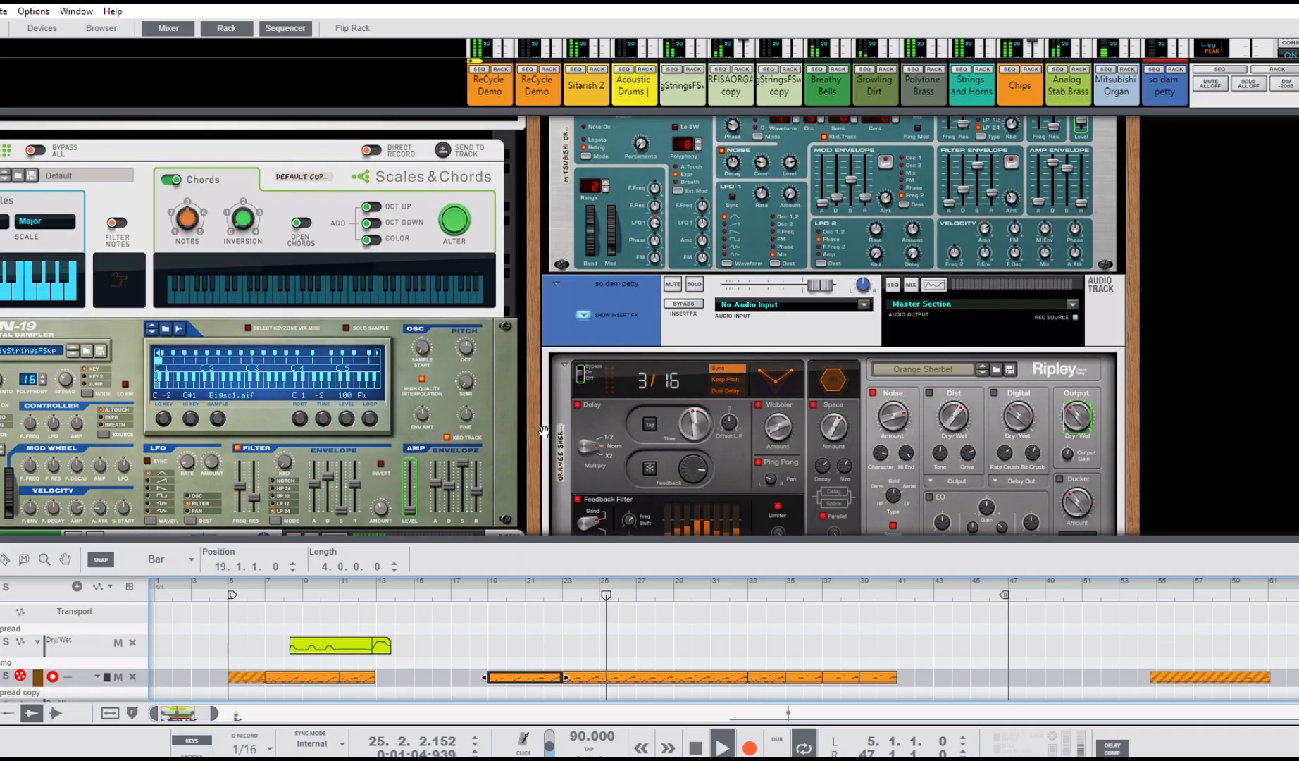
scroll(545, 431, up, 2)
scroll(545, 431, up, 10)
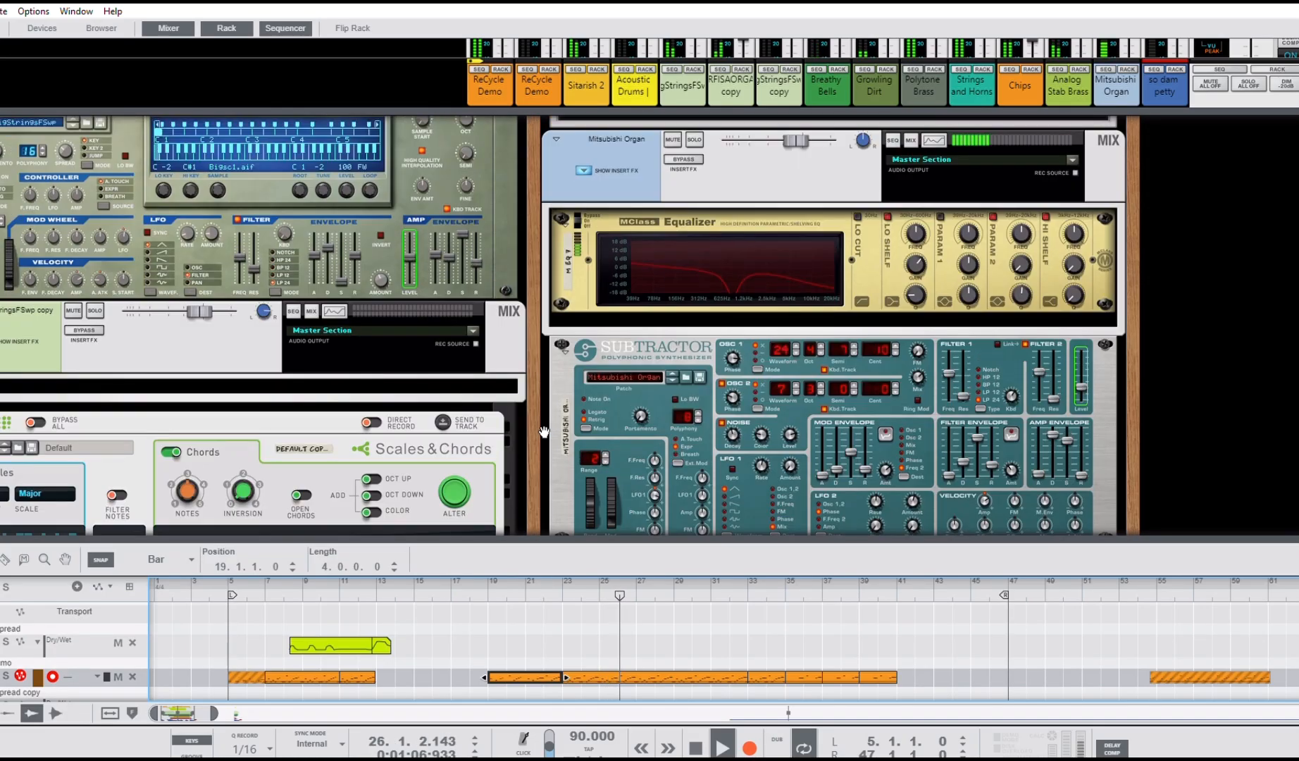
scroll(545, 431, up, 2)
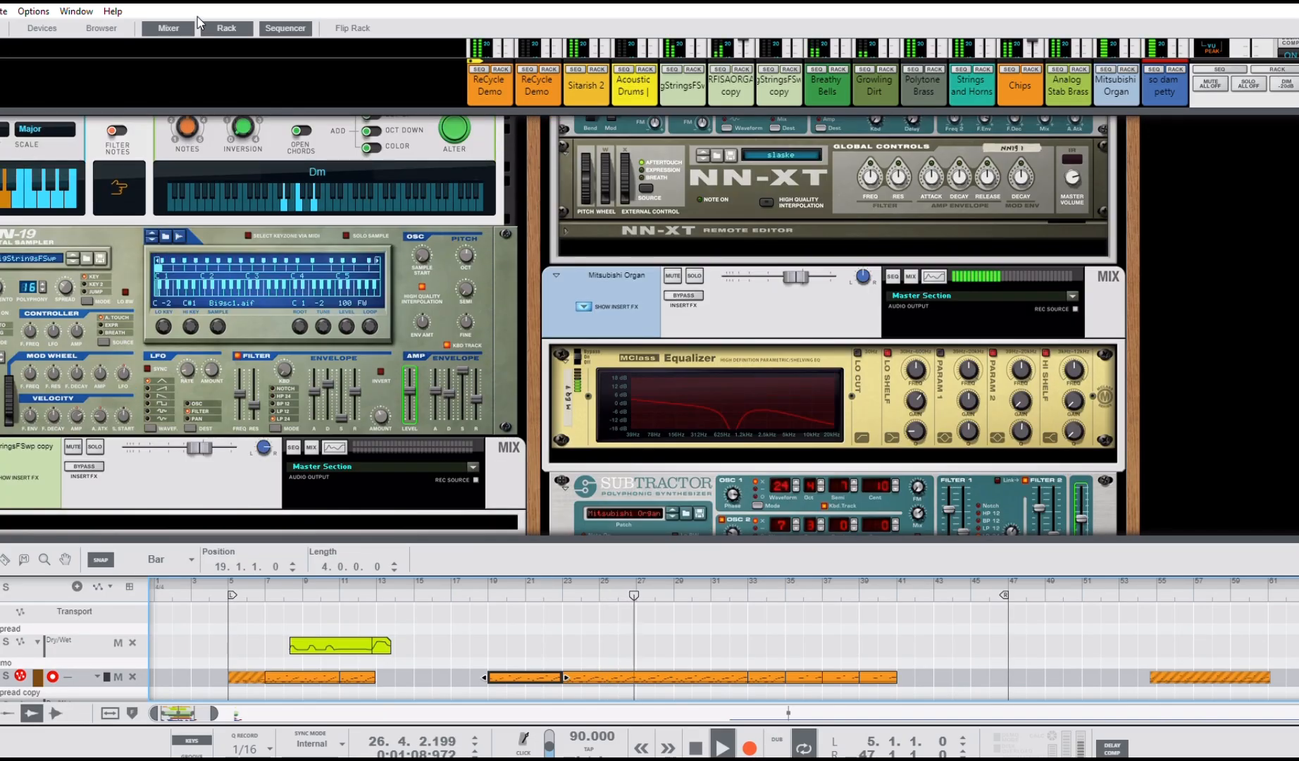
Show only the rack and look through its devices from the so dam petty channel up to the Polytone Brass synthesizer
click(175, 16)
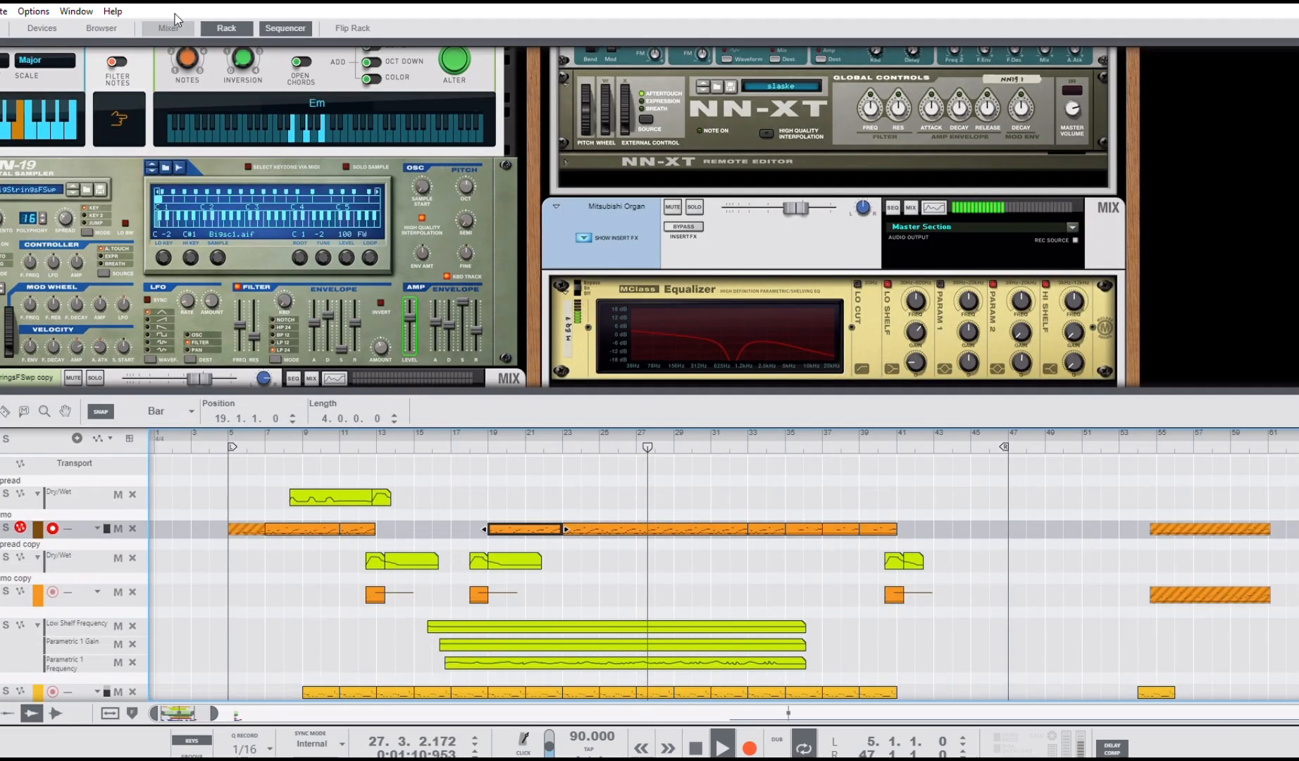
click(277, 12)
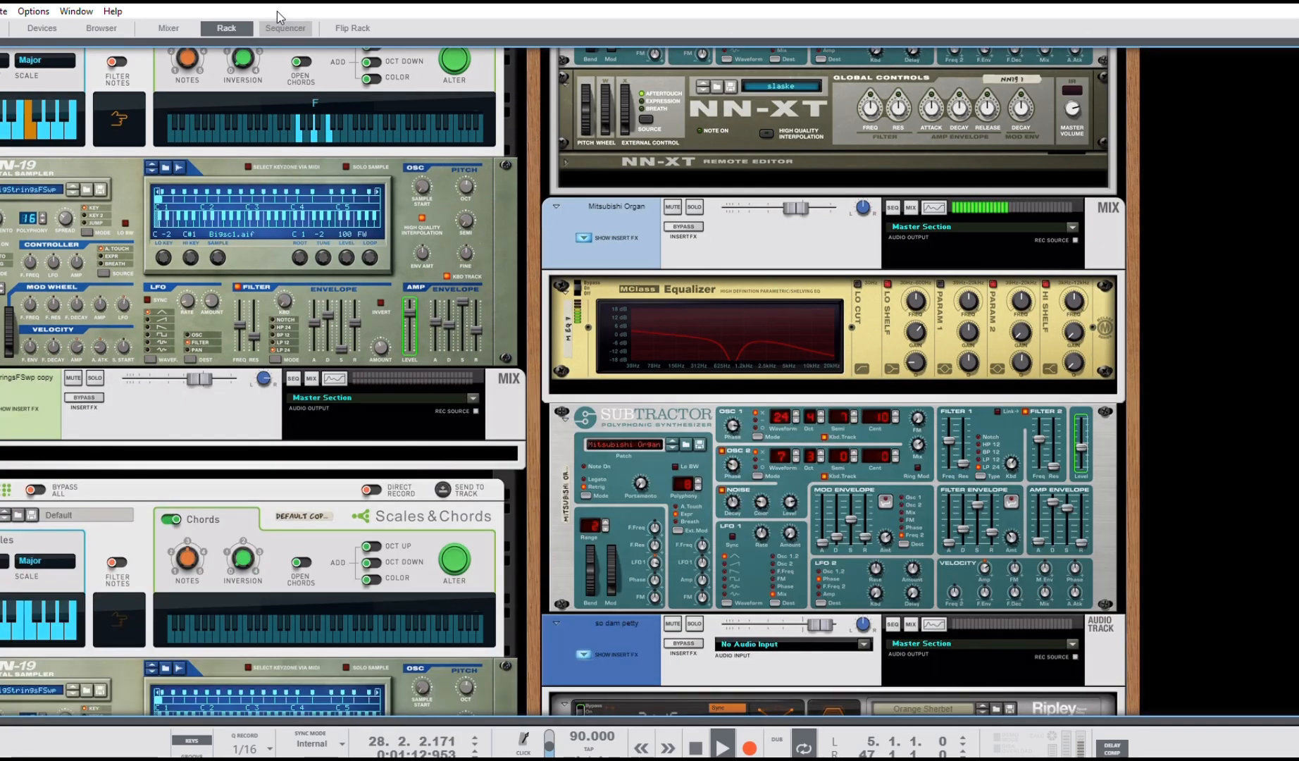
scroll(807, 440, down, 10)
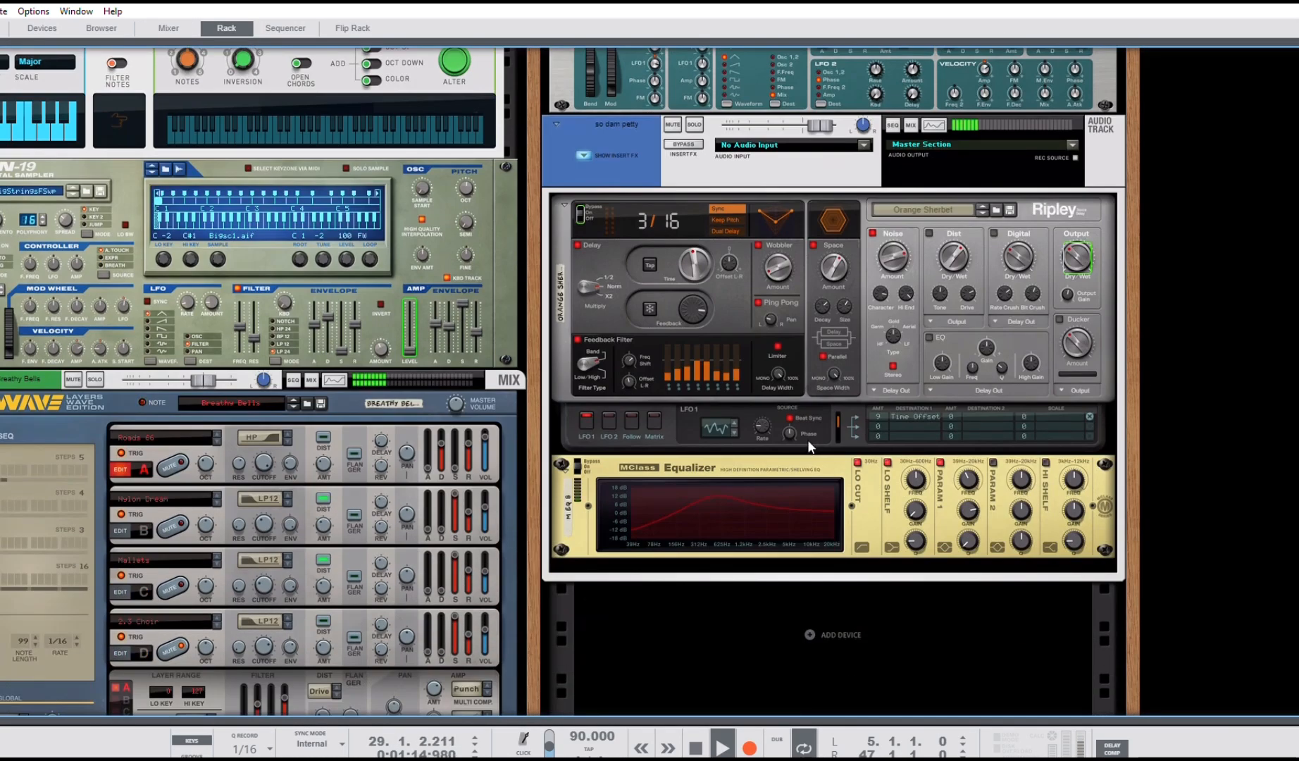
scroll(807, 440, down, 6)
scroll(803, 441, up, 15)
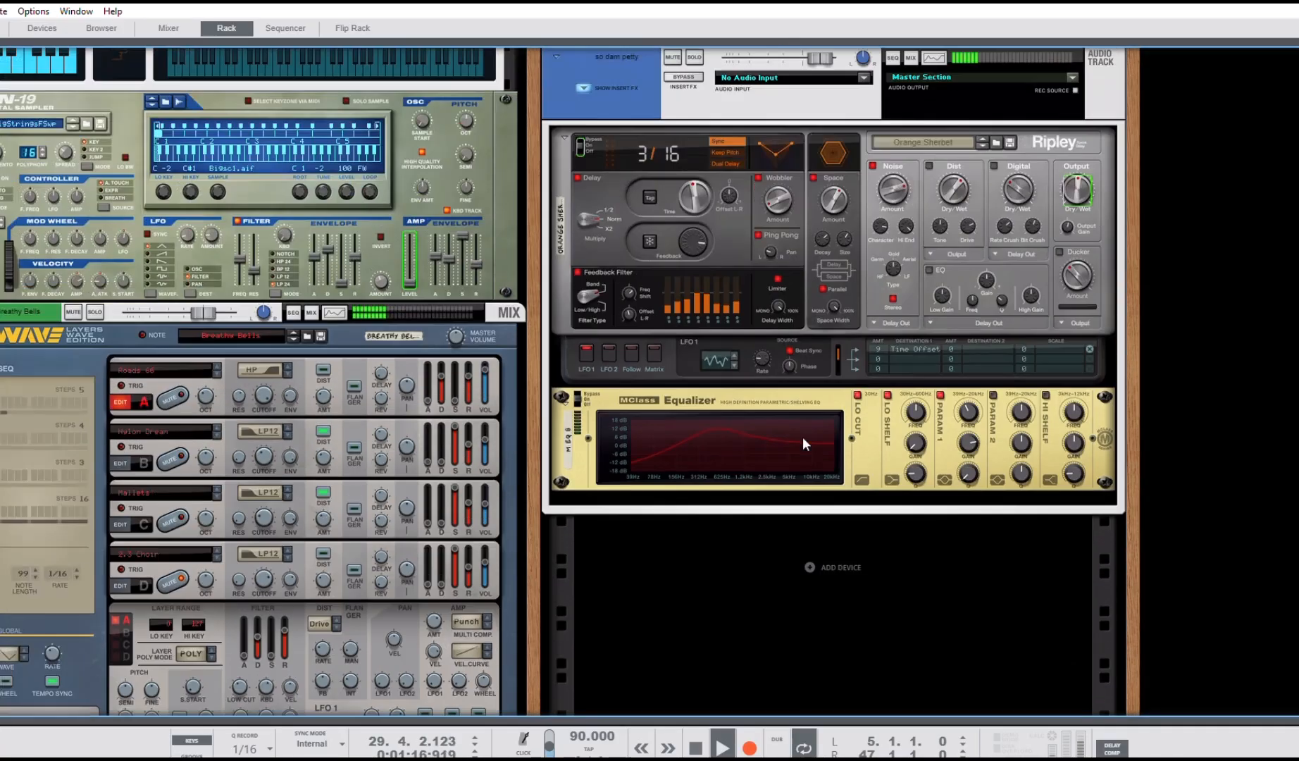
scroll(801, 442, up, 6)
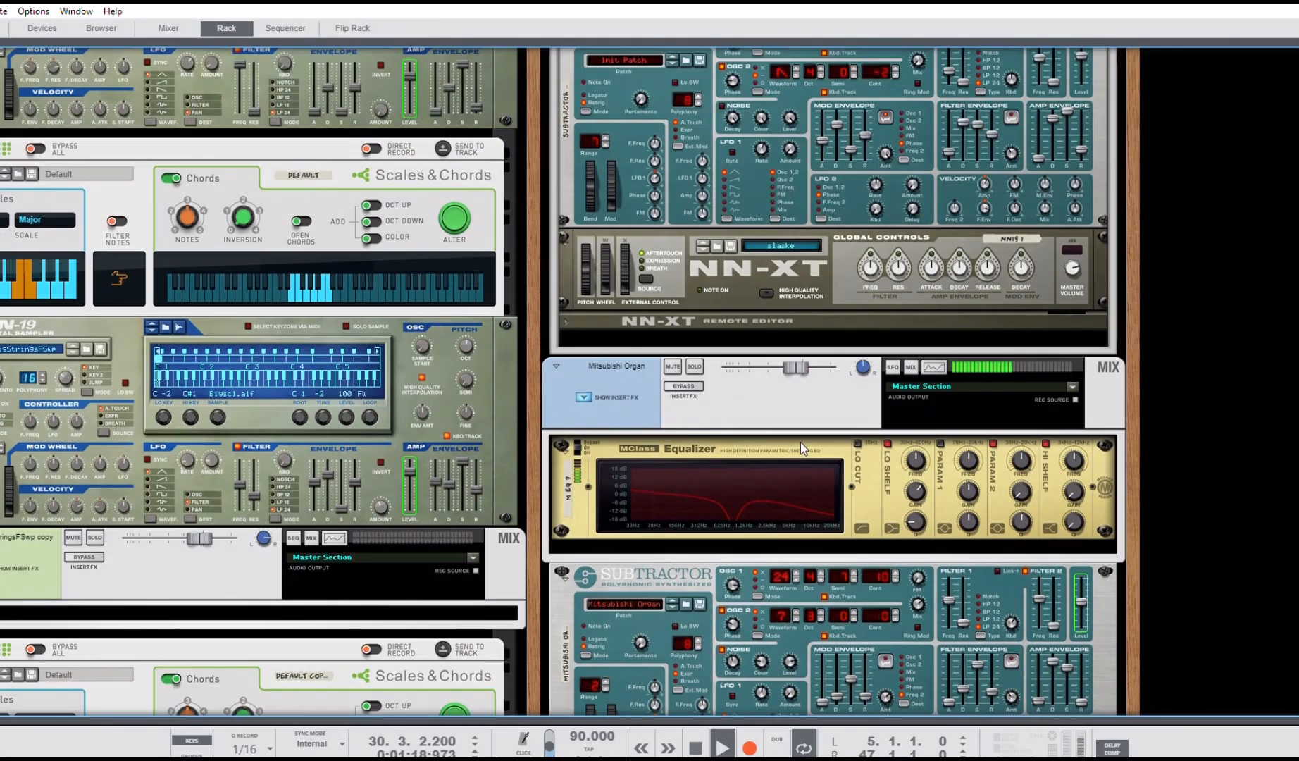
scroll(801, 441, up, 2)
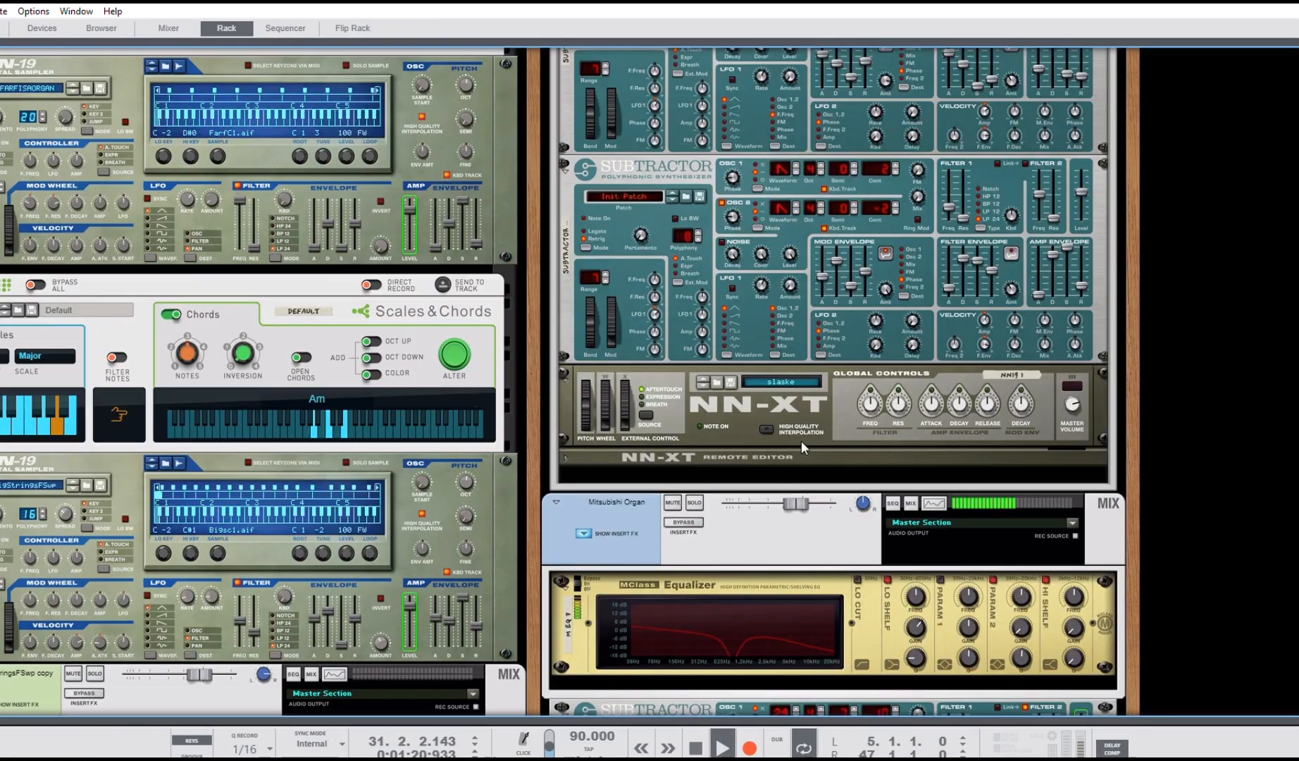
scroll(801, 440, up, 1)
scroll(799, 438, up, 1)
scroll(799, 438, up, 3)
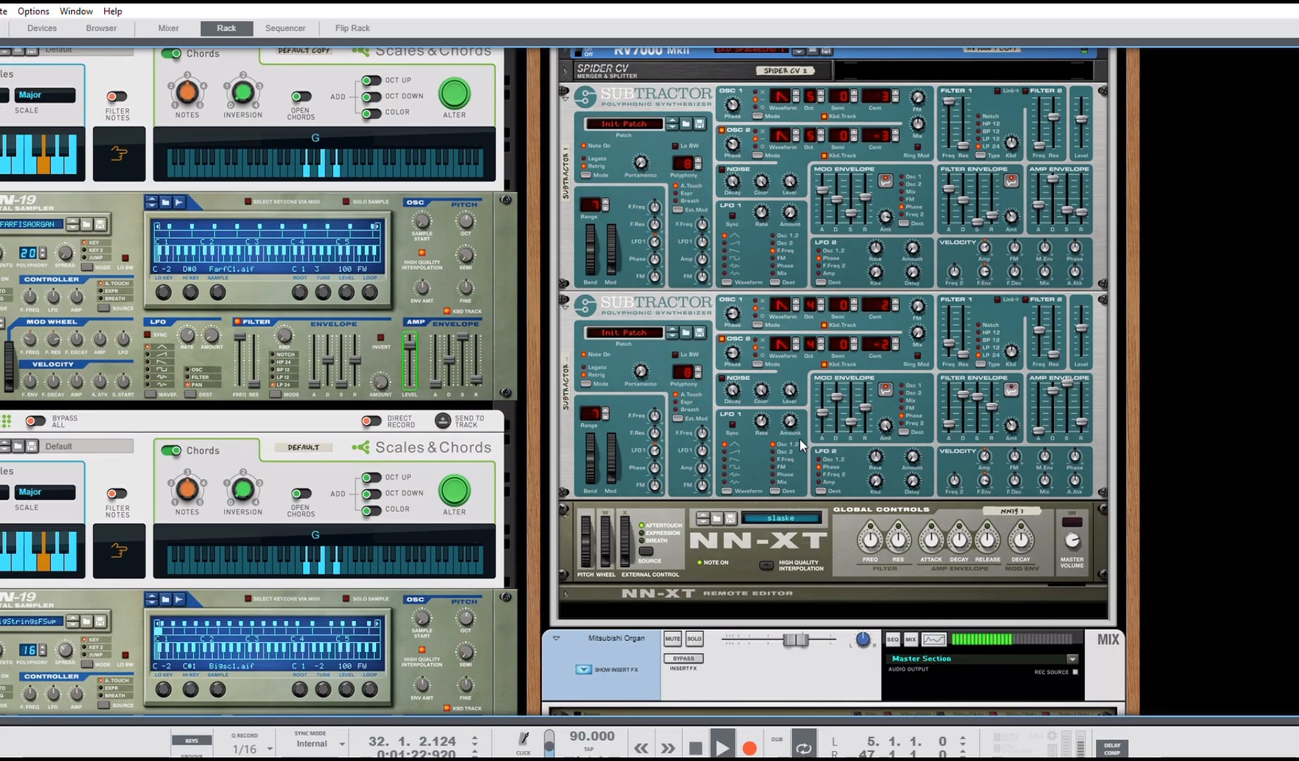
scroll(799, 439, up, 8)
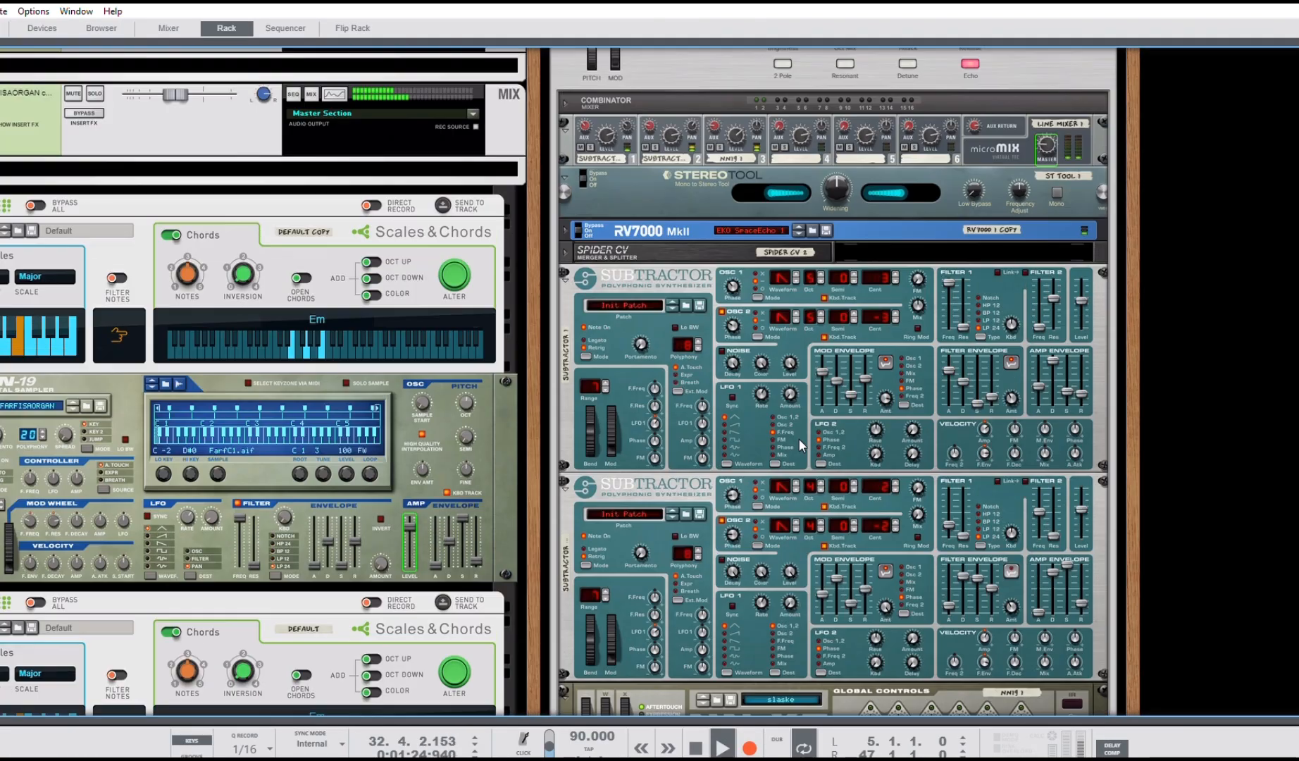
scroll(799, 438, up, 3)
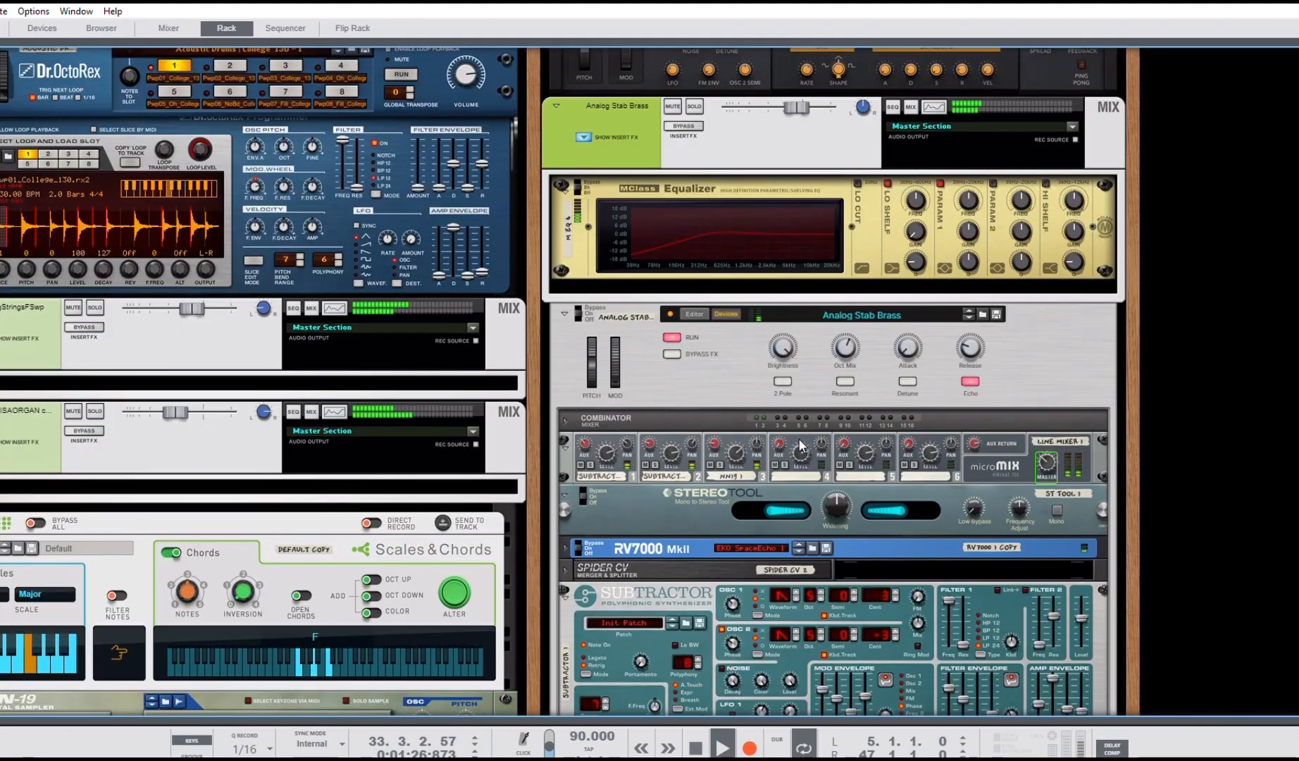
scroll(797, 438, up, 4)
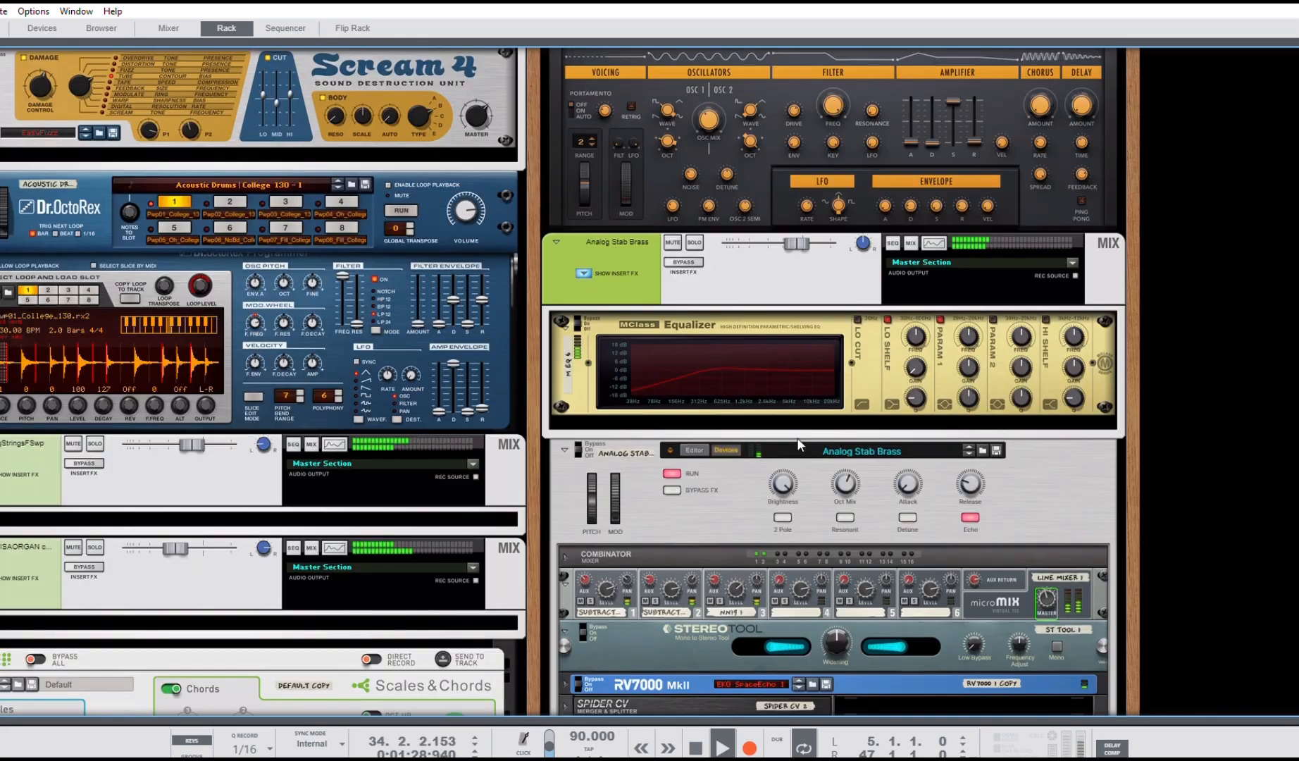
scroll(798, 442, up, 6)
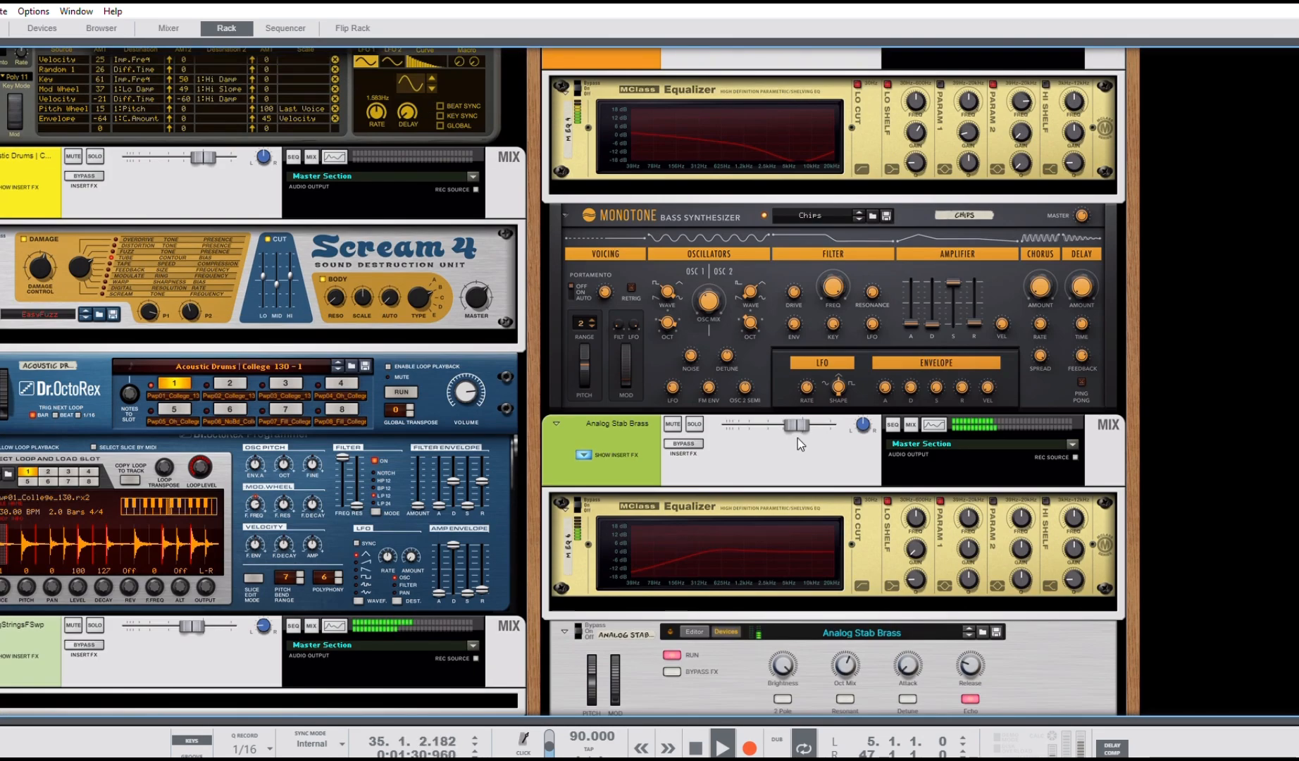
scroll(797, 436, up, 10)
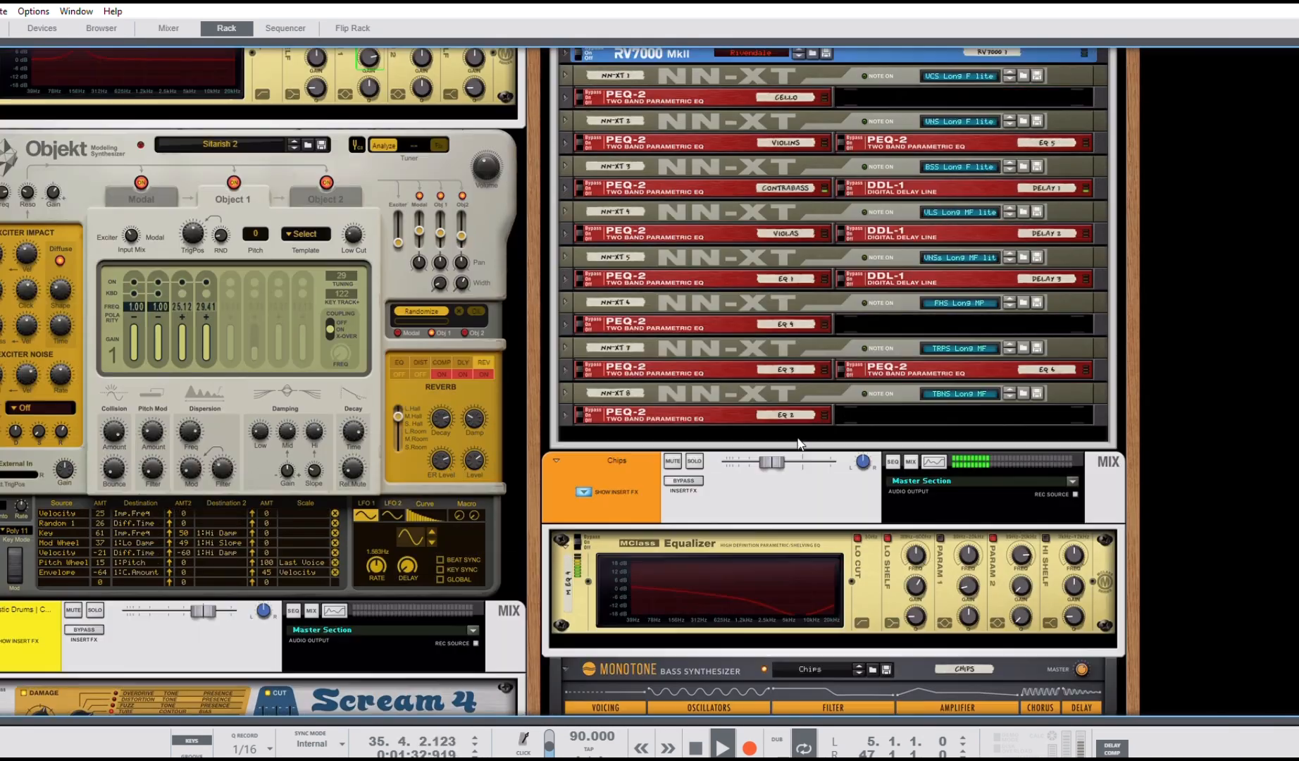
scroll(797, 436, up, 11)
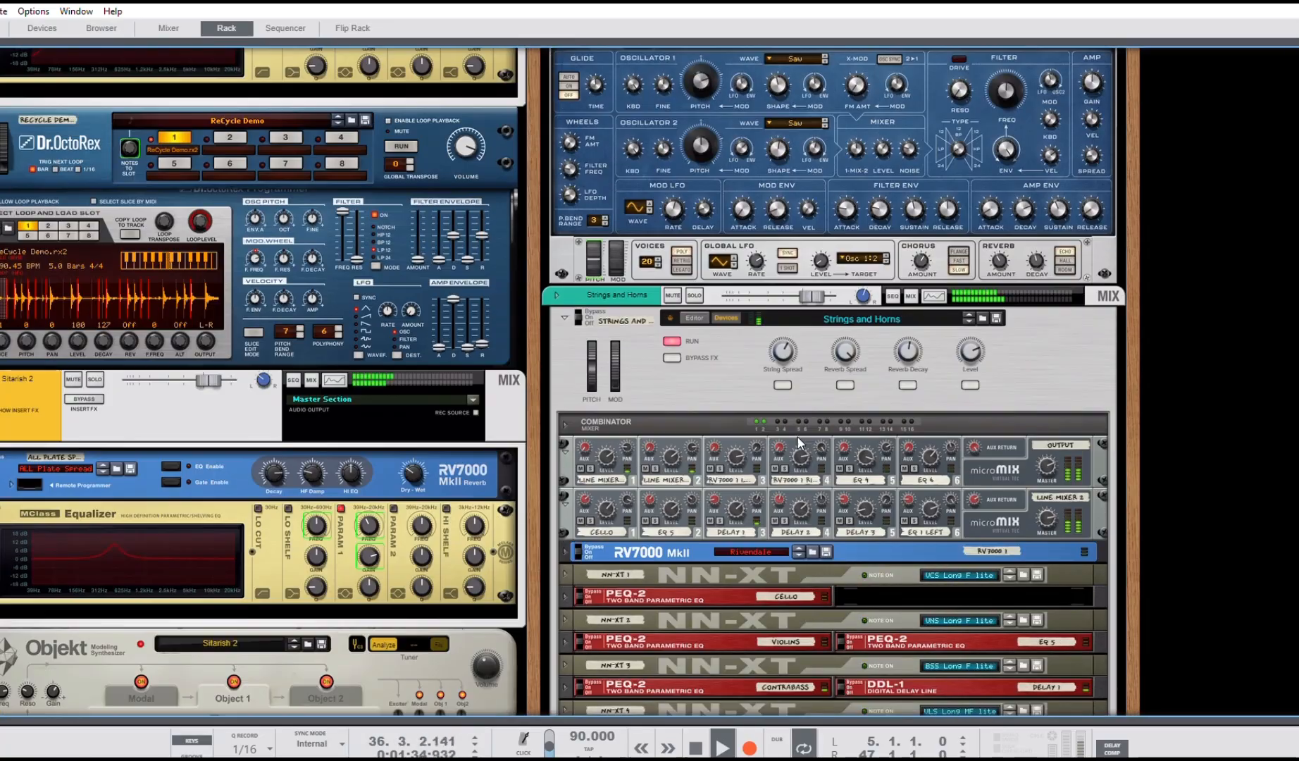
scroll(148, 241, up, 4)
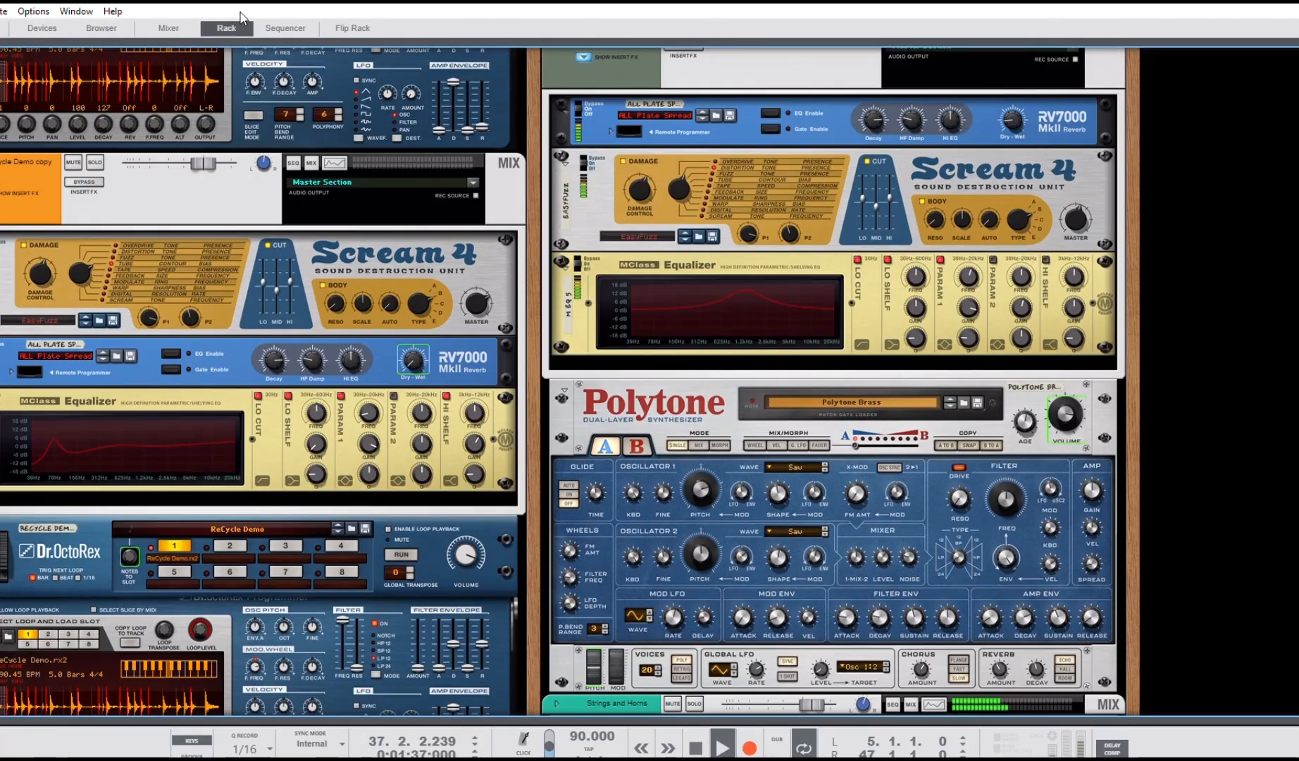
Show only the sequencer and examine the arrangement's clips up close around bar 41
click(274, 27)
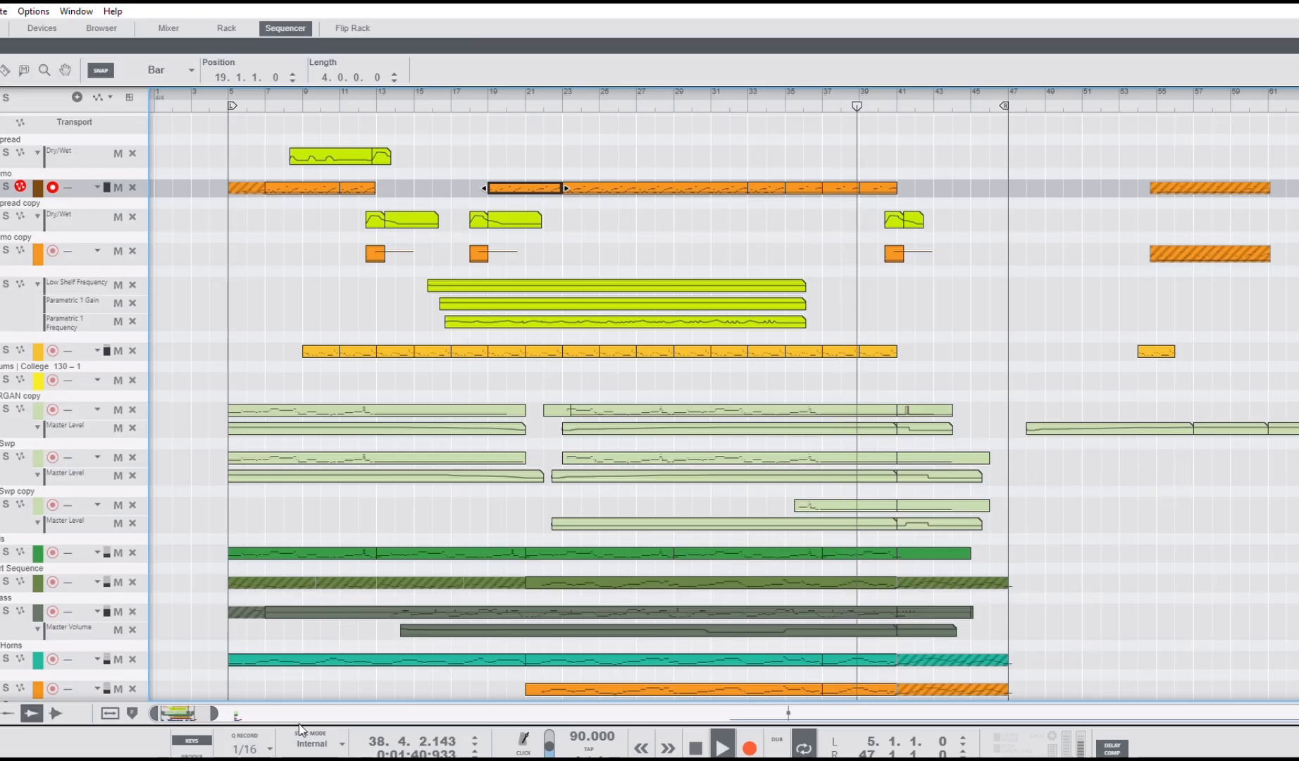
scroll(548, 646, up, 1)
scroll(553, 650, up, 4)
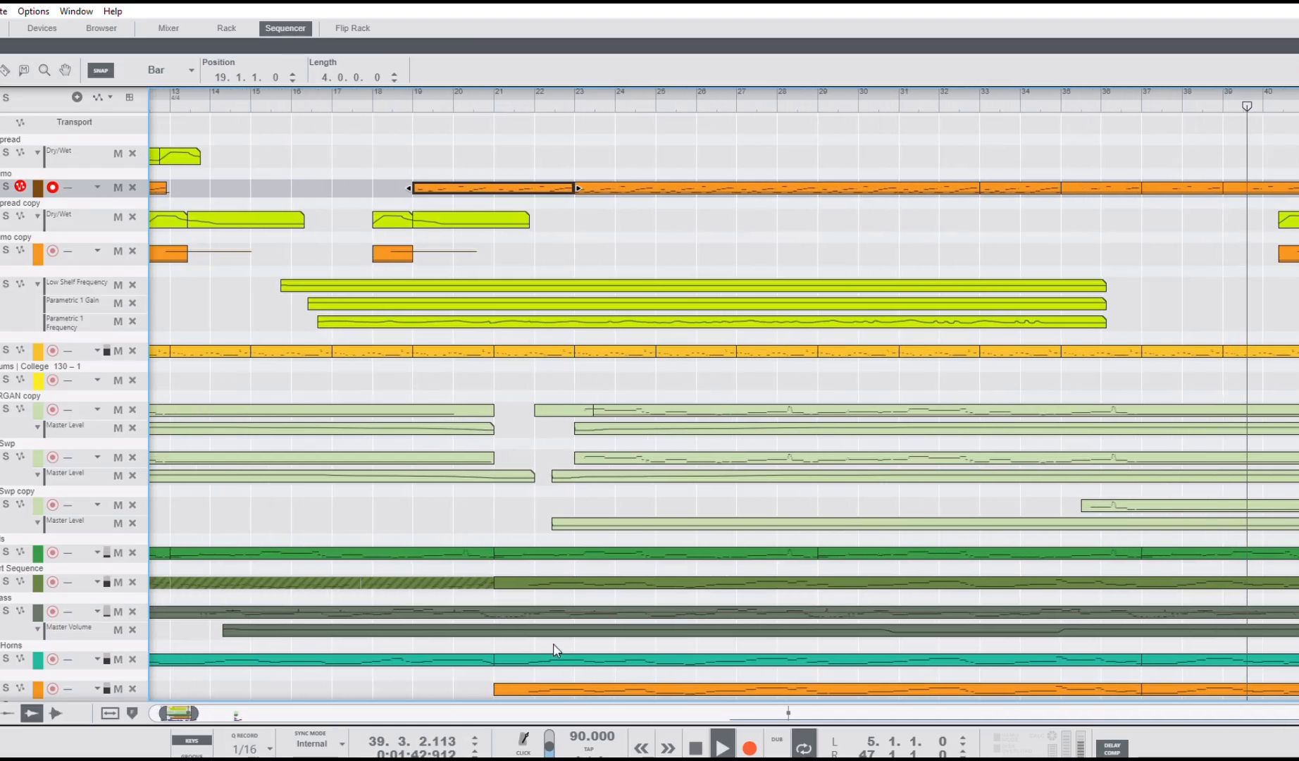
scroll(553, 649, up, 3)
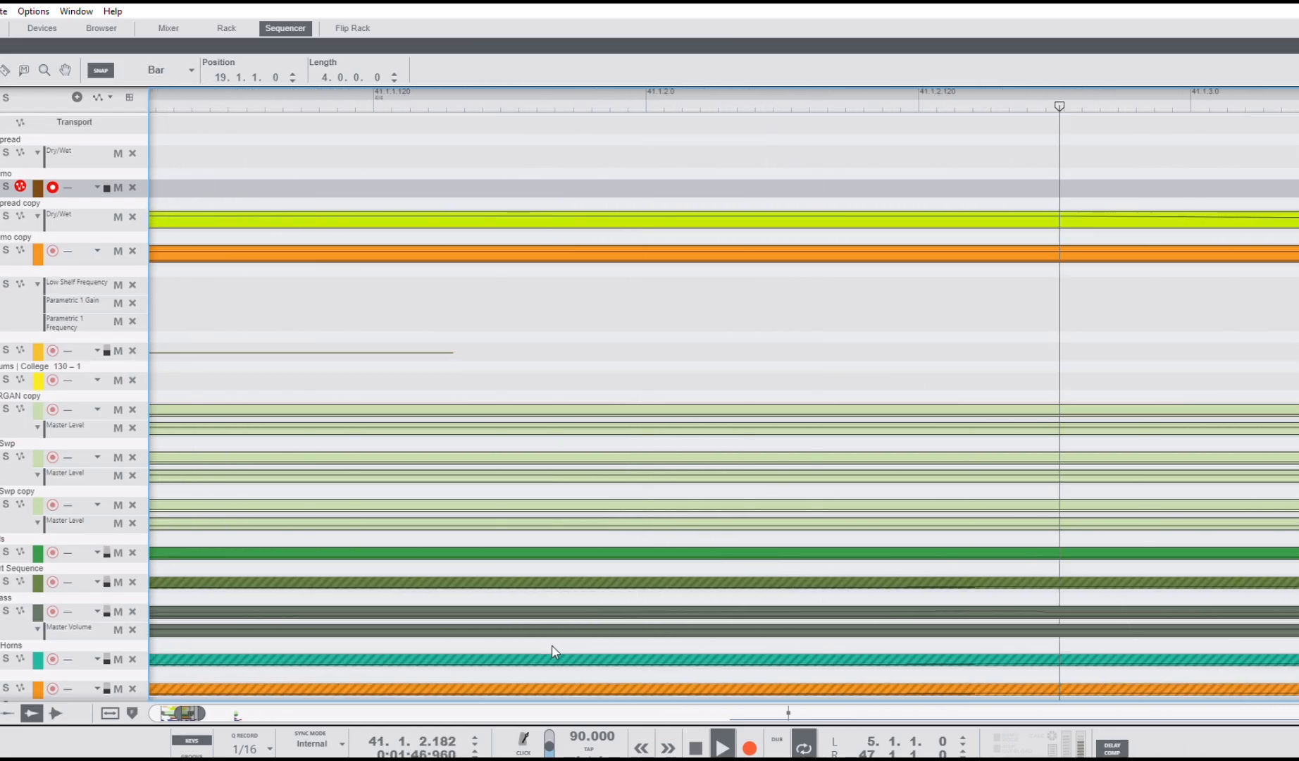
scroll(556, 651, down, 2)
scroll(557, 653, down, 4)
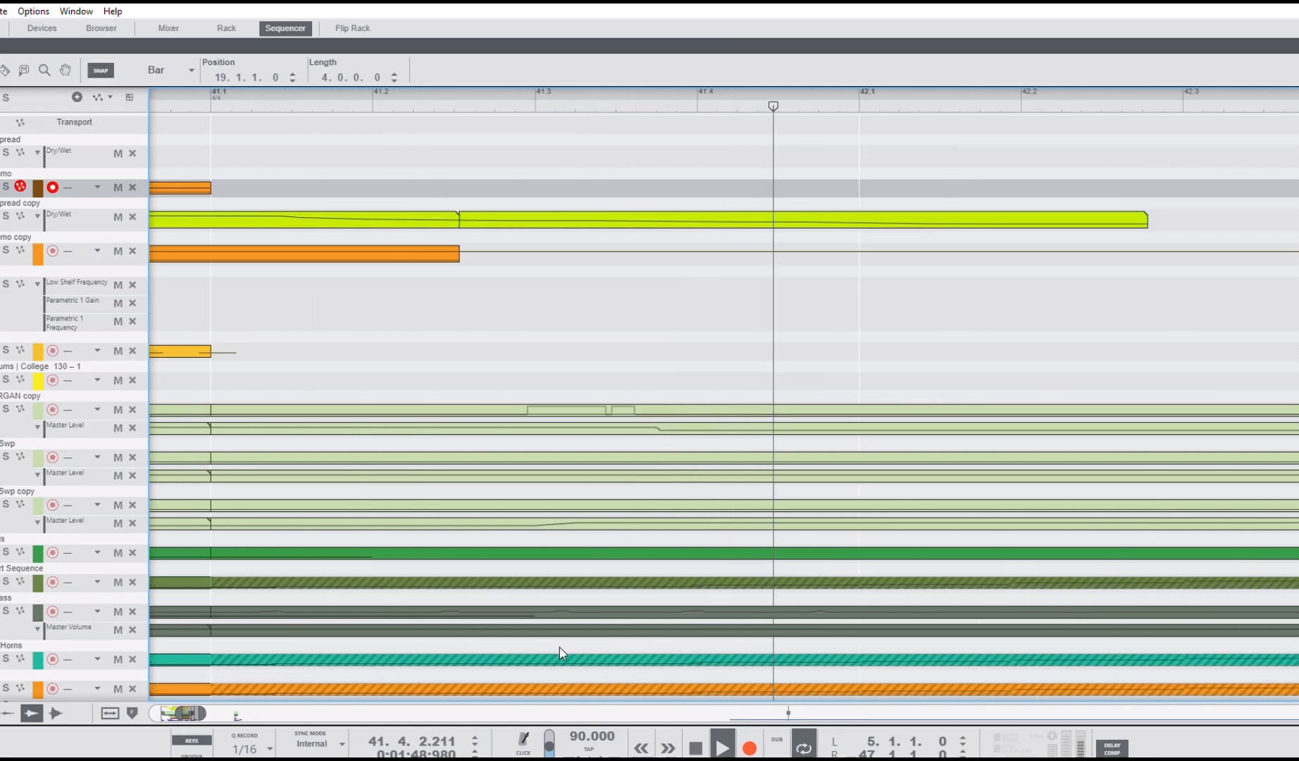
scroll(553, 655, down, 5)
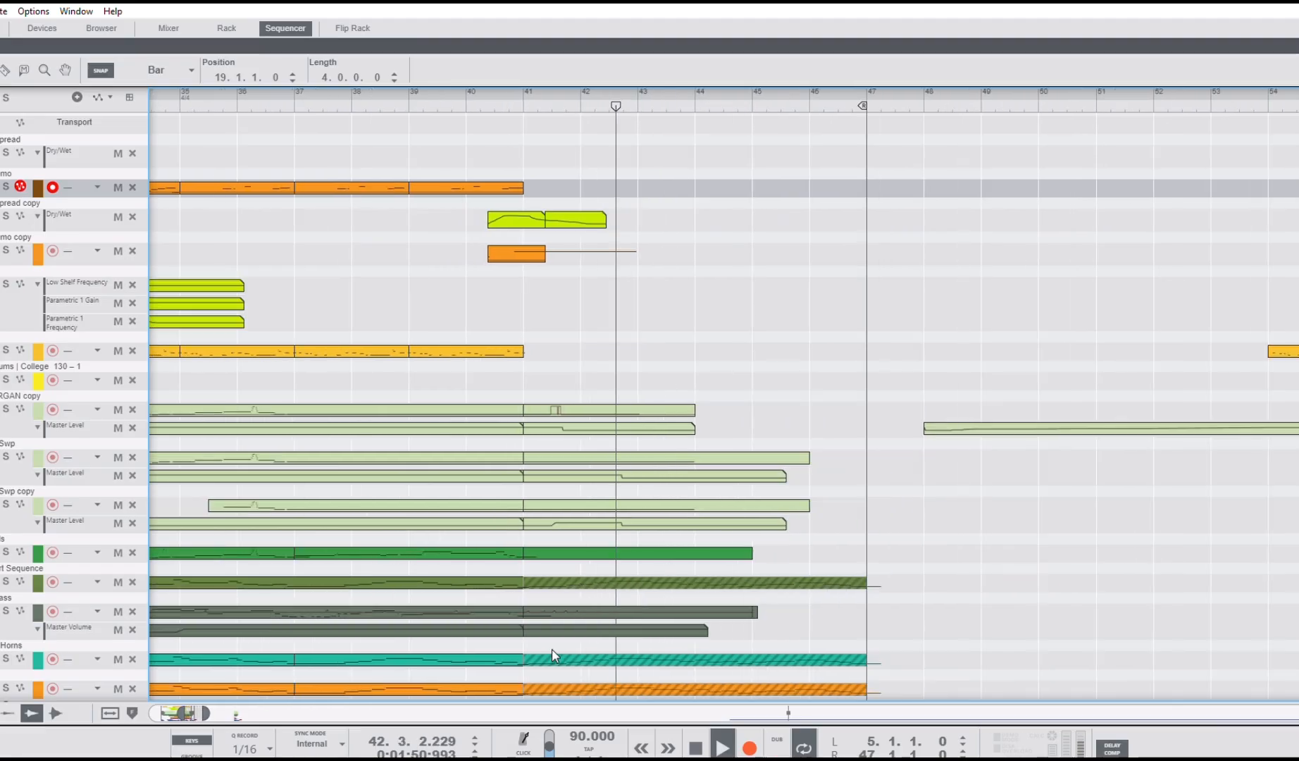
scroll(535, 660, down, 3)
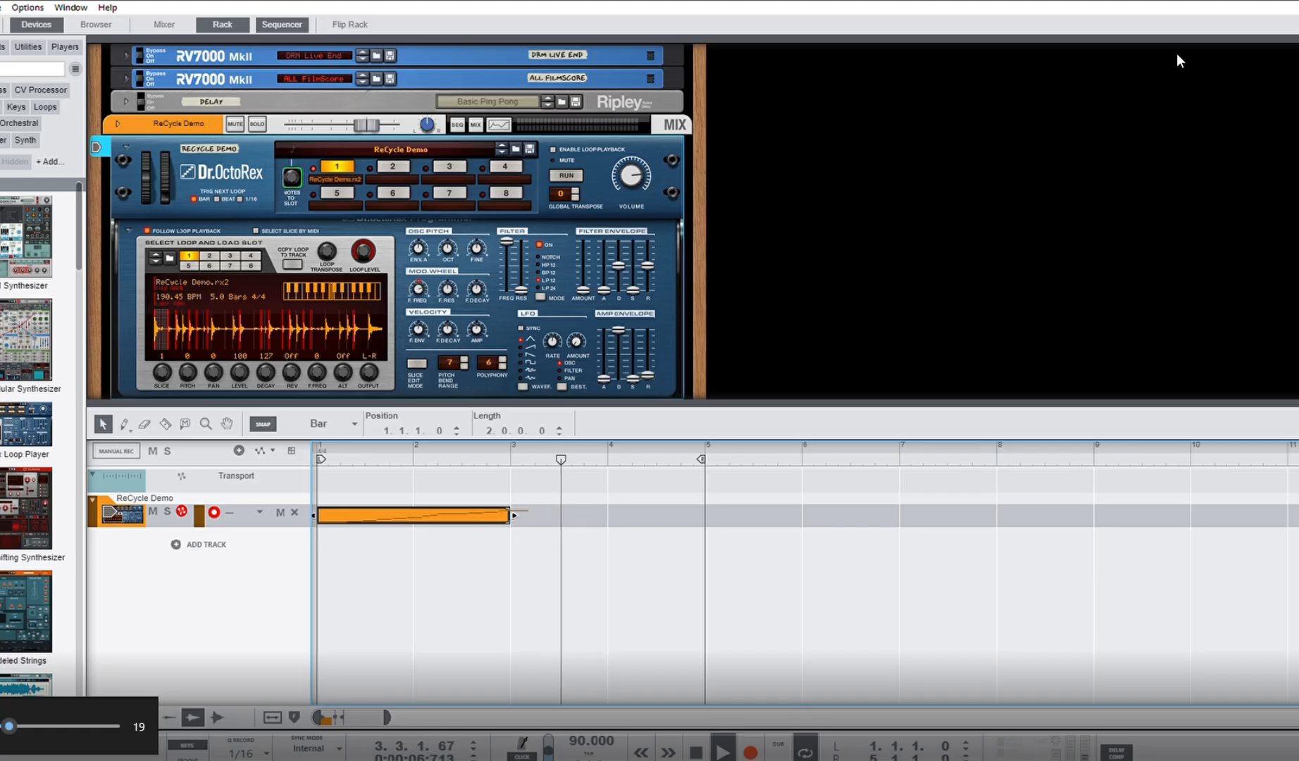
Undo the last length change of the ReCycle Demo clip and stop playback
key(ctrl+z)
click(698, 748)
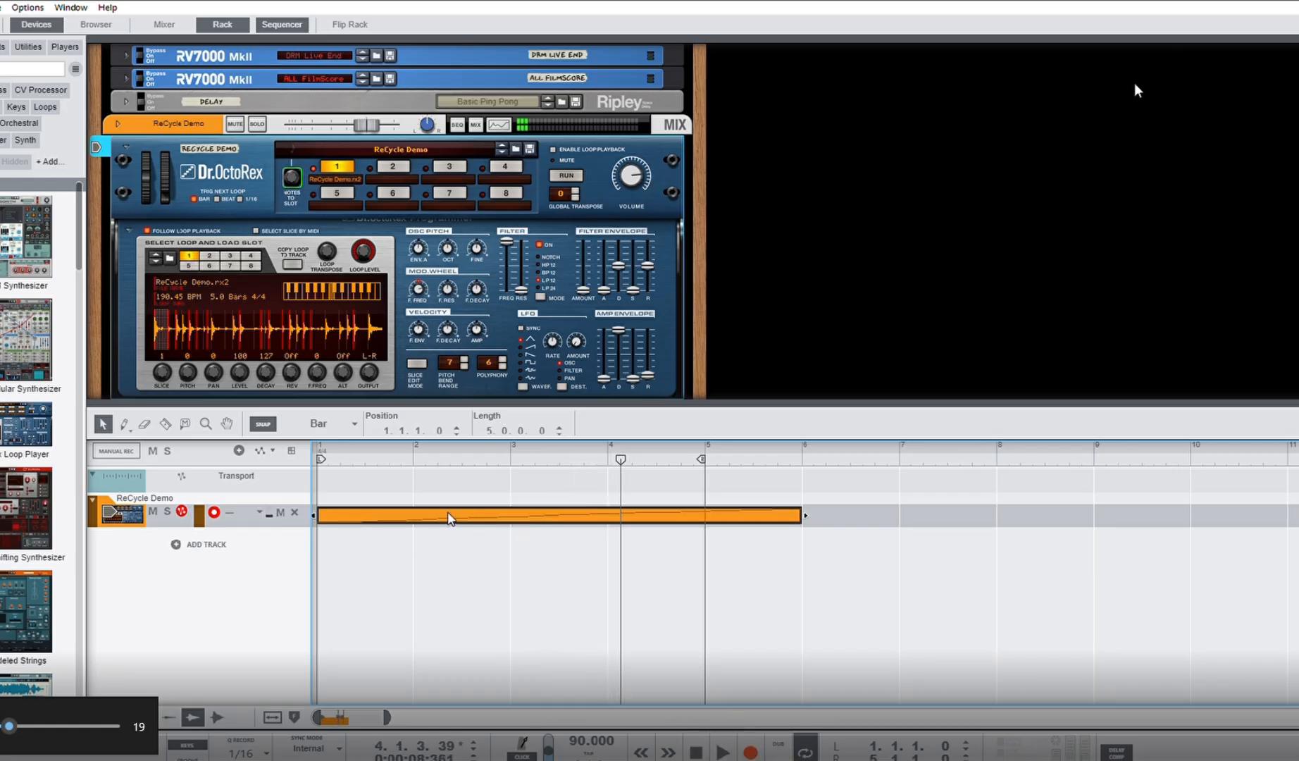
Open the ReCycle Demo clip for note editing, enlarge the edit area and select the Slice #1 note at bar 1
double_click(427, 510)
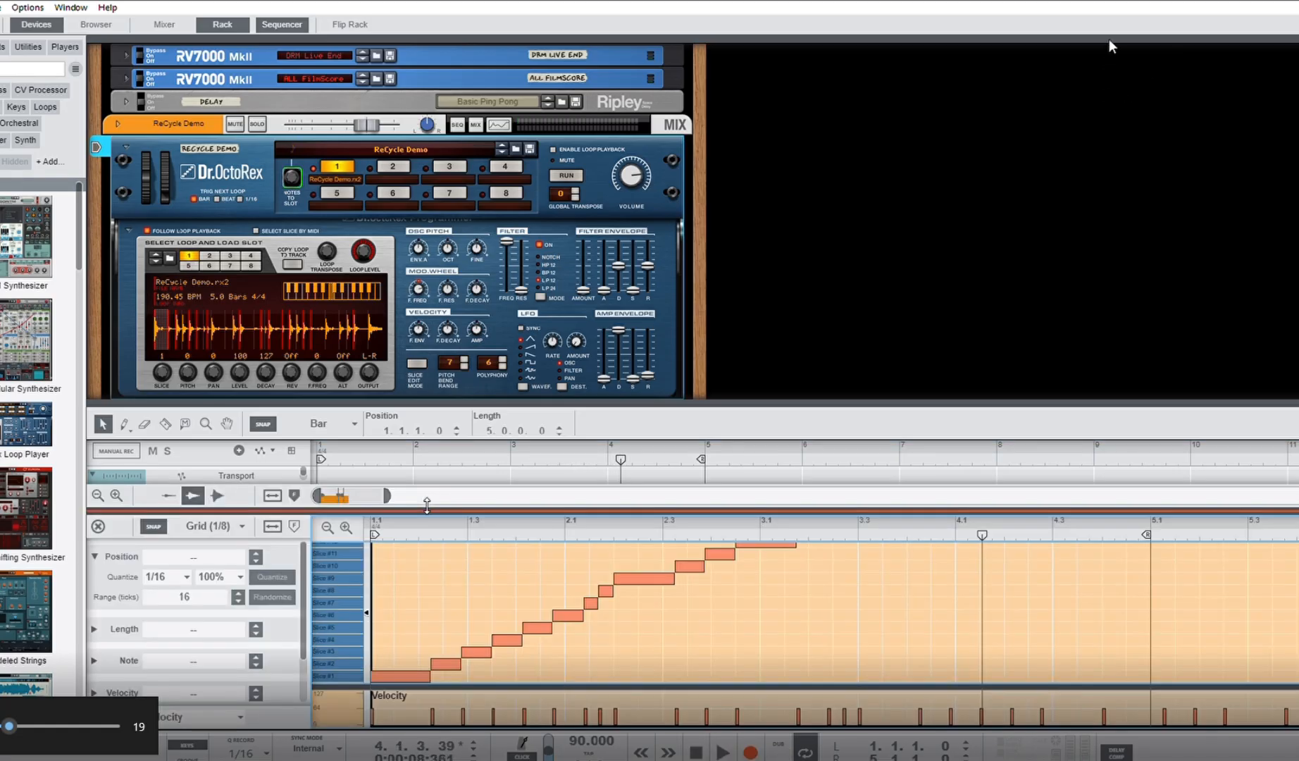
drag(462, 504, 480, 284)
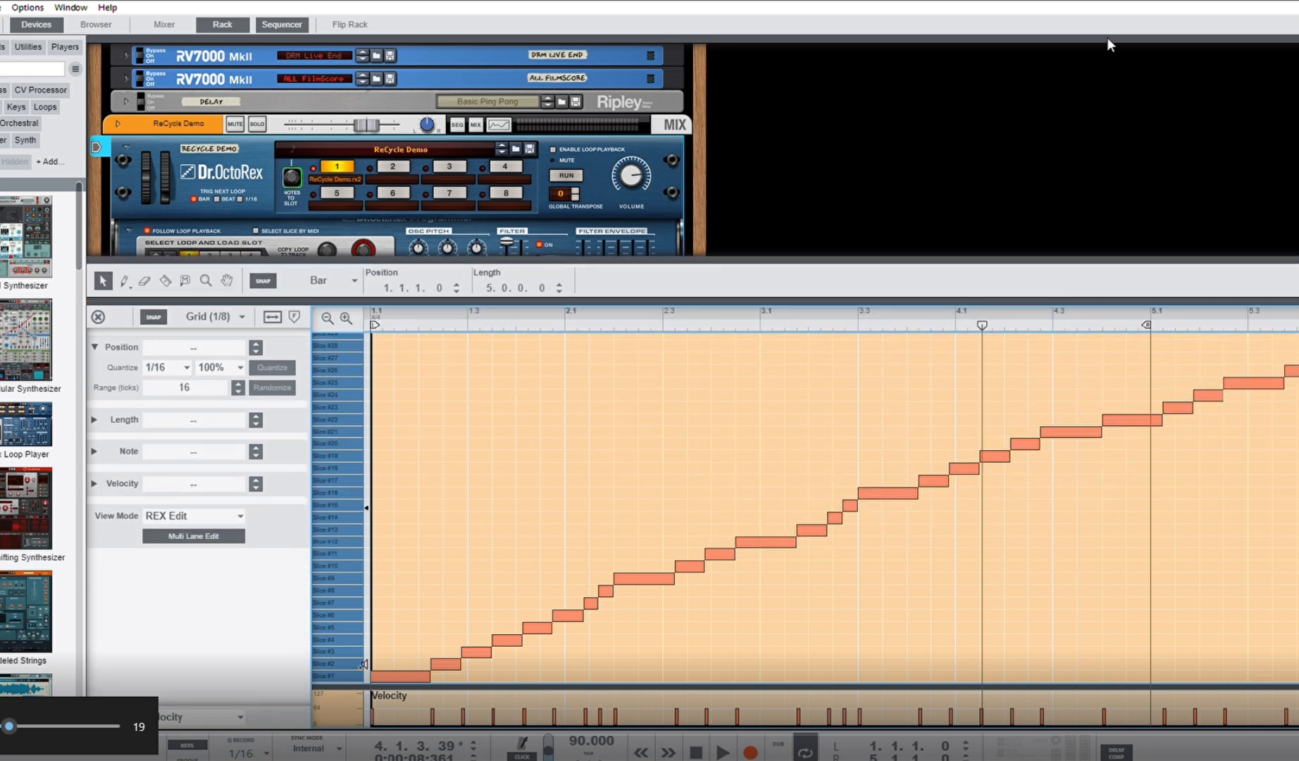
click(356, 673)
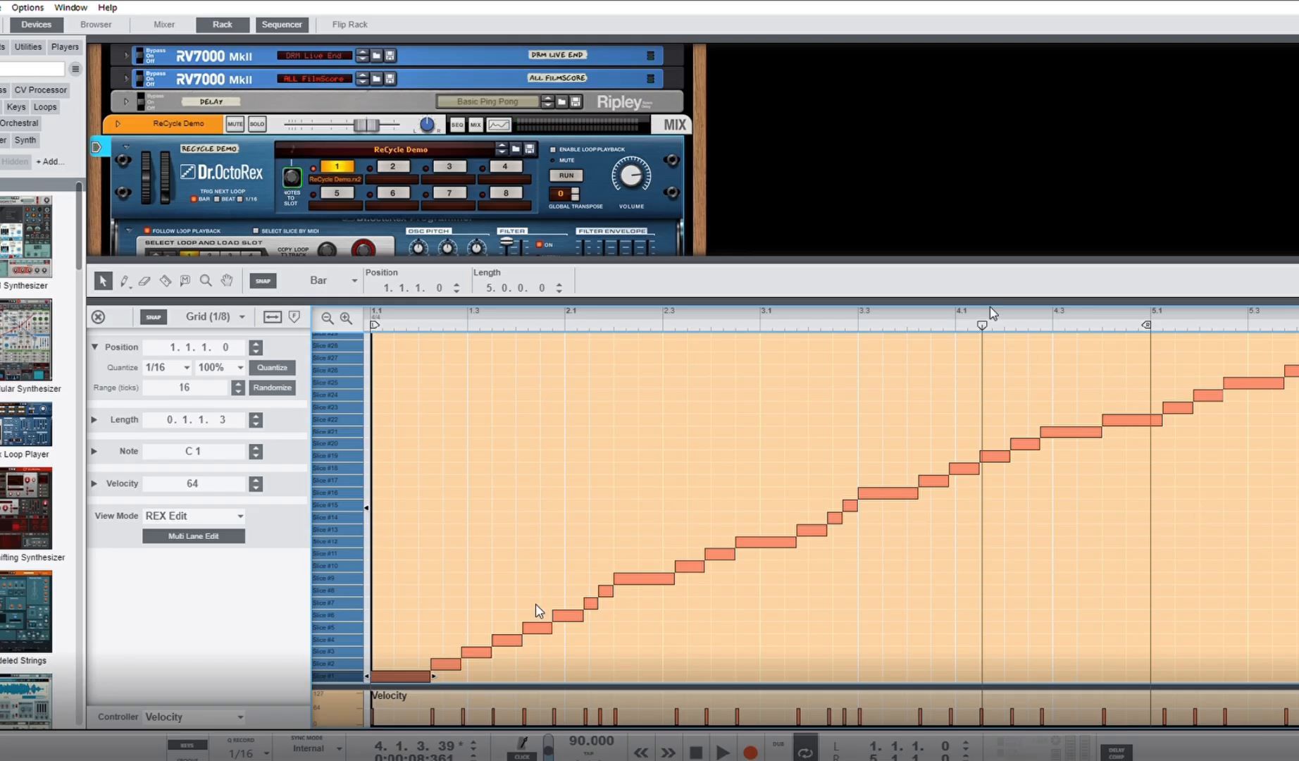
Return the playhead to bar 1 and delete every slice note in the clip except the Slice #1 note
drag(979, 311, 277, 421)
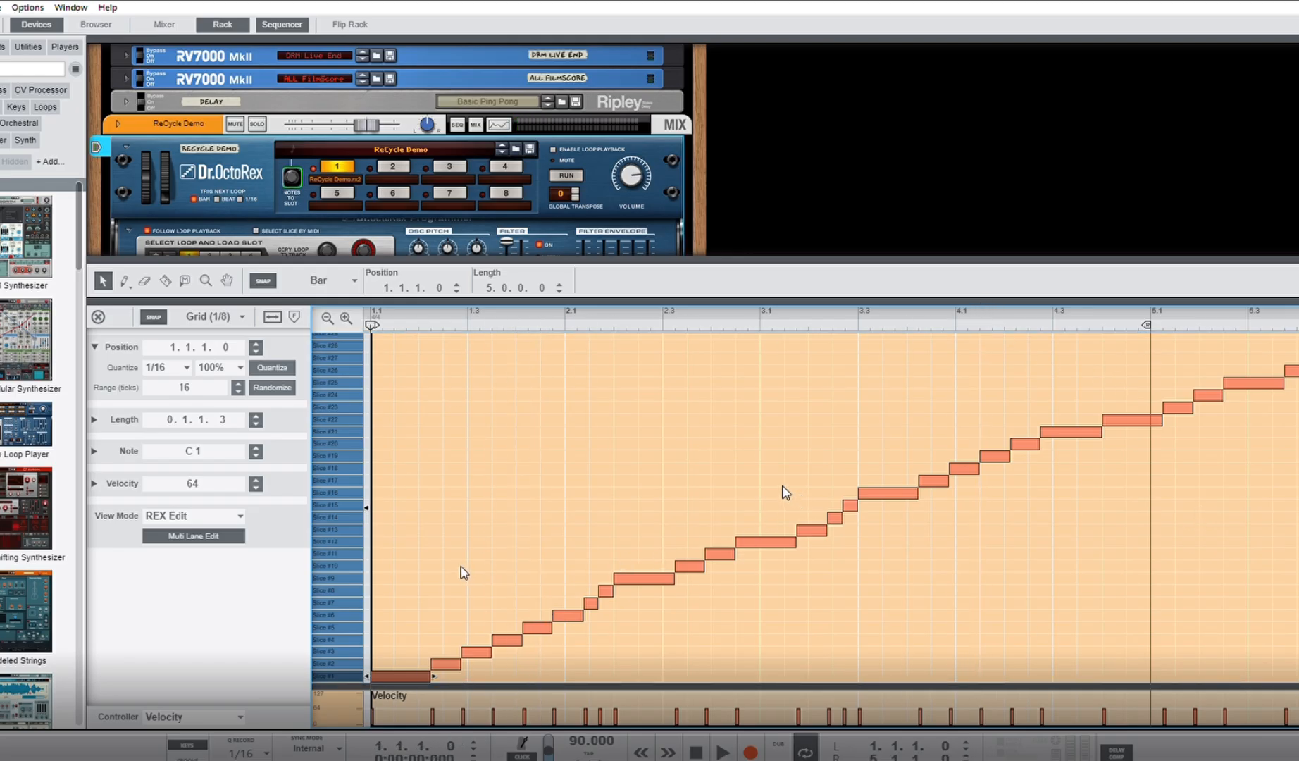
drag(422, 666, 1293, 342)
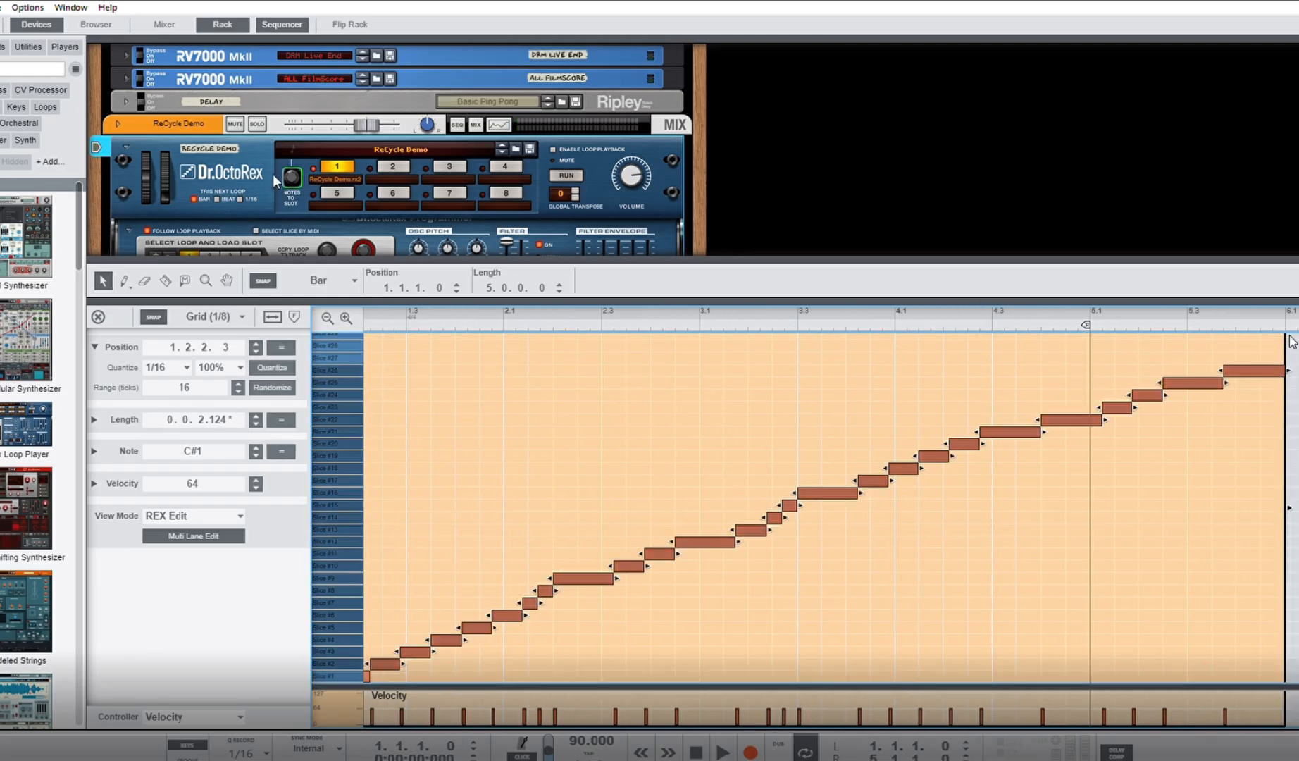
key(Delete)
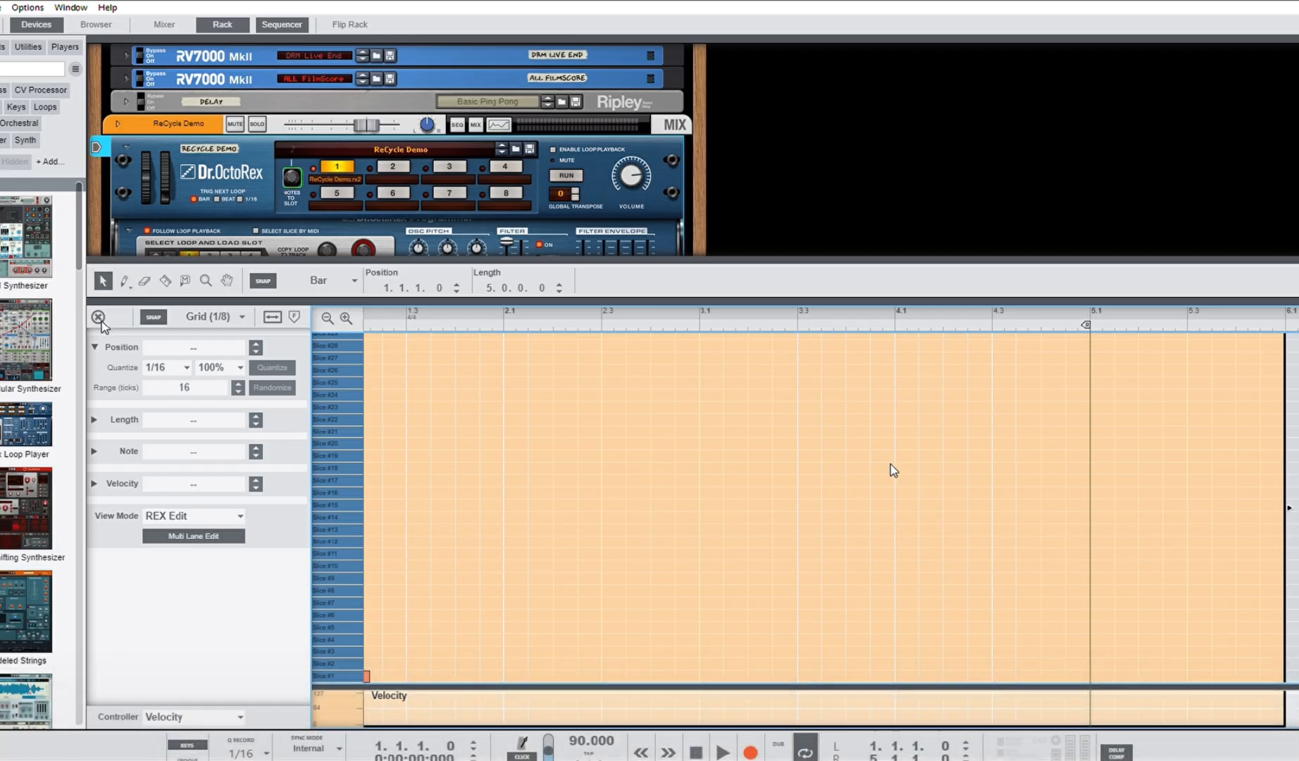
Audition the Slice #2 sound and shorten the Slice #1 note to a length of 0.0.2.0
click(331, 663)
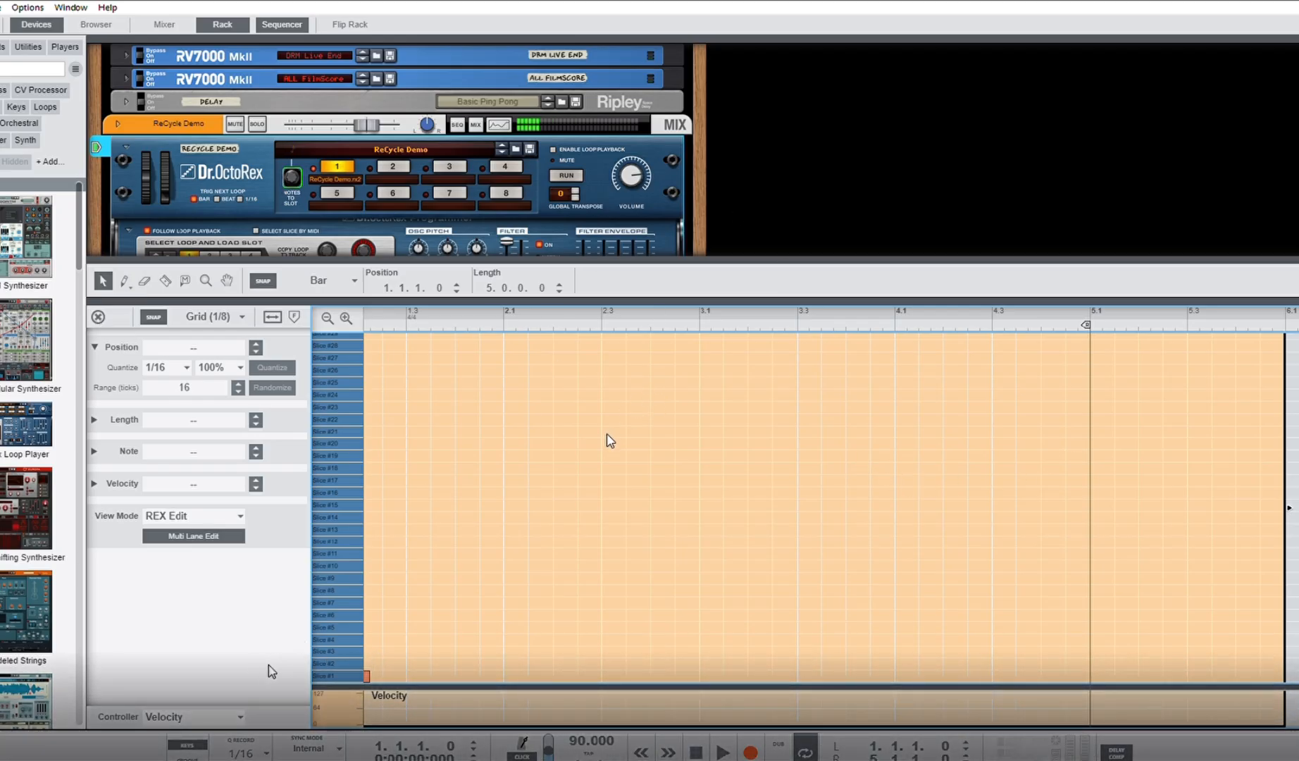
click(366, 676)
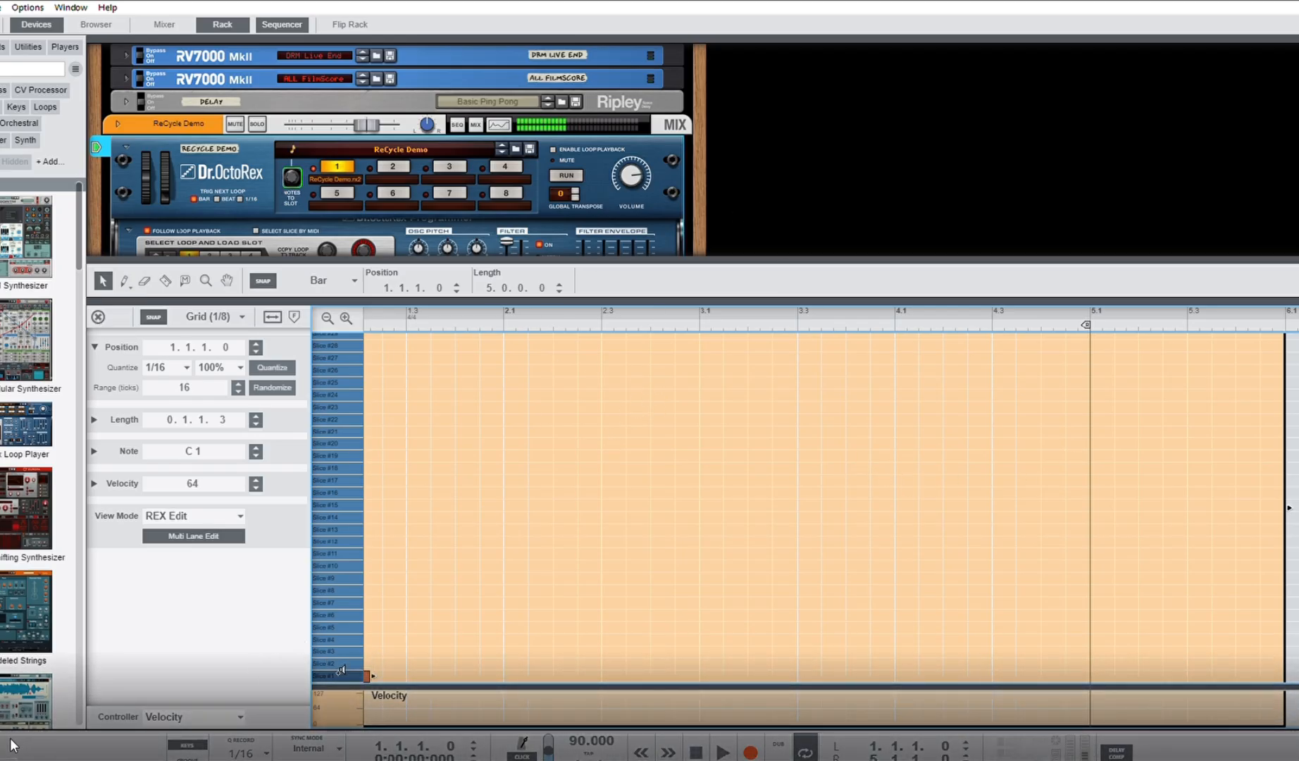
mouse_move(380, 667)
mouse_down()
mouse_move(504, 669)
mouse_move(357, 672)
mouse_up()
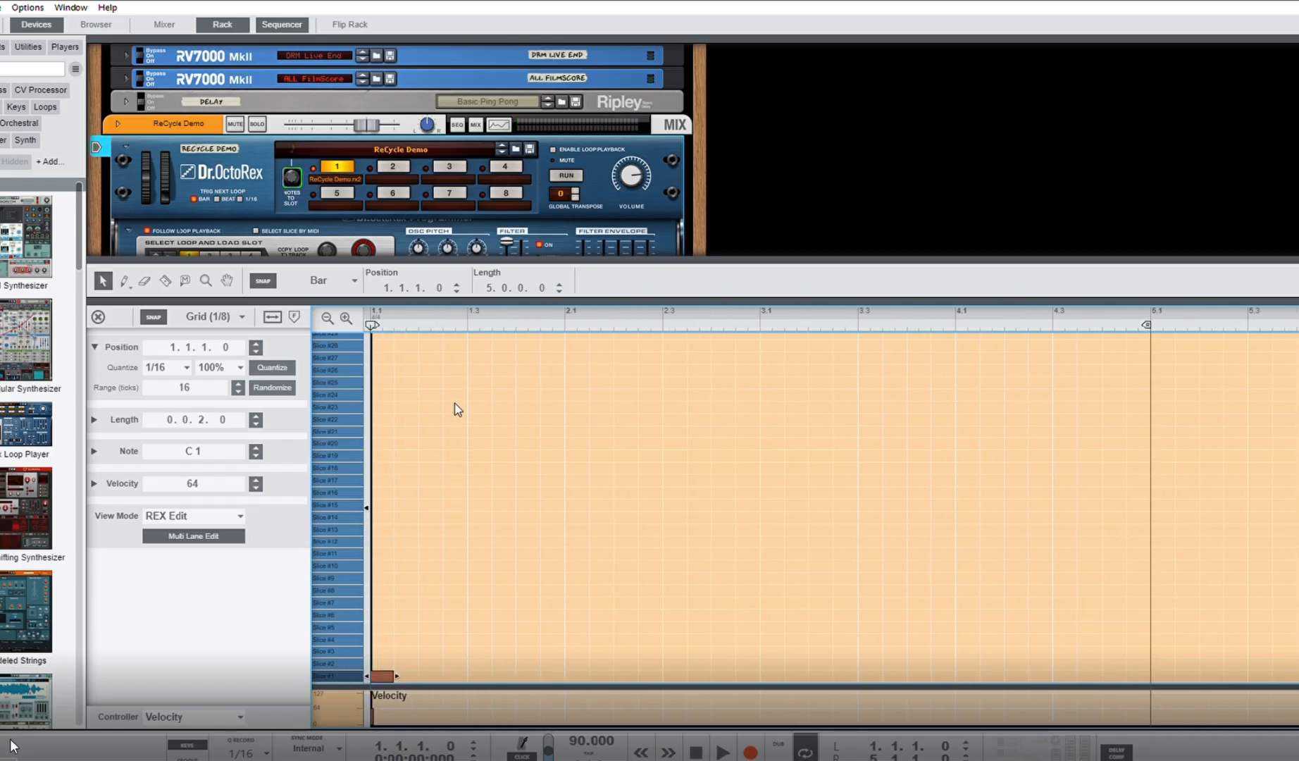
Delete the remaining Slice #1 note and leave note editing to return to the arrangement
key(Delete)
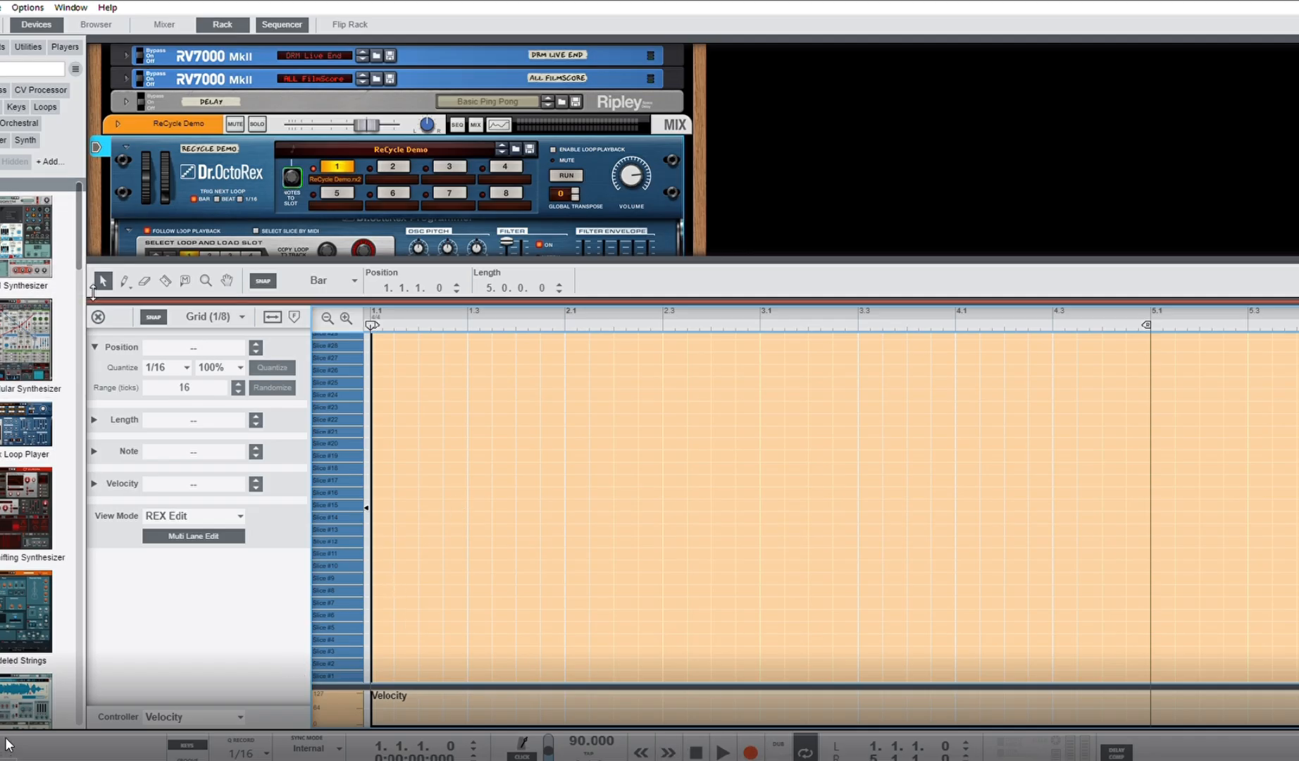
click(97, 316)
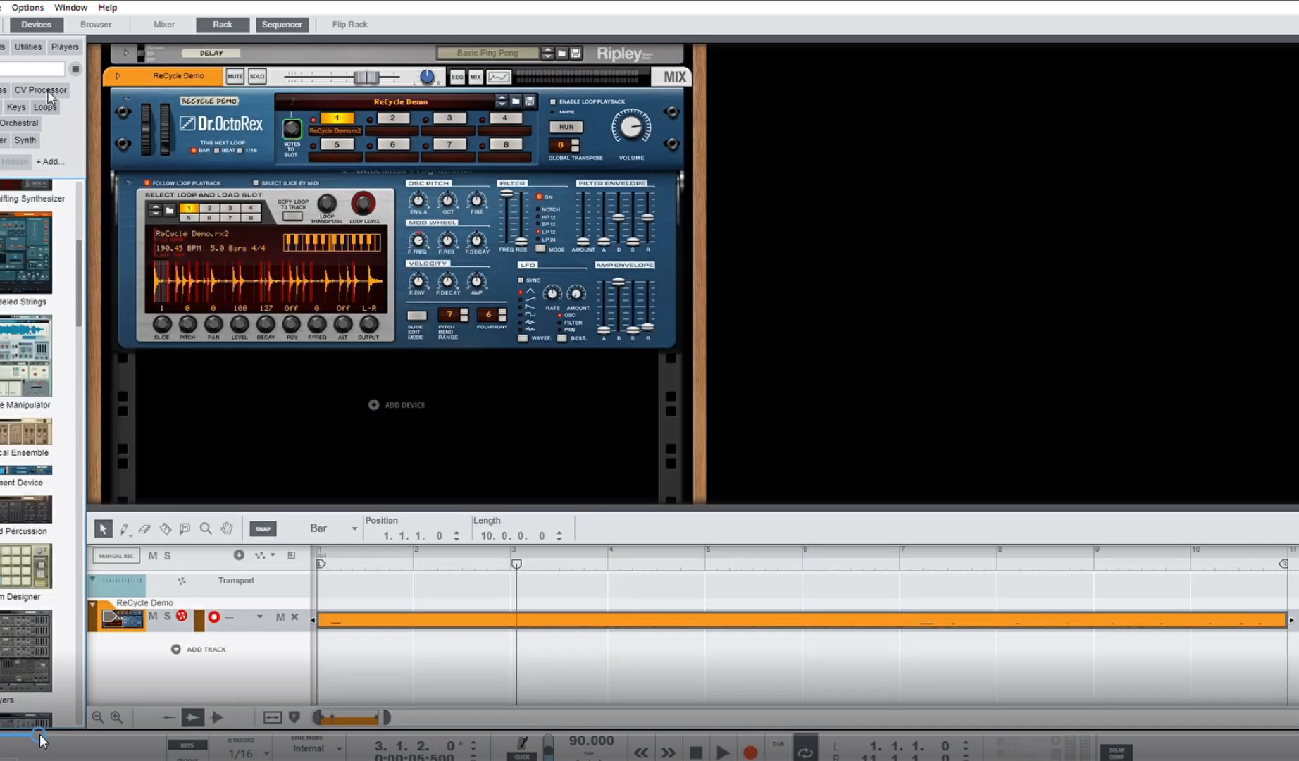
Add an Objekt Modeling Synthesizer and load the Sitarish 2 patch from the Guitar/Plucked category
scroll(40, 732, down, 3)
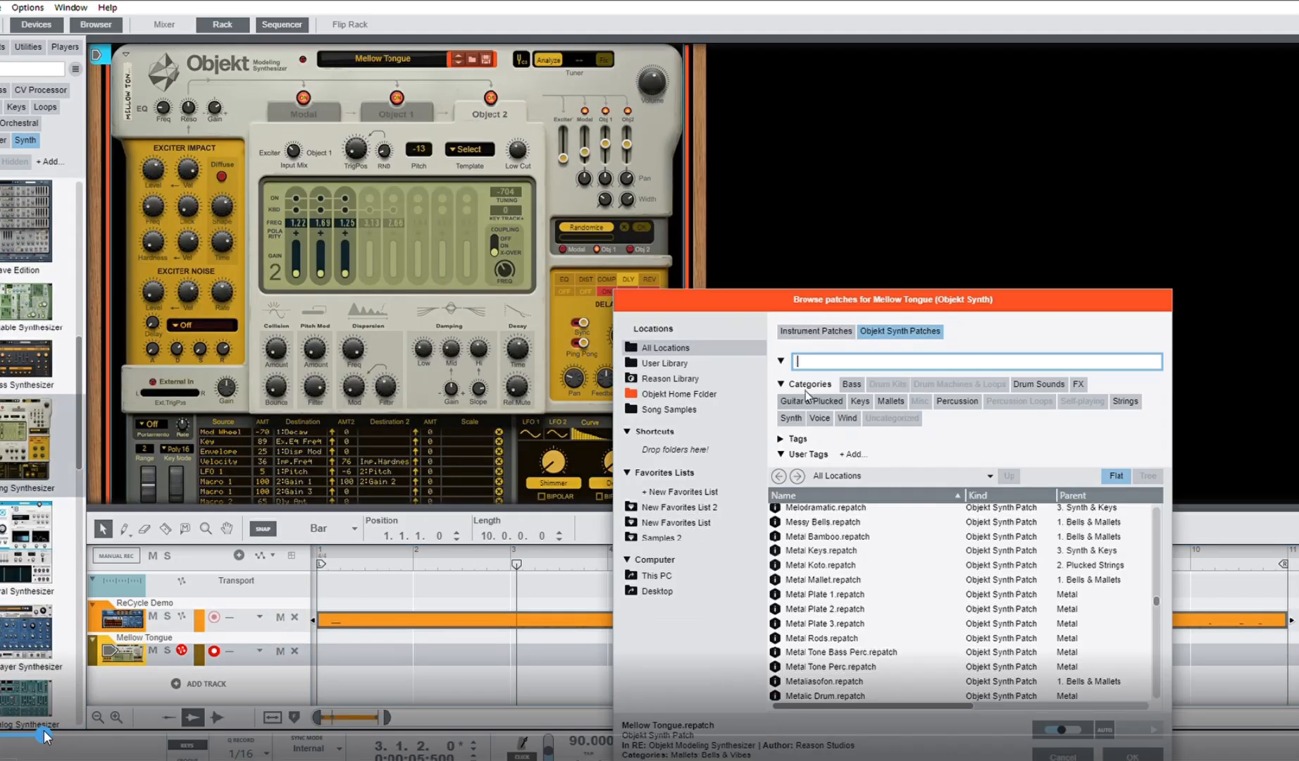
click(807, 399)
double_click(824, 582)
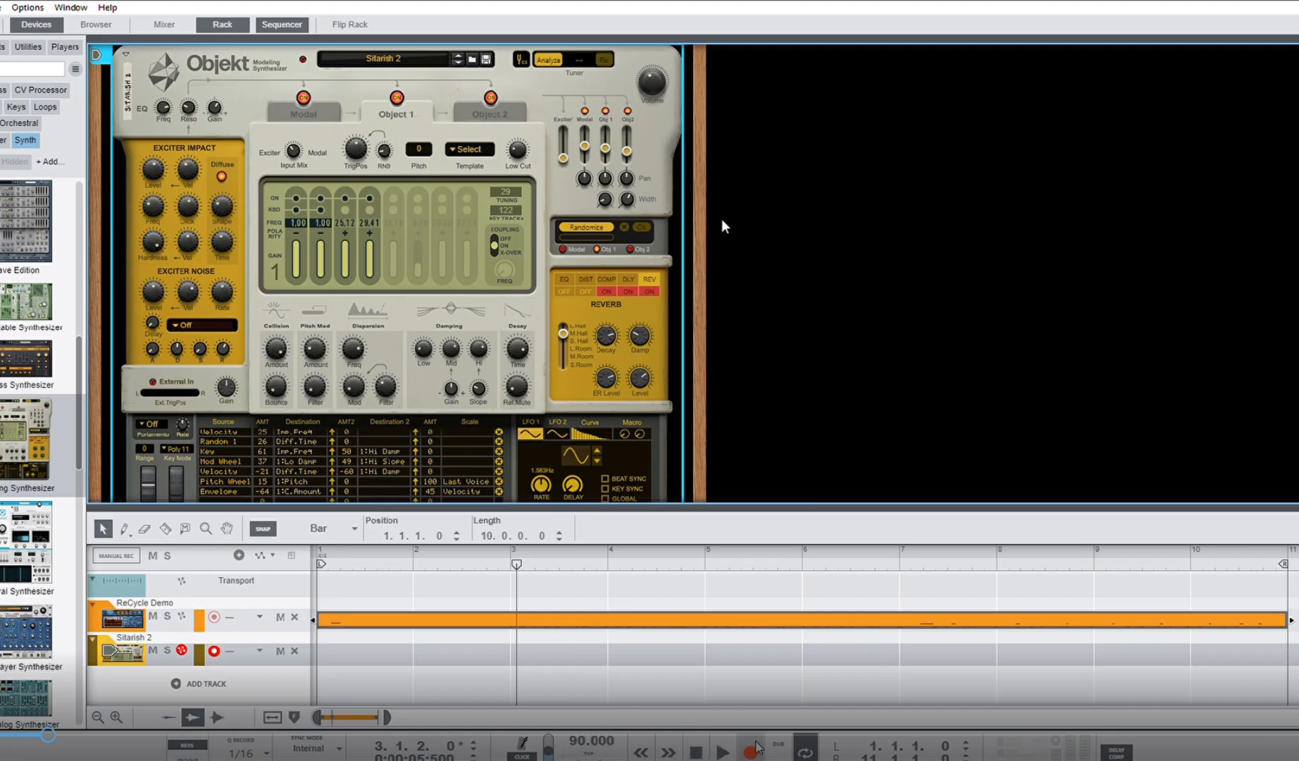
Place the playhead just before bar 3 and record a part on the Sitarish 2 track
click(510, 560)
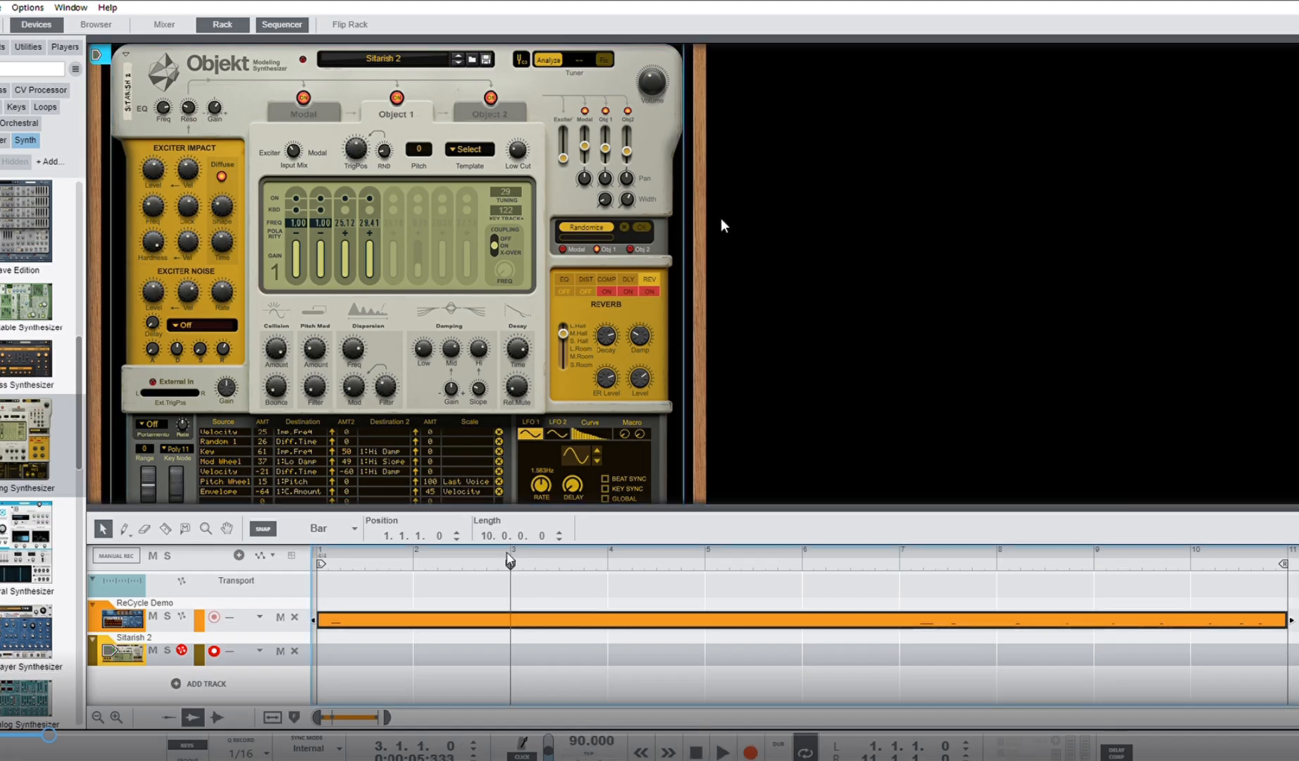
click(750, 748)
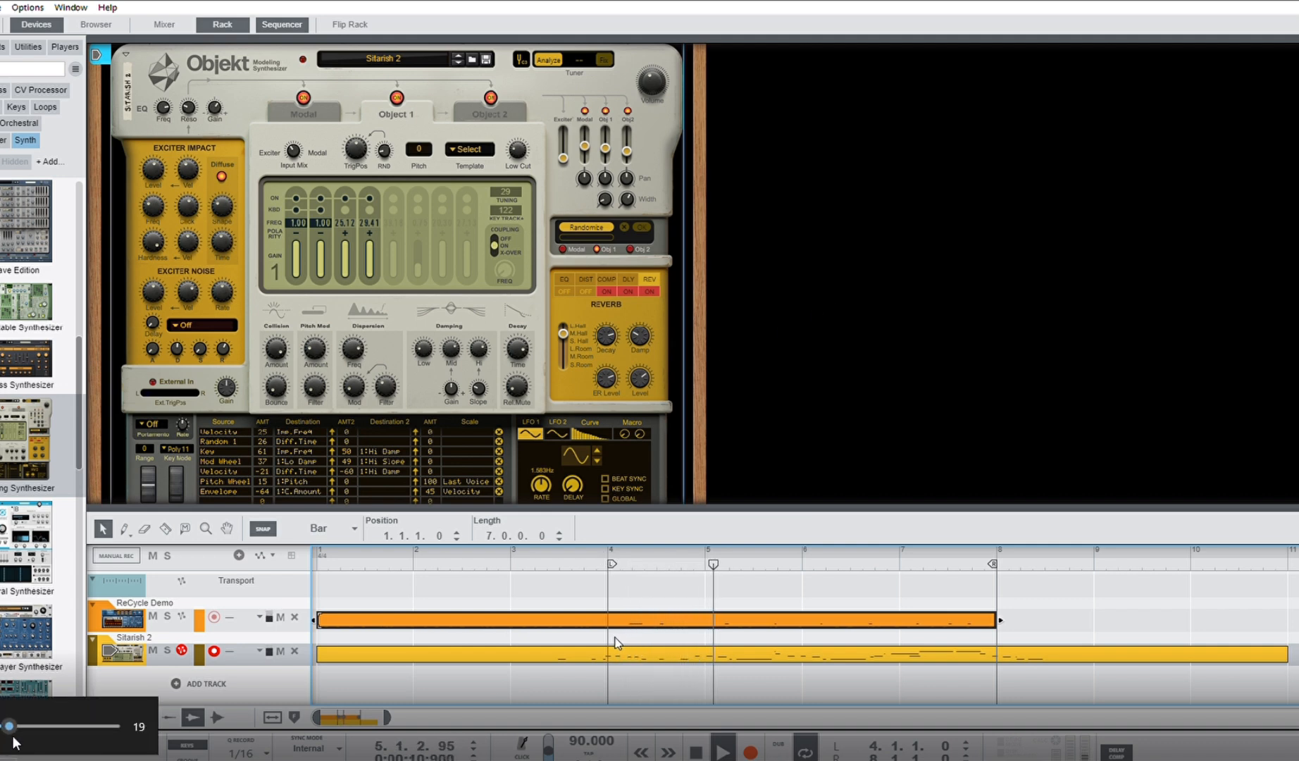
drag(50, 732, 63, 732)
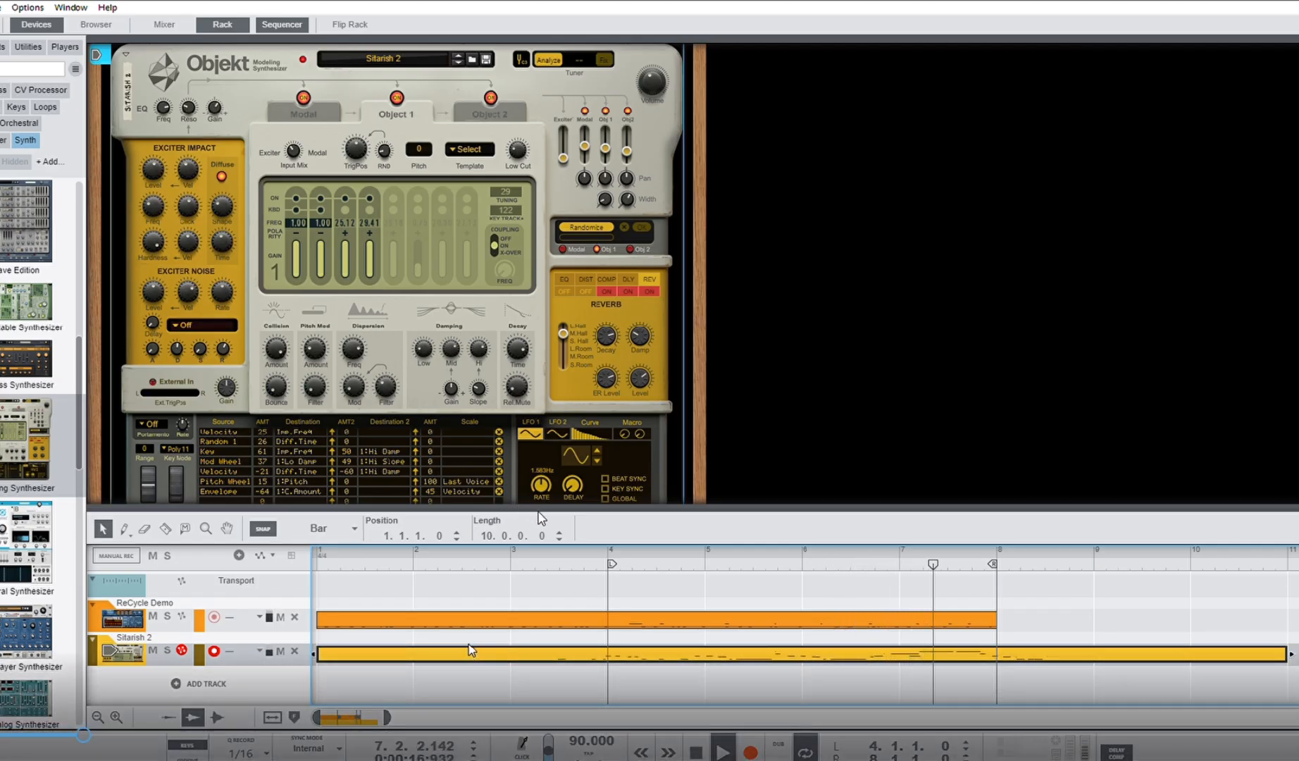
Try moving the Sitarish 2 clip to bar 10 and undo the move
drag(472, 649, 1296, 650)
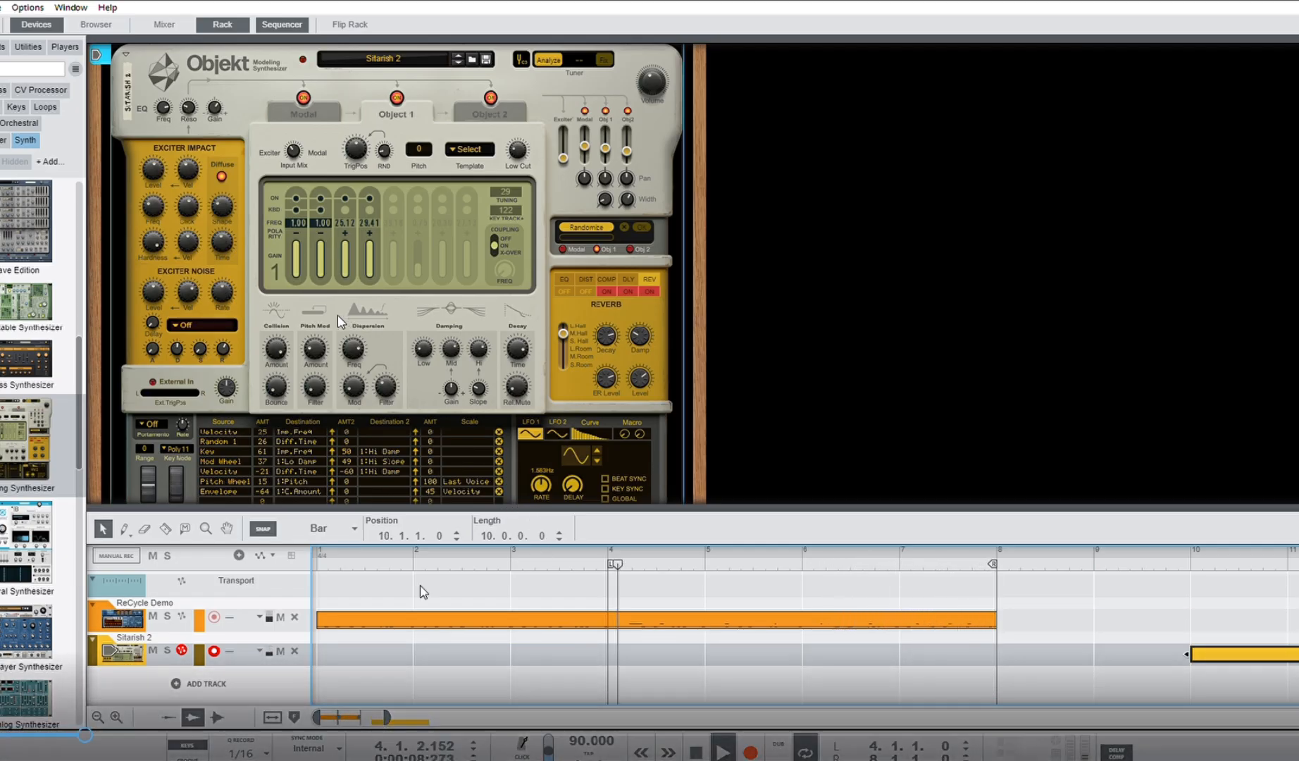
click(660, 656)
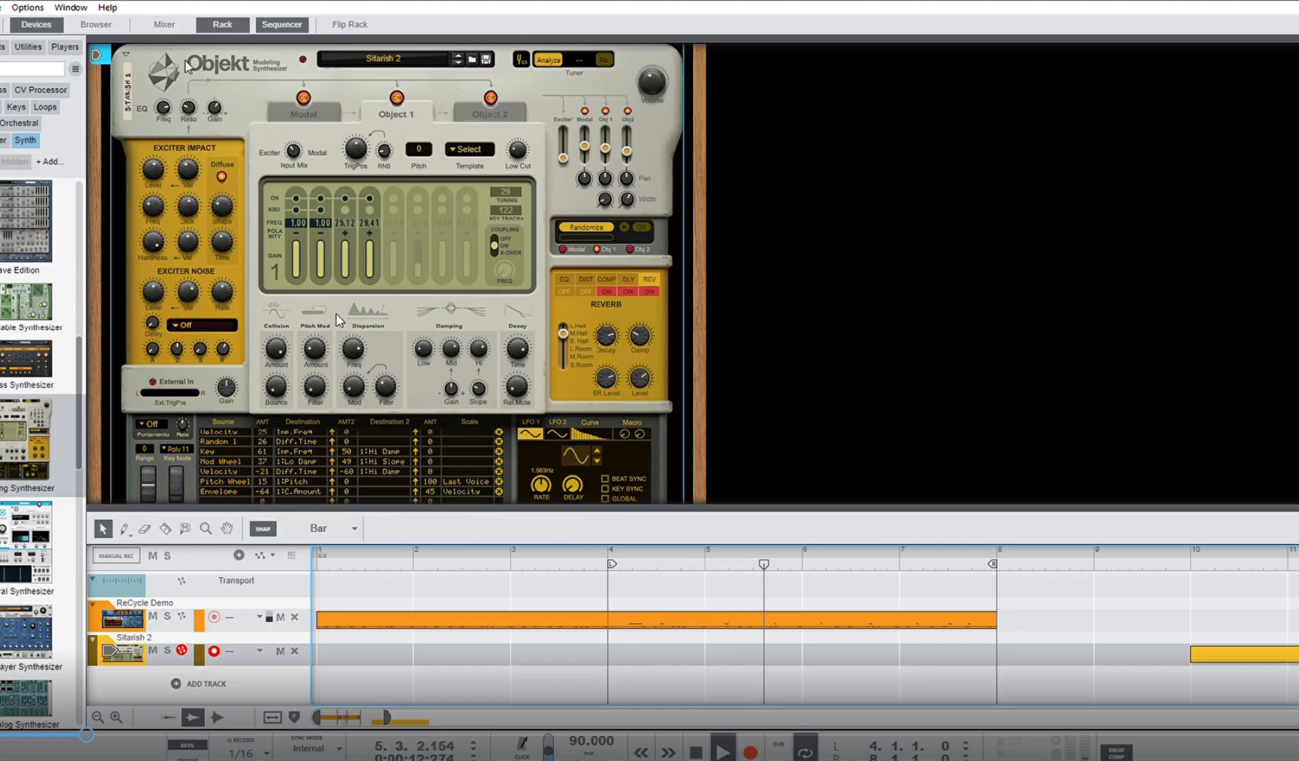
key(ctrl+z)
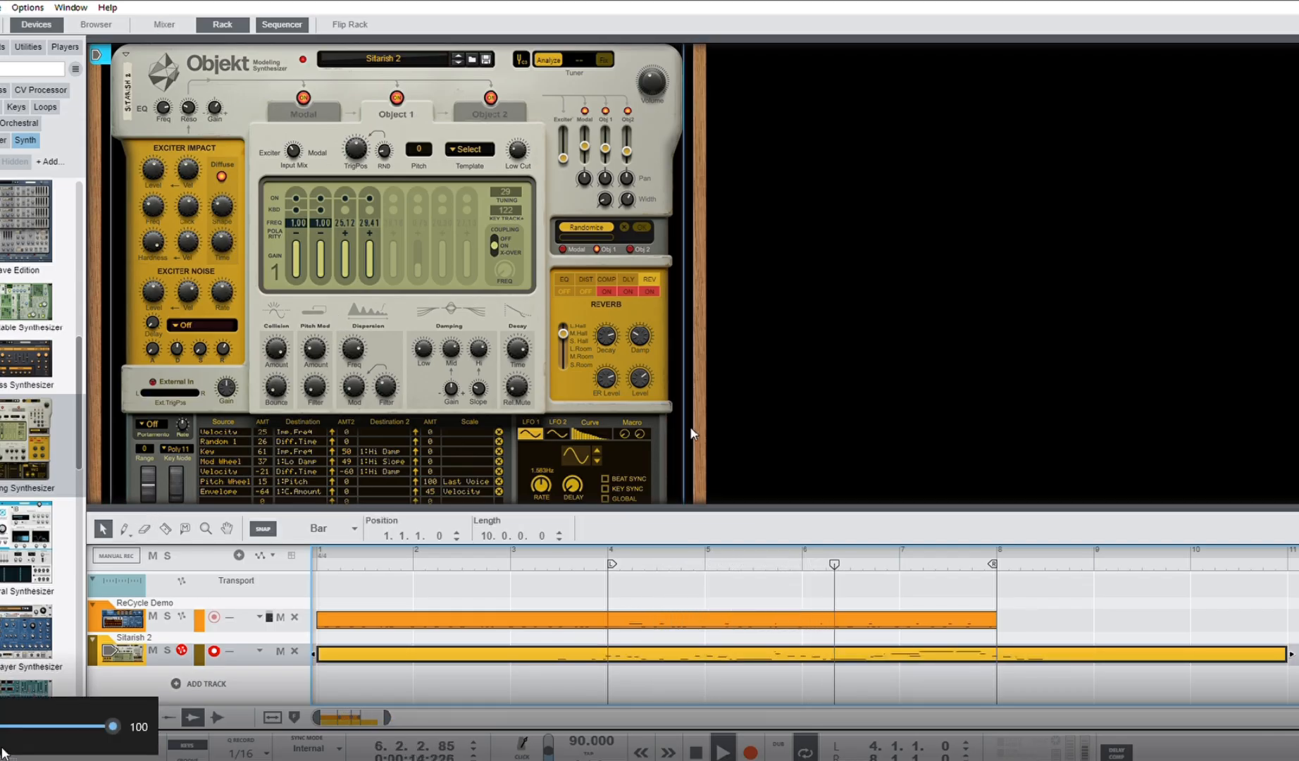
Trim the ReCycle Demo clip to the single bar starting at bar 4 and place copies at bars 5 and 6
click(639, 624)
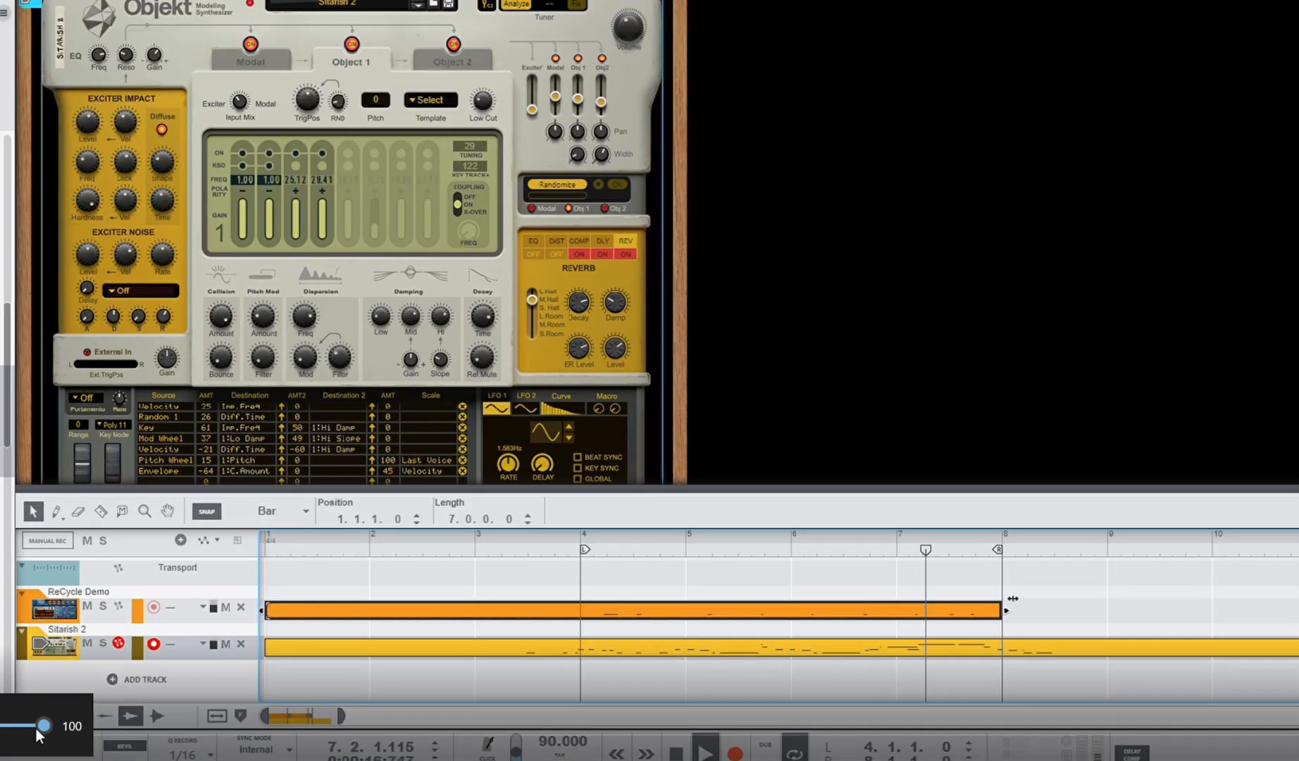
drag(995, 619, 704, 620)
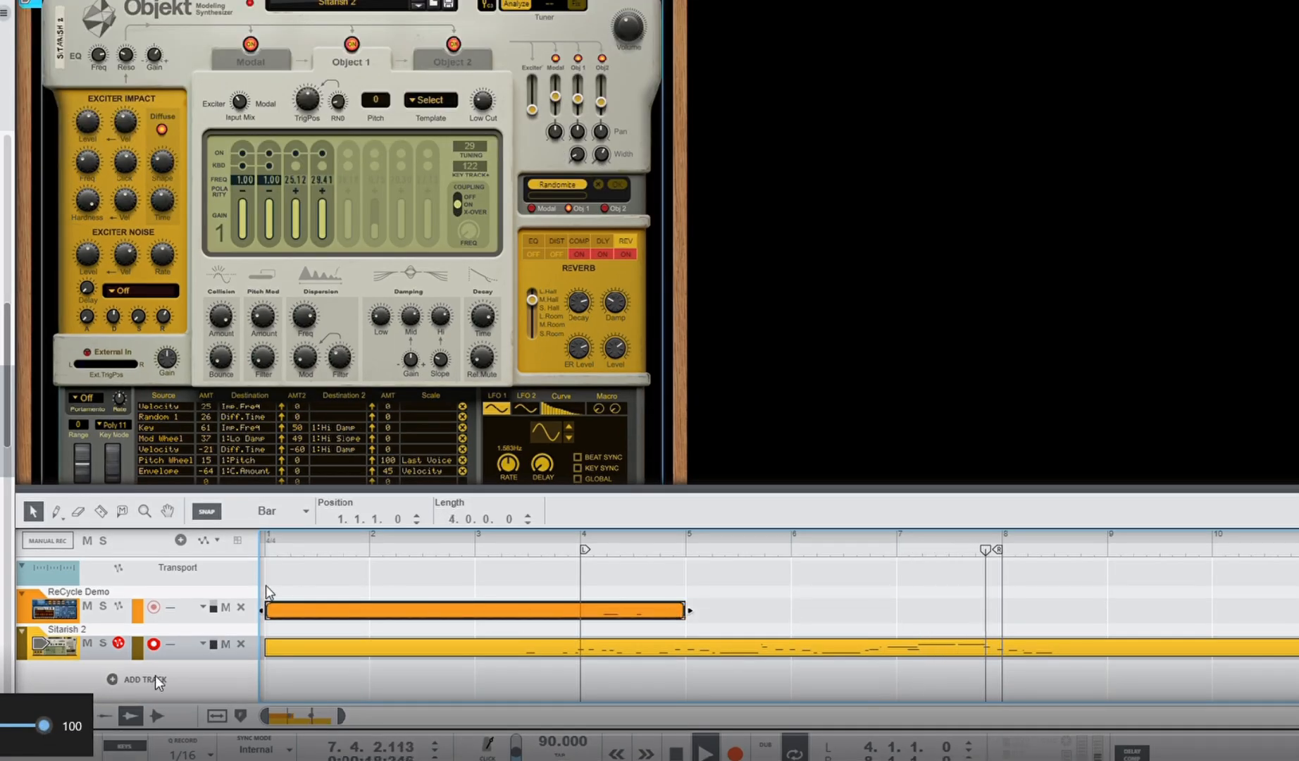
drag(268, 609, 852, 606)
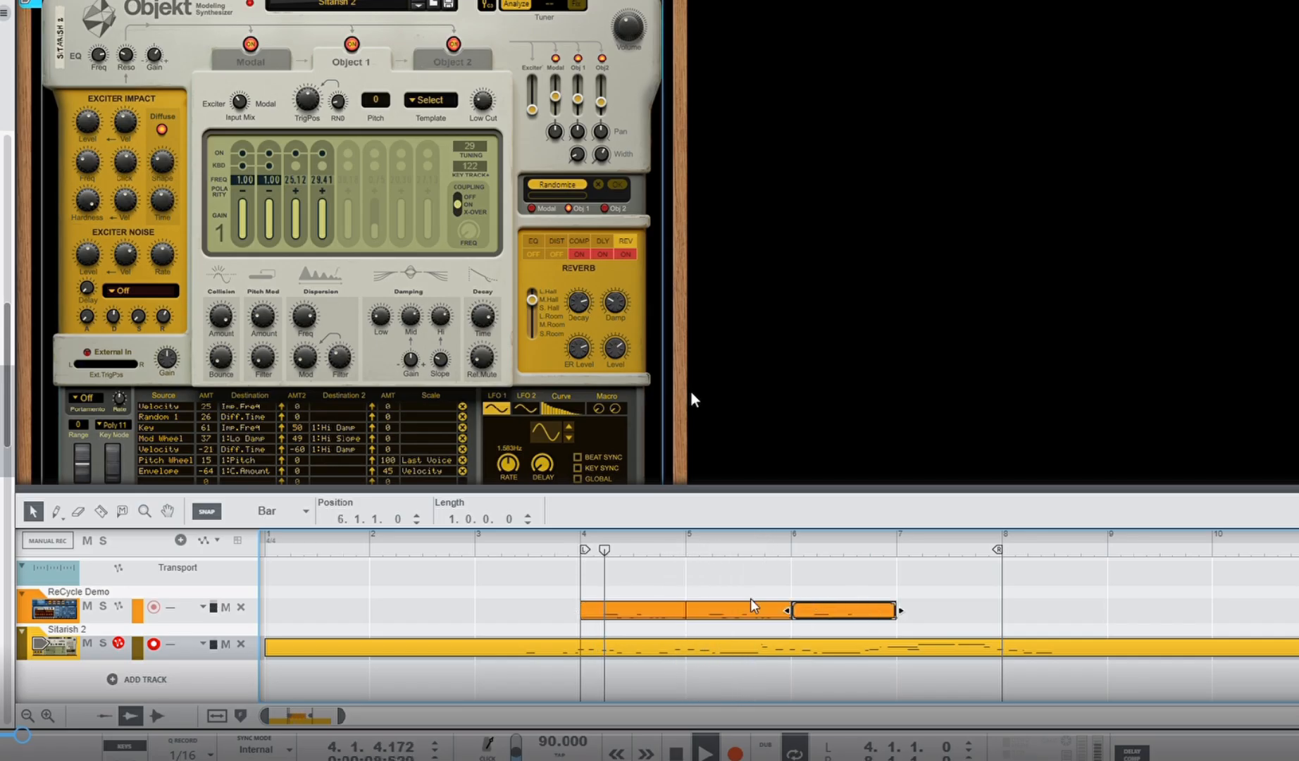
click(805, 556)
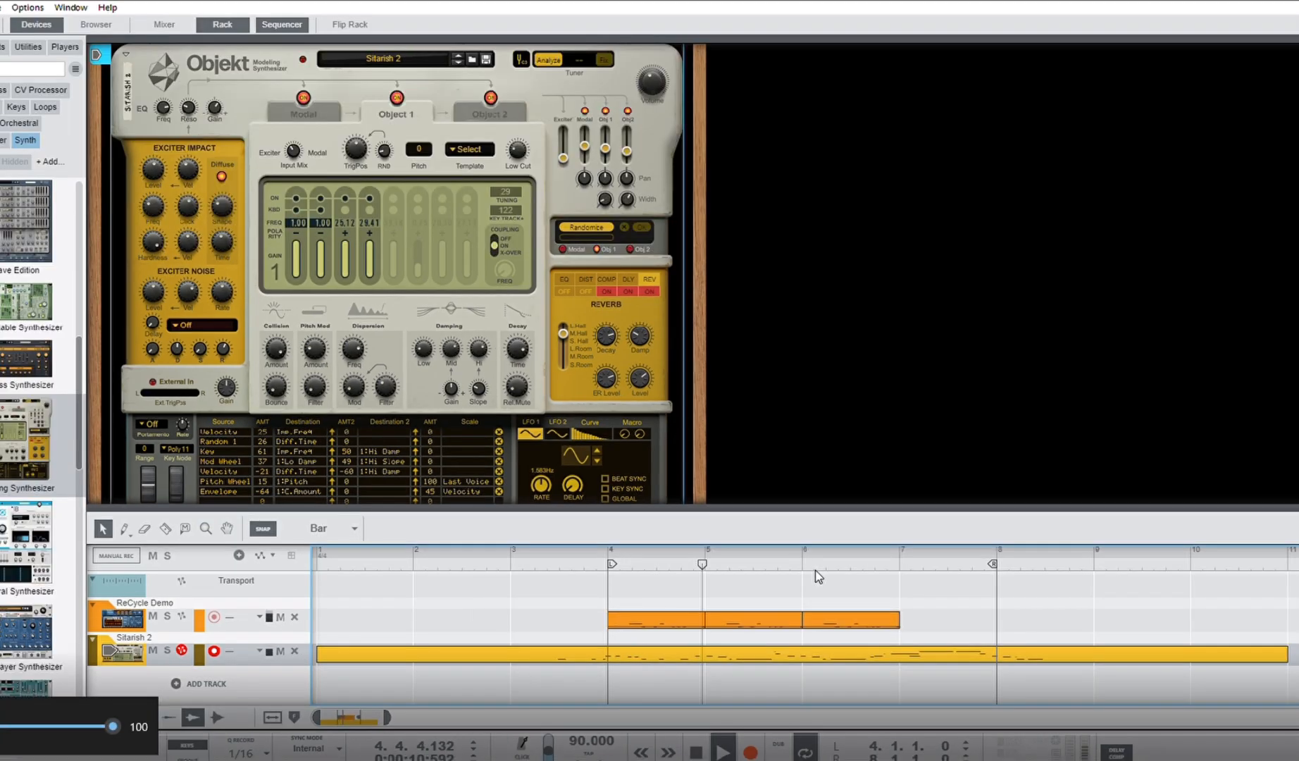
Set the snap value to 1/32 and move the three ReCycle Demo clips slightly earlier to position 3.4.3.120
drag(104, 735, 23, 734)
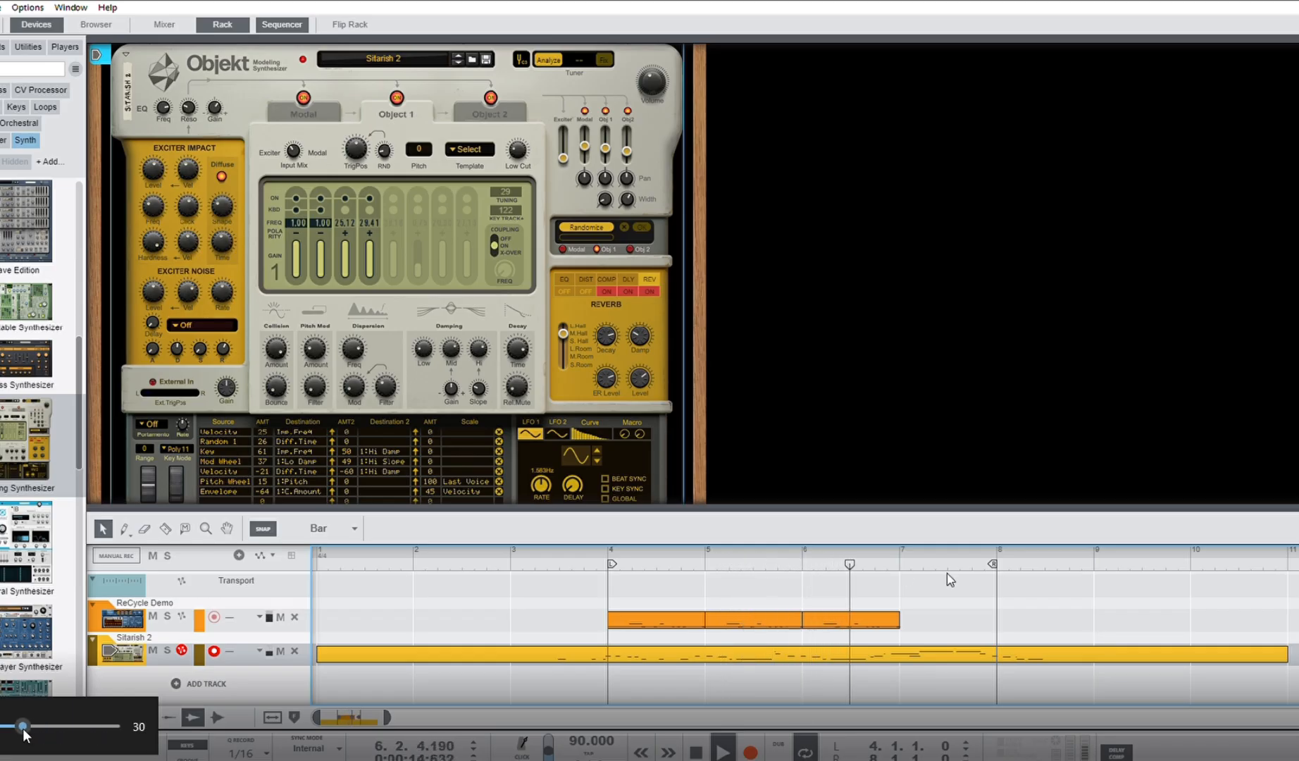
drag(932, 619, 628, 611)
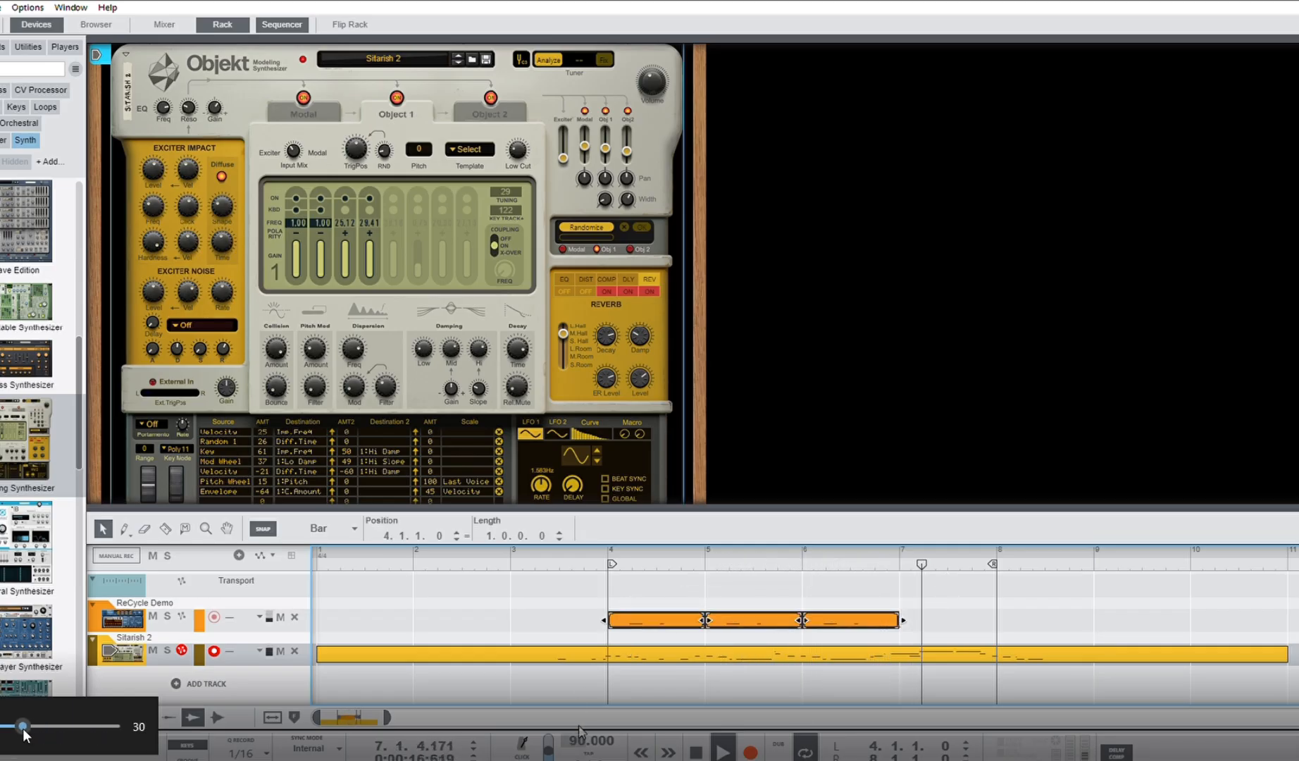
drag(23, 734, 113, 732)
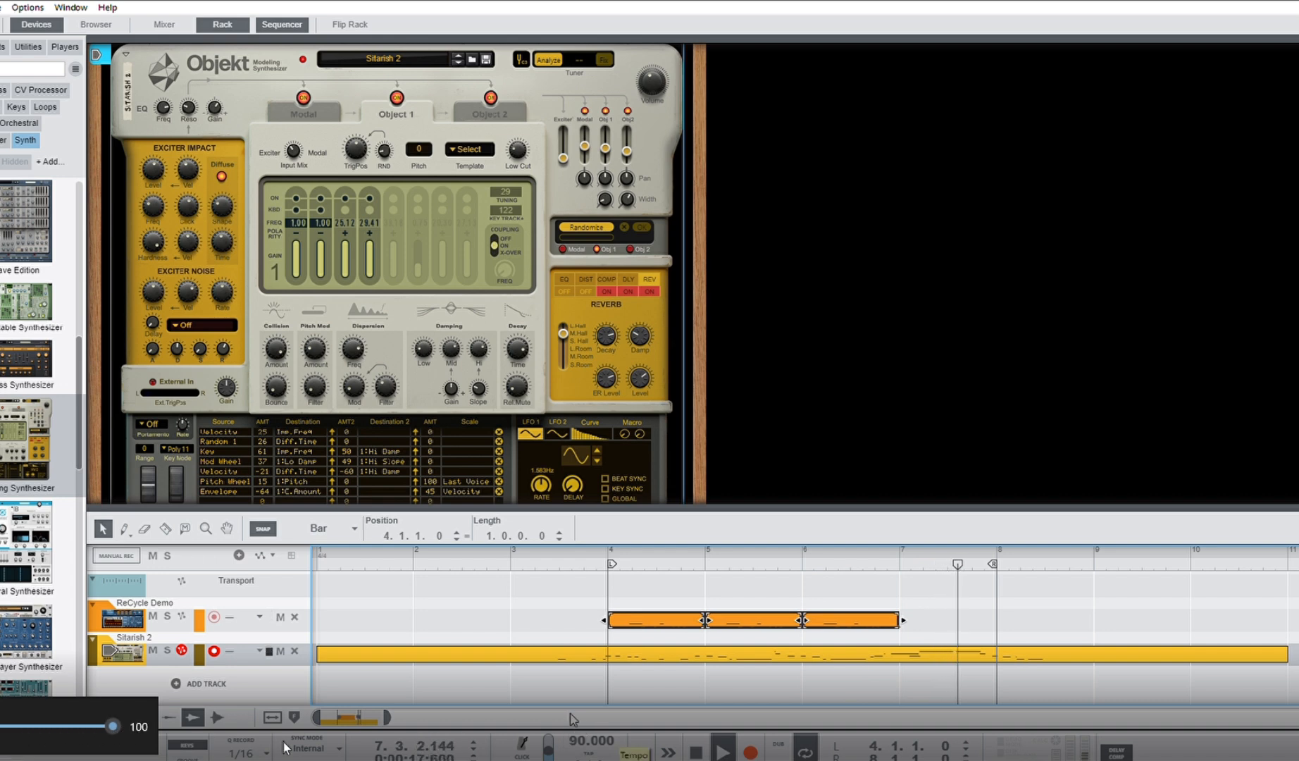
click(330, 529)
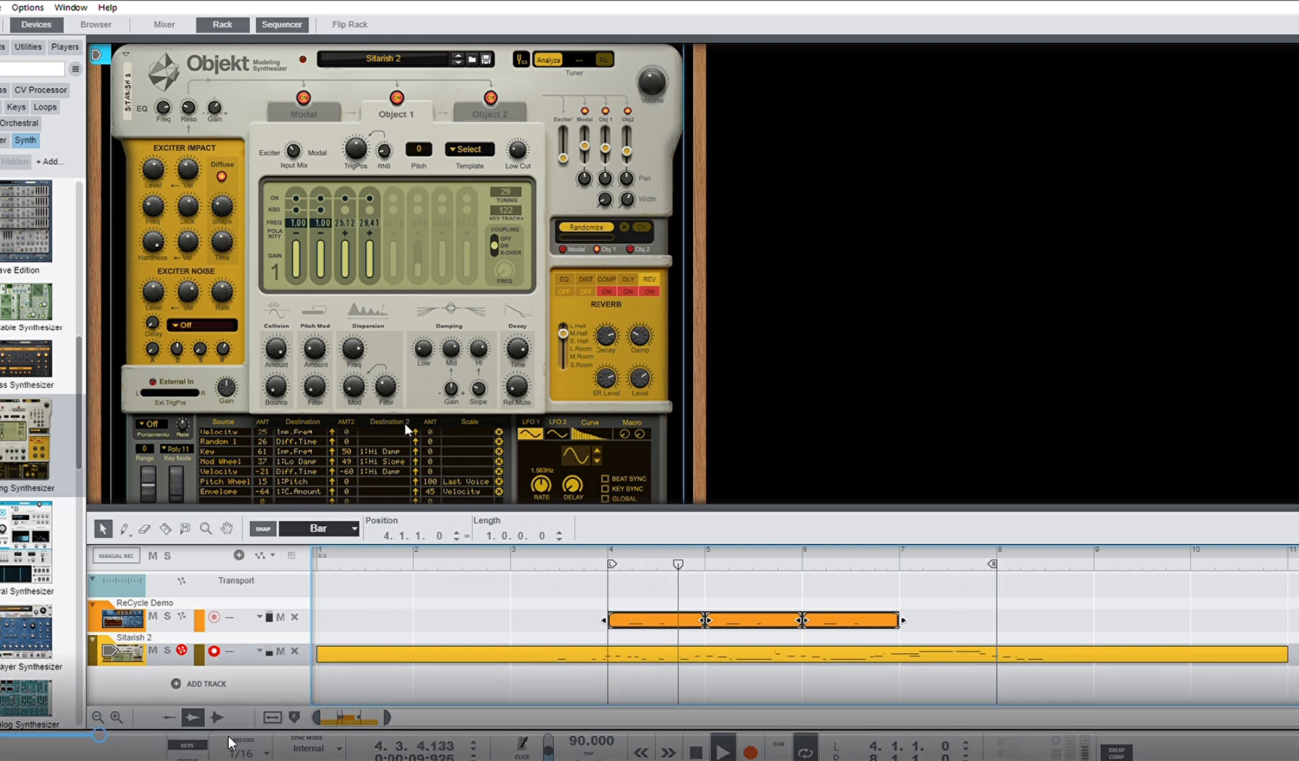
click(404, 420)
drag(631, 617, 619, 623)
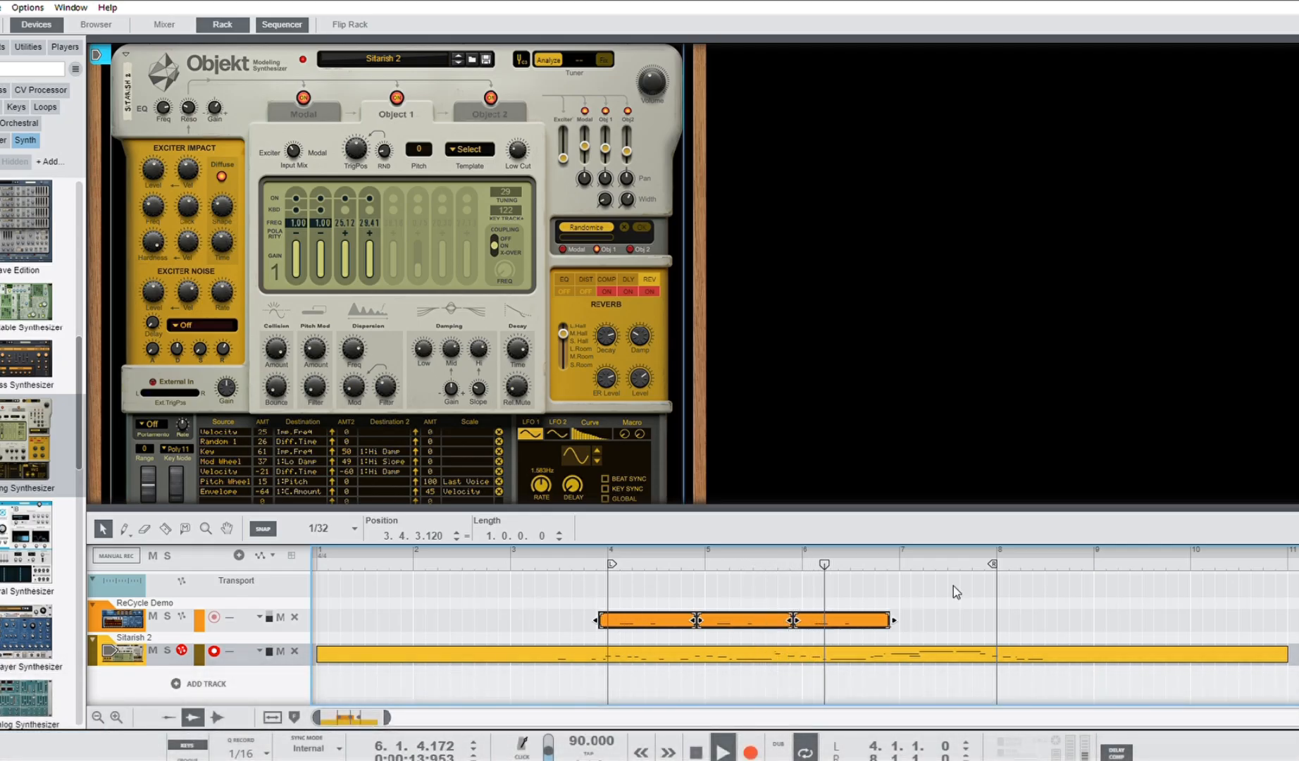
Delete the three ReCycle Demo clips and draw a very short clip on that track at bar 4 with the Pencil tool
key(Delete)
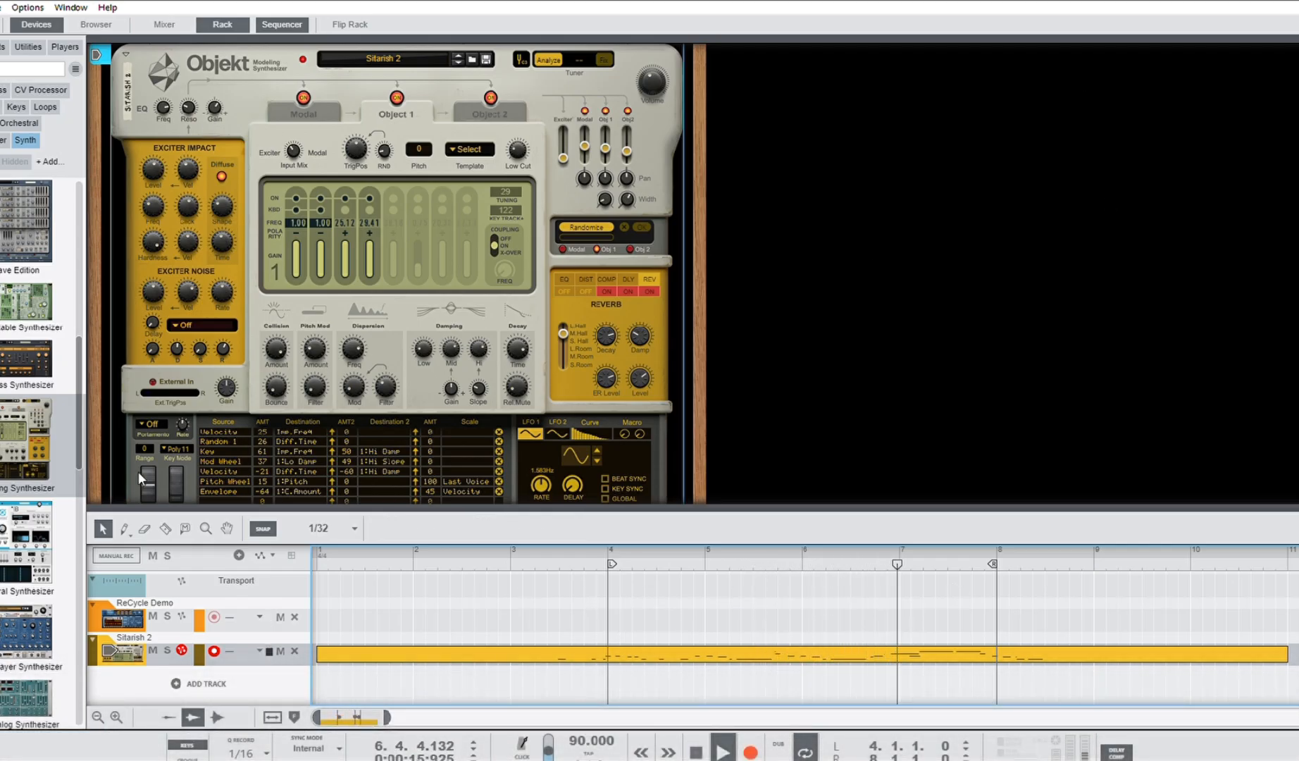
click(123, 527)
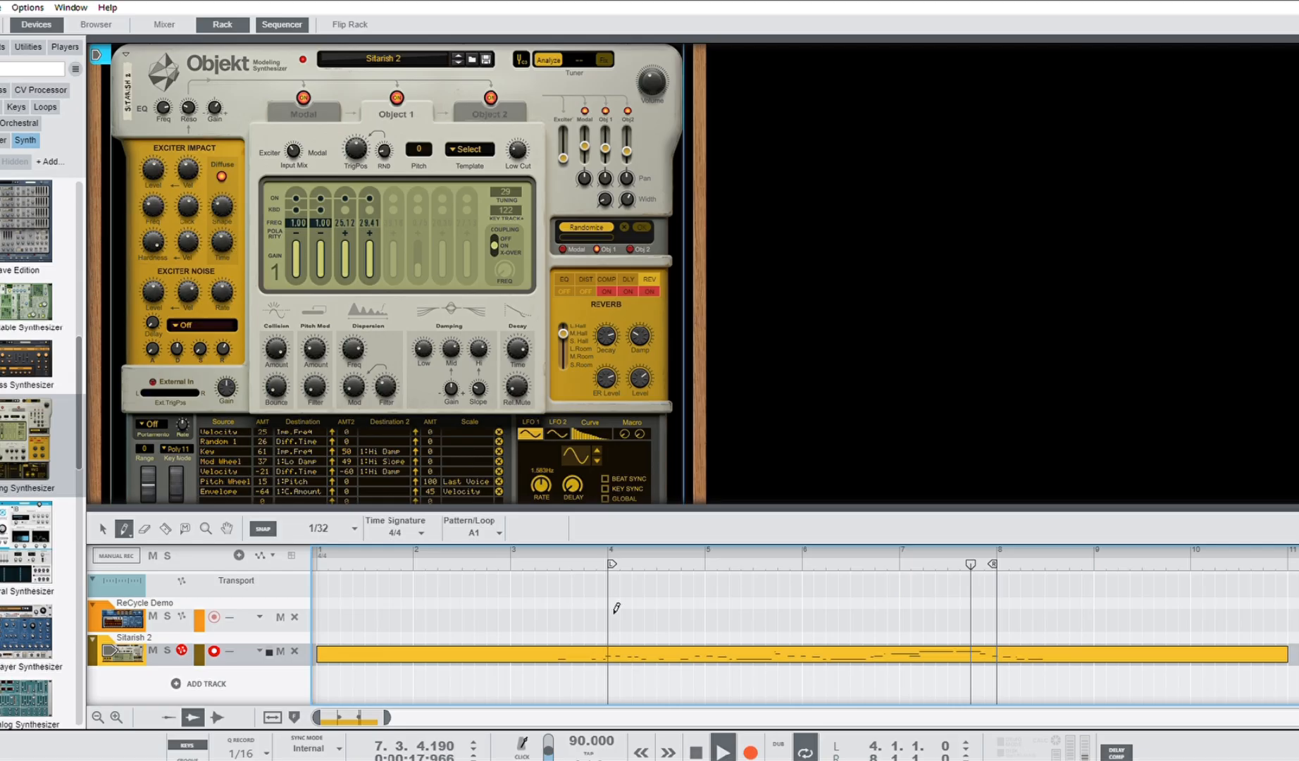
mouse_move(611, 618)
mouse_down()
mouse_move(916, 618)
mouse_move(619, 618)
mouse_up()
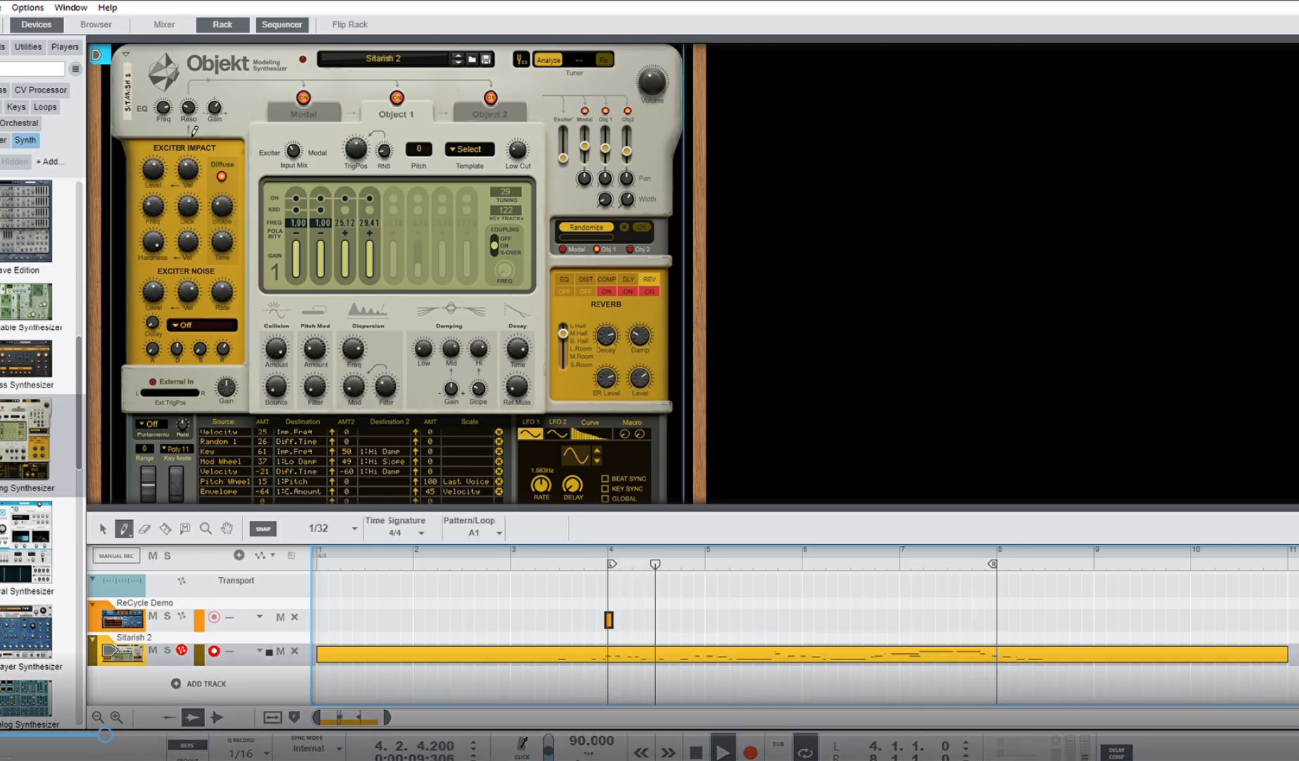
click(125, 734)
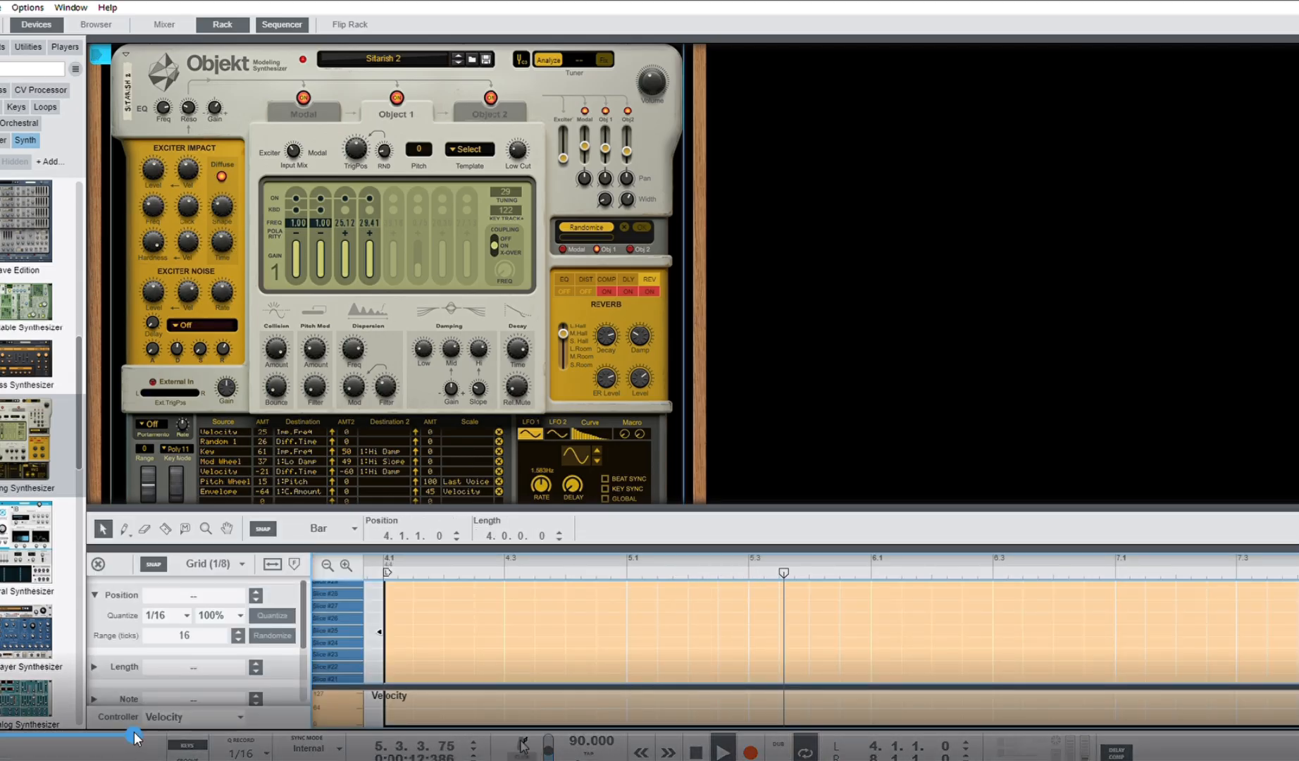
click(146, 734)
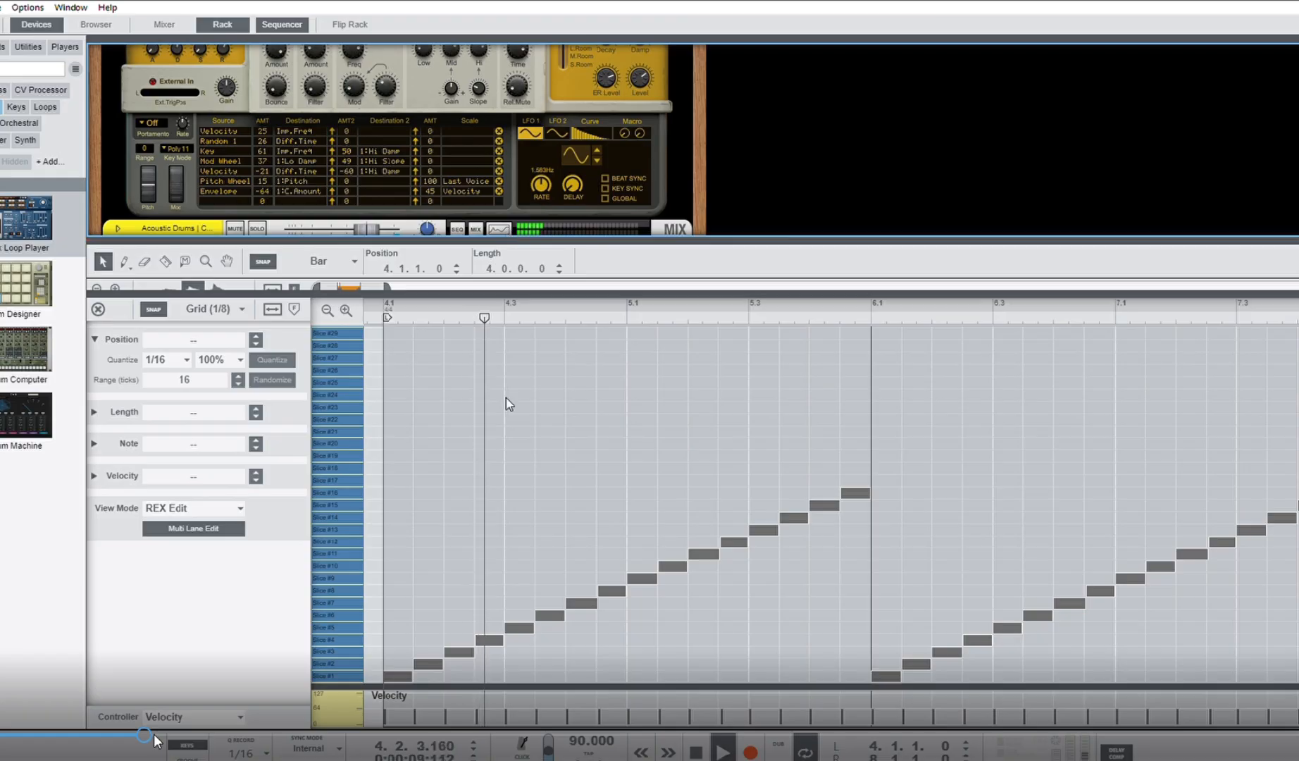
drag(129, 738, 122, 737)
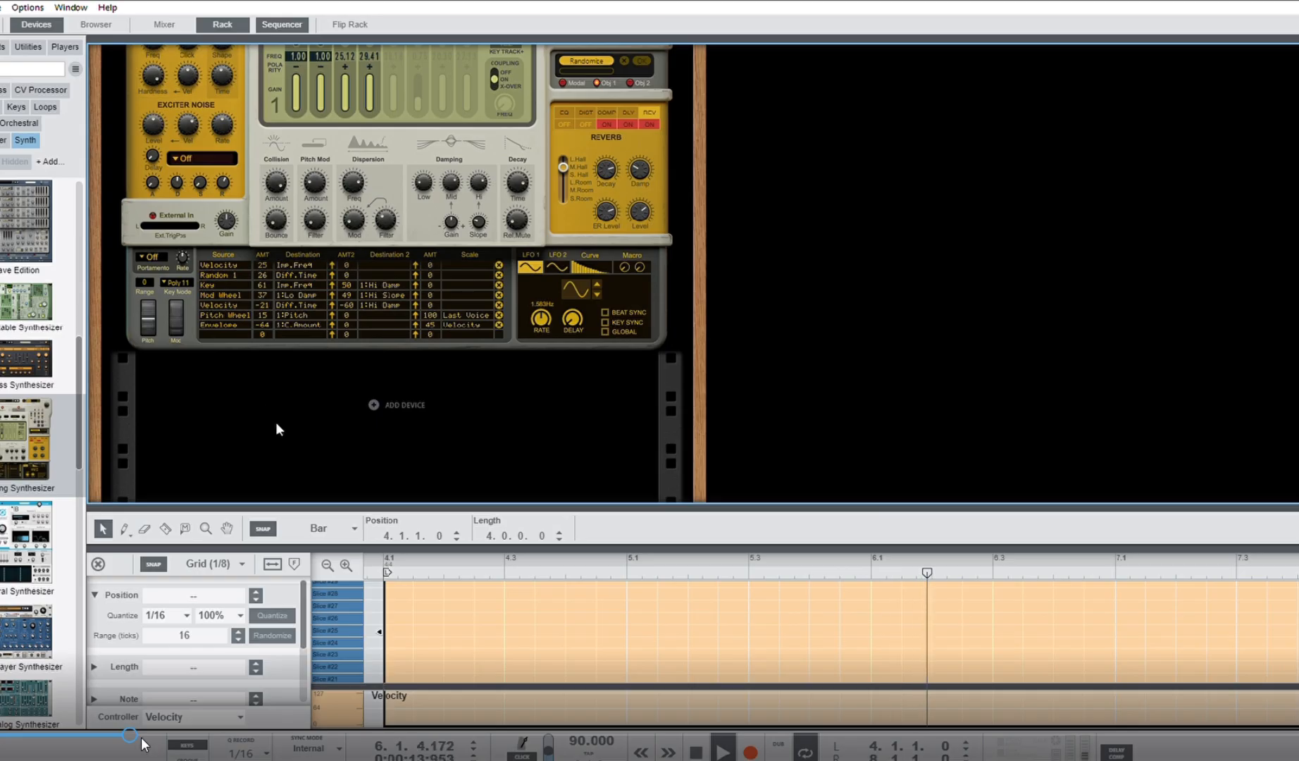
drag(141, 738, 155, 738)
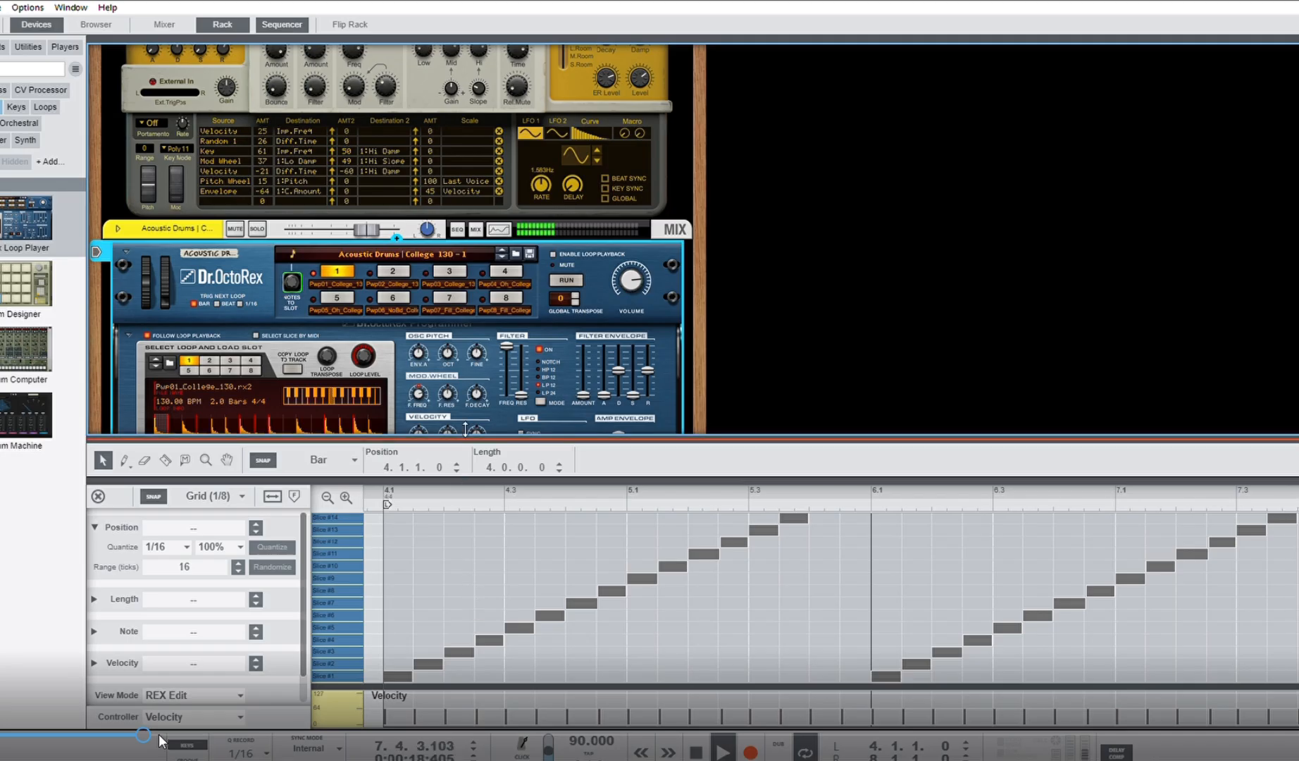
click(169, 734)
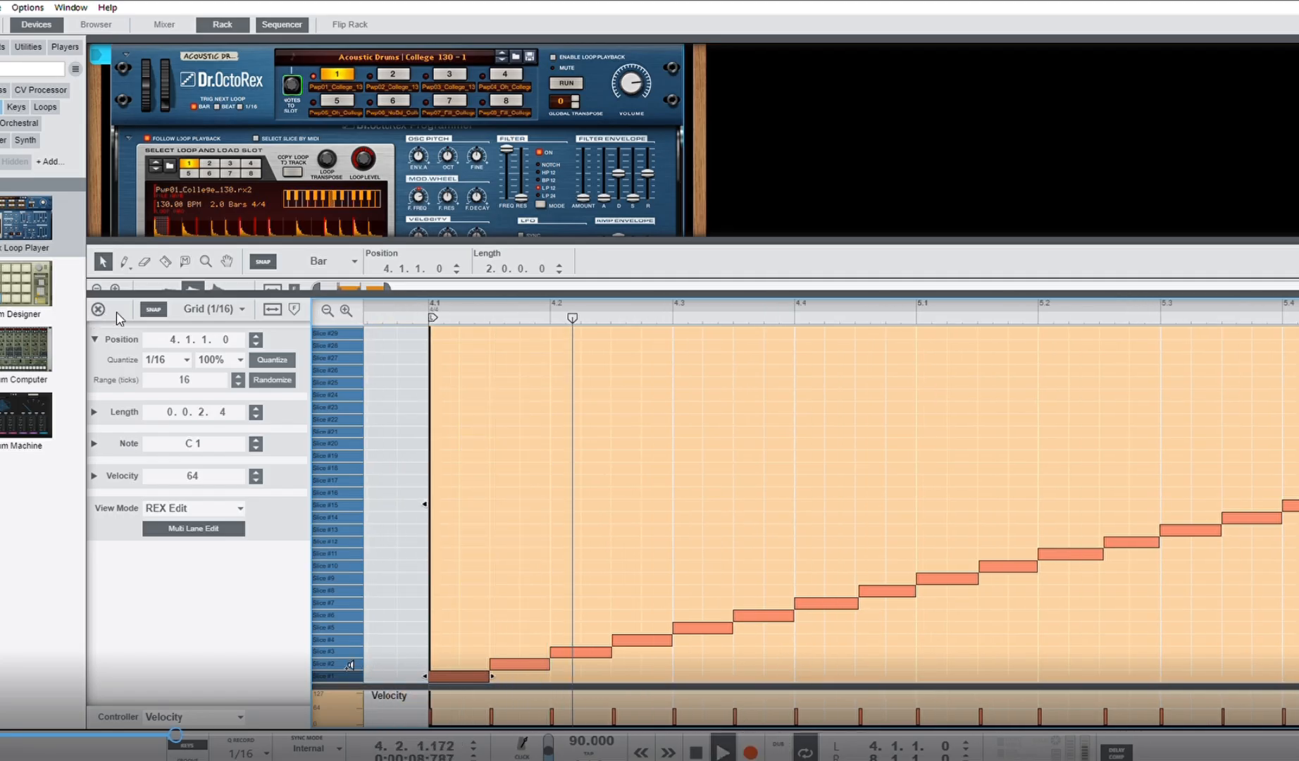
click(6, 759)
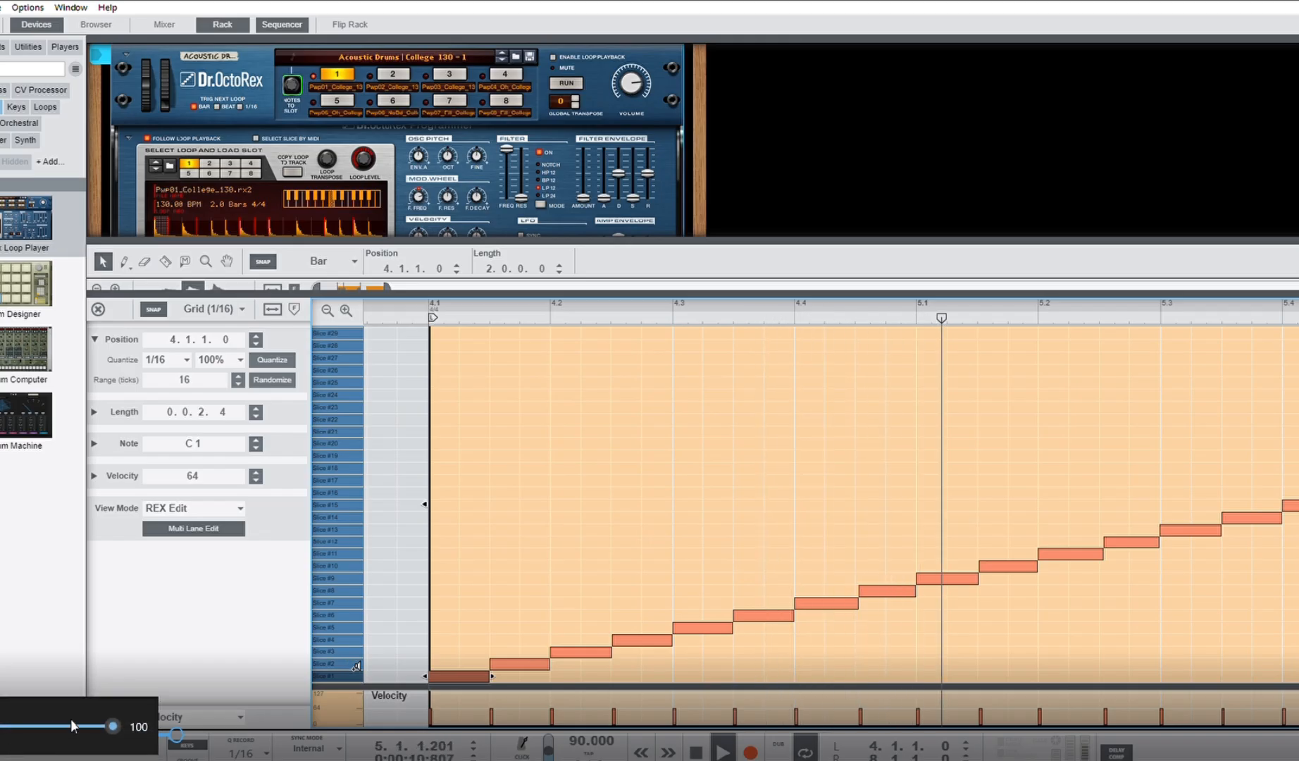
drag(72, 723, 8, 725)
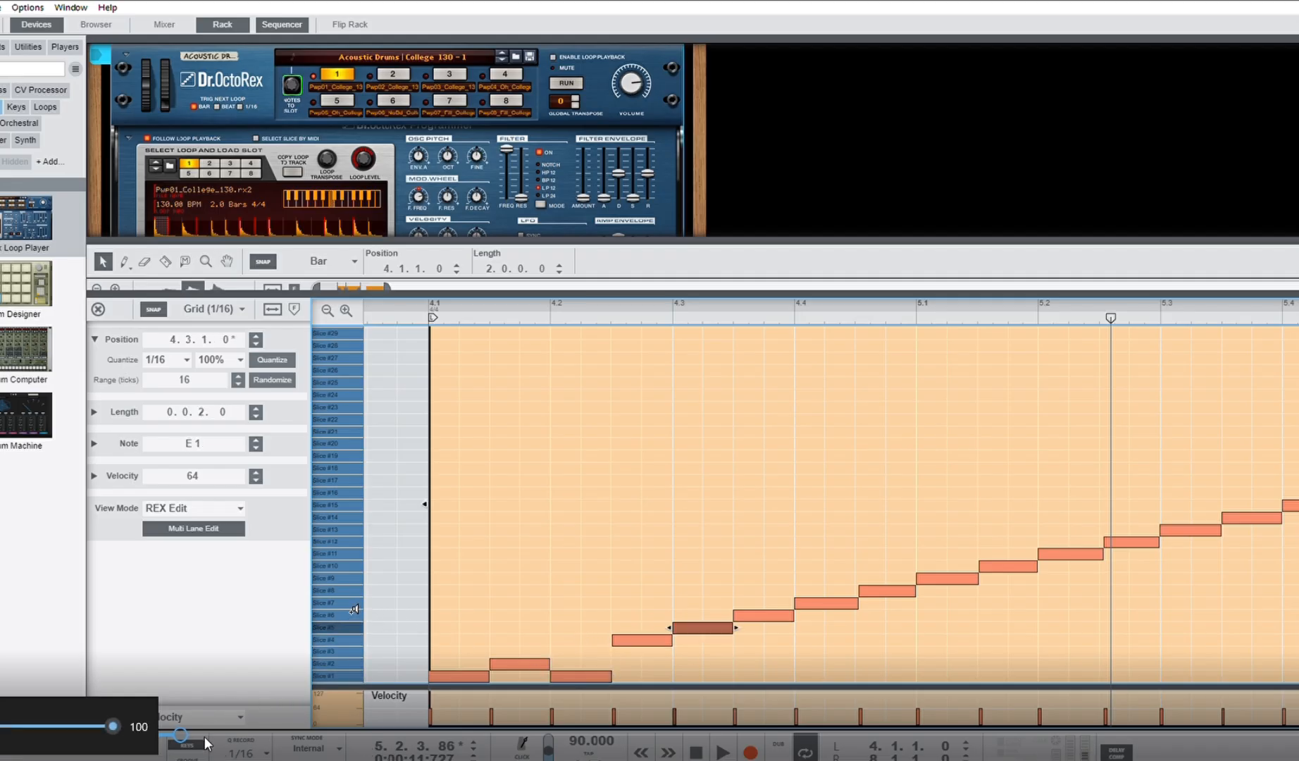
click(193, 734)
drag(193, 734, 238, 733)
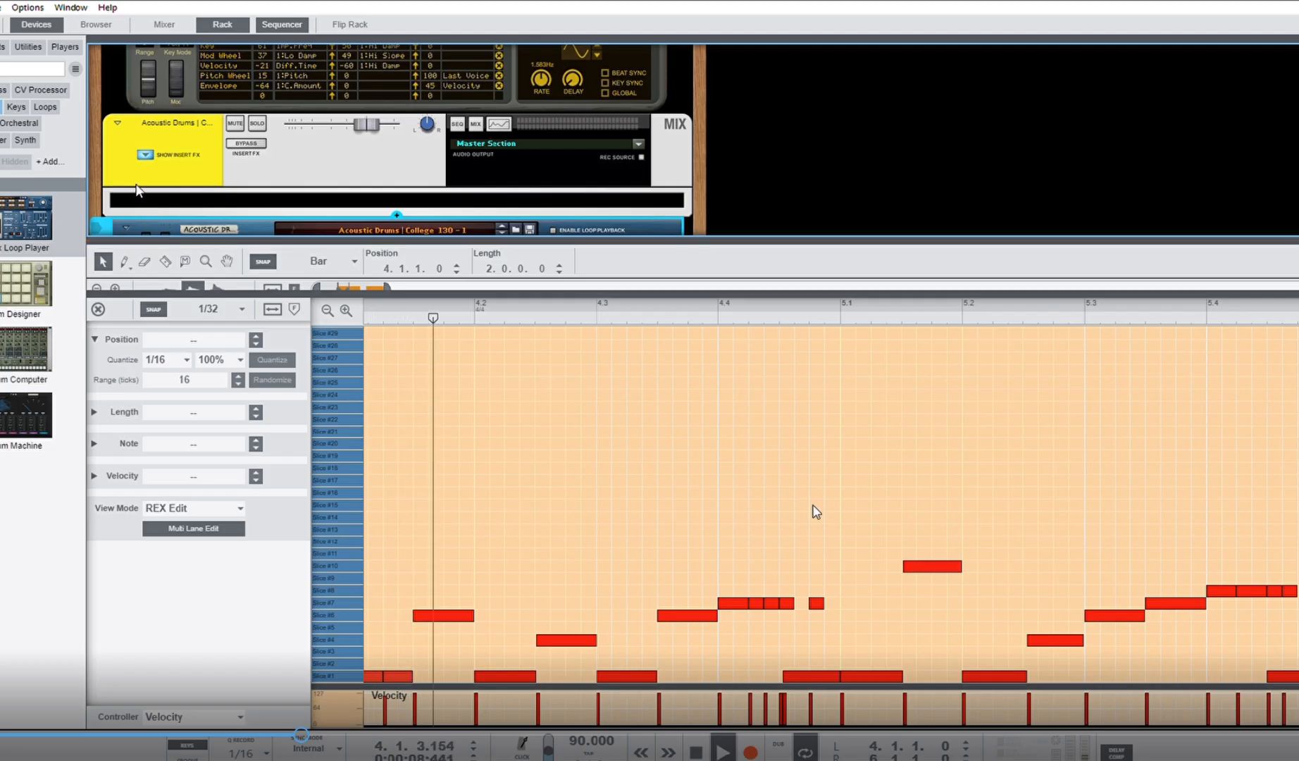
click(264, 733)
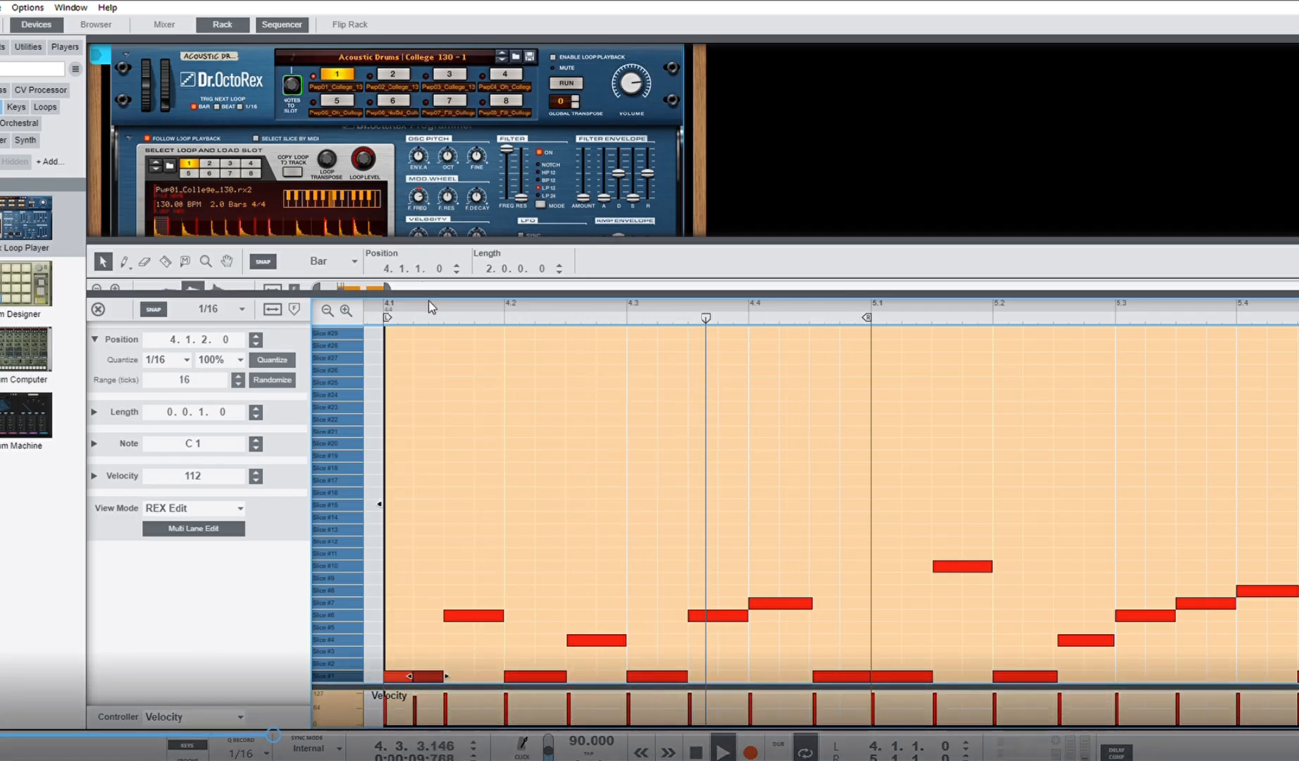
drag(274, 739, 287, 740)
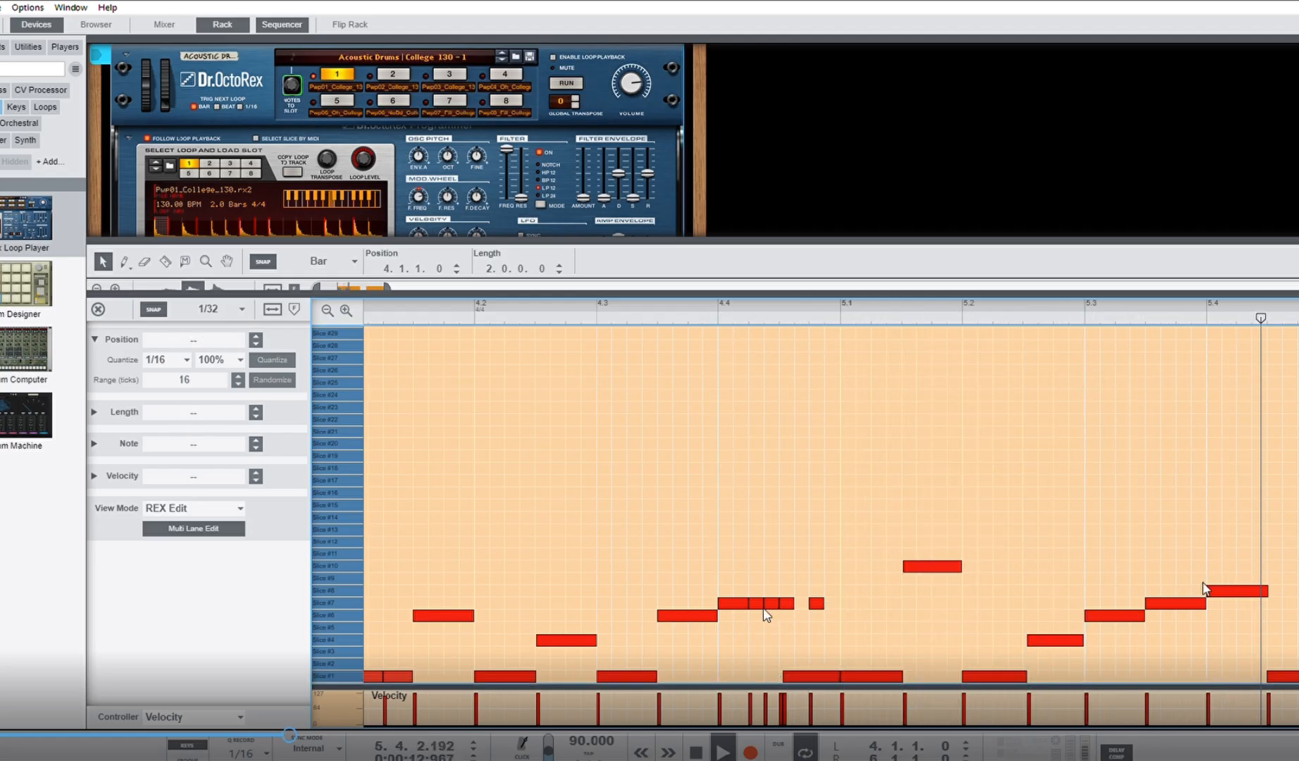
Break up the slice #8 note at 5.4.1 into a run of shorter repeated notes
click(1239, 590)
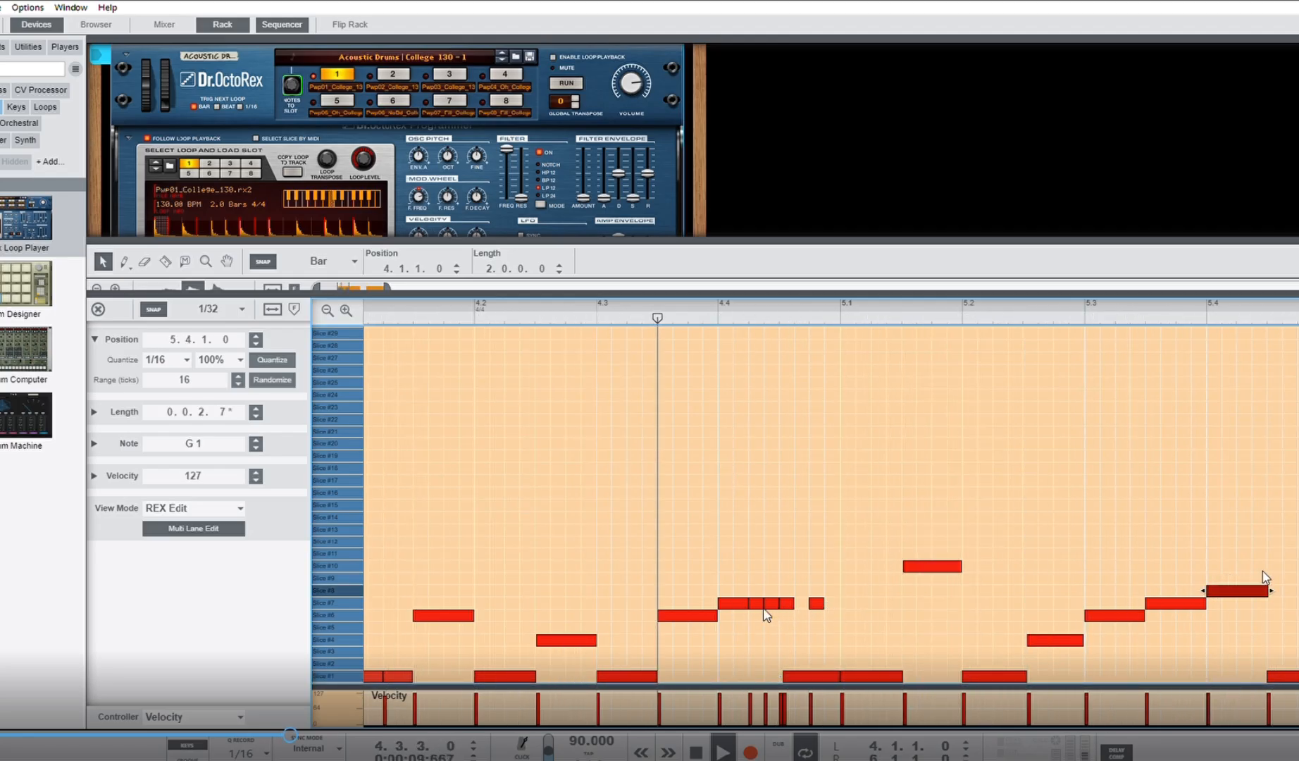
drag(1231, 590, 1298, 590)
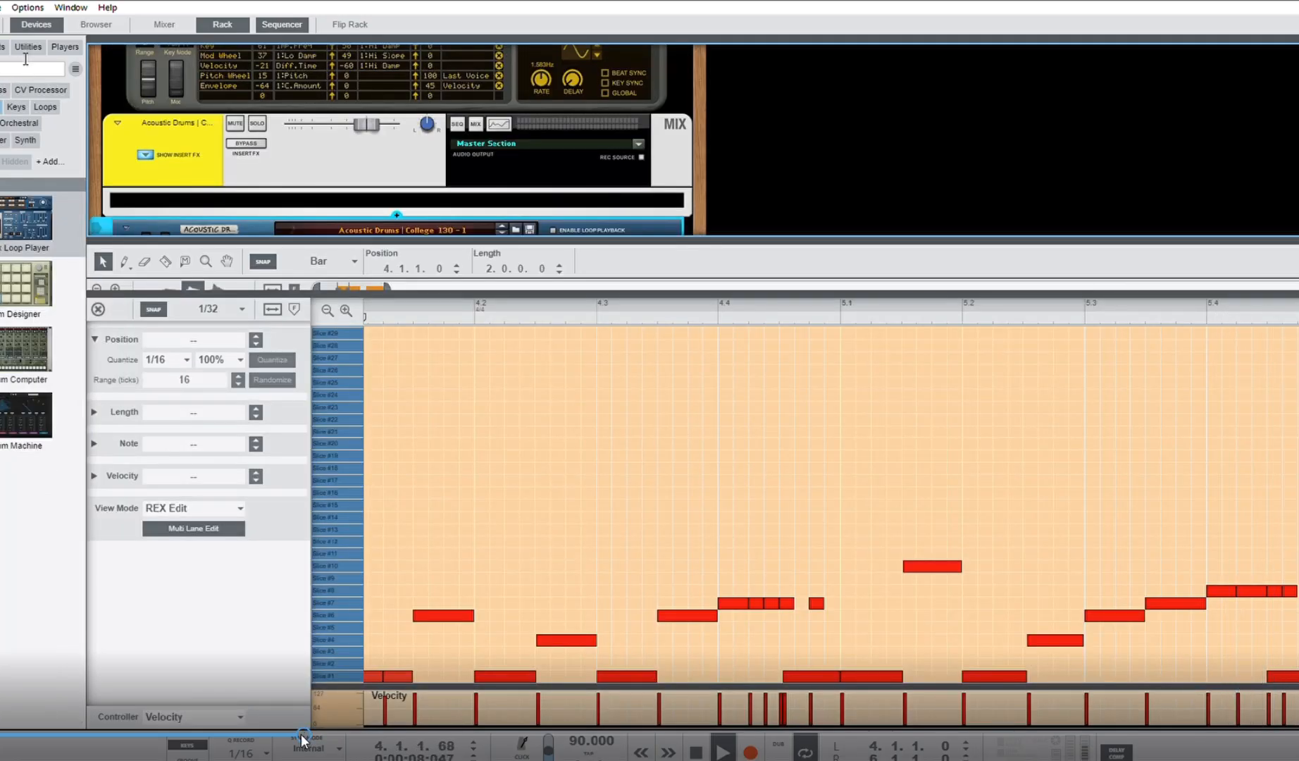
Find the Scream 4 Distortion among the effect devices and add it to the Acoustic Drums channel's insert effects
click(2, 46)
scroll(3, 554, down, 8)
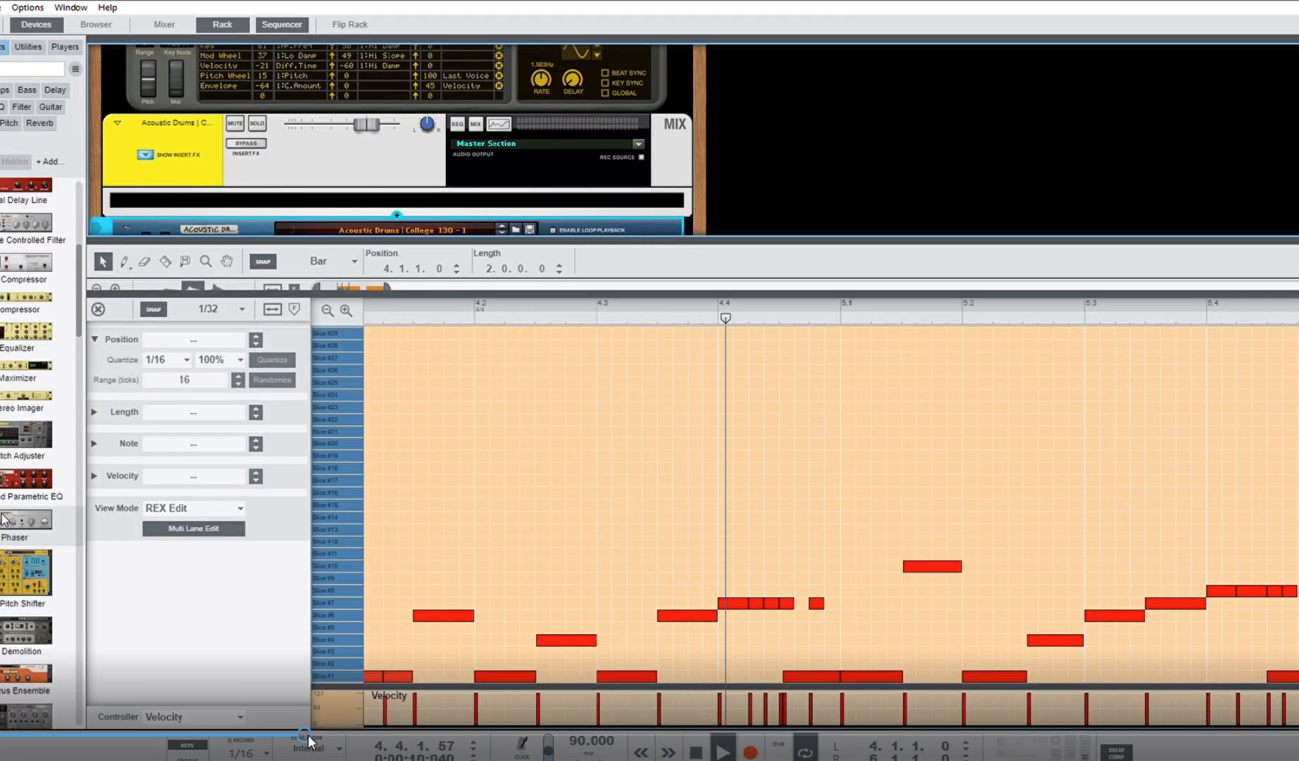
scroll(3, 557, down, 4)
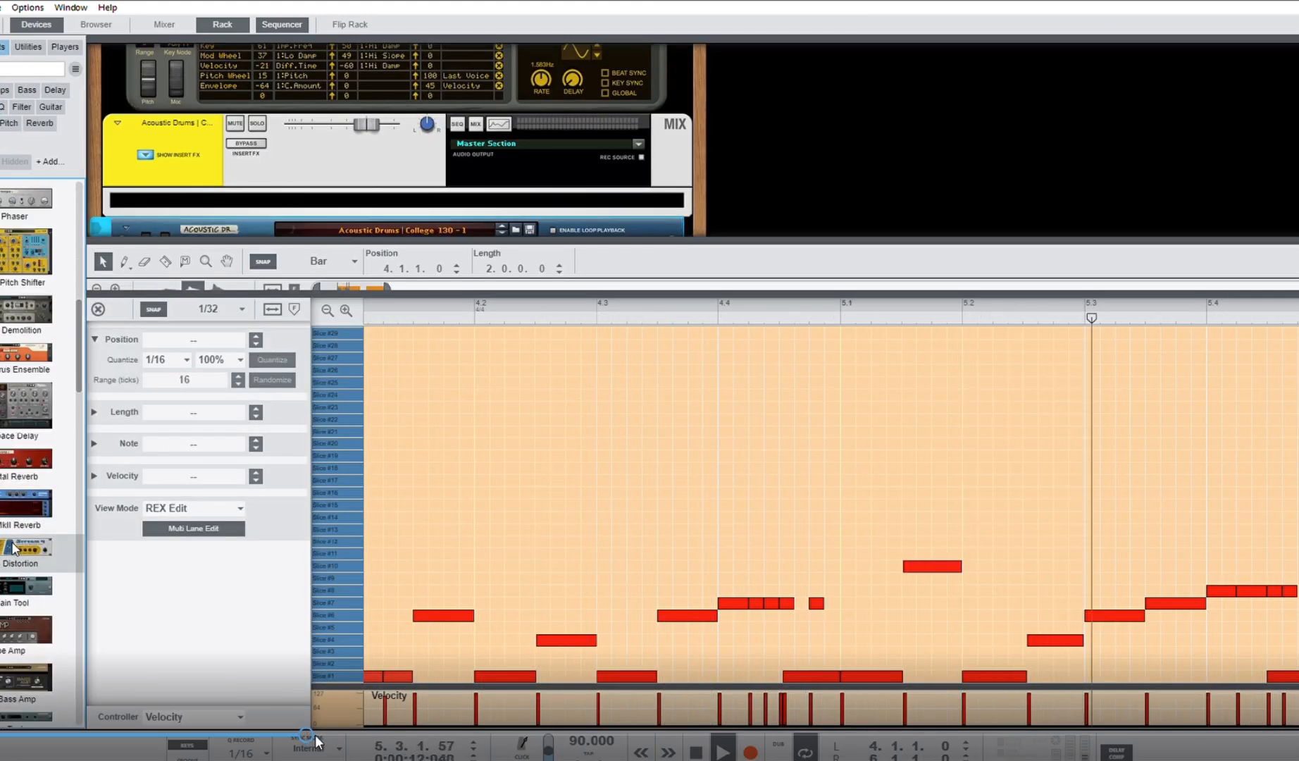
drag(25, 548, 315, 192)
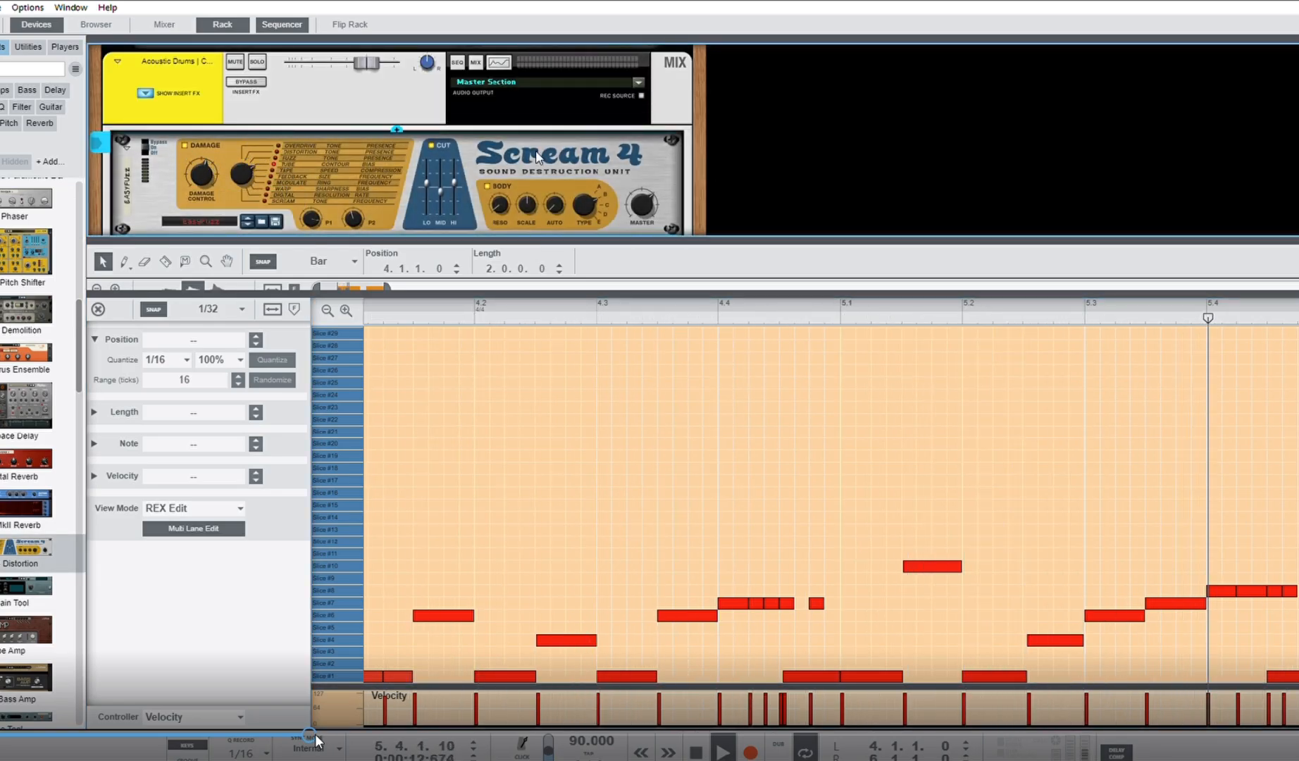
Return from clip editing to the arrangement and add a Scream 4 Distortion to the ReCycle Demo channel's insert effects
scroll(475, 154, down, 3)
key(shift+Tab)
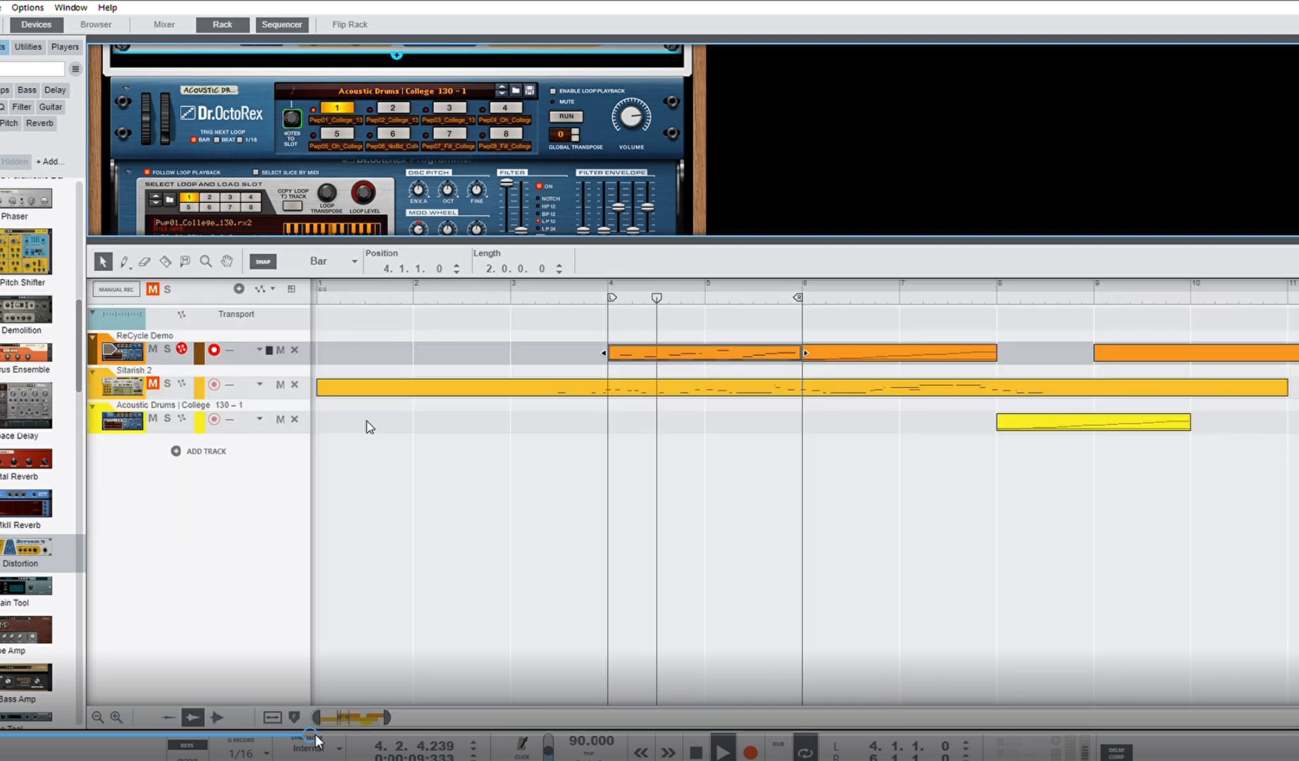
scroll(291, 100, up, 5)
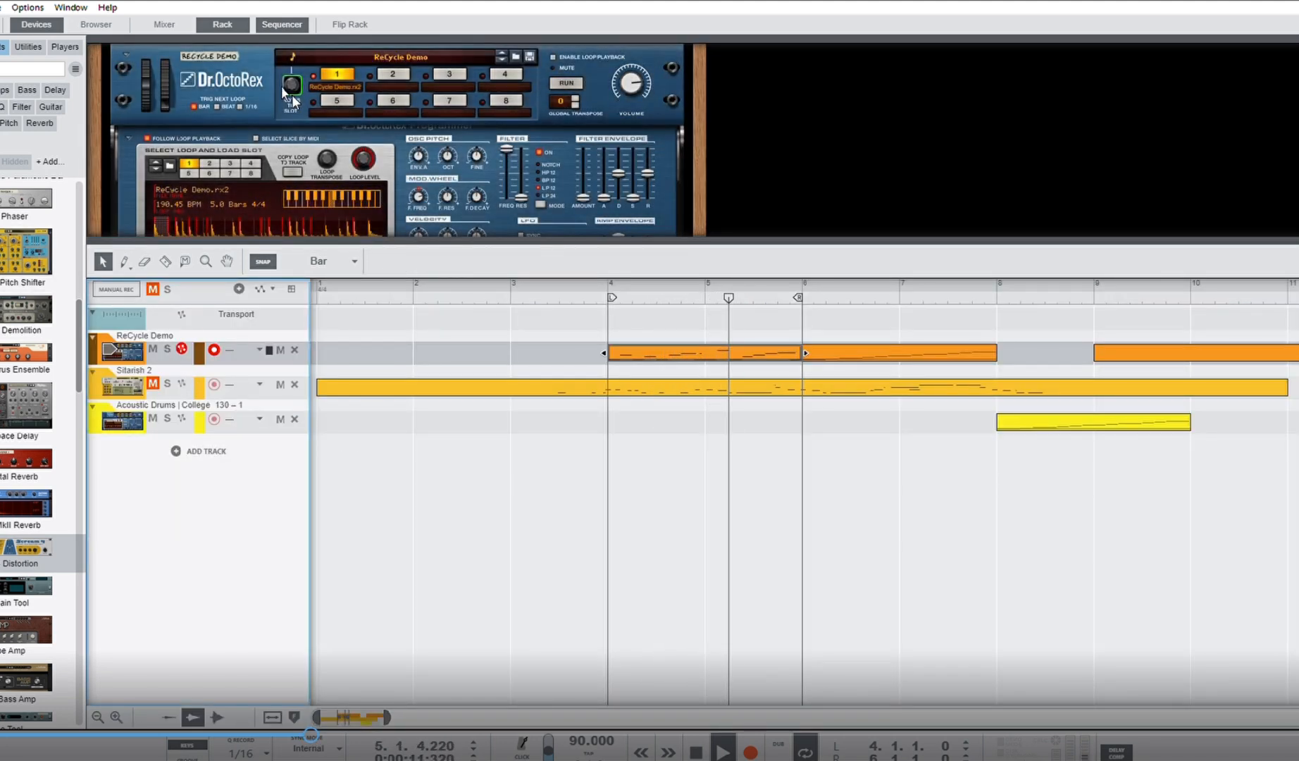
click(118, 122)
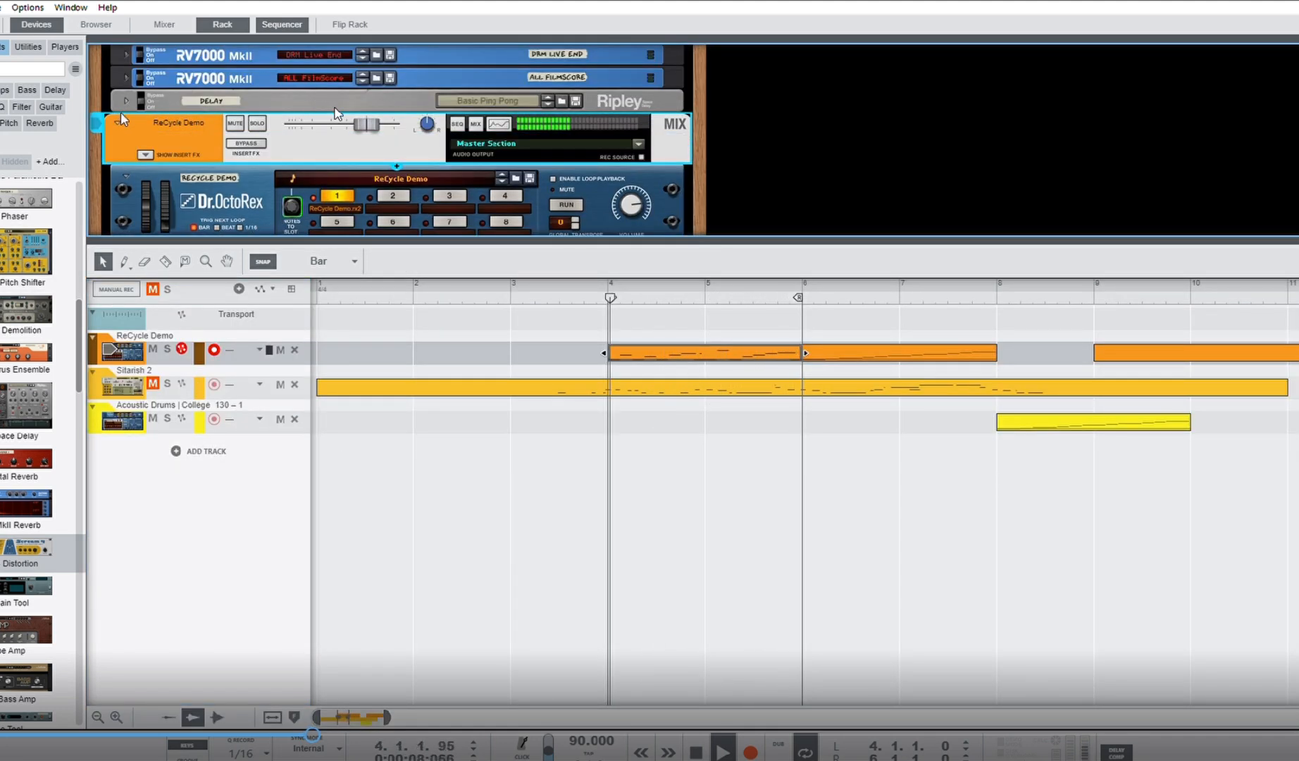
click(144, 151)
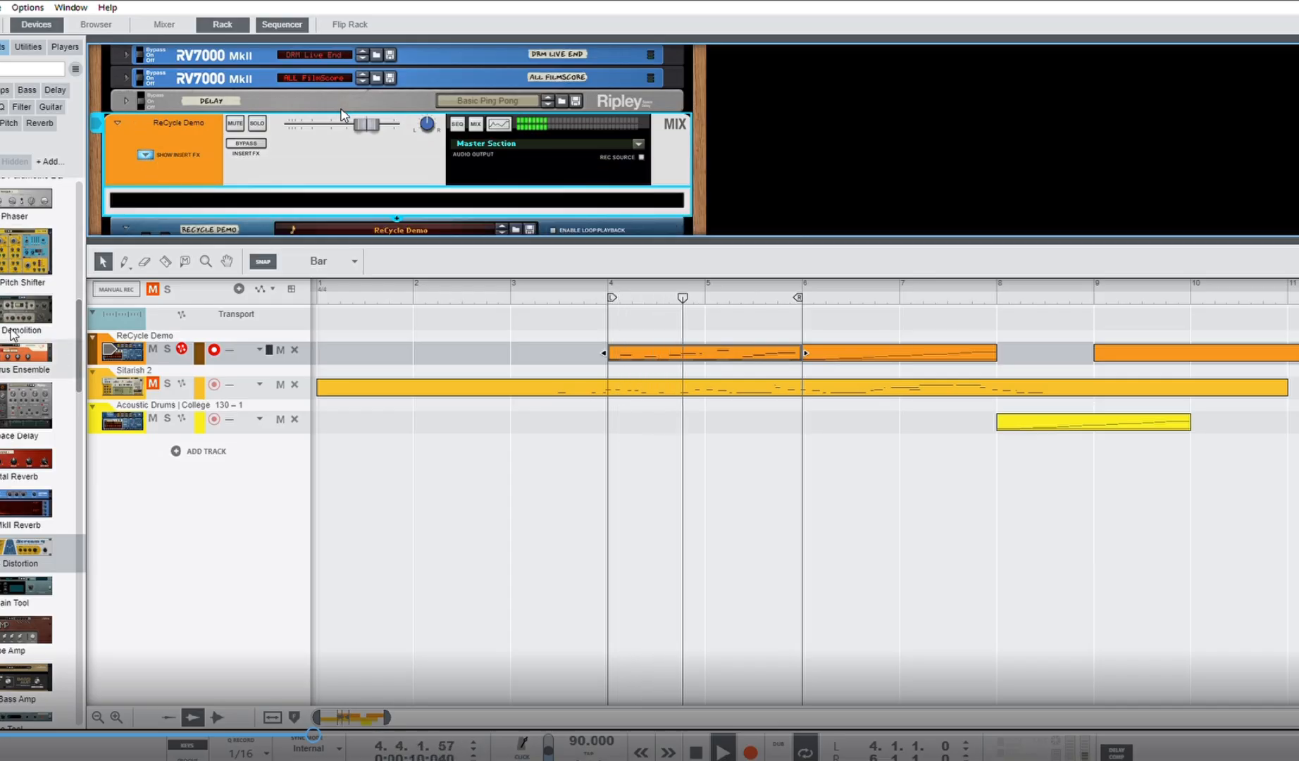
drag(20, 543, 335, 200)
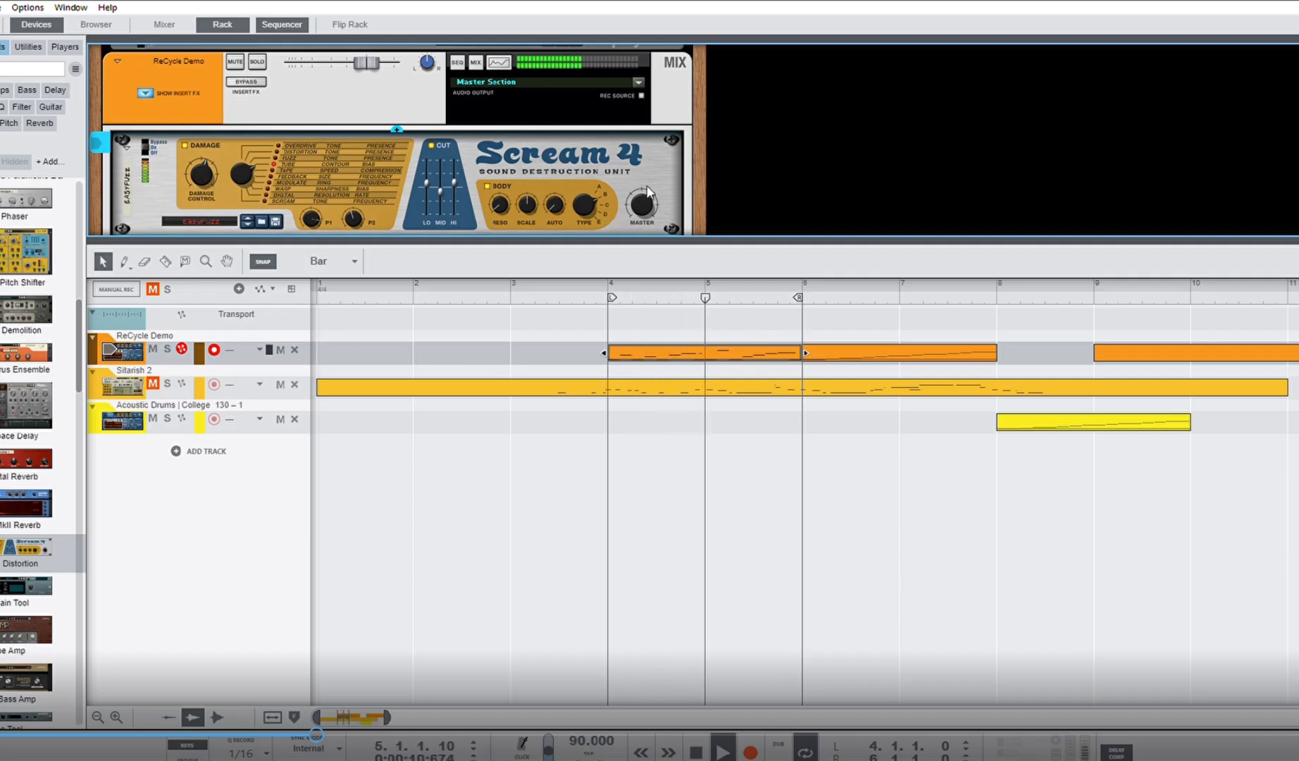
Unmute the Sitarish 2 track
drag(6, 732, 112, 726)
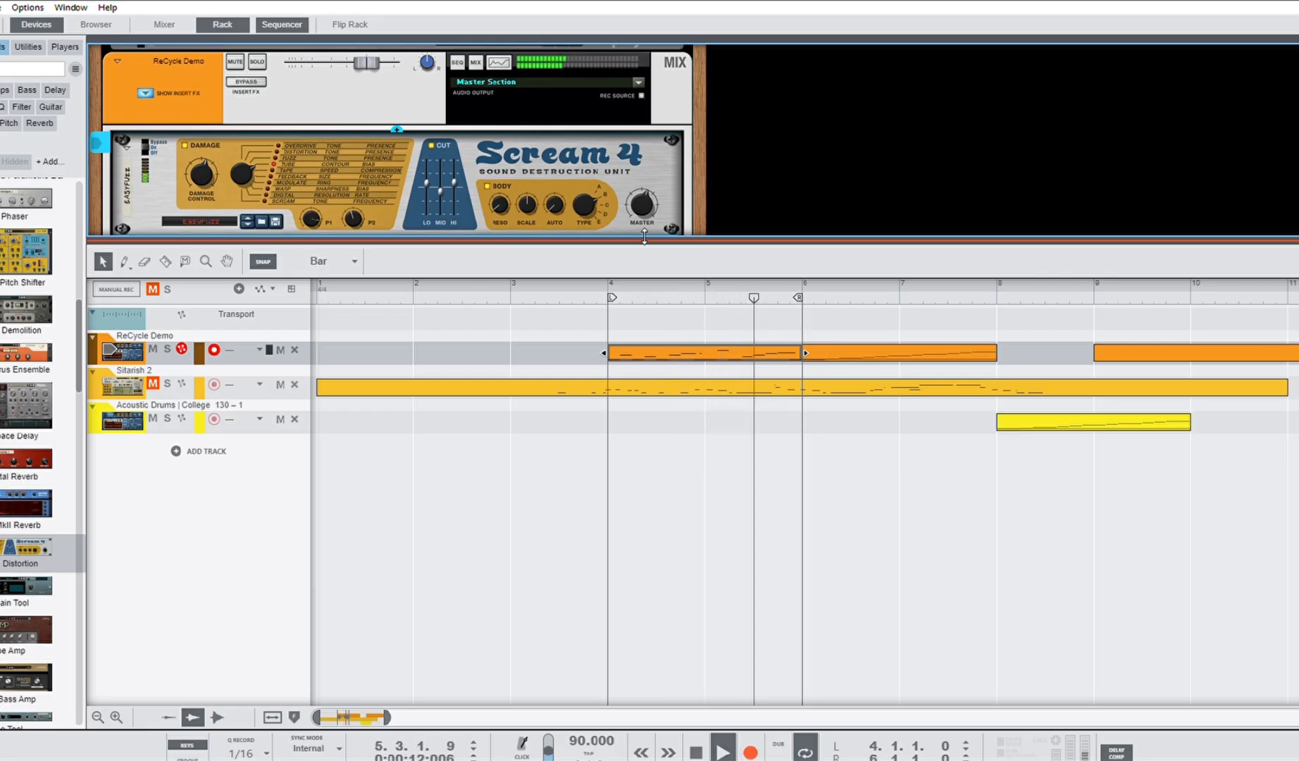
click(153, 384)
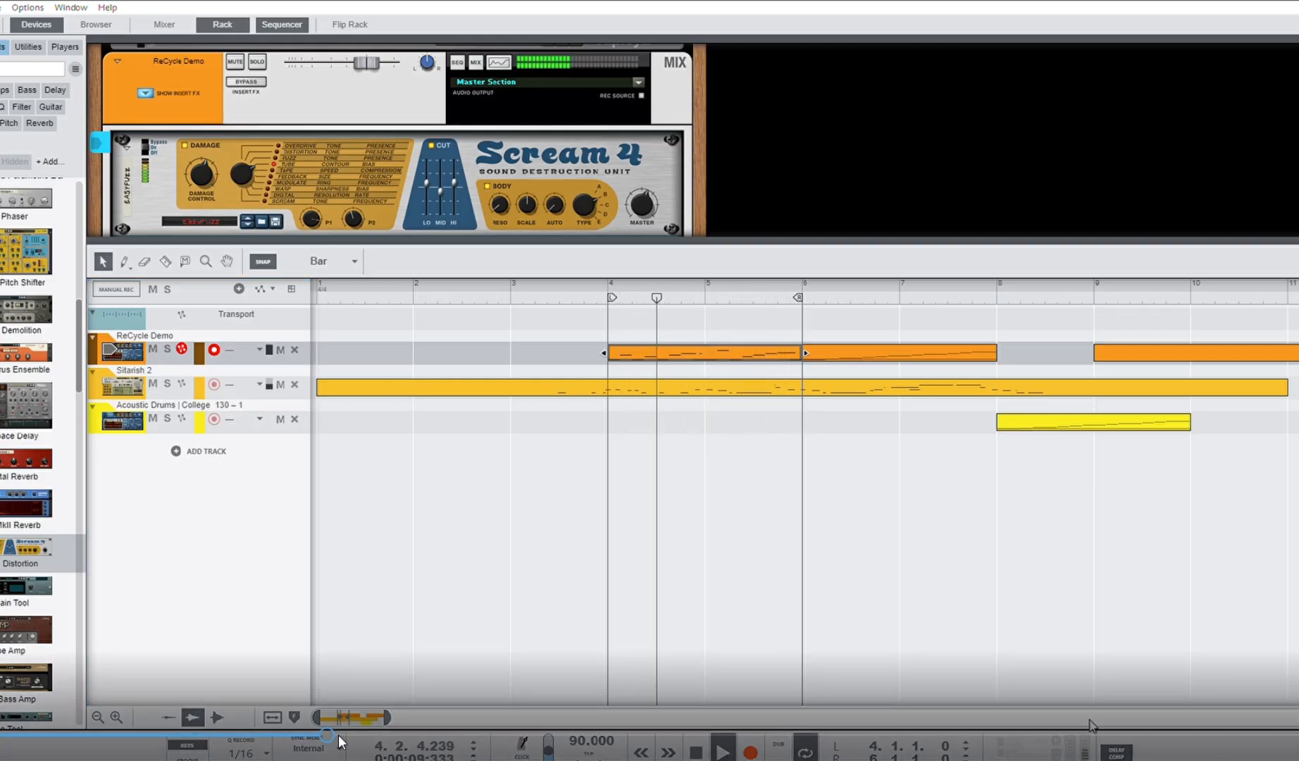
mouse_move(339, 735)
mouse_down()
mouse_move(376, 734)
mouse_move(359, 733)
mouse_up()
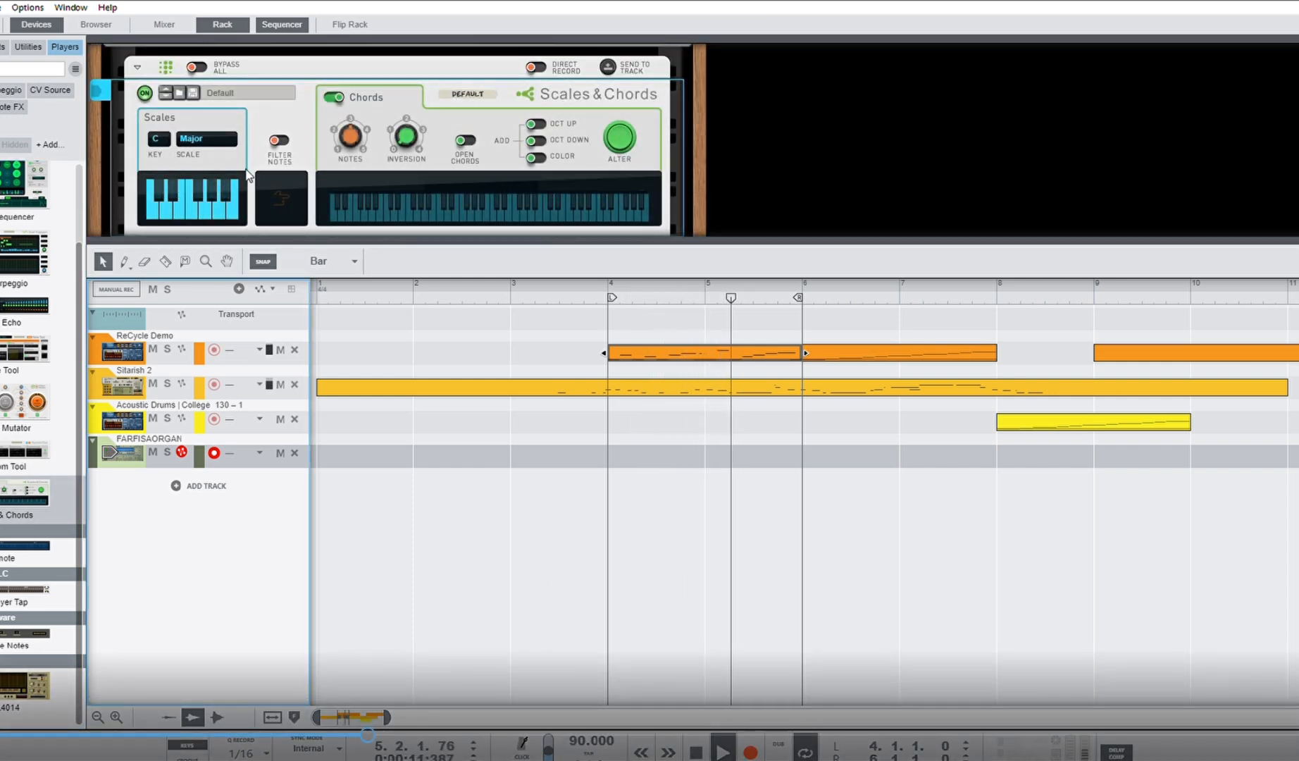
drag(116, 726, 17, 726)
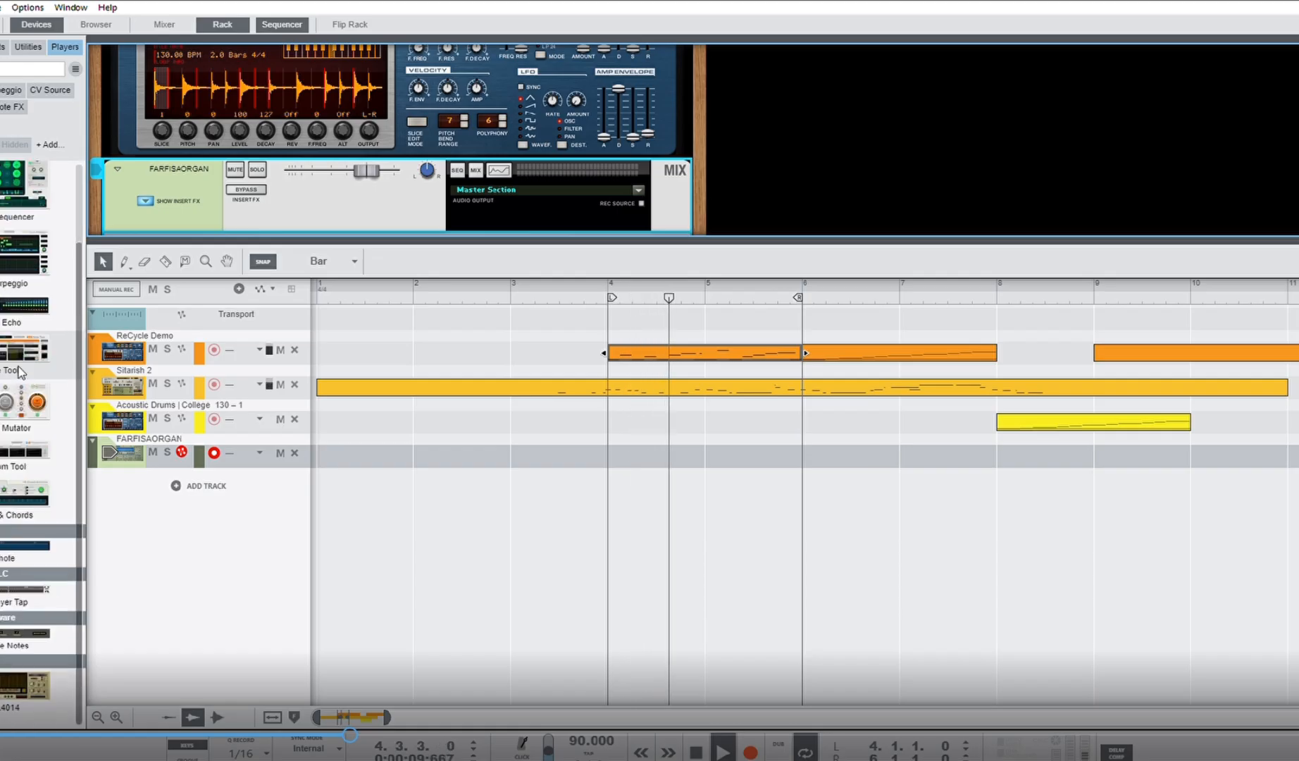
Add a Scales & Chords player to the rack at the FARFISAORGAN track and check where it is placed
drag(25, 490, 352, 196)
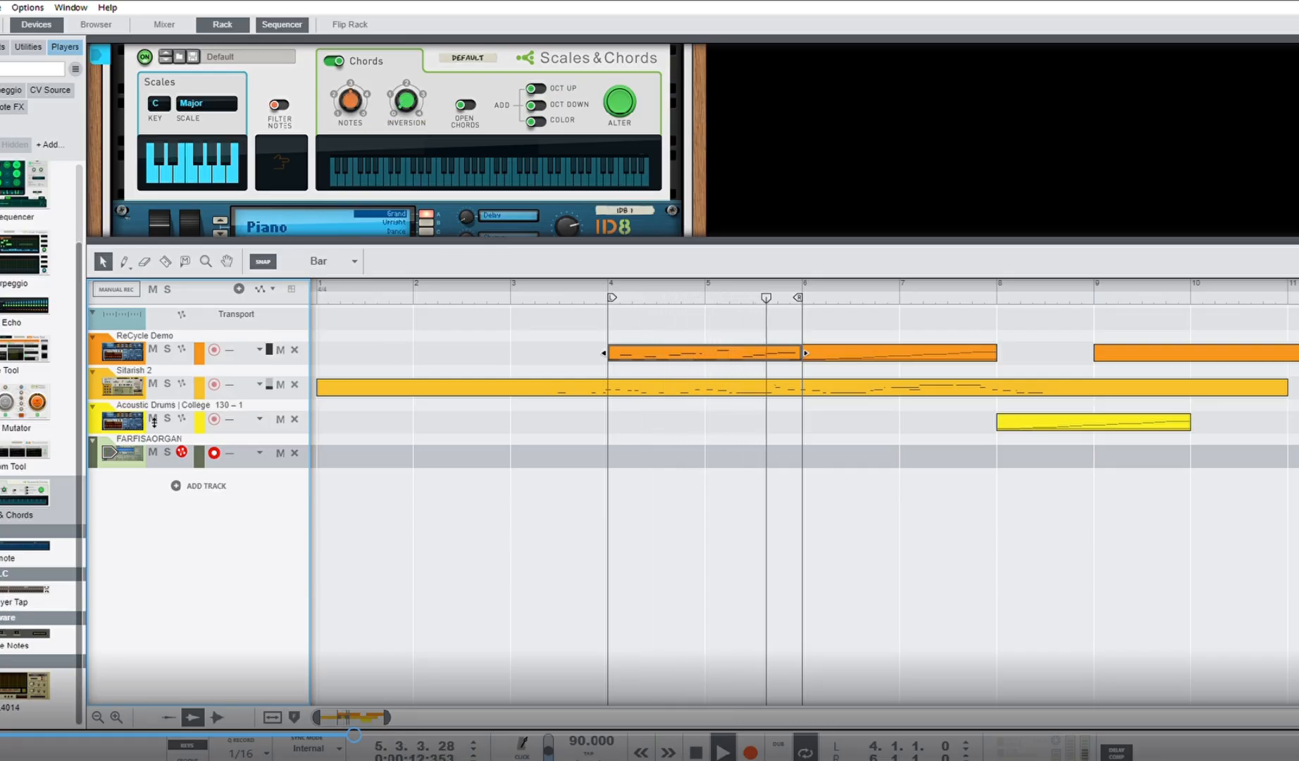
click(182, 453)
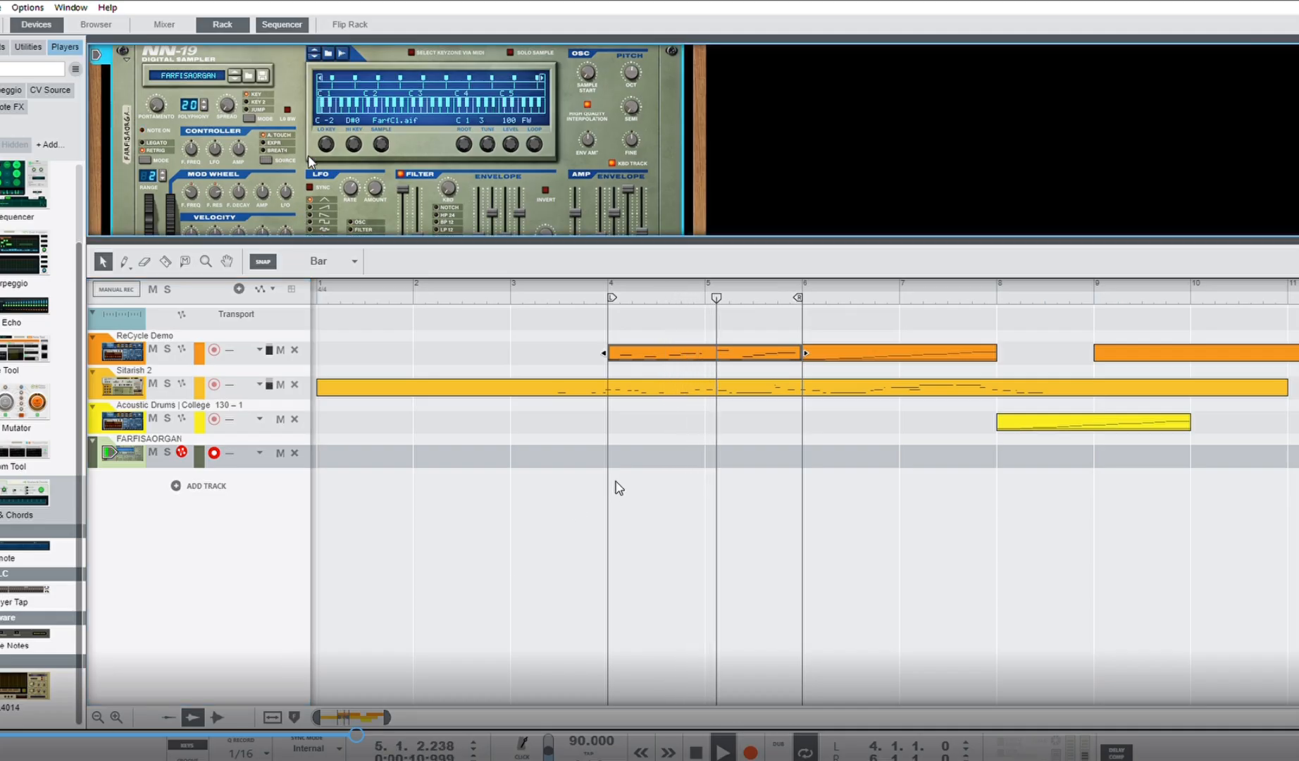
scroll(308, 155, up, 3)
scroll(308, 160, up, 2)
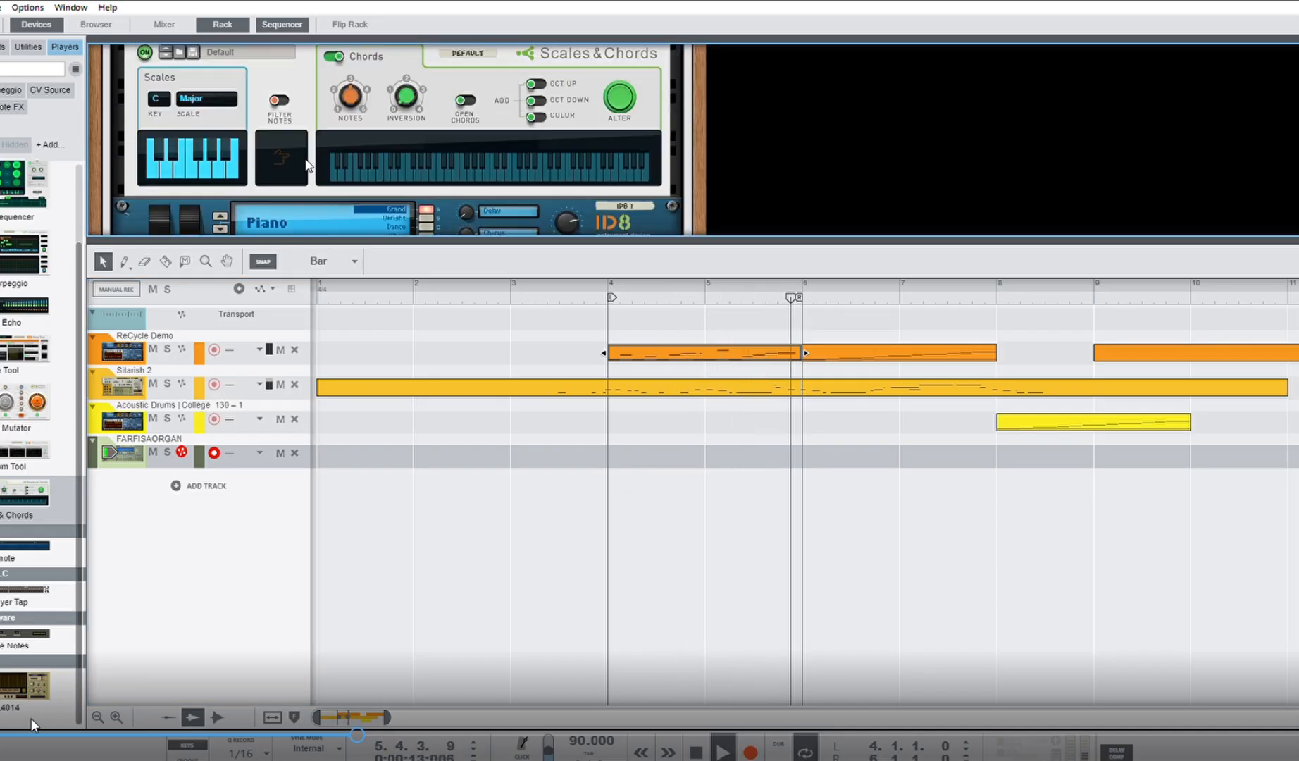
scroll(308, 164, down, 2)
drag(21, 730, 121, 723)
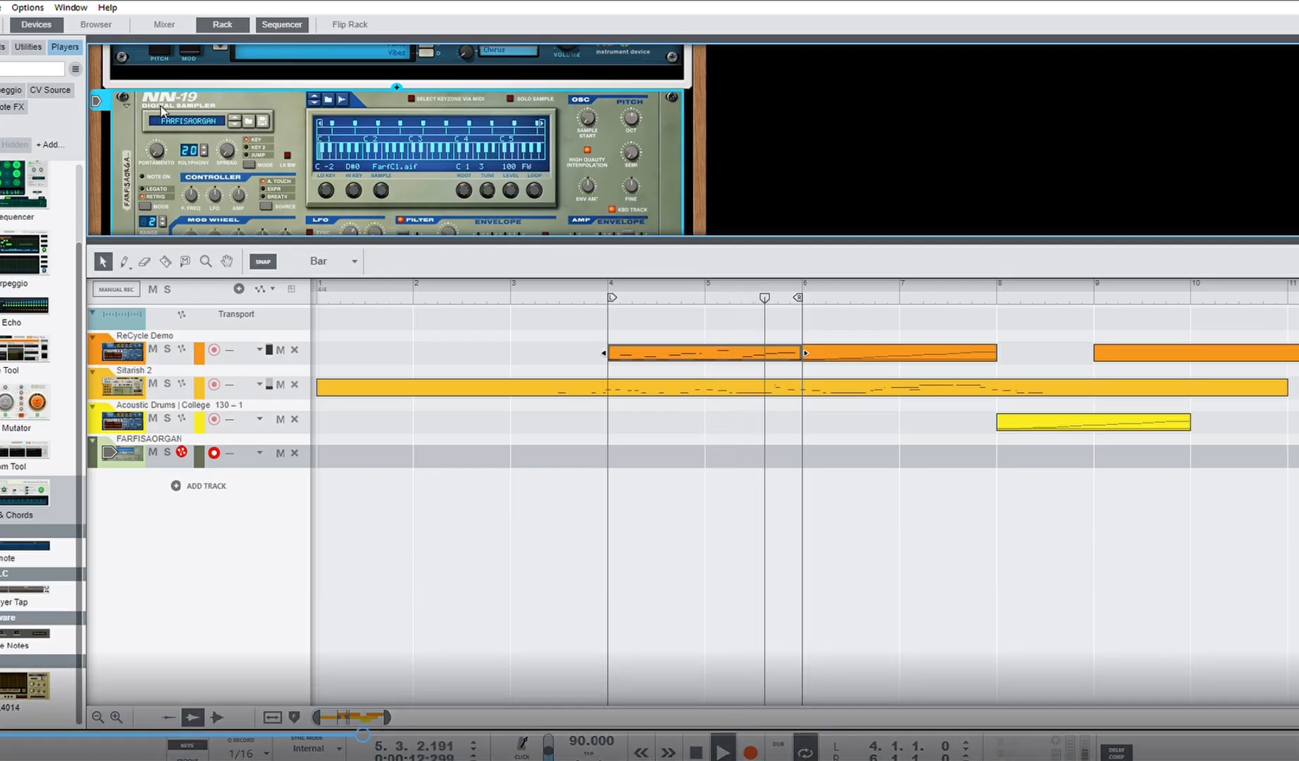
drag(40, 726, 30, 727)
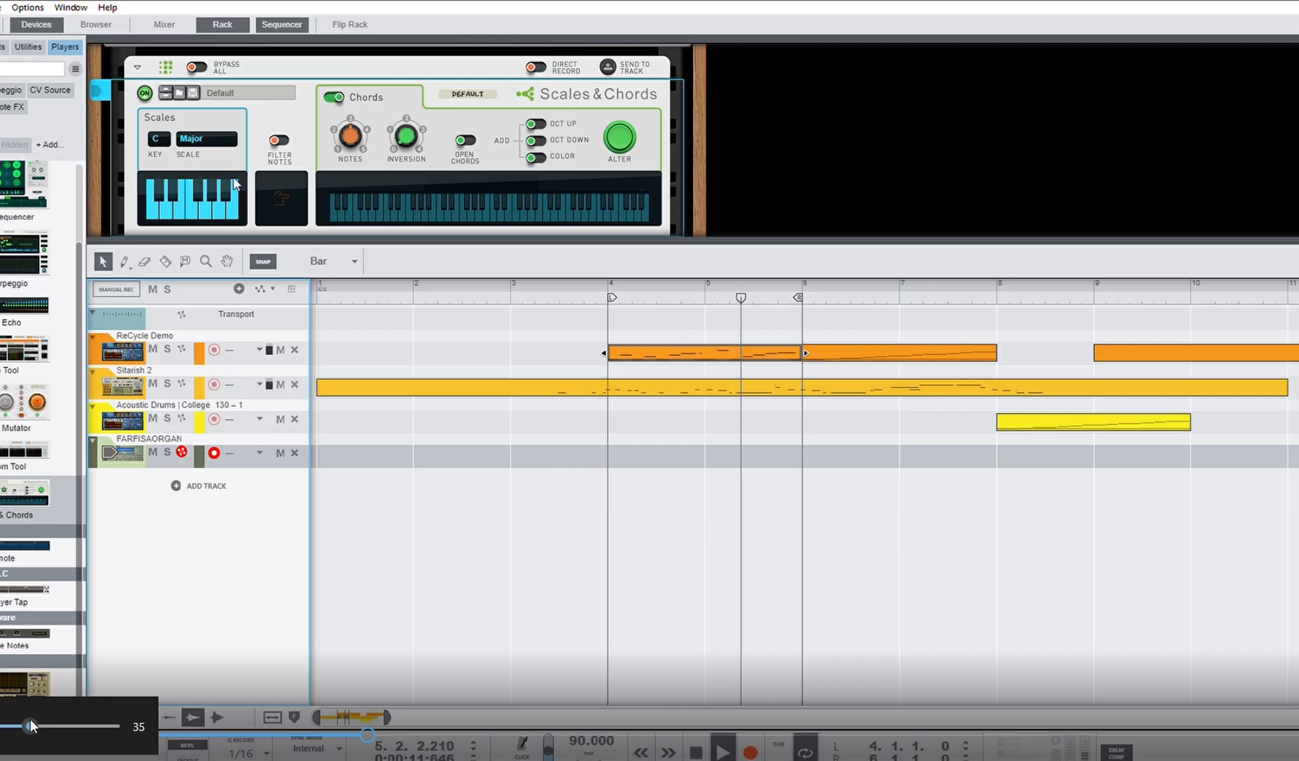
drag(32, 726, 23, 730)
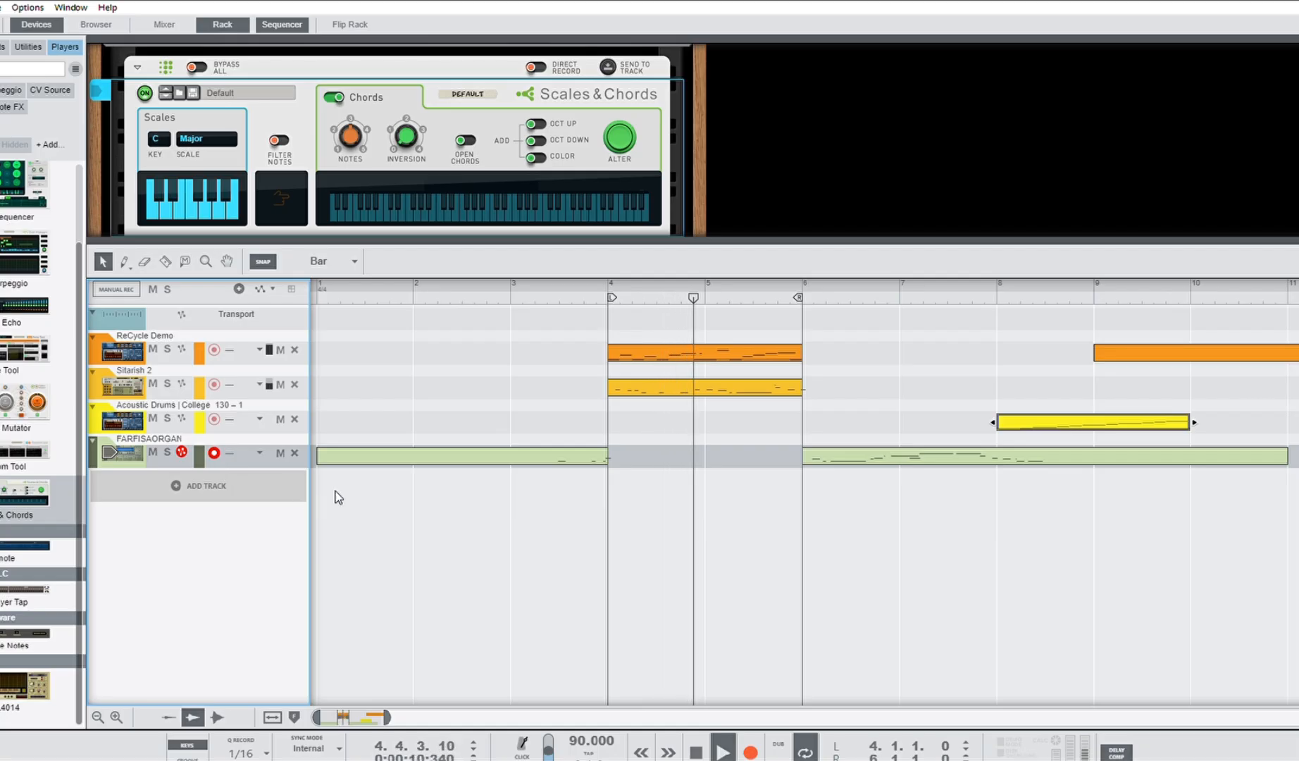
Move the two FARFISAORGAN clips up onto the Sitarish 2 track, with the first one starting at bar 8
click(671, 486)
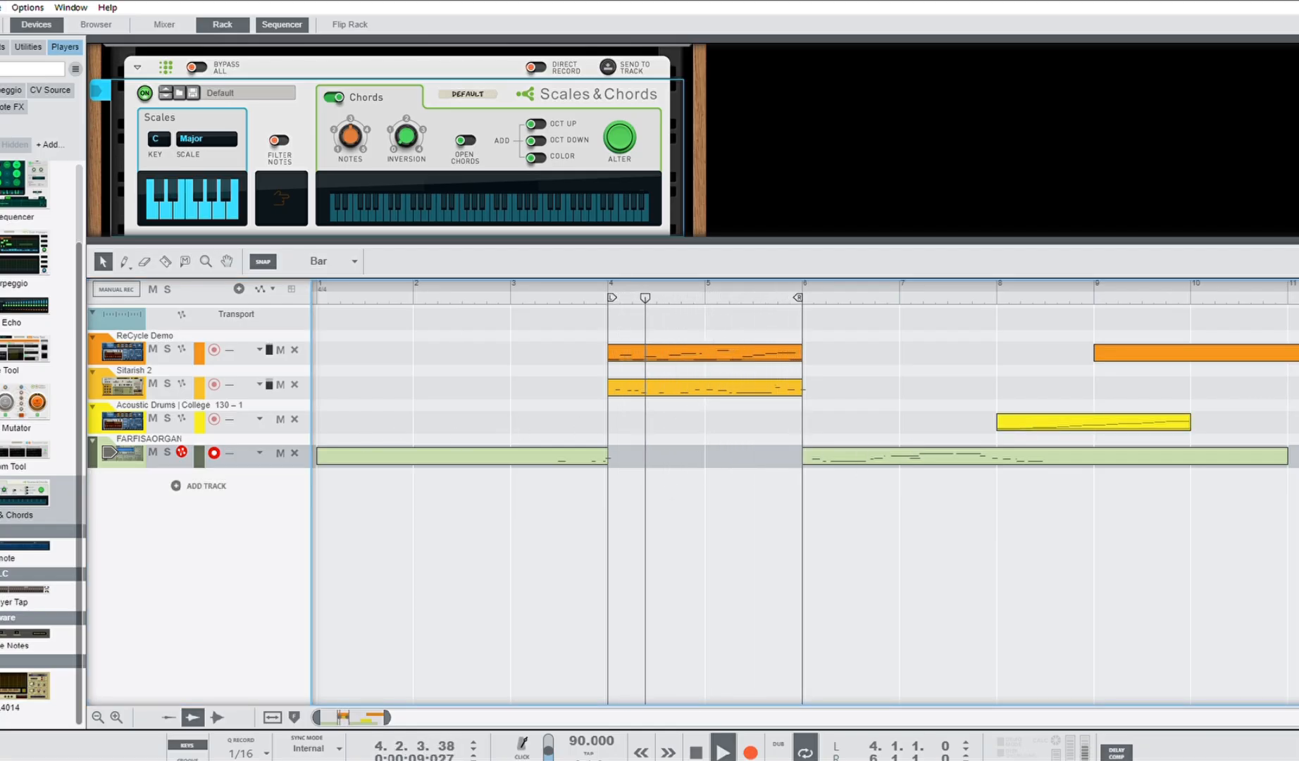
drag(479, 455, 1144, 373)
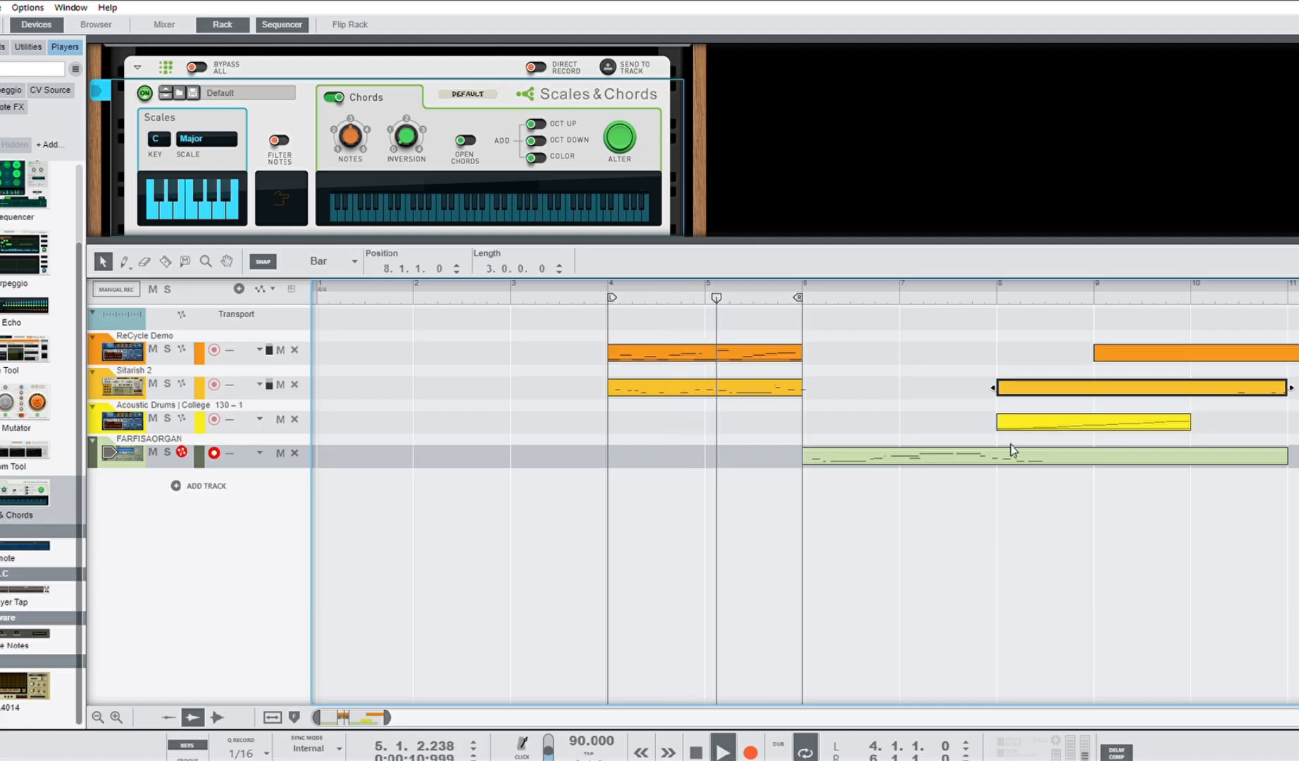
drag(1012, 449, 1236, 388)
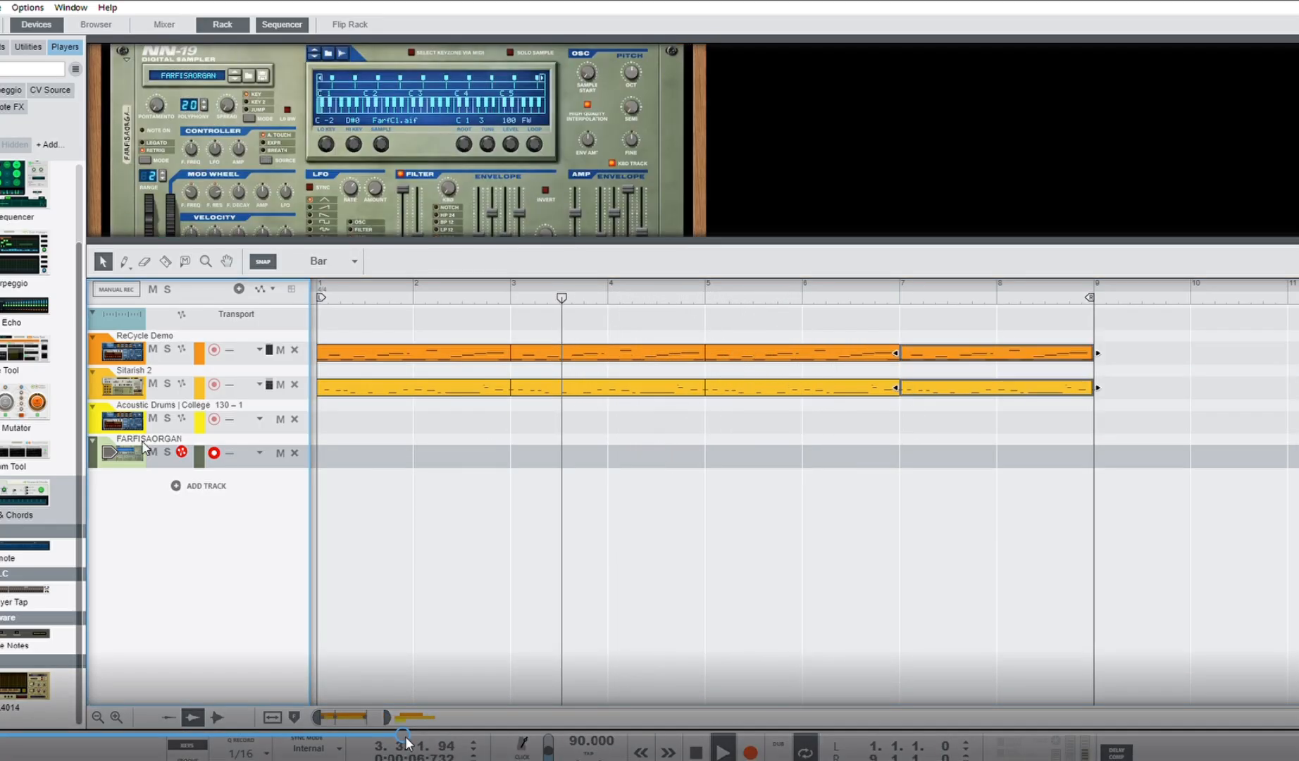
Record an organ part on the FARFISAORGAN track over the loop from bar 1 to bar 9
click(750, 751)
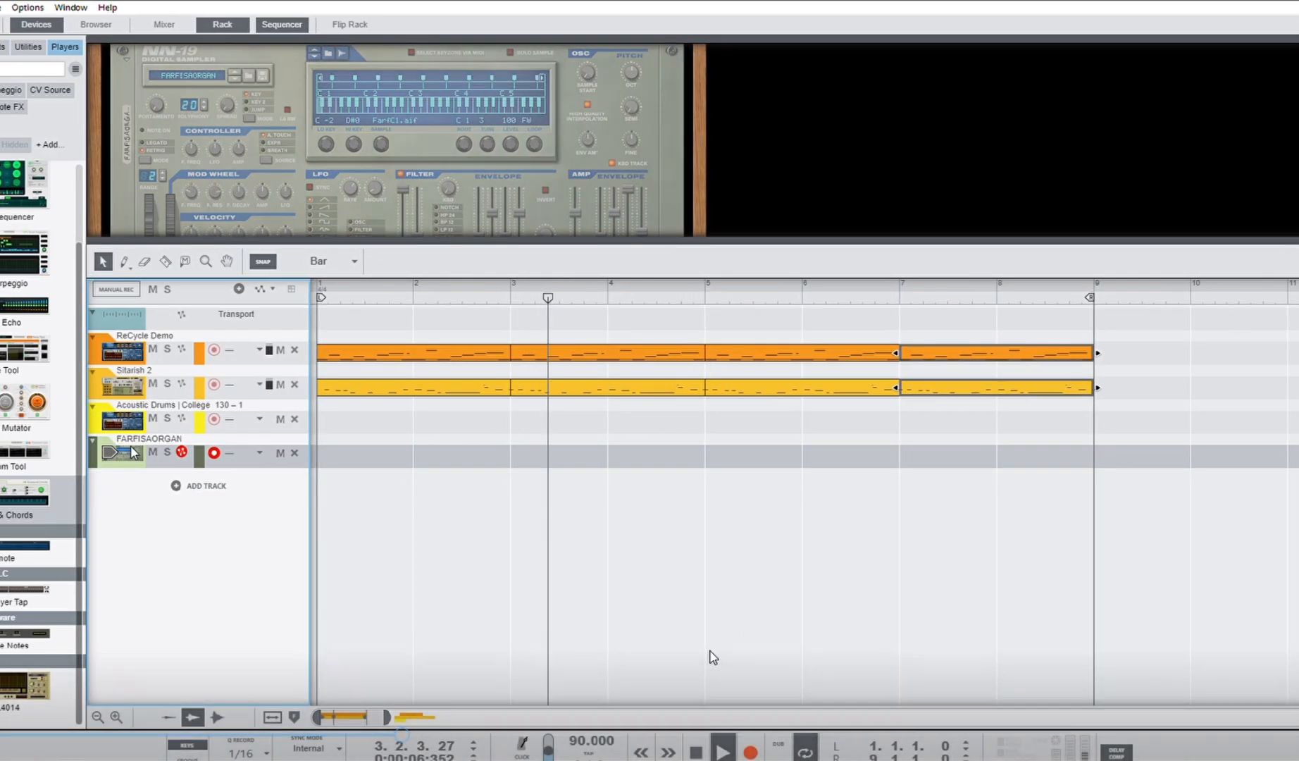
click(753, 741)
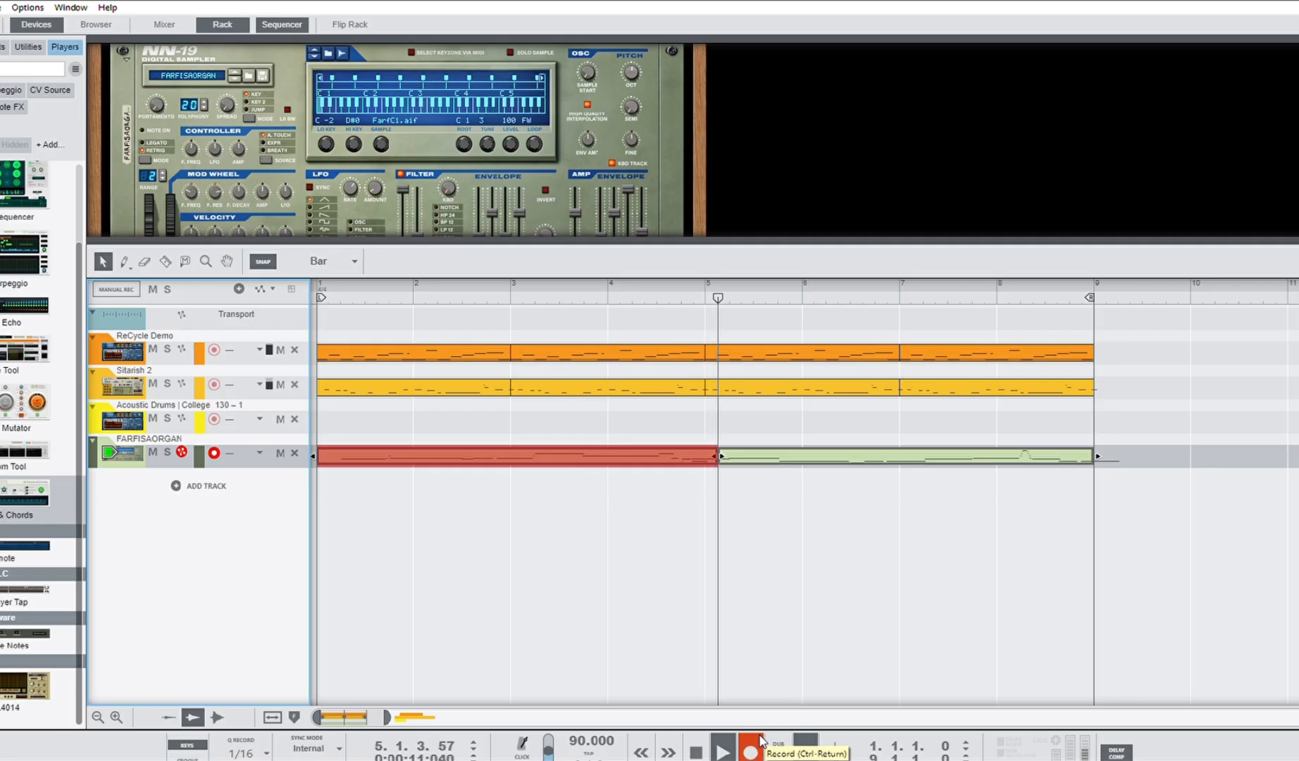
click(753, 740)
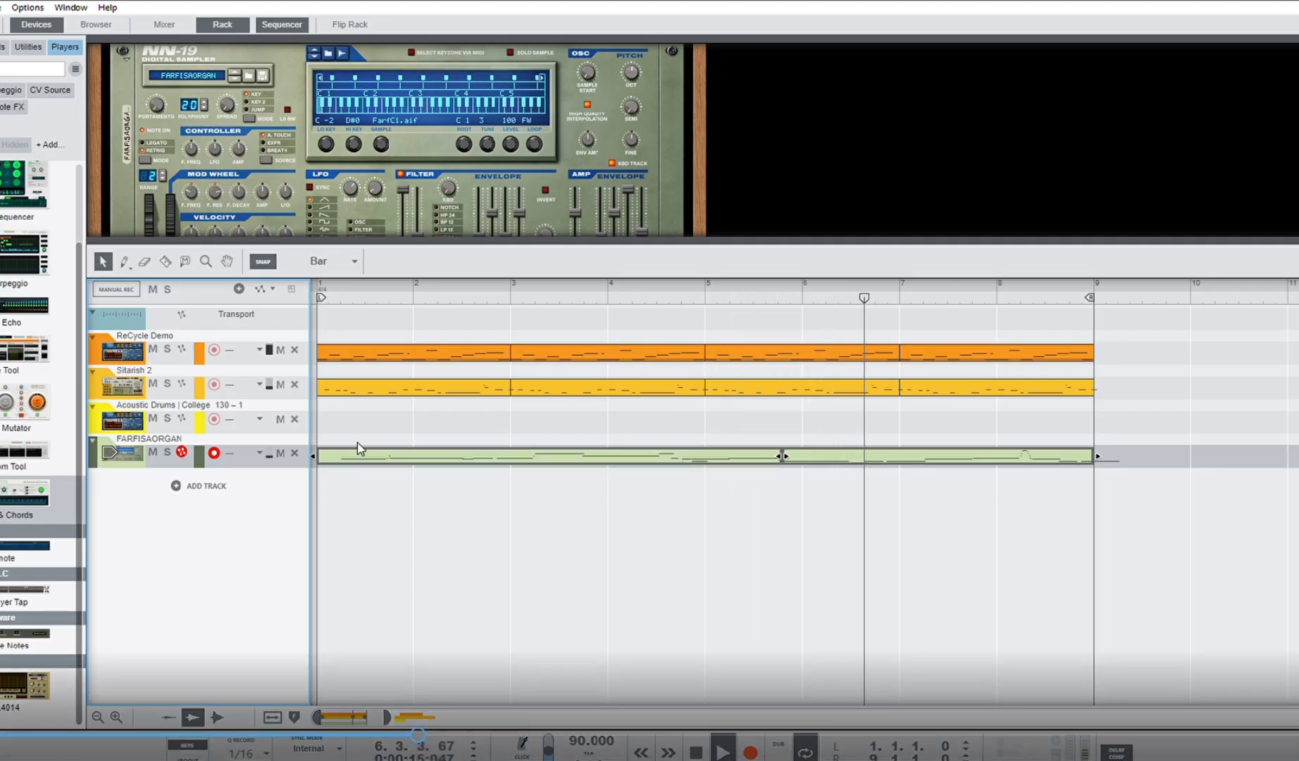
click(452, 523)
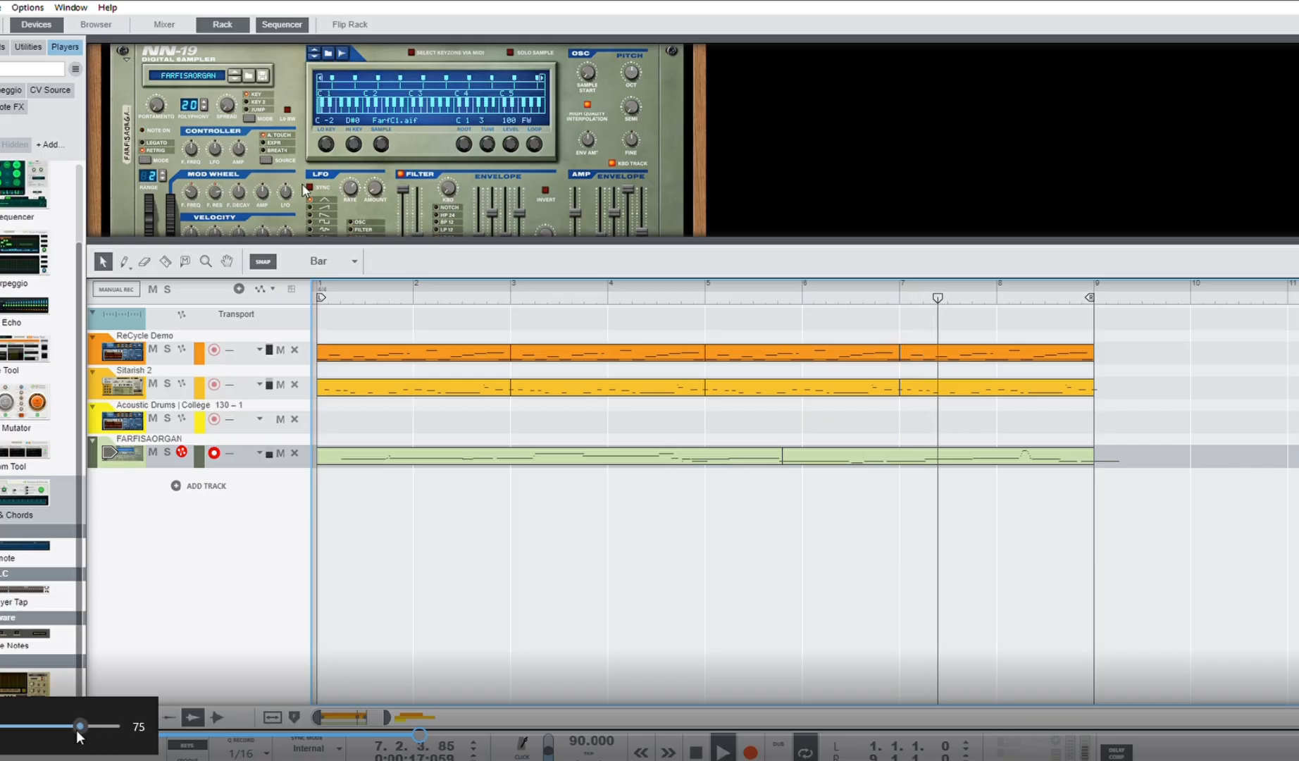
Enlarge the rack above the sequencer, bring the Scales & Chords player into view and browse the effect devices
drag(365, 241, 366, 430)
scroll(297, 307, up, 5)
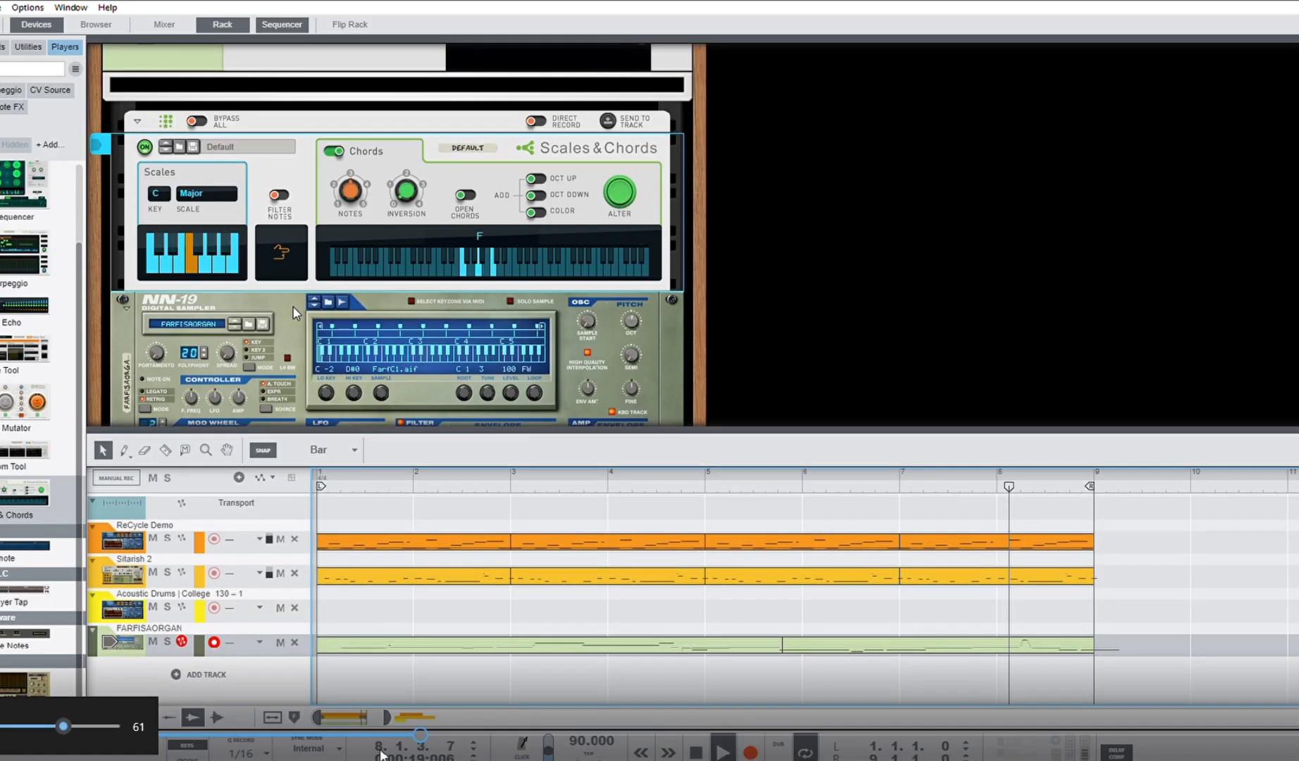
click(3, 47)
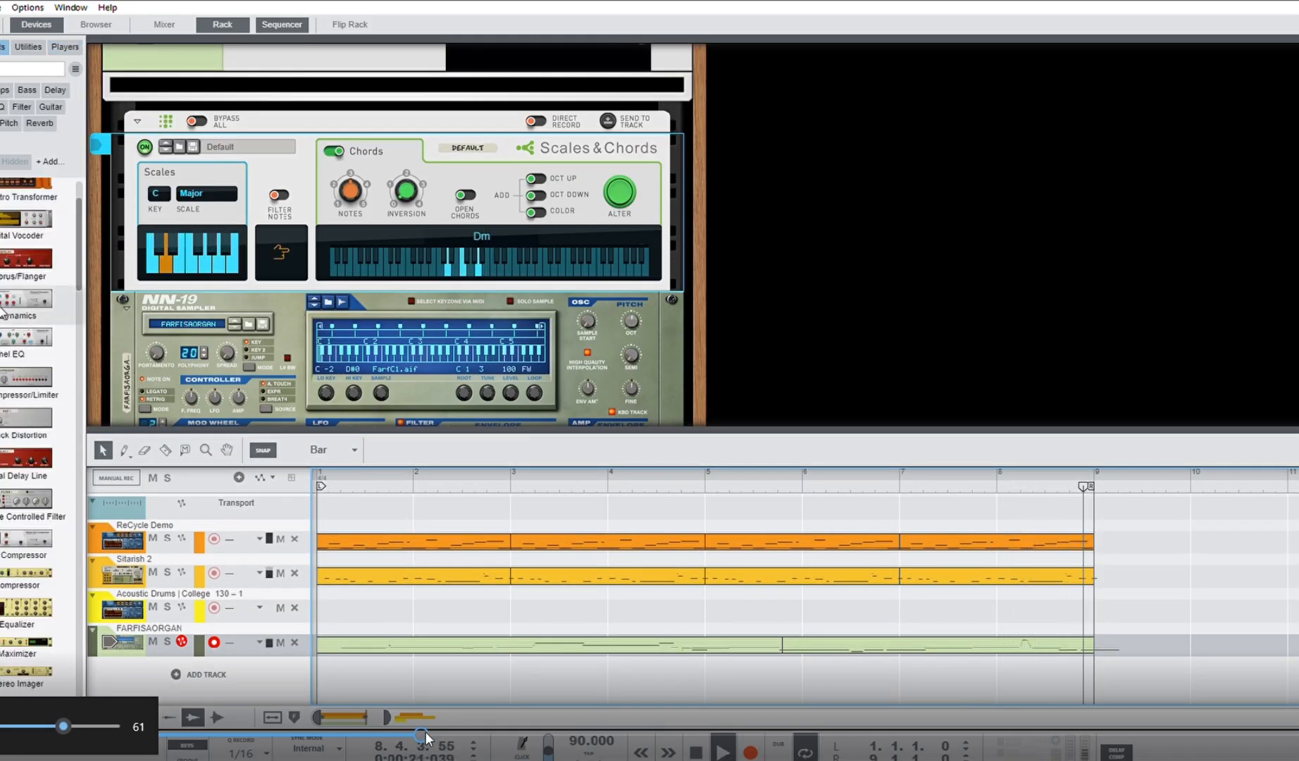
scroll(3, 384, down, 6)
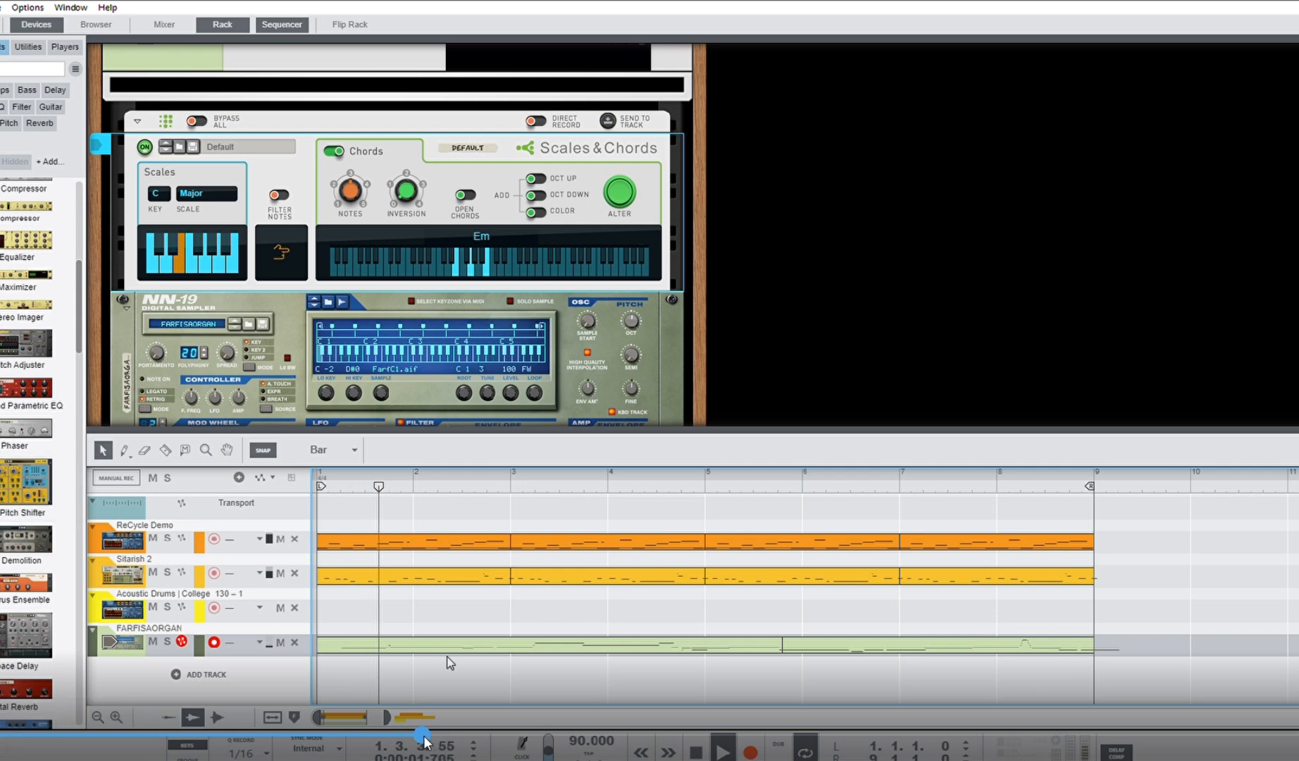
click(434, 738)
drag(434, 738, 465, 740)
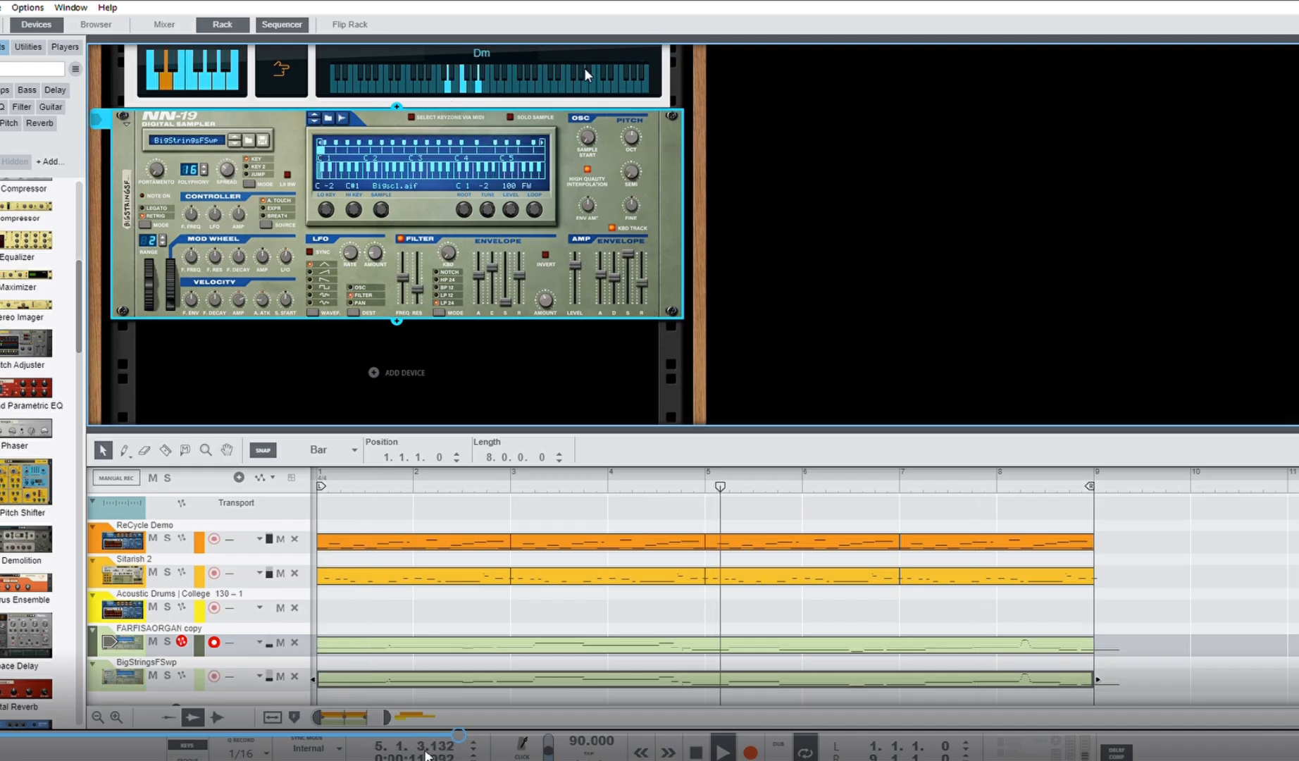
drag(450, 743, 442, 741)
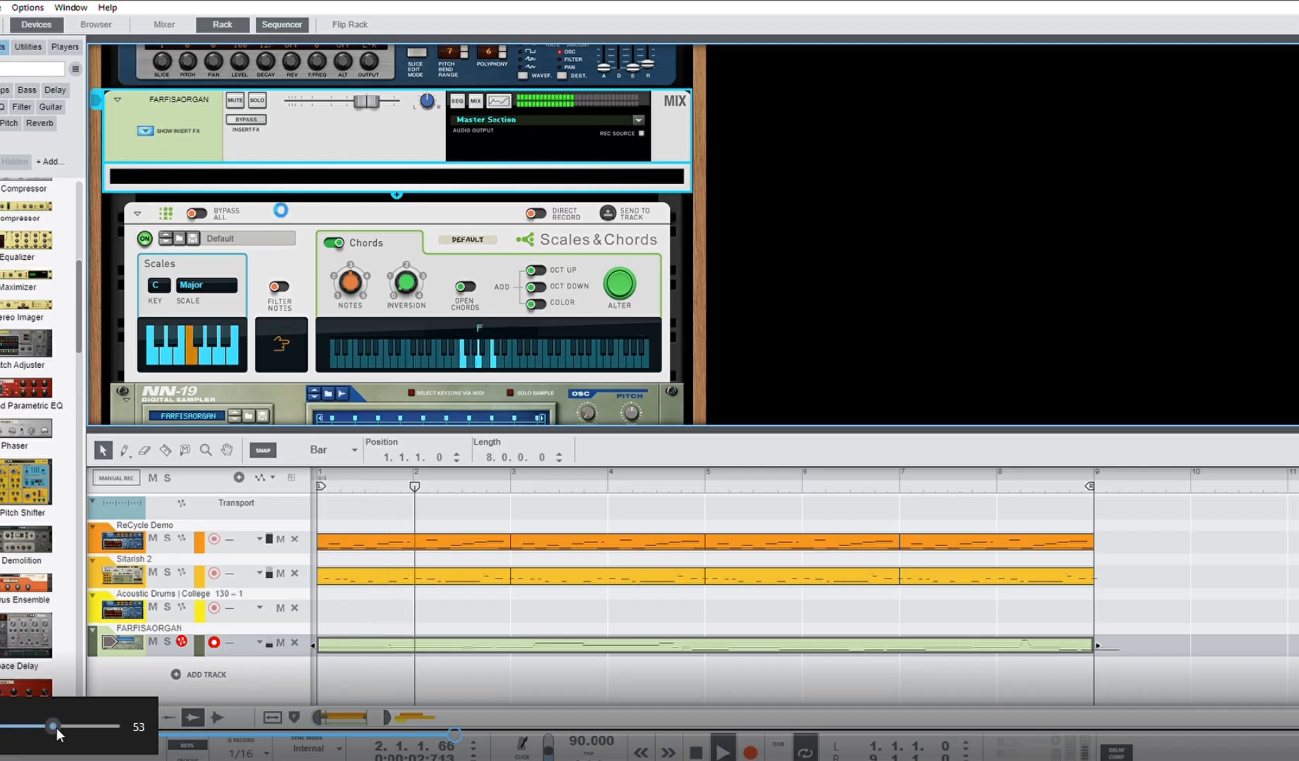
drag(56, 733, 128, 724)
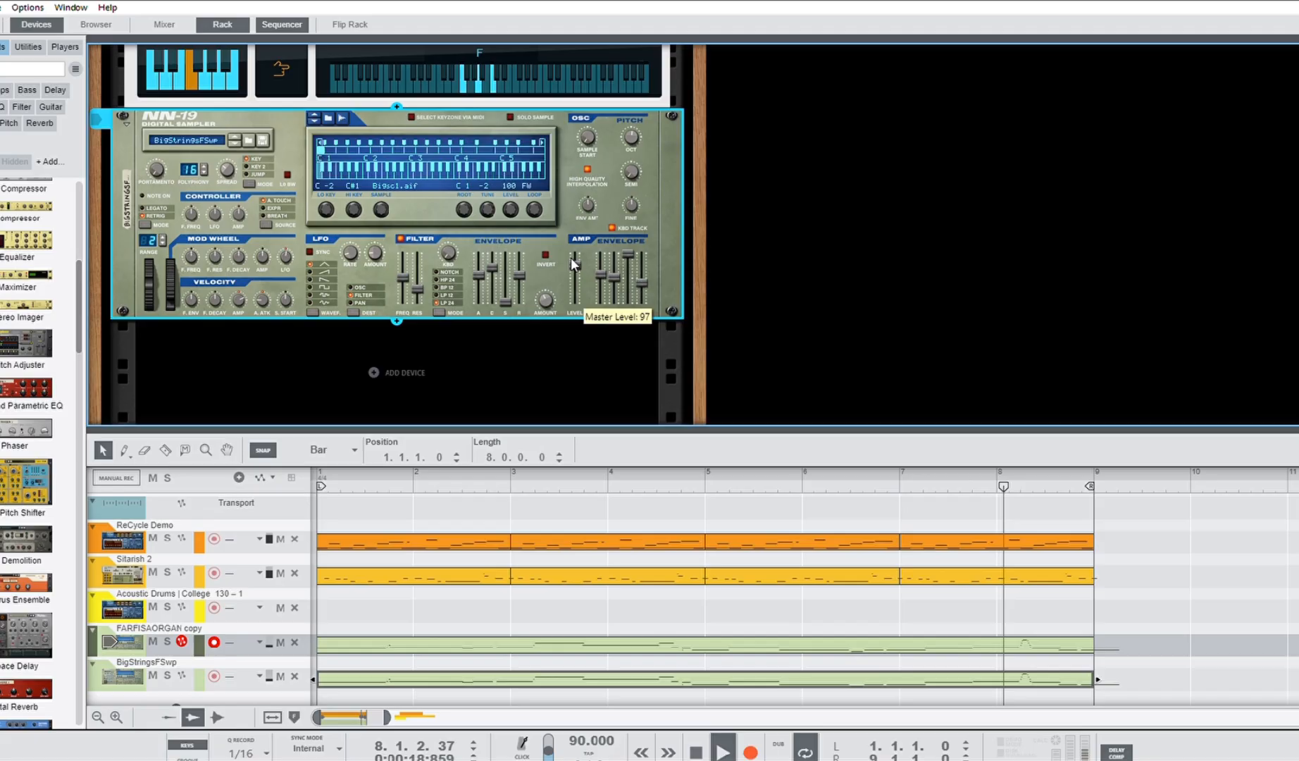
Show the mixer above the rack and enlarge it until the channel pan knobs and level faders are in view
scroll(579, 265, up, 2)
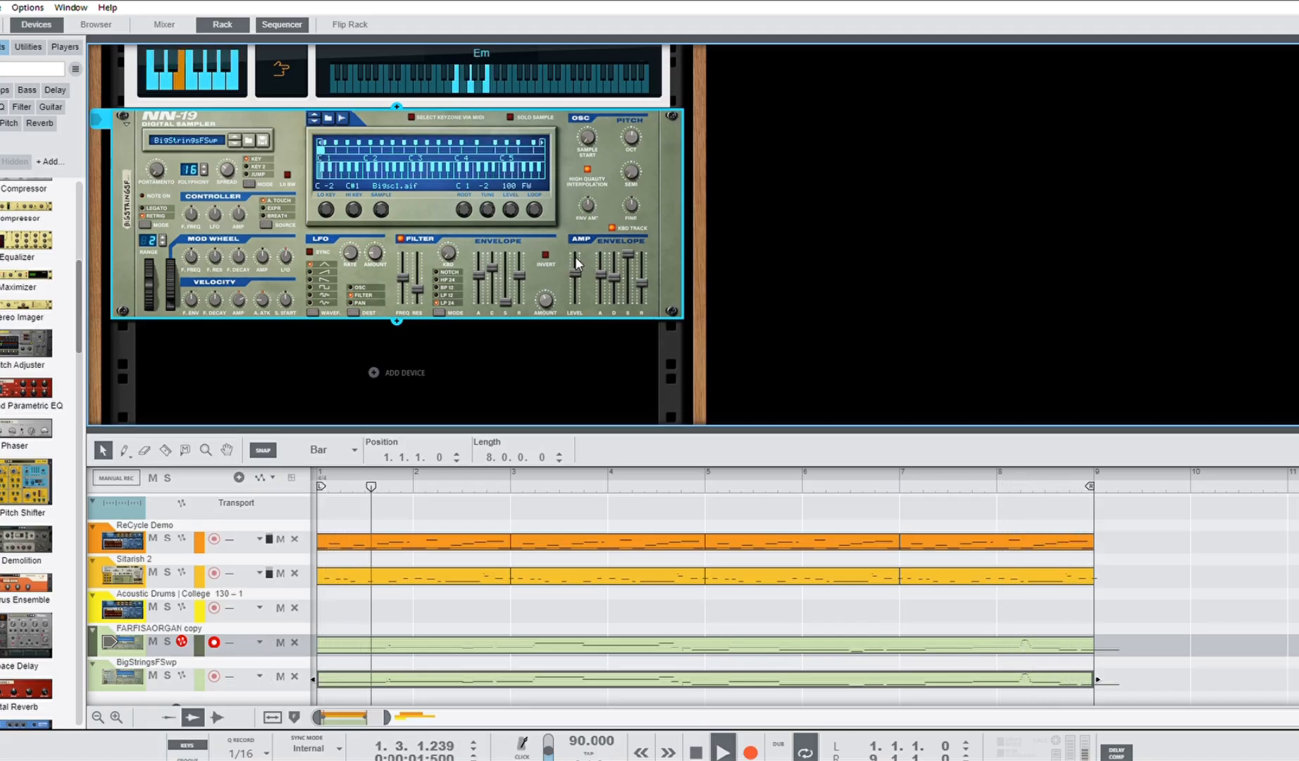
scroll(682, 187, up, 7)
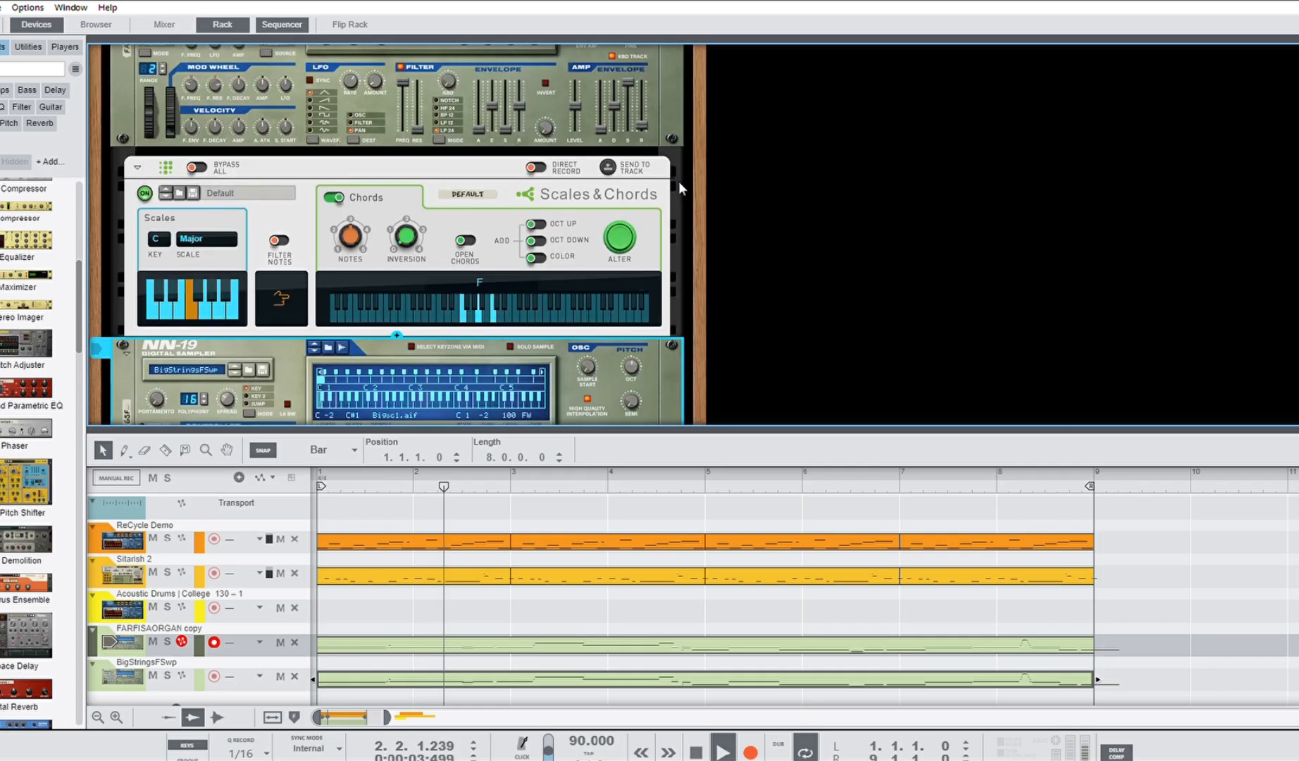
scroll(397, 234, up, 8)
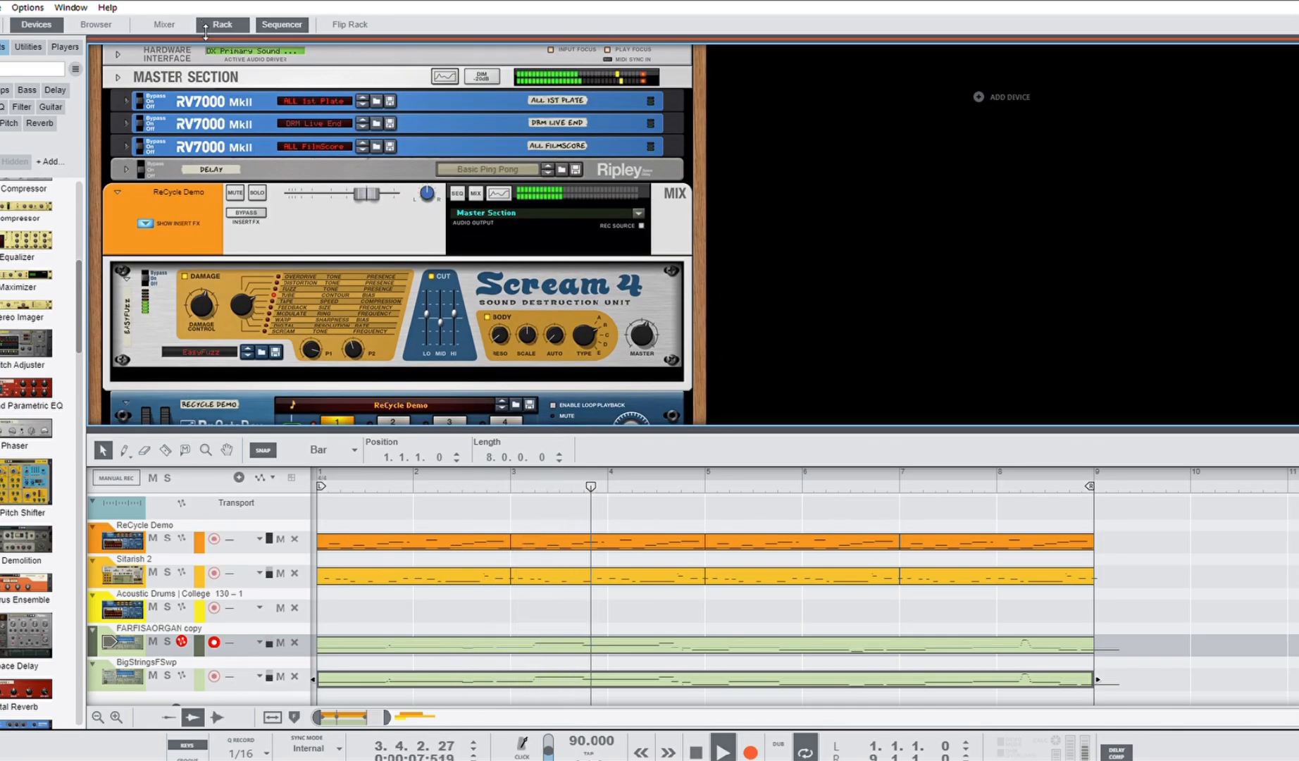
click(164, 24)
scroll(493, 362, down, 10)
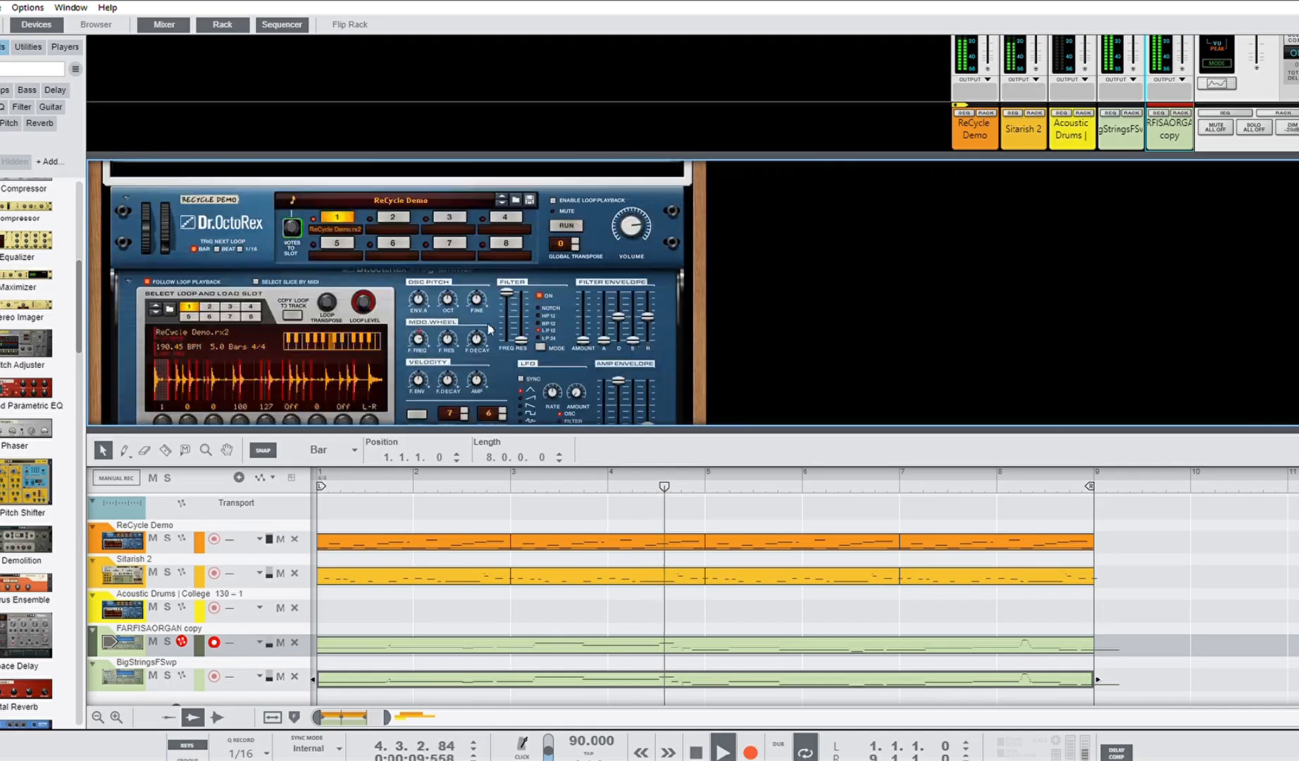
scroll(479, 354, up, 4)
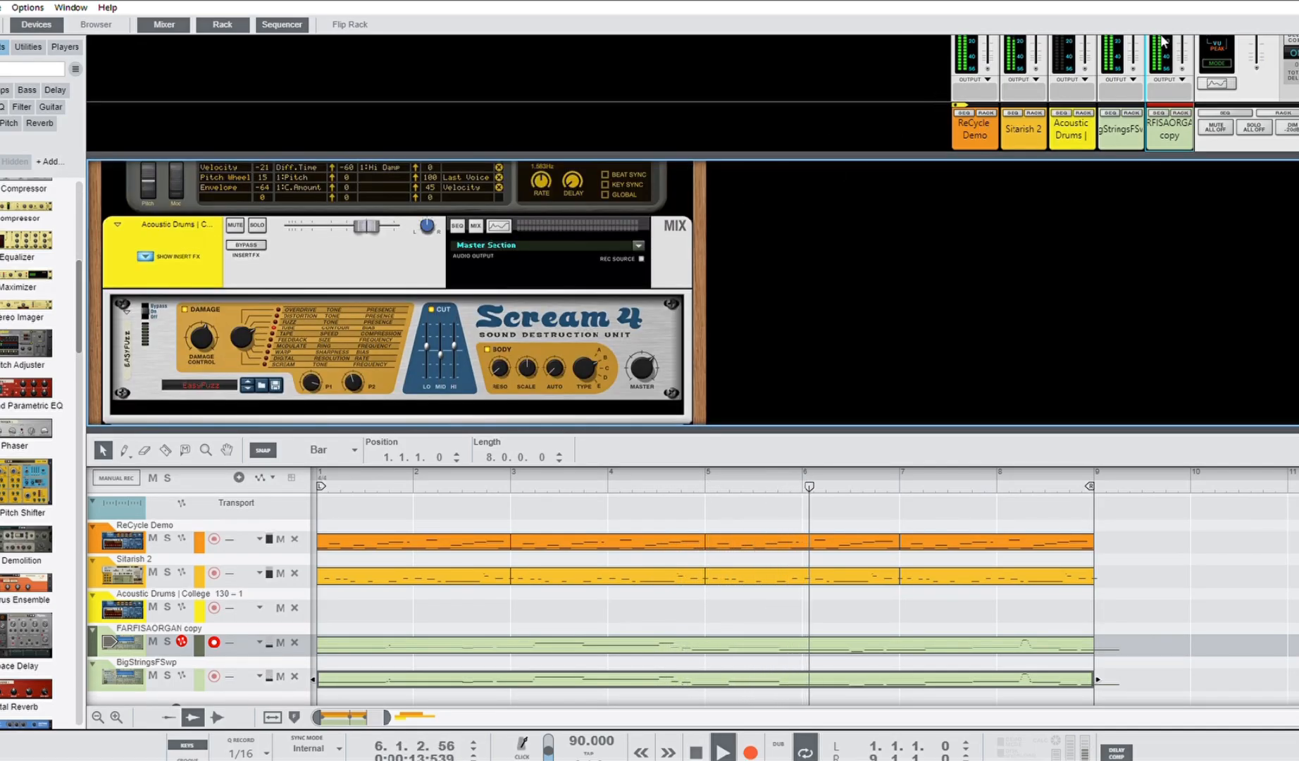
scroll(908, 127, up, 3)
drag(945, 155, 970, 398)
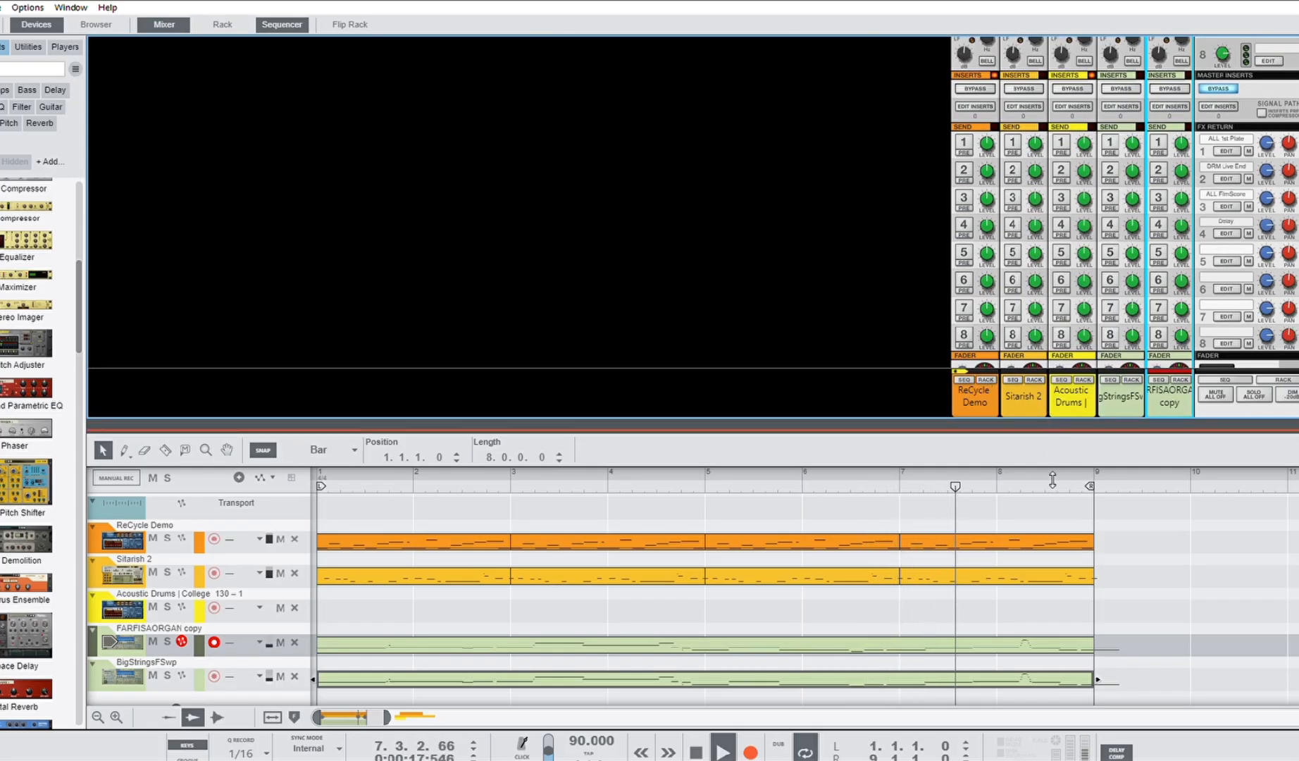
drag(1076, 426, 1120, 457)
scroll(1097, 362, down, 3)
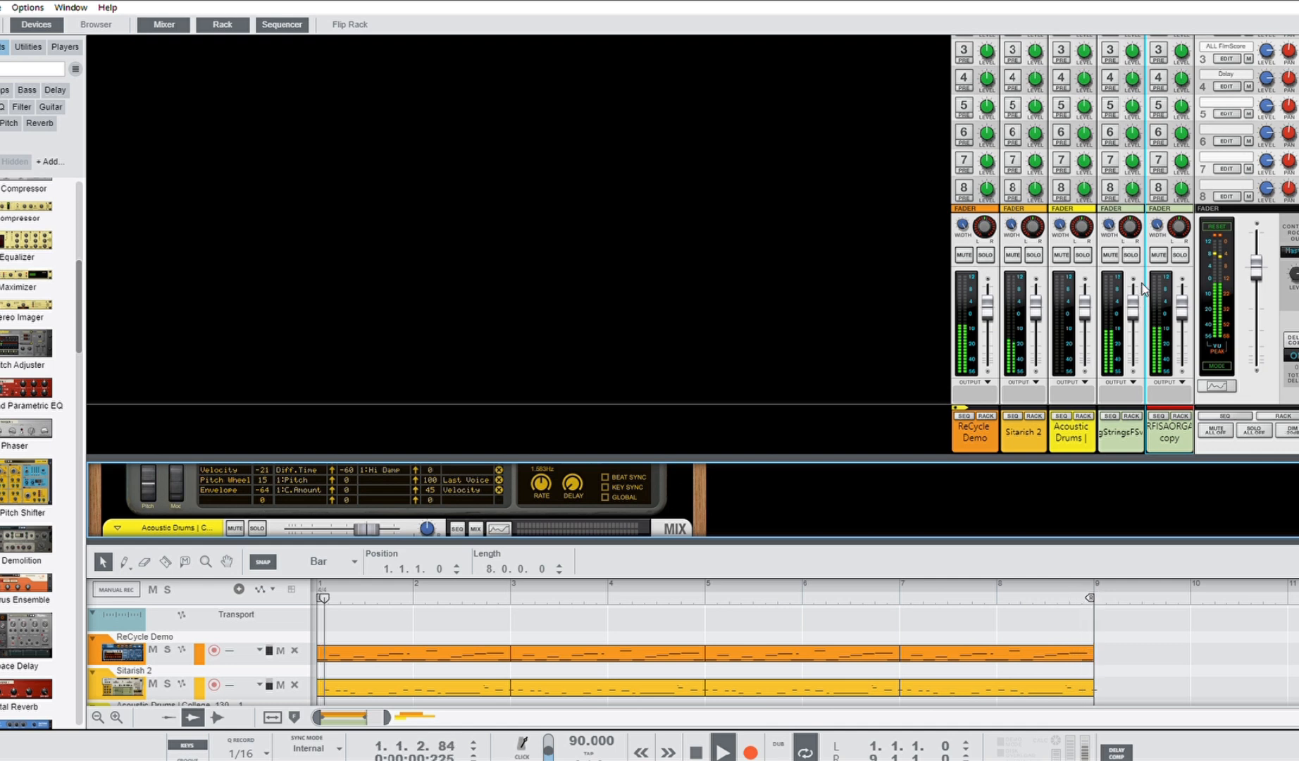
Adjust the panning of the BigStringsFSwp and FARFISAORGAN copy channels and lower their levels to about -5.1 dB and -8.8 dB
drag(1131, 217, 1130, 273)
click(1159, 224)
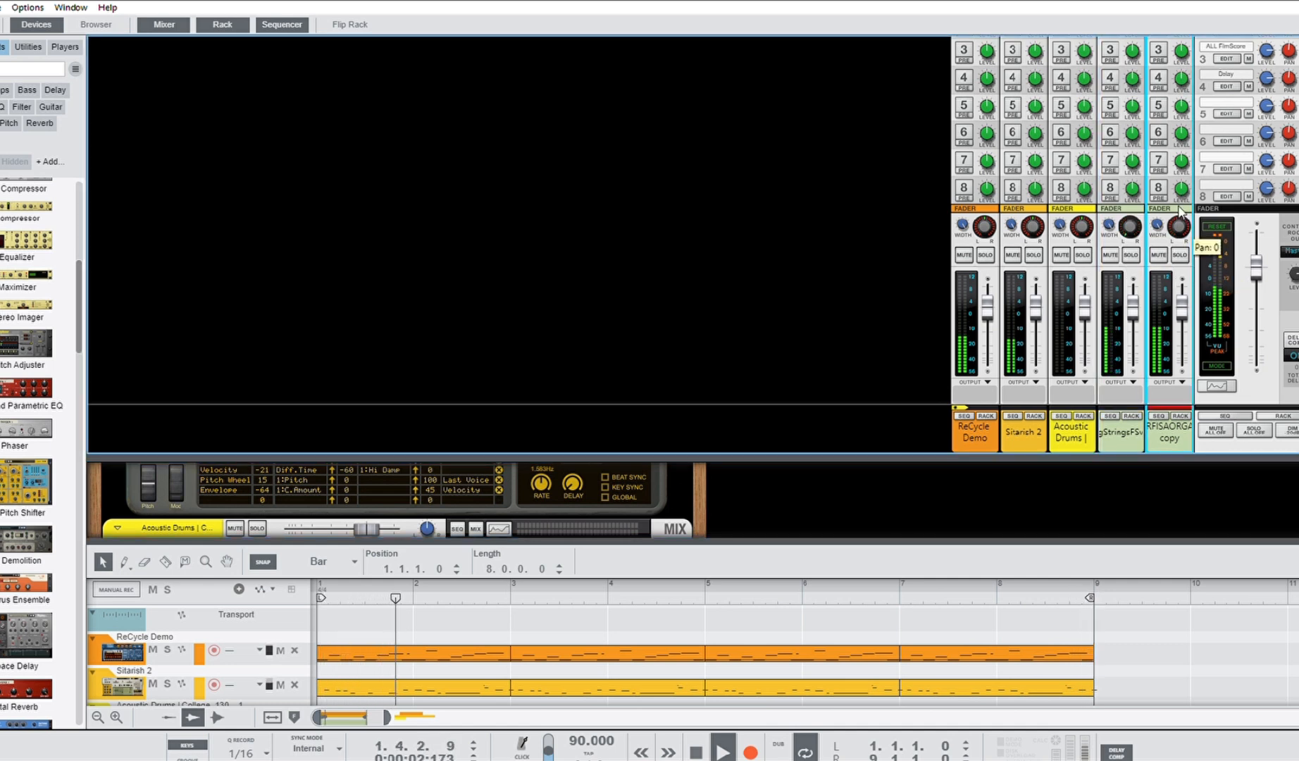
drag(1132, 303, 1136, 321)
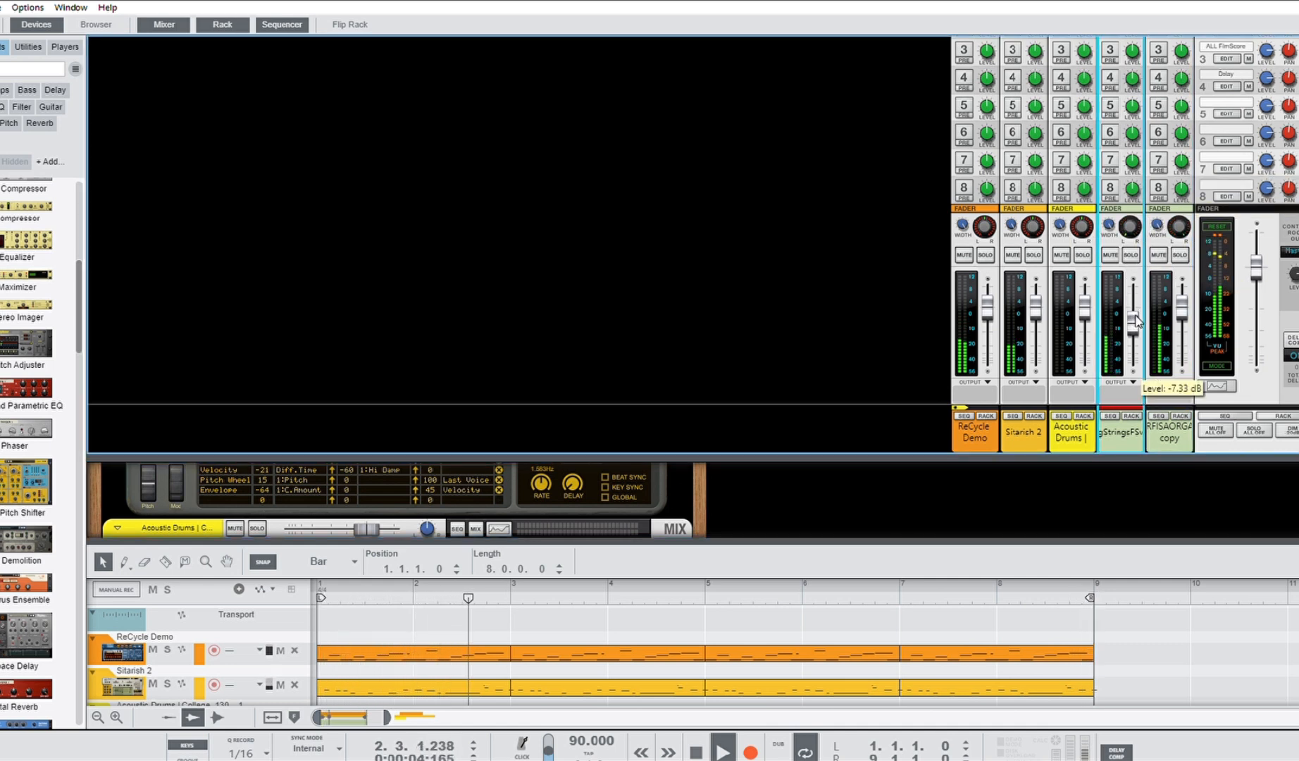
click(1184, 306)
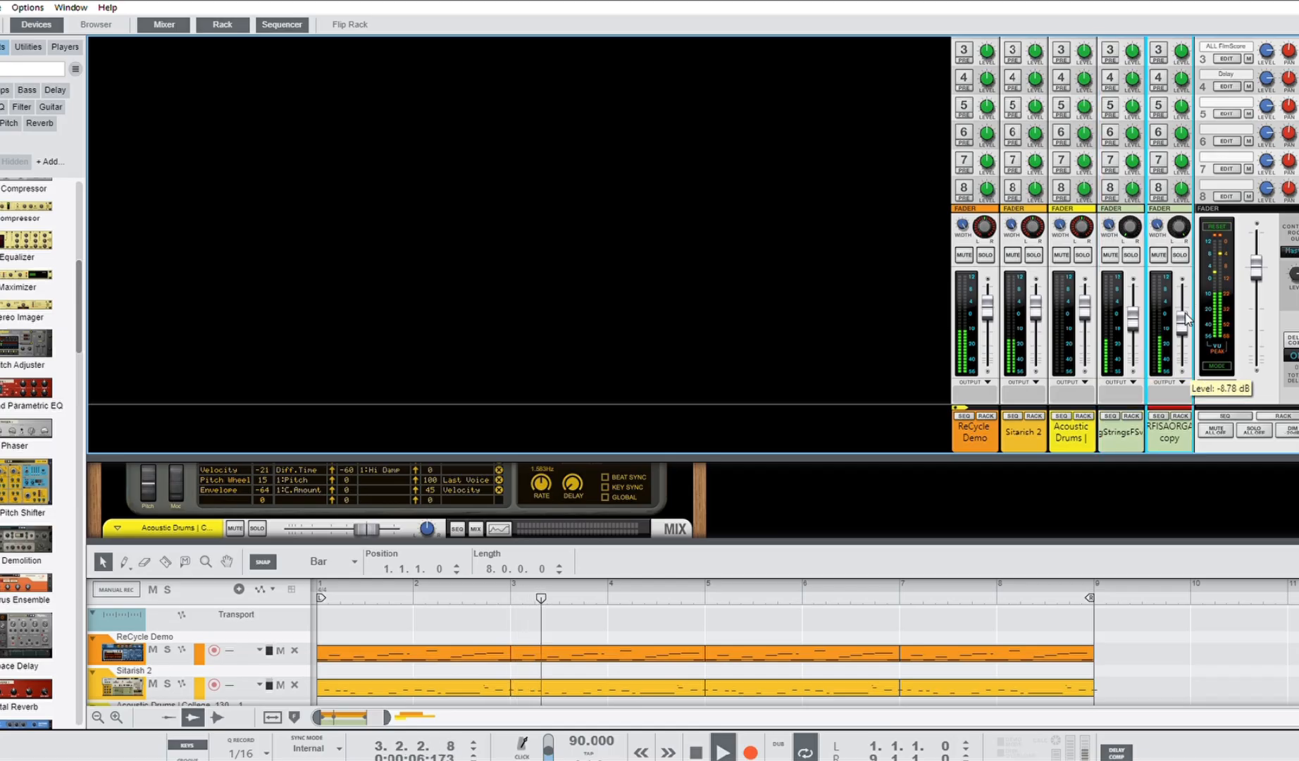
drag(1131, 315, 1132, 310)
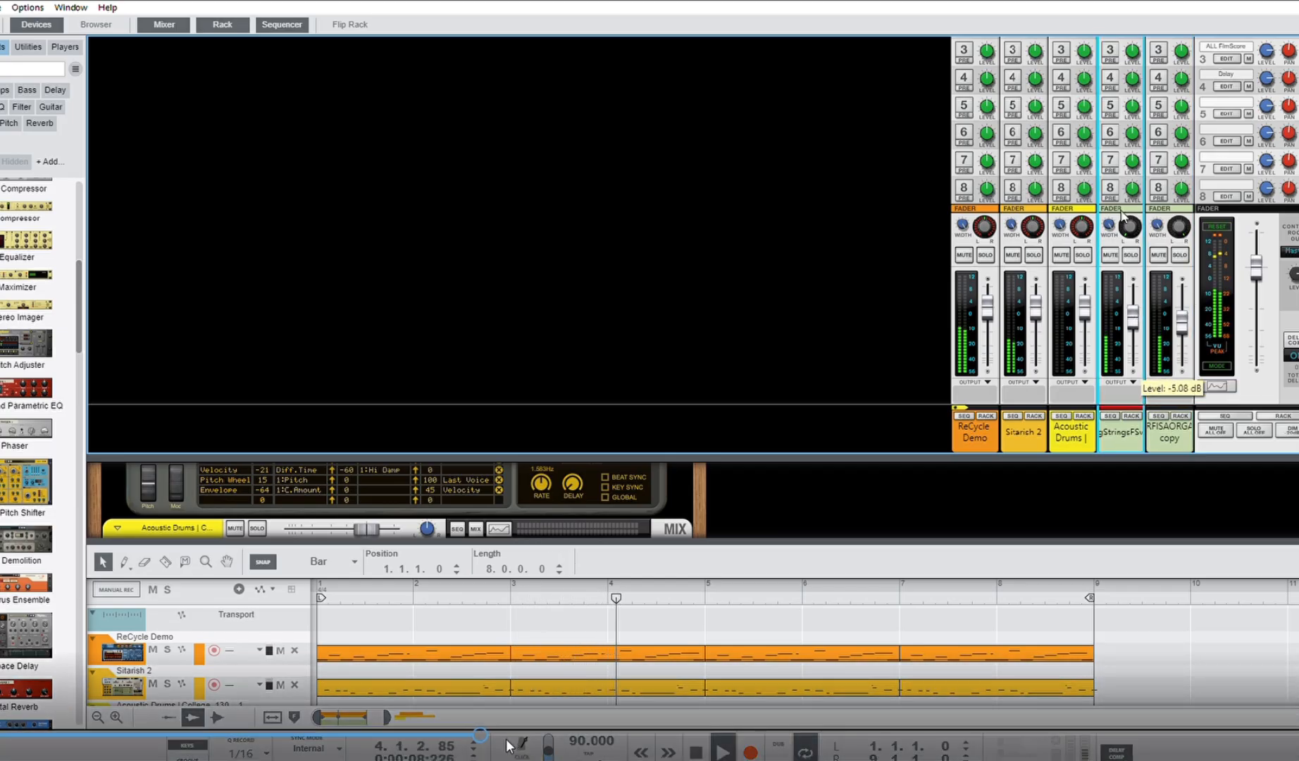
mouse_move(1125, 217)
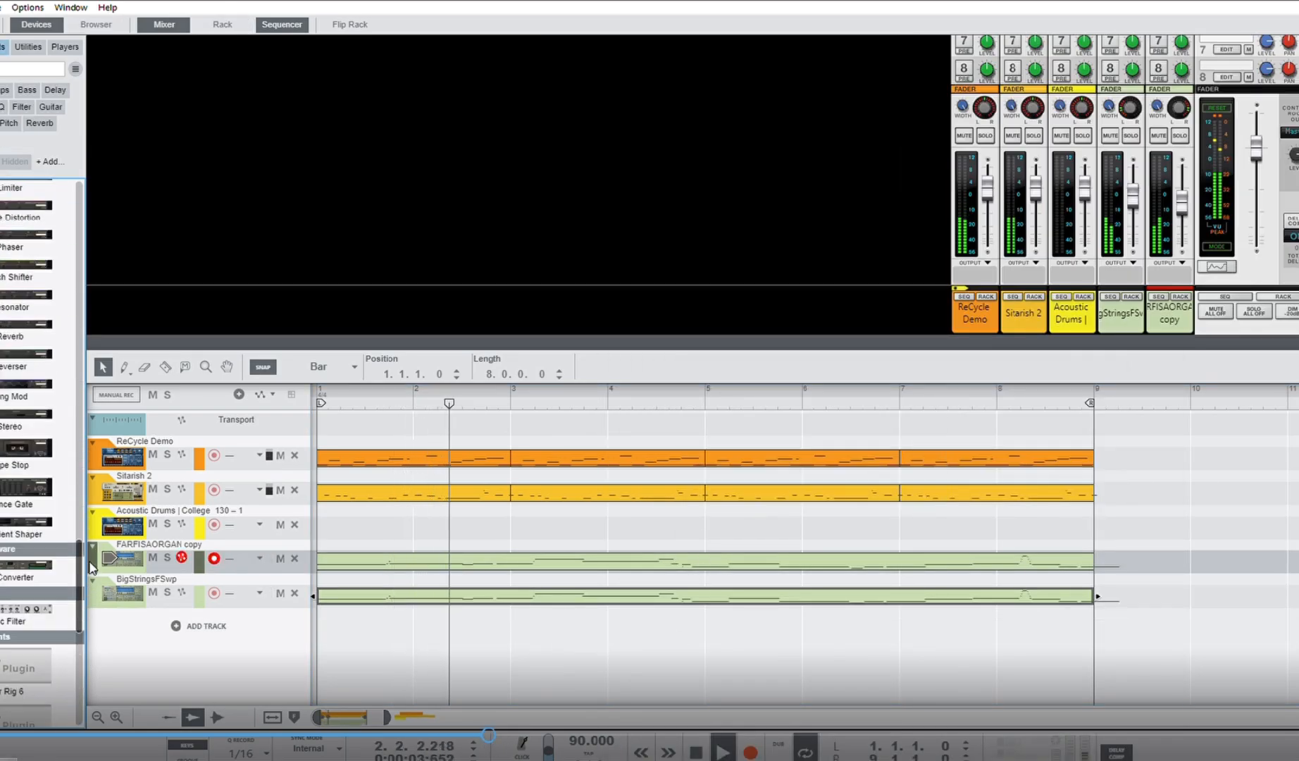
drag(113, 726, 20, 742)
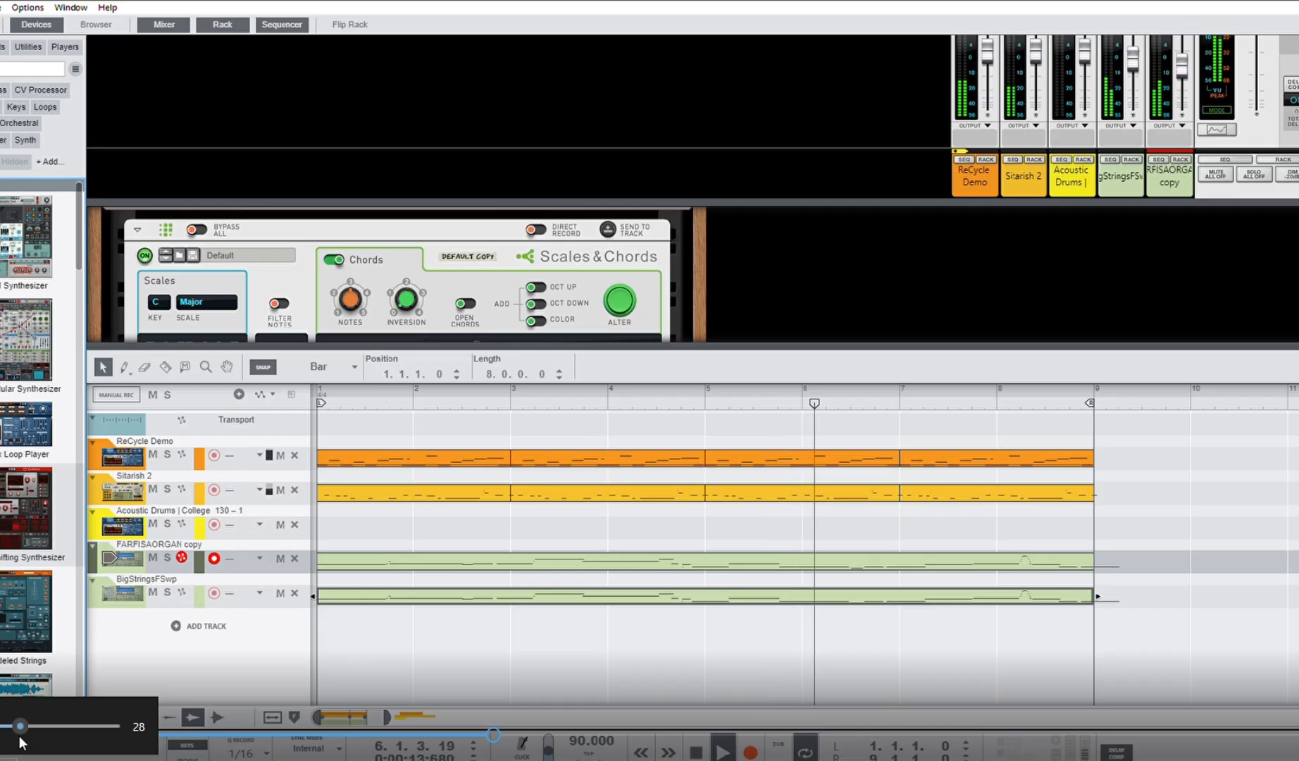
drag(20, 733, 156, 733)
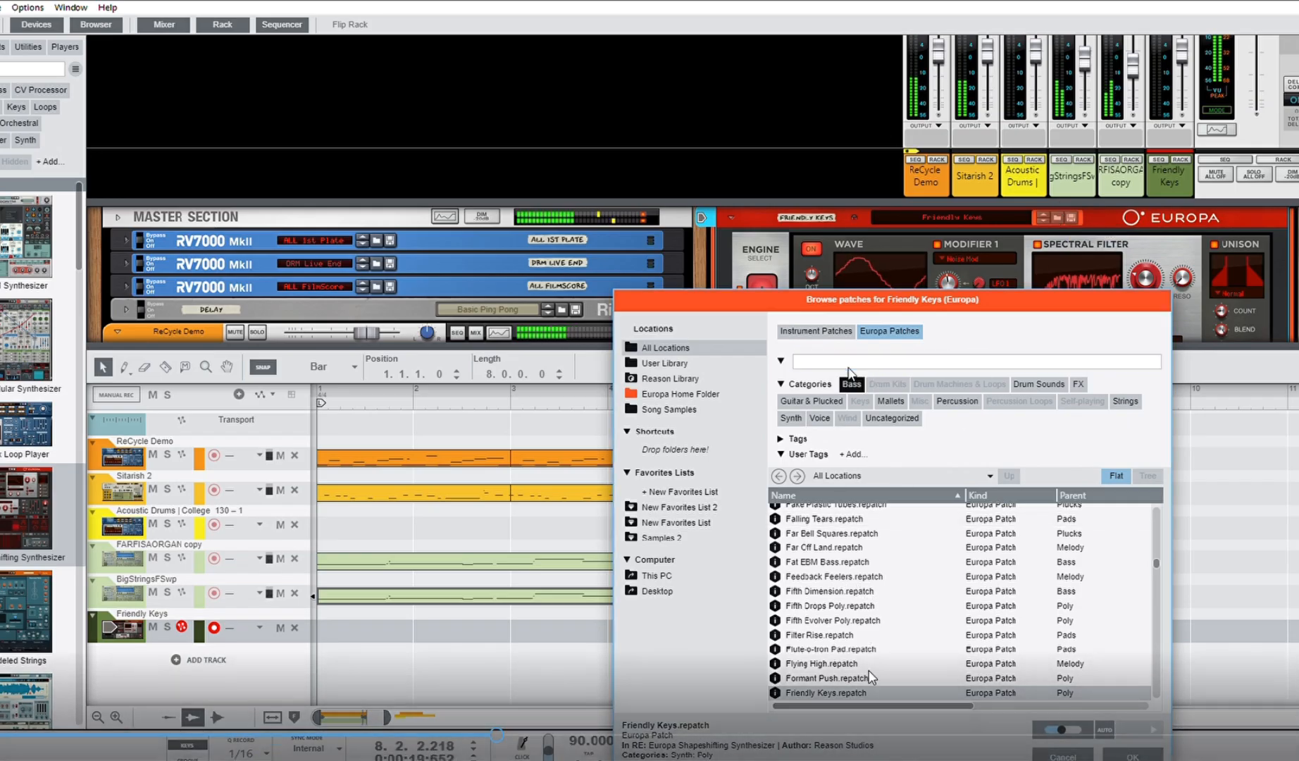
click(43, 753)
drag(43, 734, 4, 734)
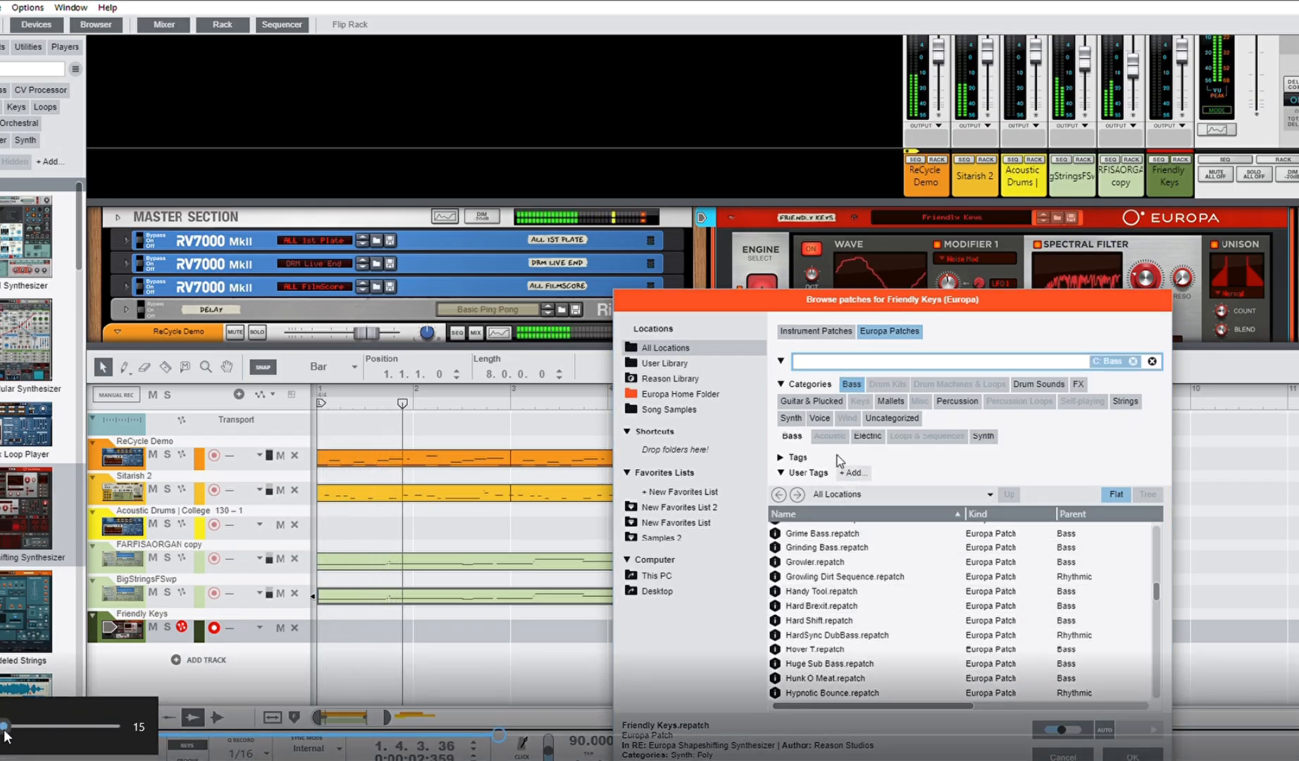
drag(4, 729, 152, 734)
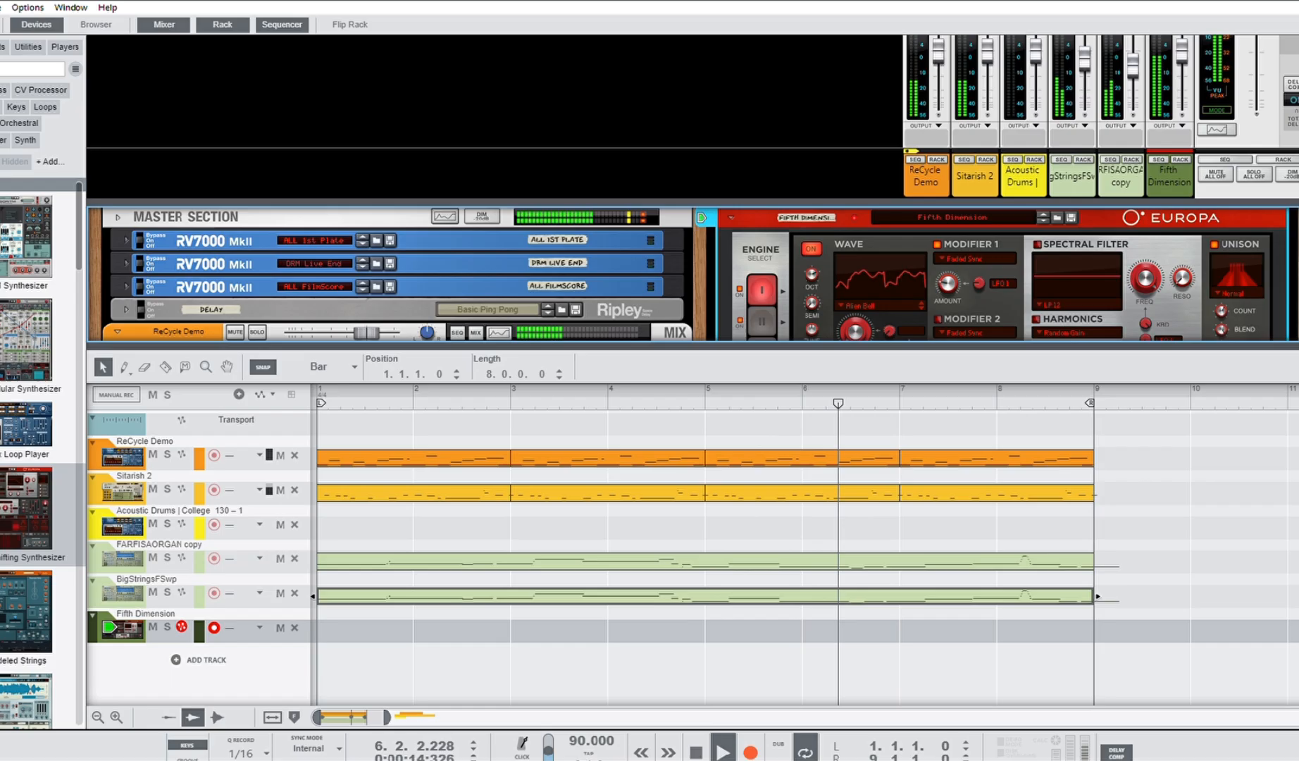
Adjust Europa's master volume and record a part on the Fifth Dimension track over the loop from bar 1 to bar 9
click(318, 80)
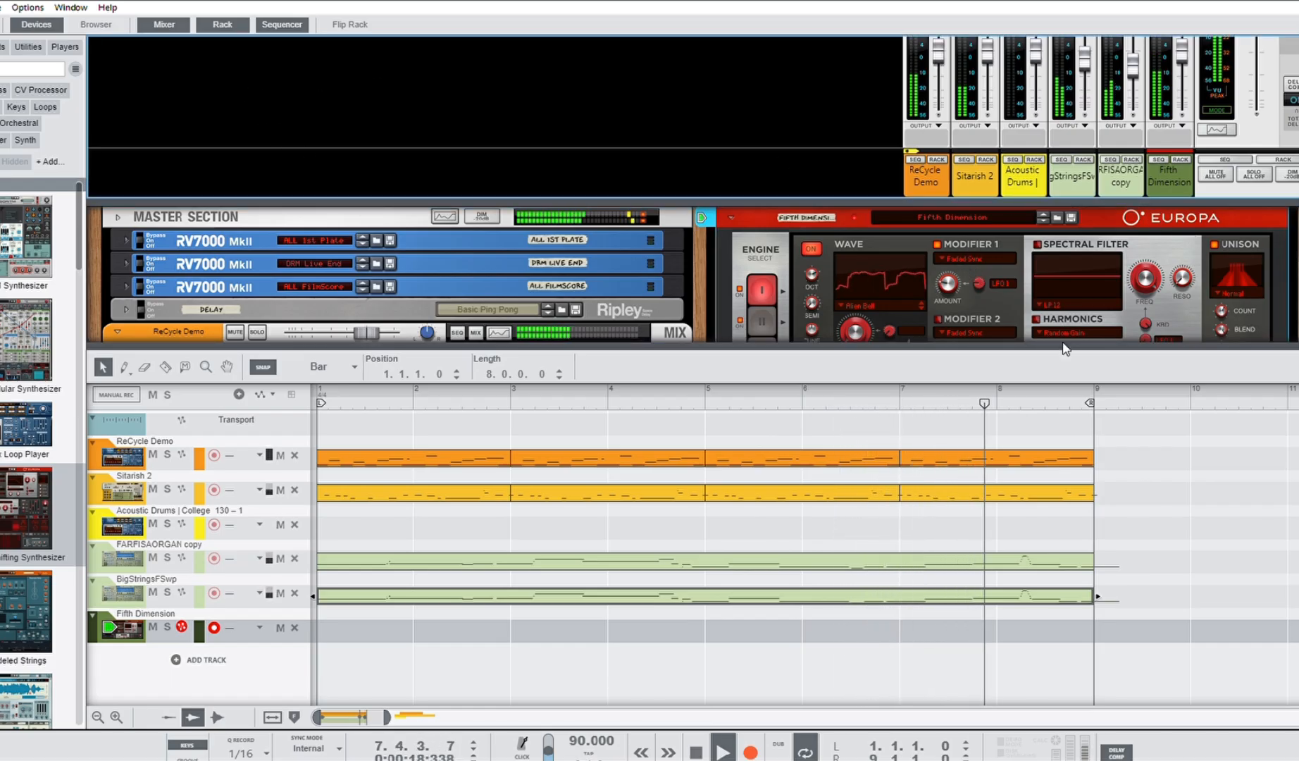
drag(1065, 338, 1066, 501)
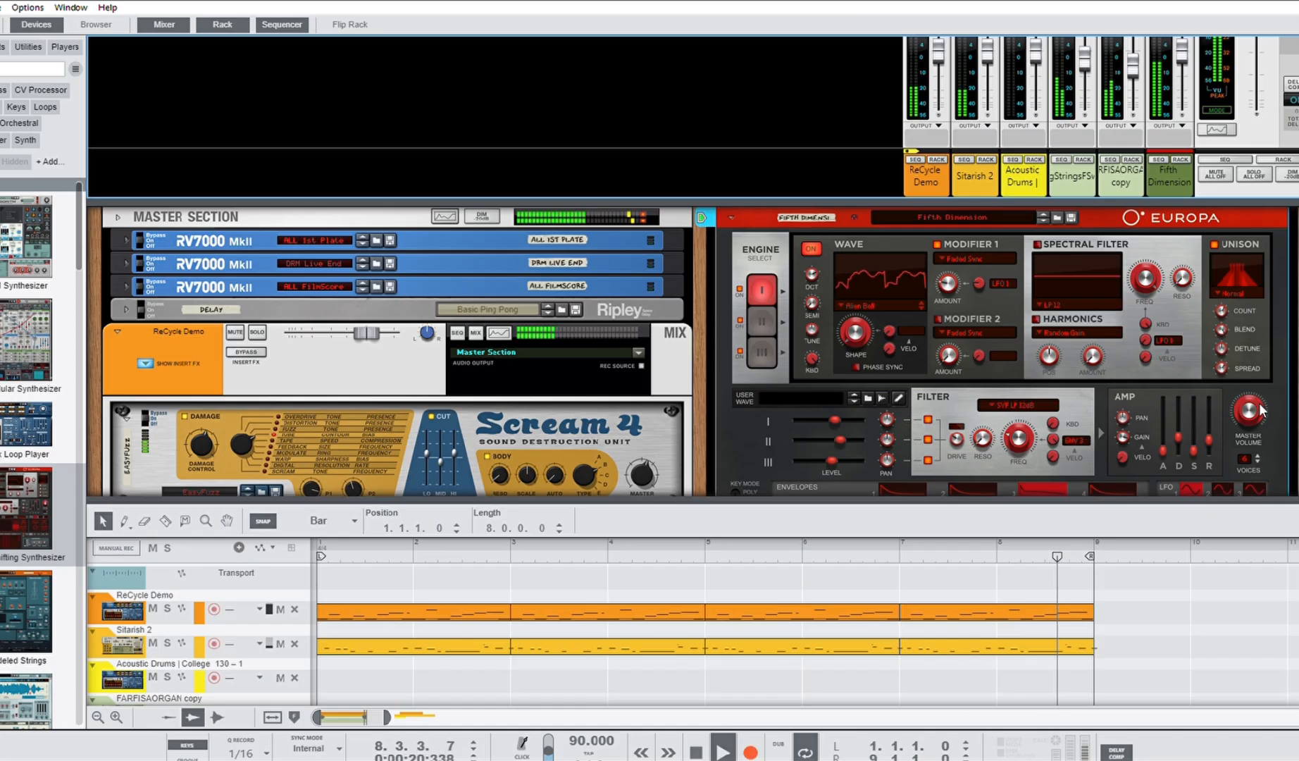
click(1258, 427)
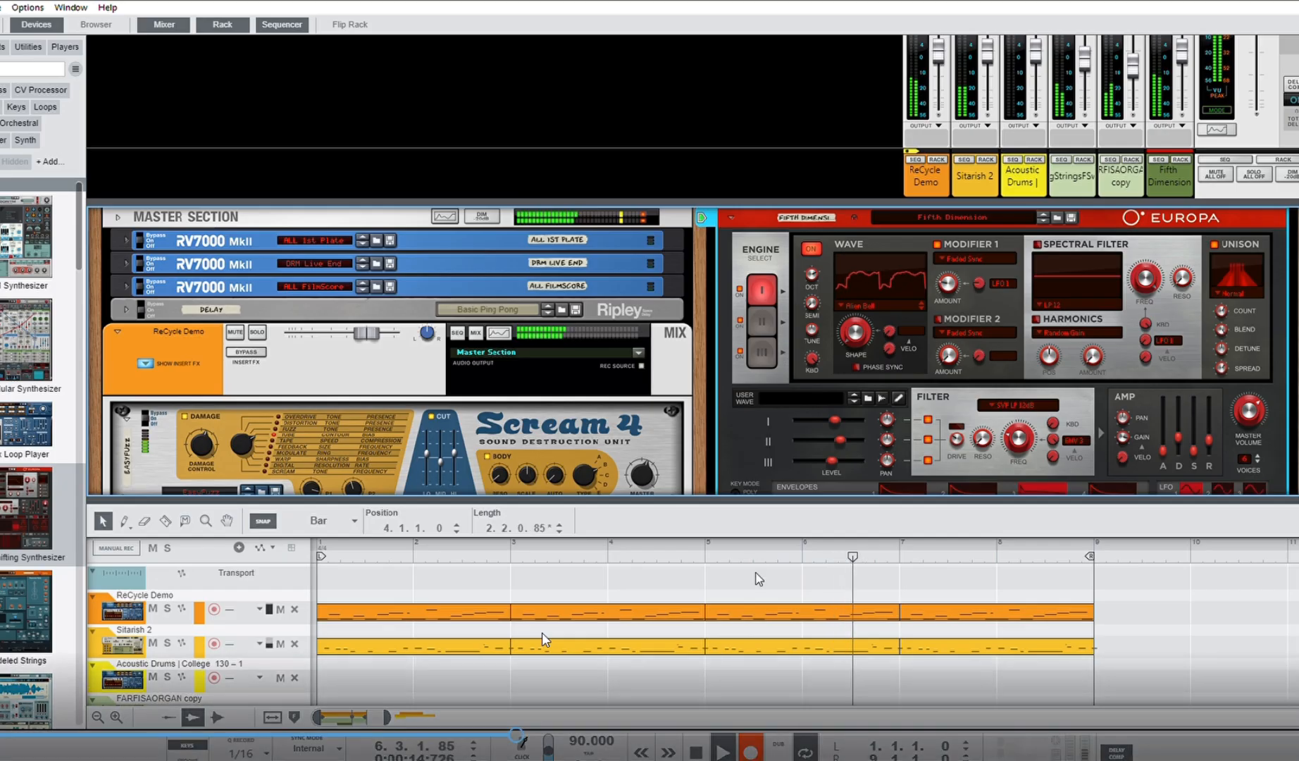
drag(760, 498, 791, 326)
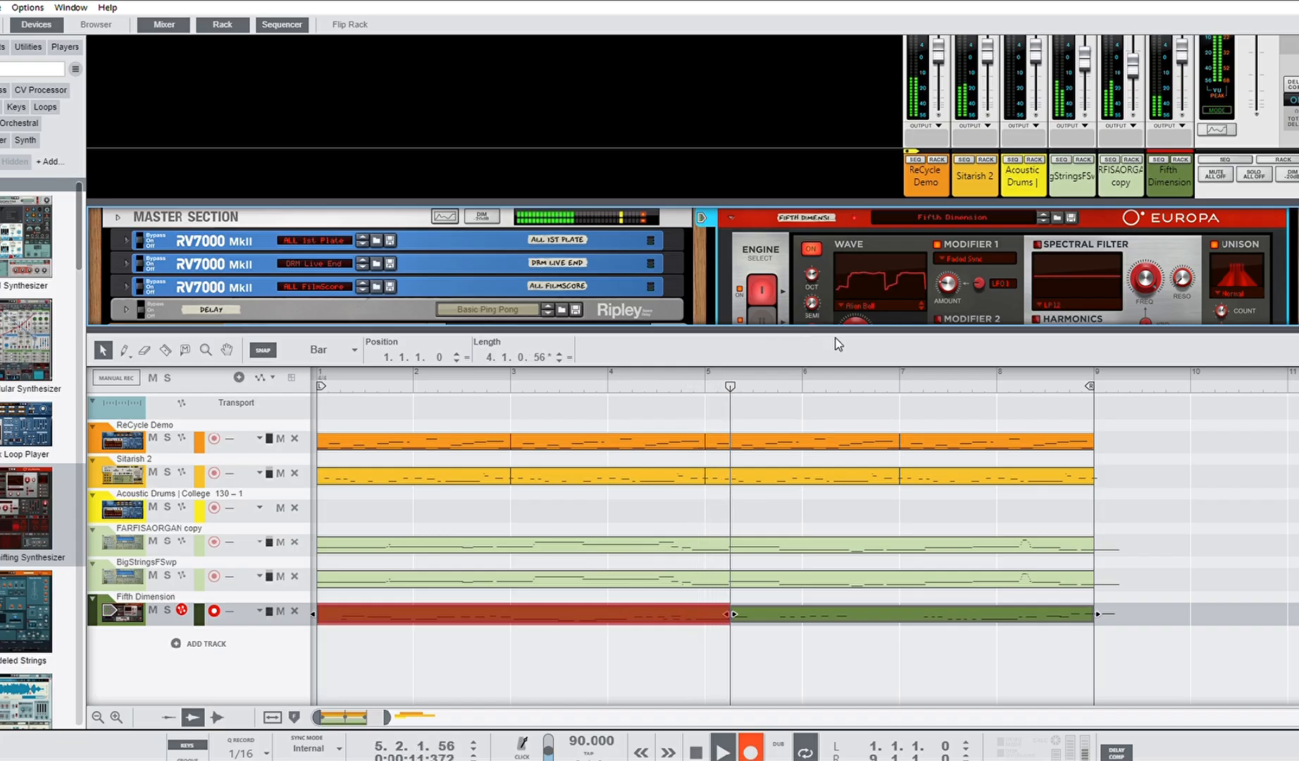
click(751, 750)
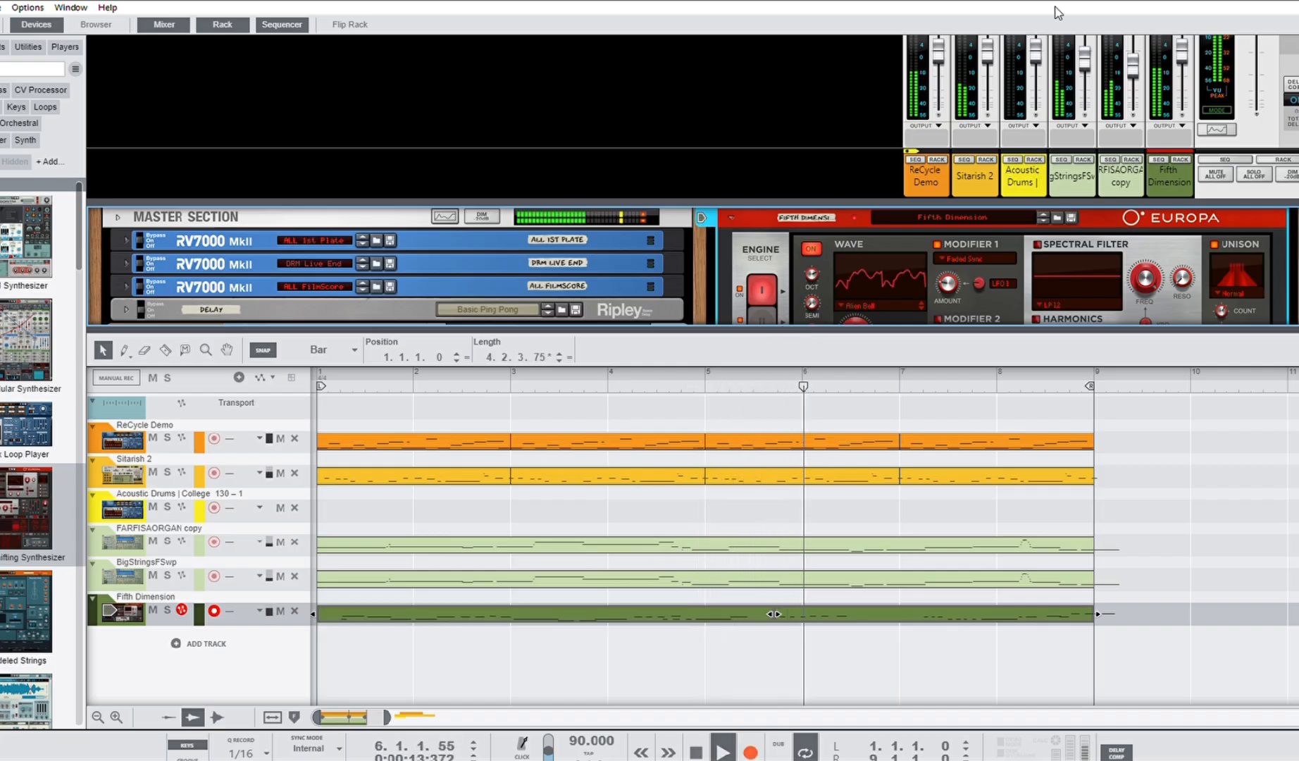
Step through Europa's patches during playback, from Grime Bass, Grinding Bass and Growler to Growling Dirt Sequence
click(1043, 215)
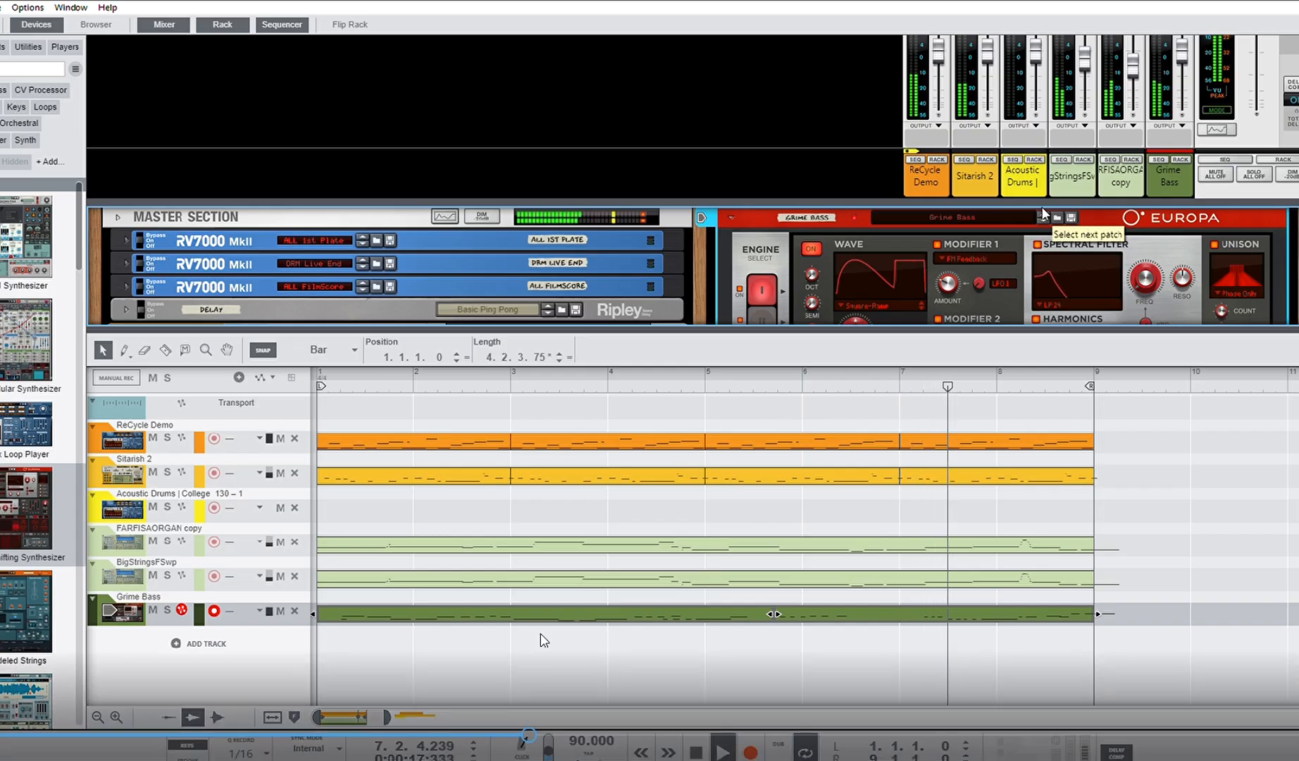
click(1044, 215)
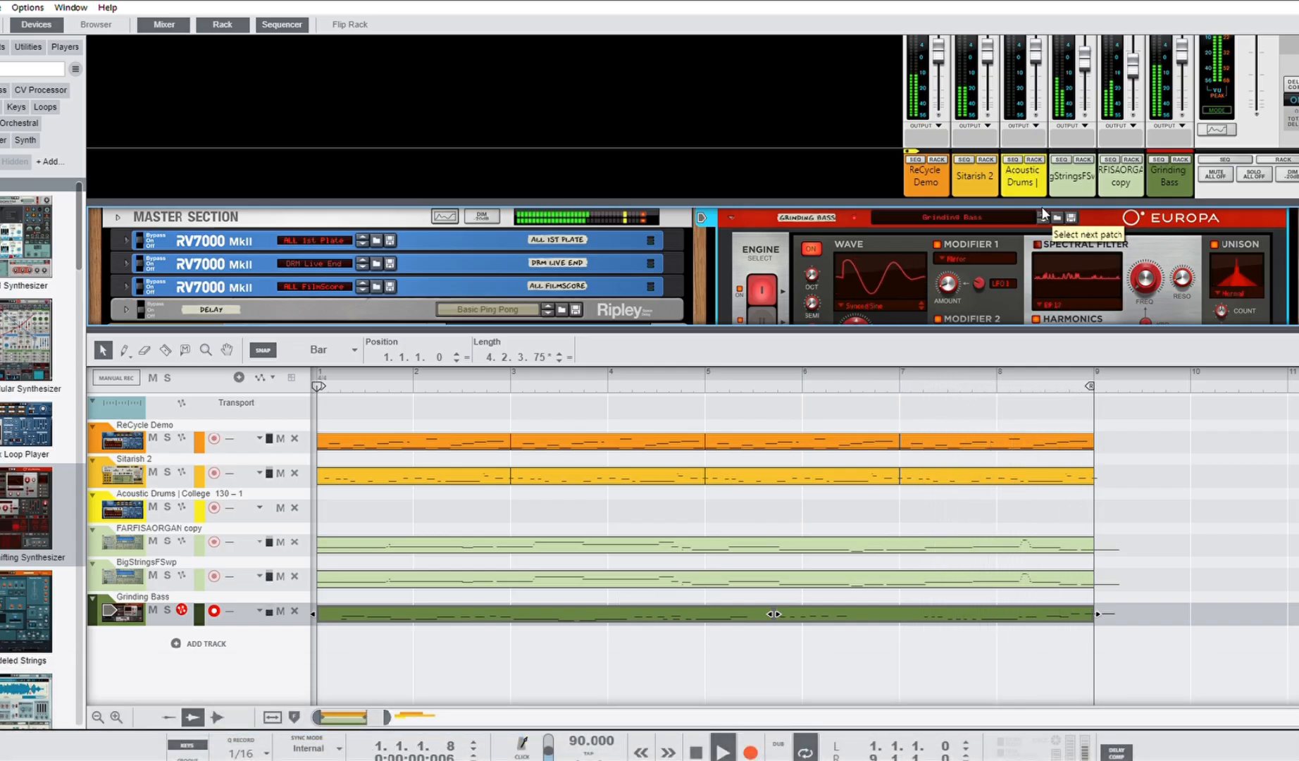
click(1043, 215)
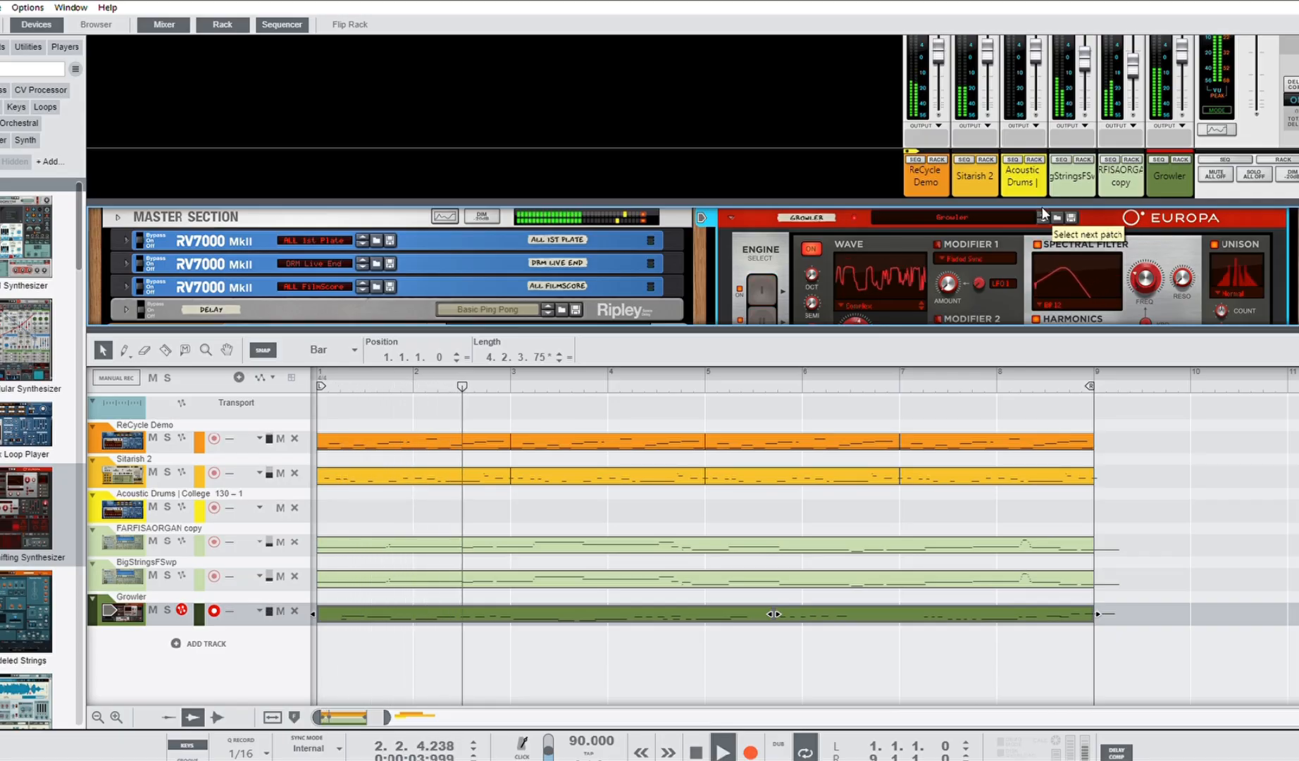
click(1043, 215)
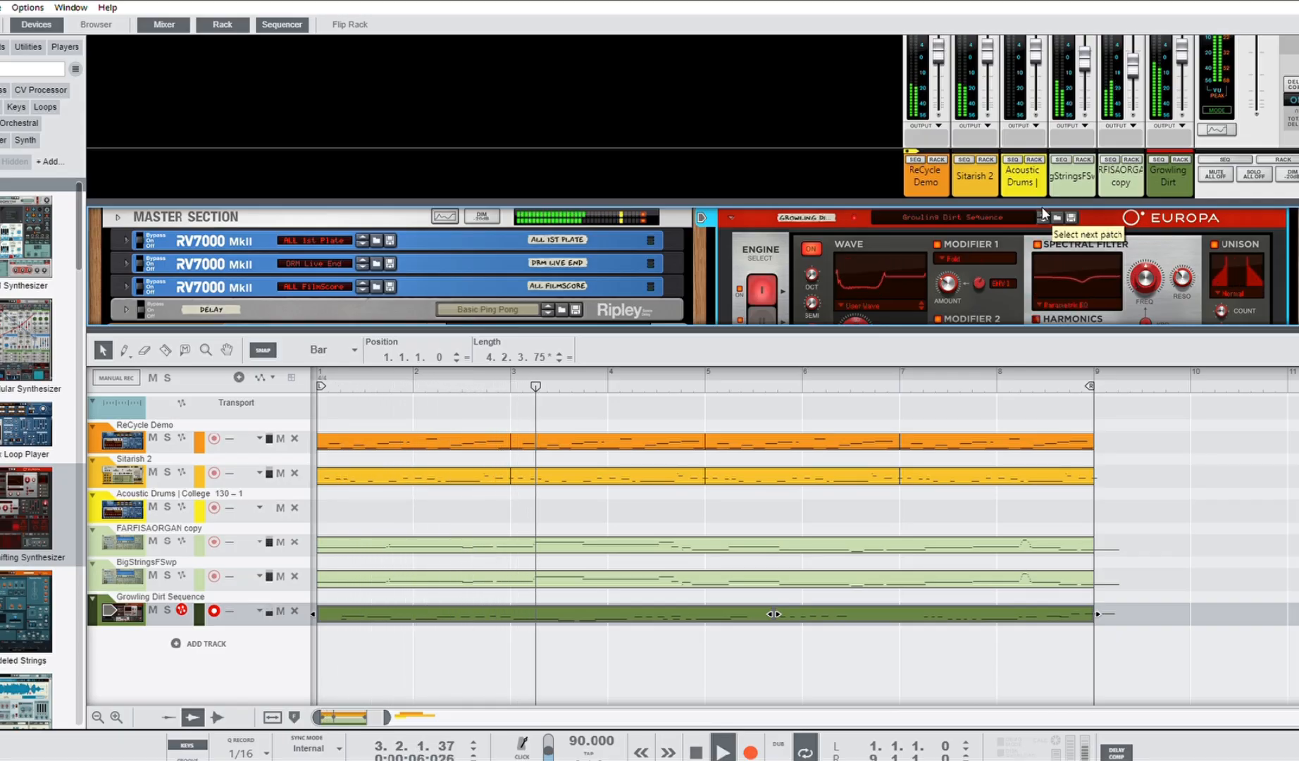
Enlarge the rack and add an MClass Equalizer above Europa on the Growling Dirt Sequence channel
drag(1080, 329, 1084, 474)
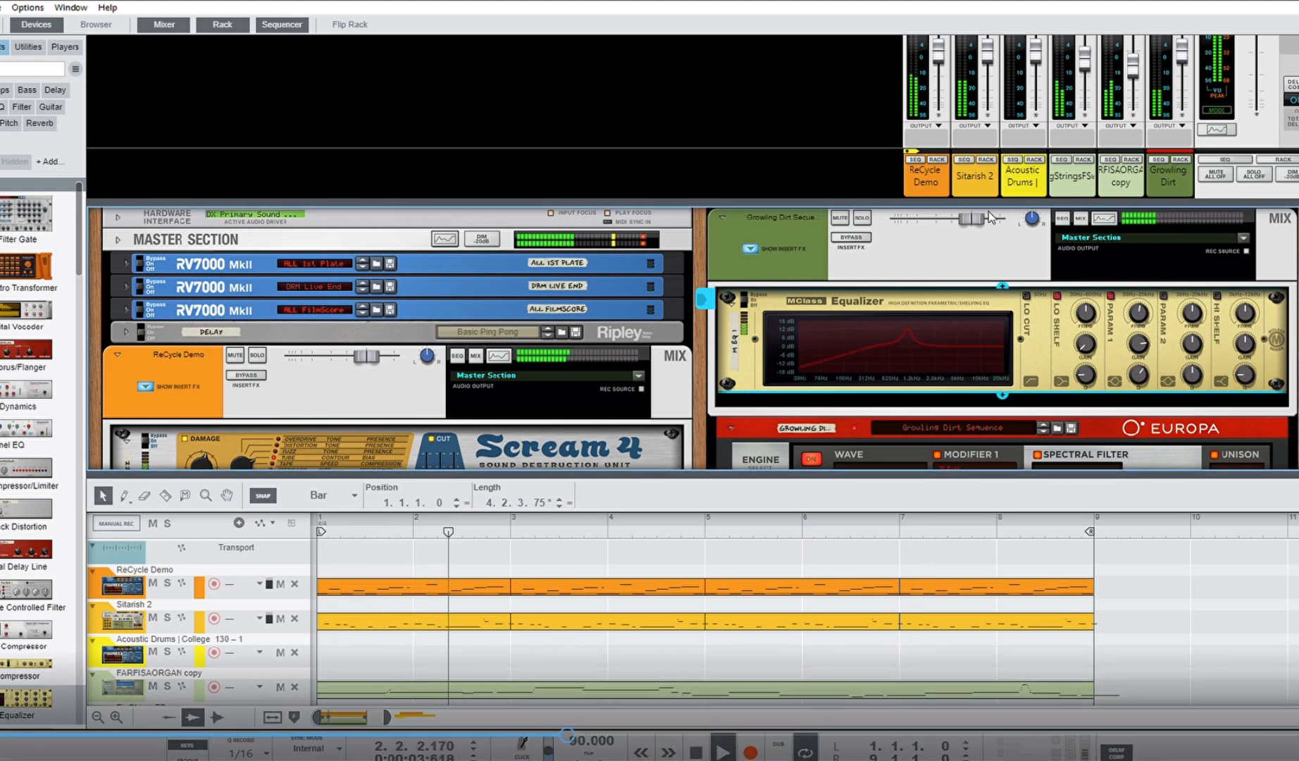
drag(94, 731, 57, 735)
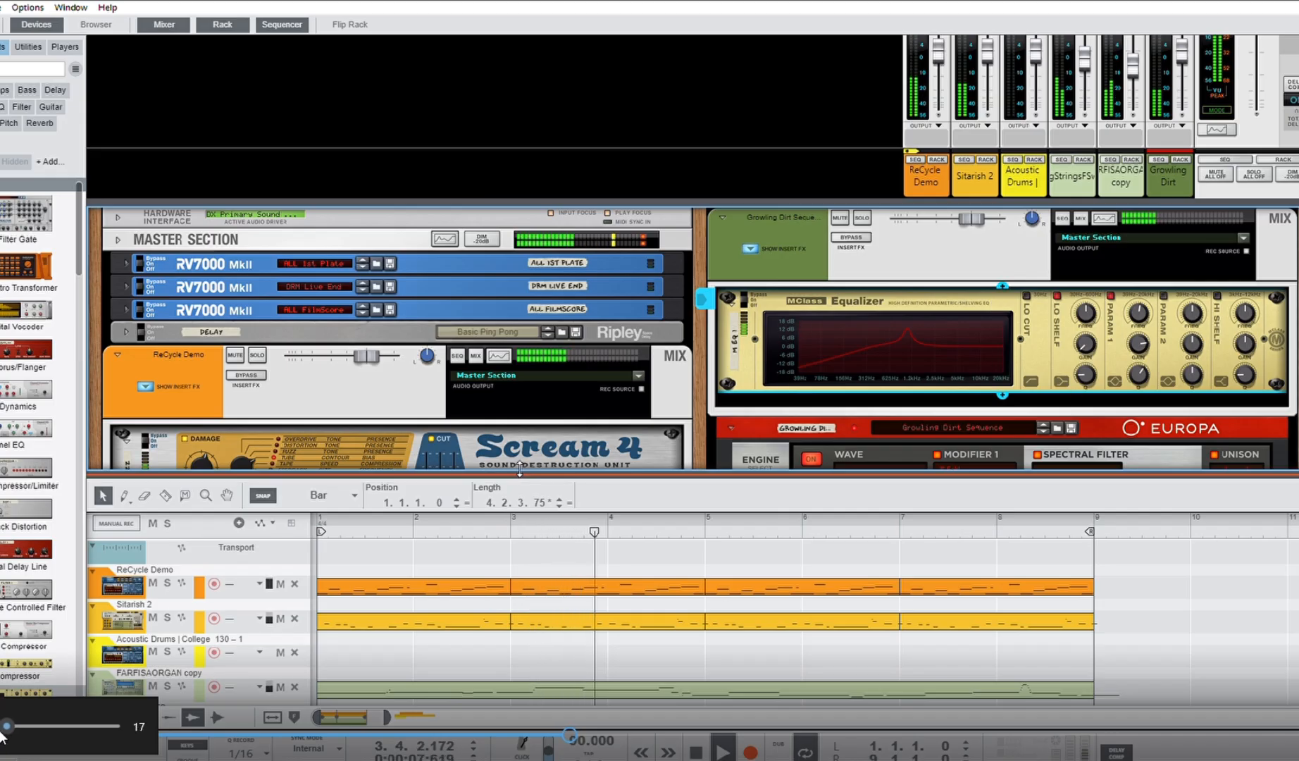
Look over the sequencer tracks, the rack from Objekt down to the NN-19 samplers, and the available effect and instrument devices
drag(521, 476, 521, 305)
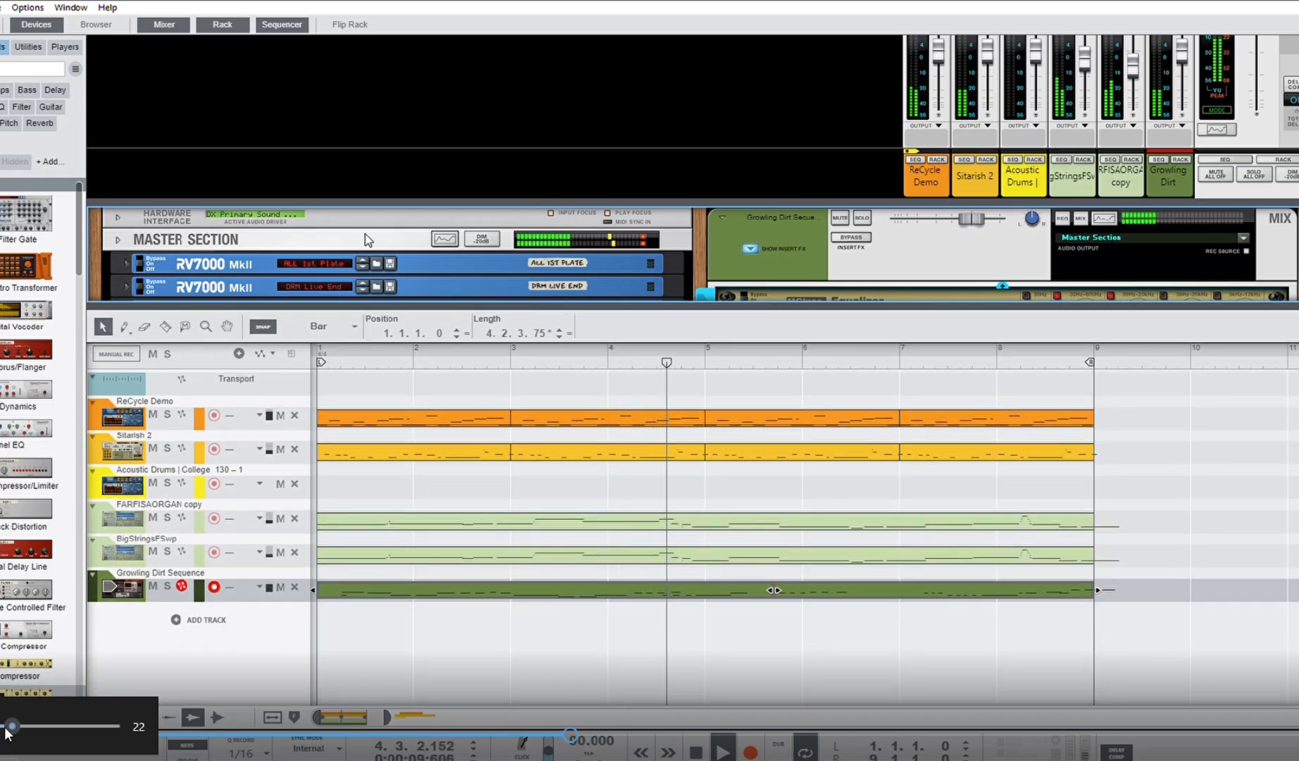
drag(345, 305, 338, 532)
drag(6, 728, 10, 729)
scroll(271, 326, down, 3)
scroll(273, 331, down, 13)
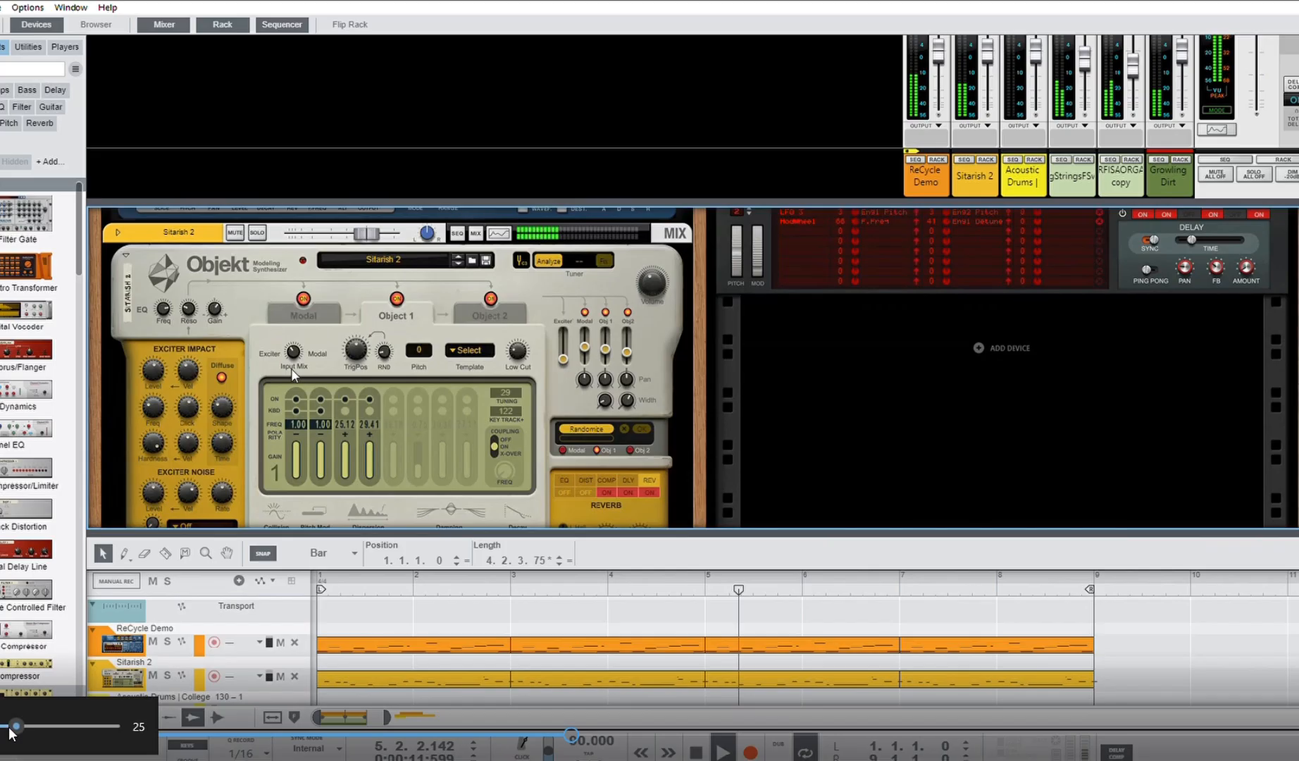
scroll(341, 444, down, 5)
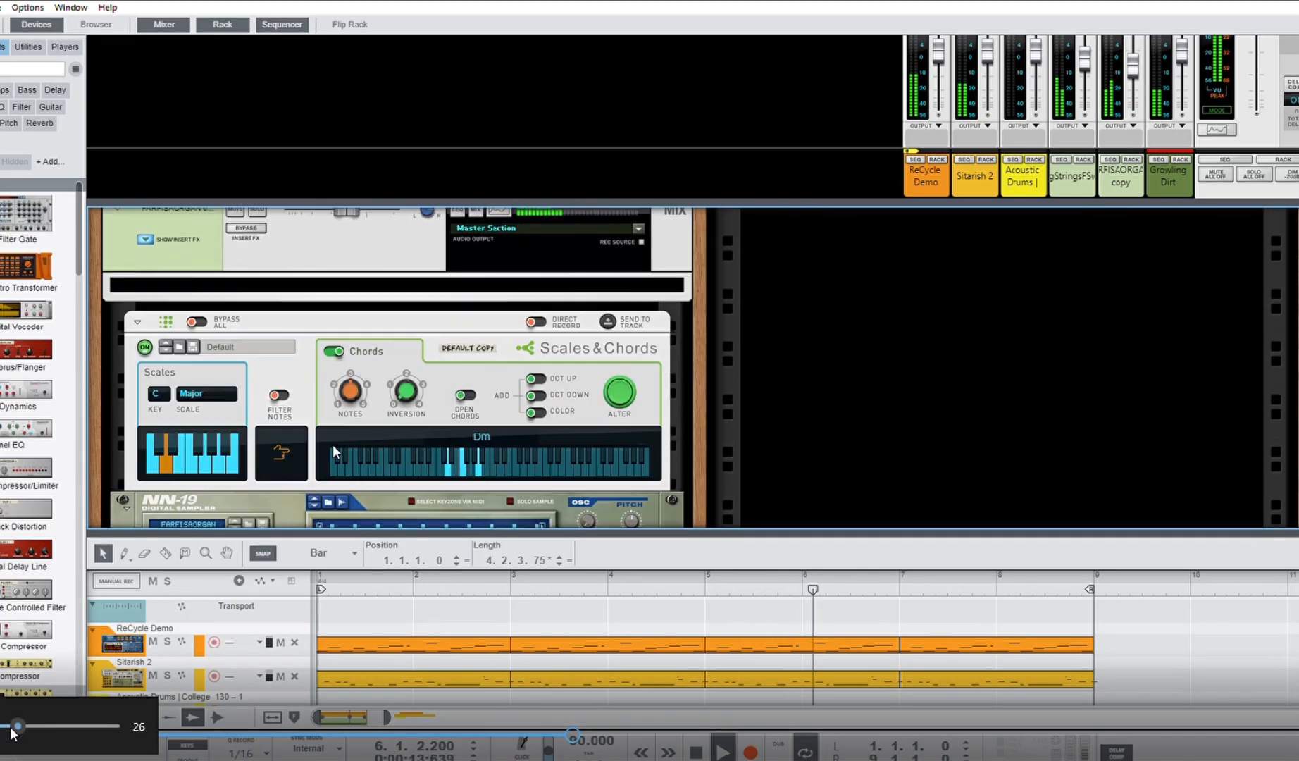
drag(10, 729, 112, 726)
scroll(821, 334, down, 4)
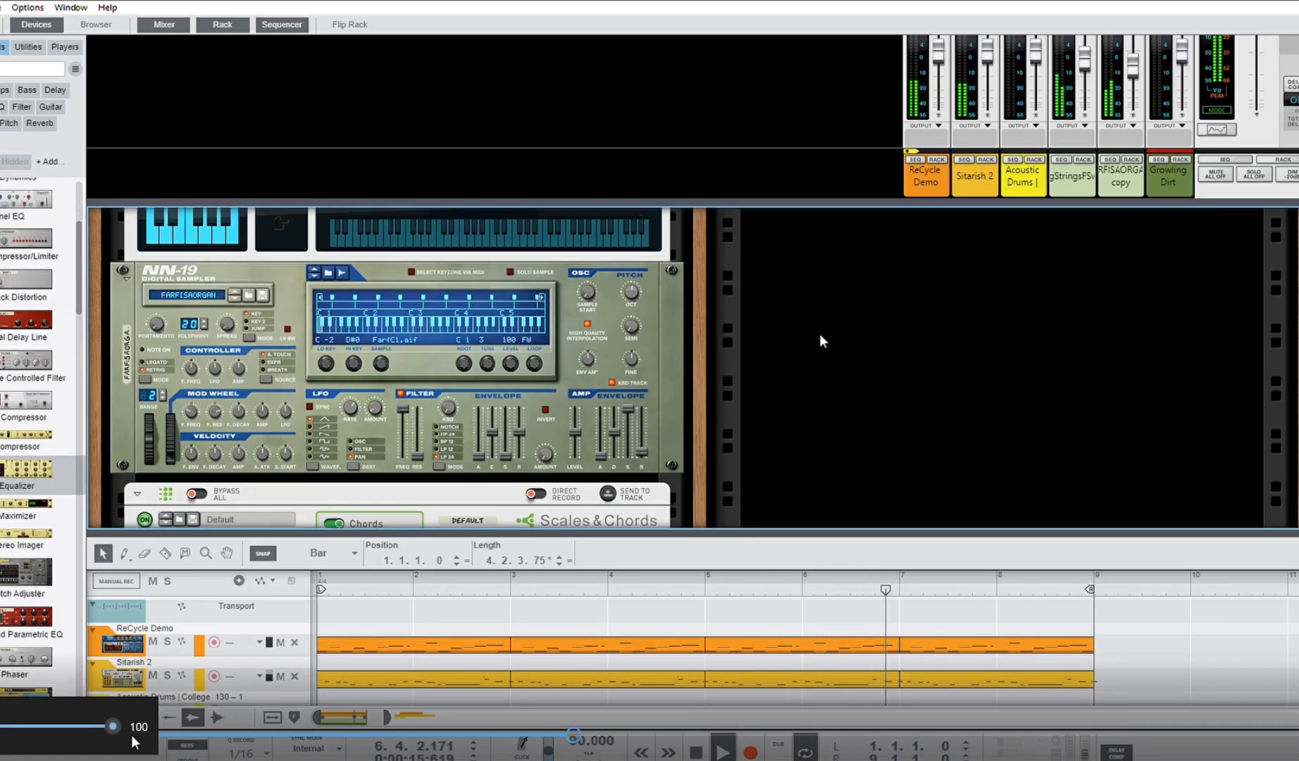
scroll(775, 345, up, 3)
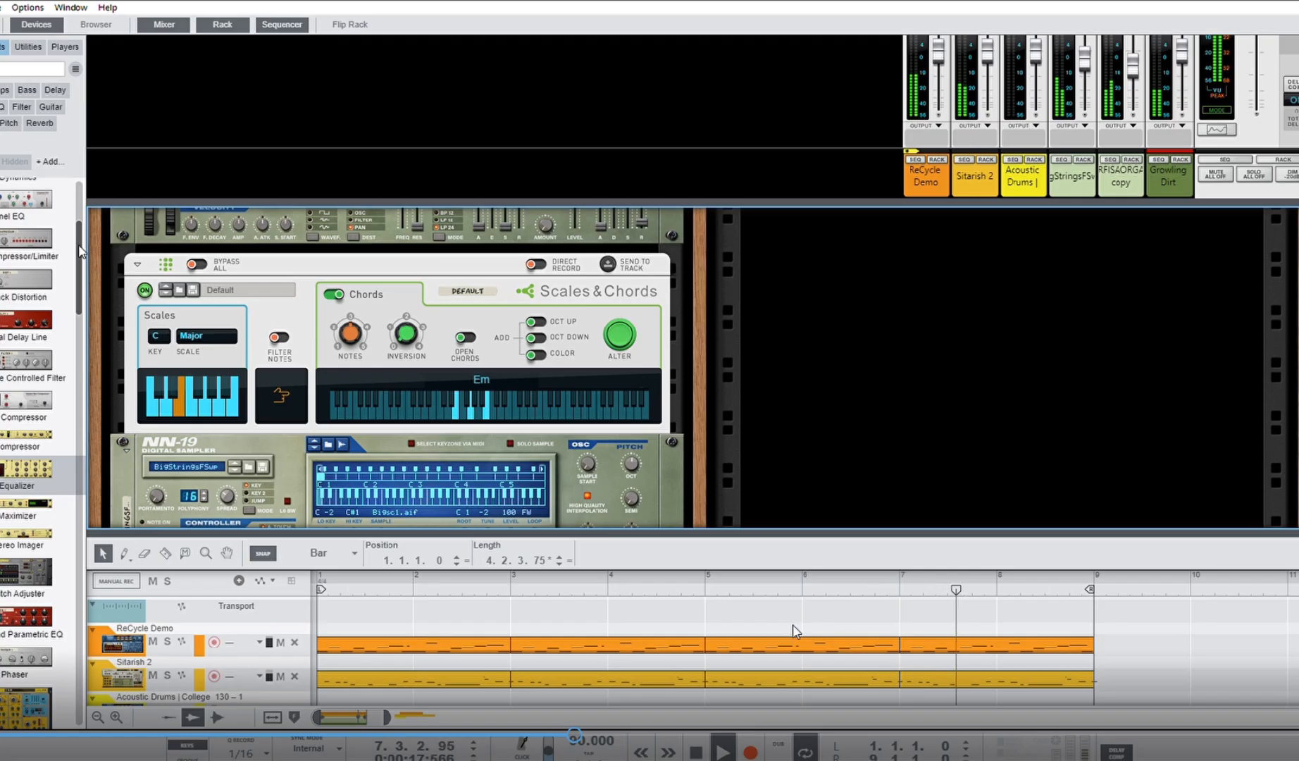
drag(78, 259, 80, 628)
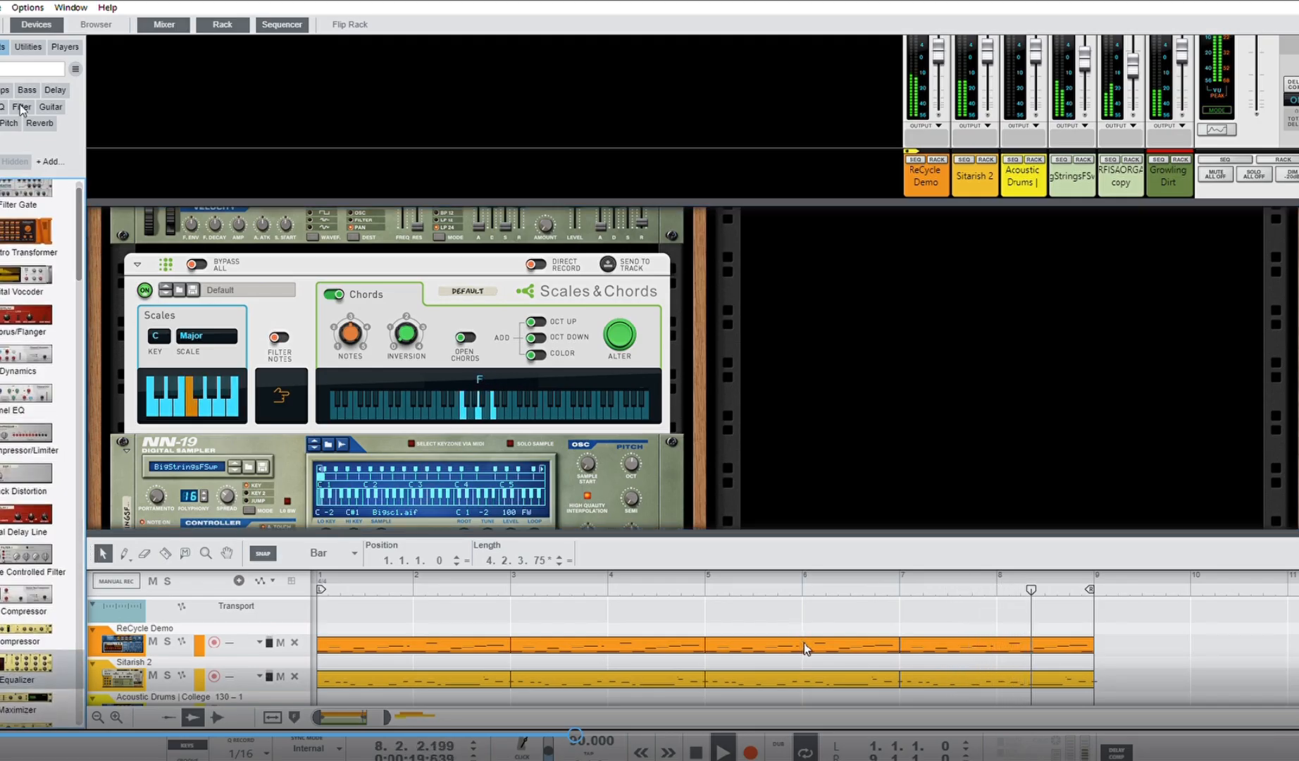
scroll(7, 393, down, 5)
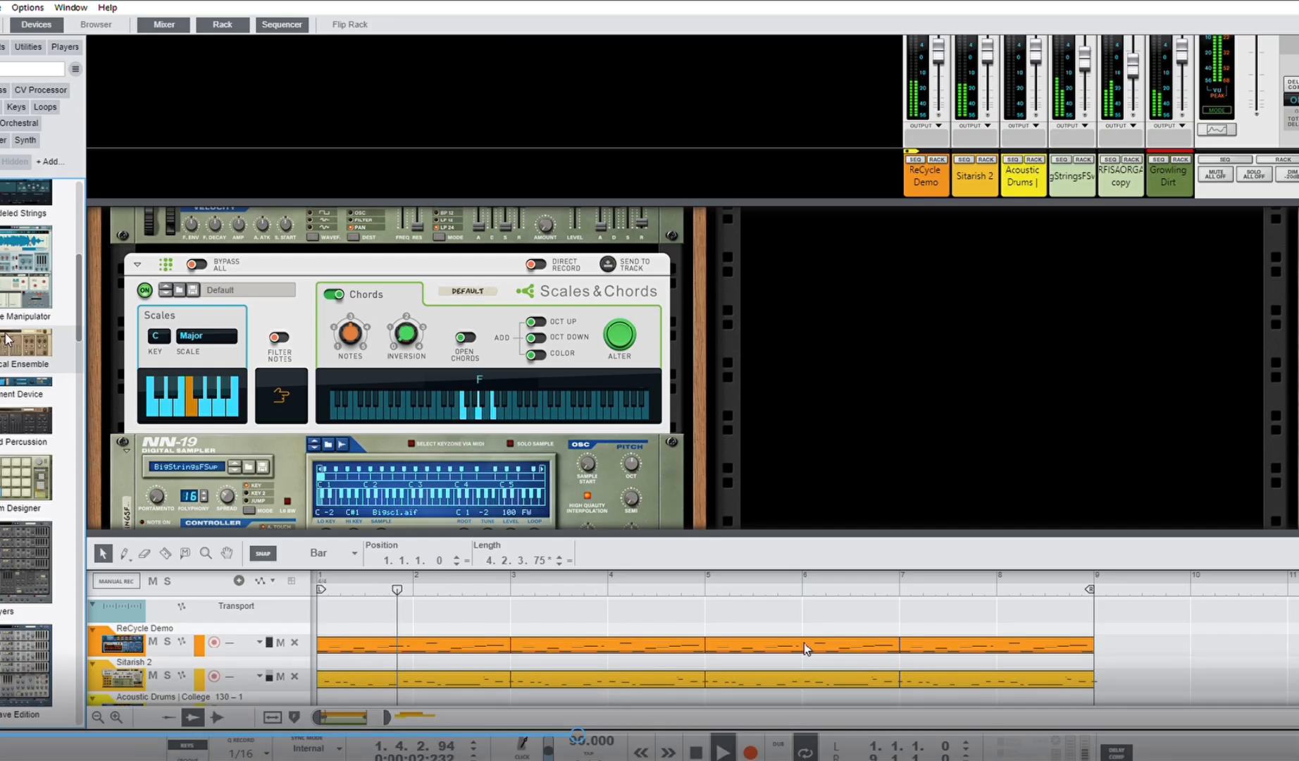
Add a Polytone Dual-Layer Synthesizer to an empty area of the rack and load its Polytone Brass patch
scroll(9, 564, down, 3)
scroll(9, 563, down, 7)
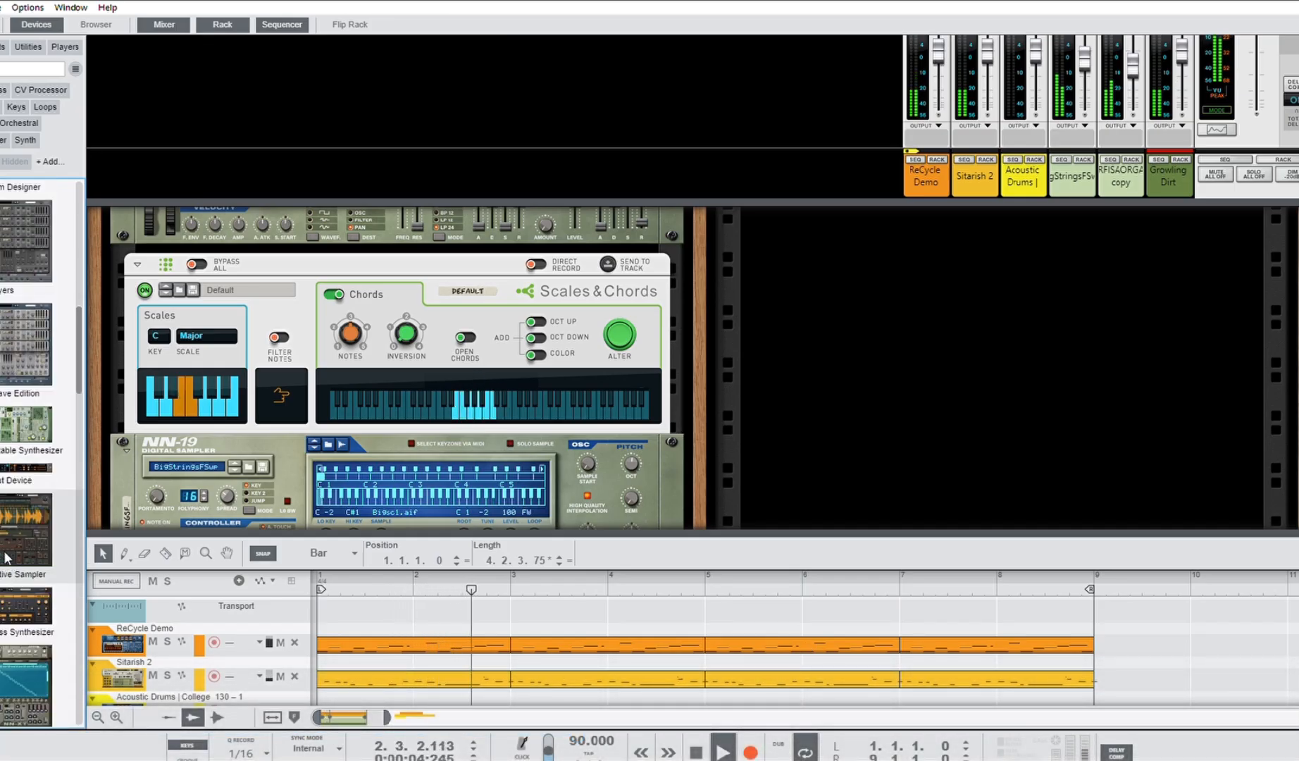
scroll(15, 493, down, 2)
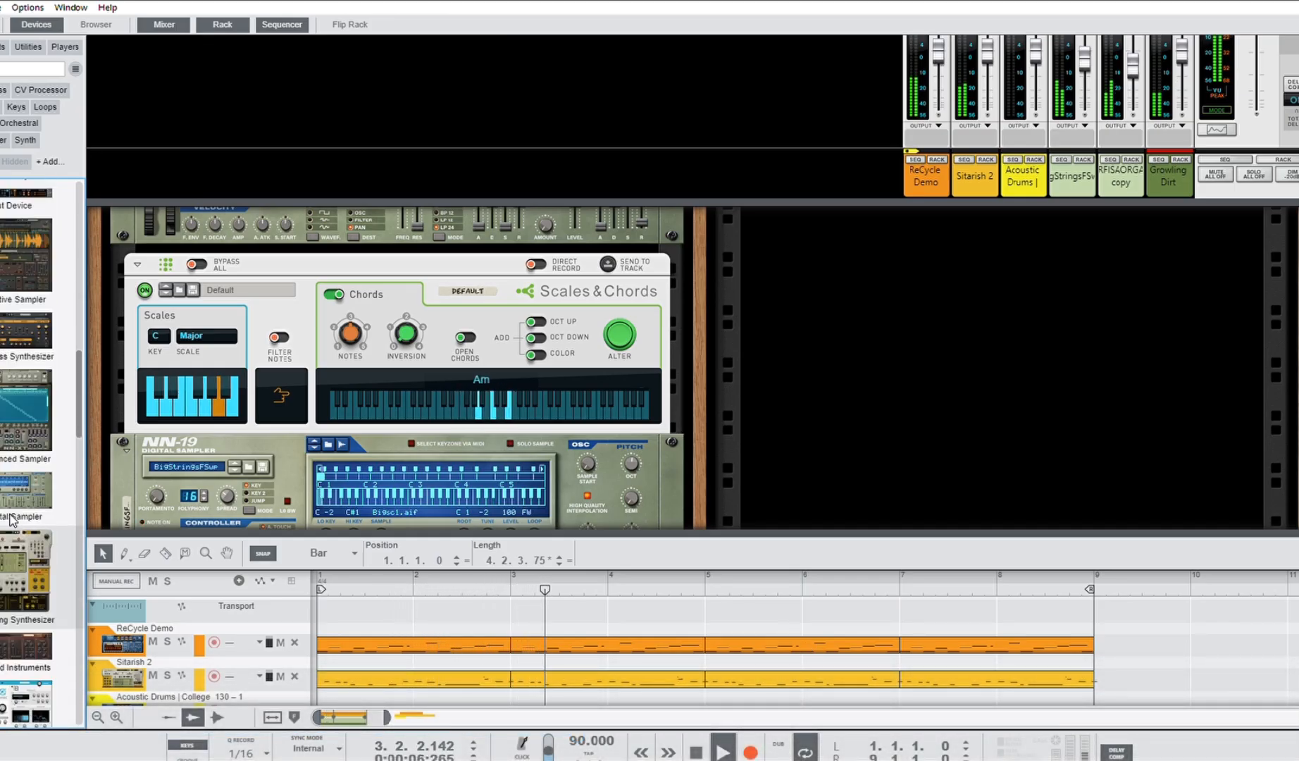
scroll(11, 521, down, 6)
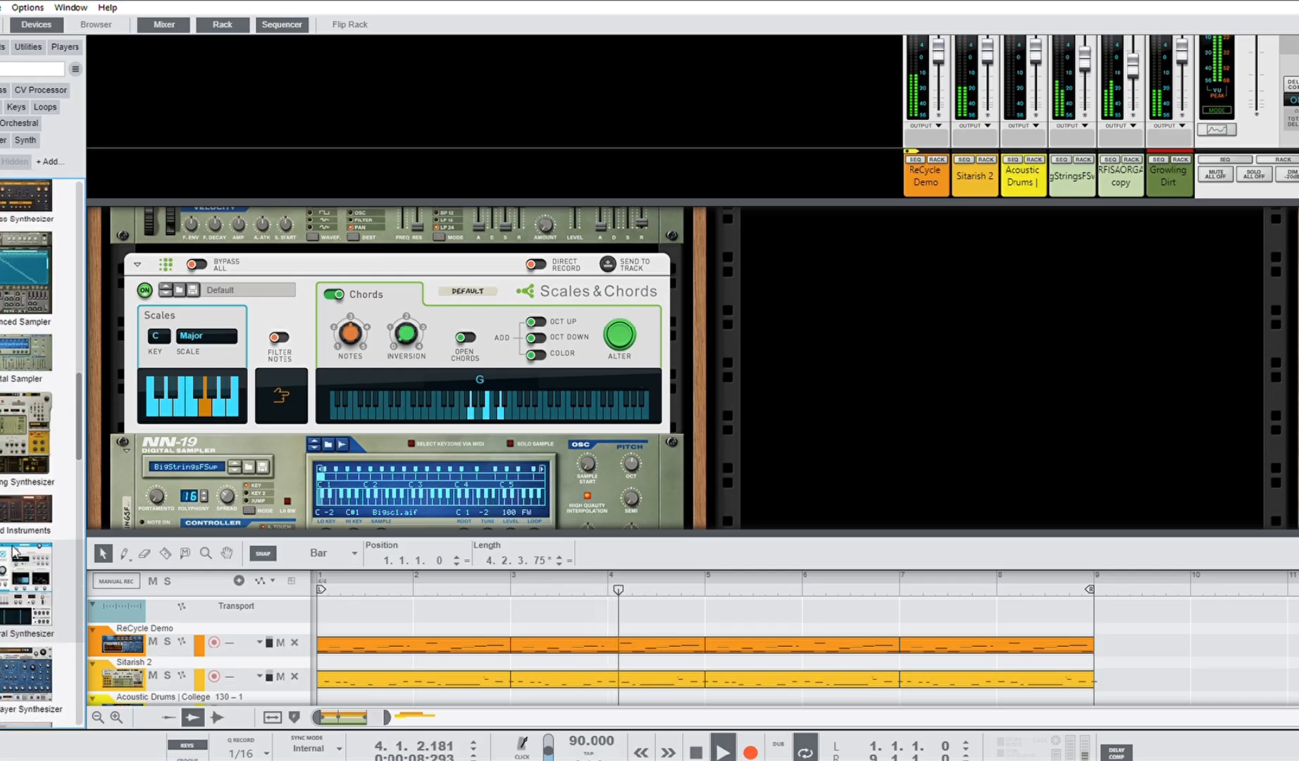
drag(9, 544, 940, 391)
click(1120, 239)
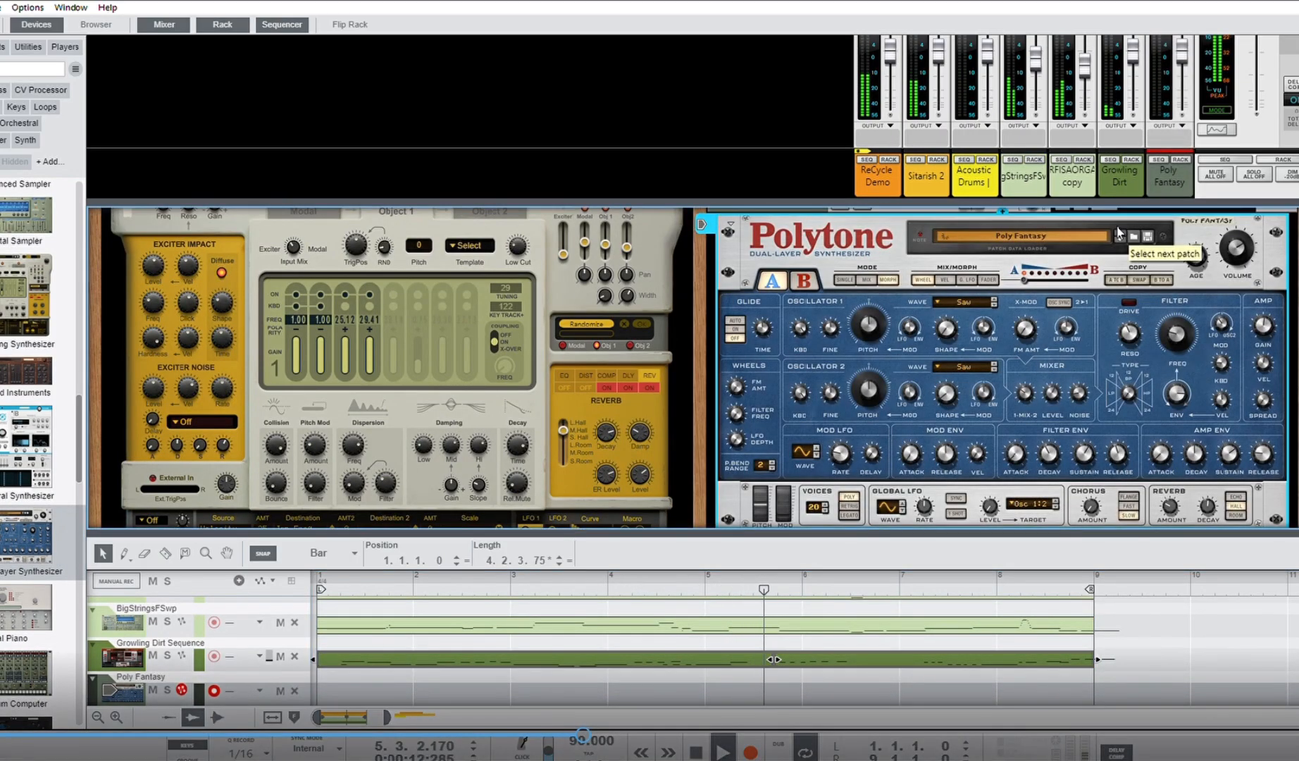
drag(13, 730, 4, 732)
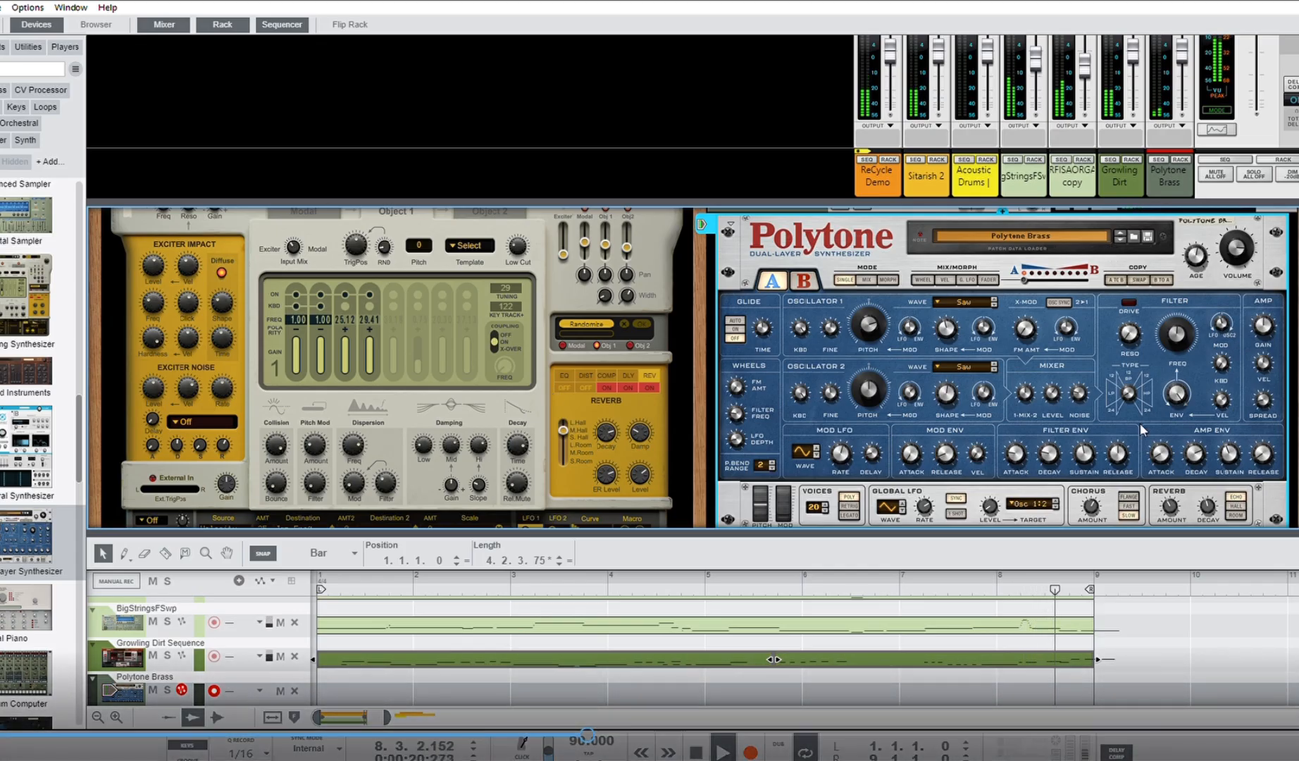
Record a part on the Polytone Brass track over the loop from bar 1 to bar 9
click(749, 750)
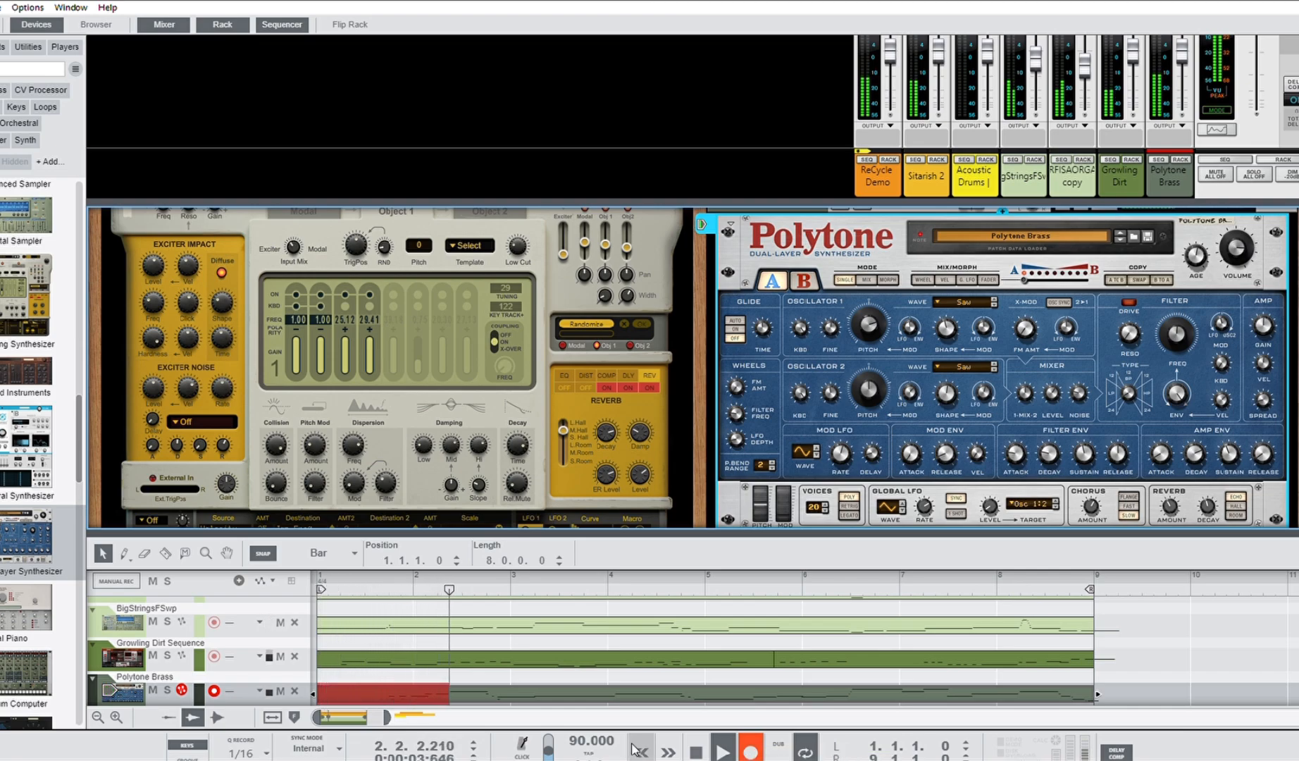
drag(485, 585, 121, 590)
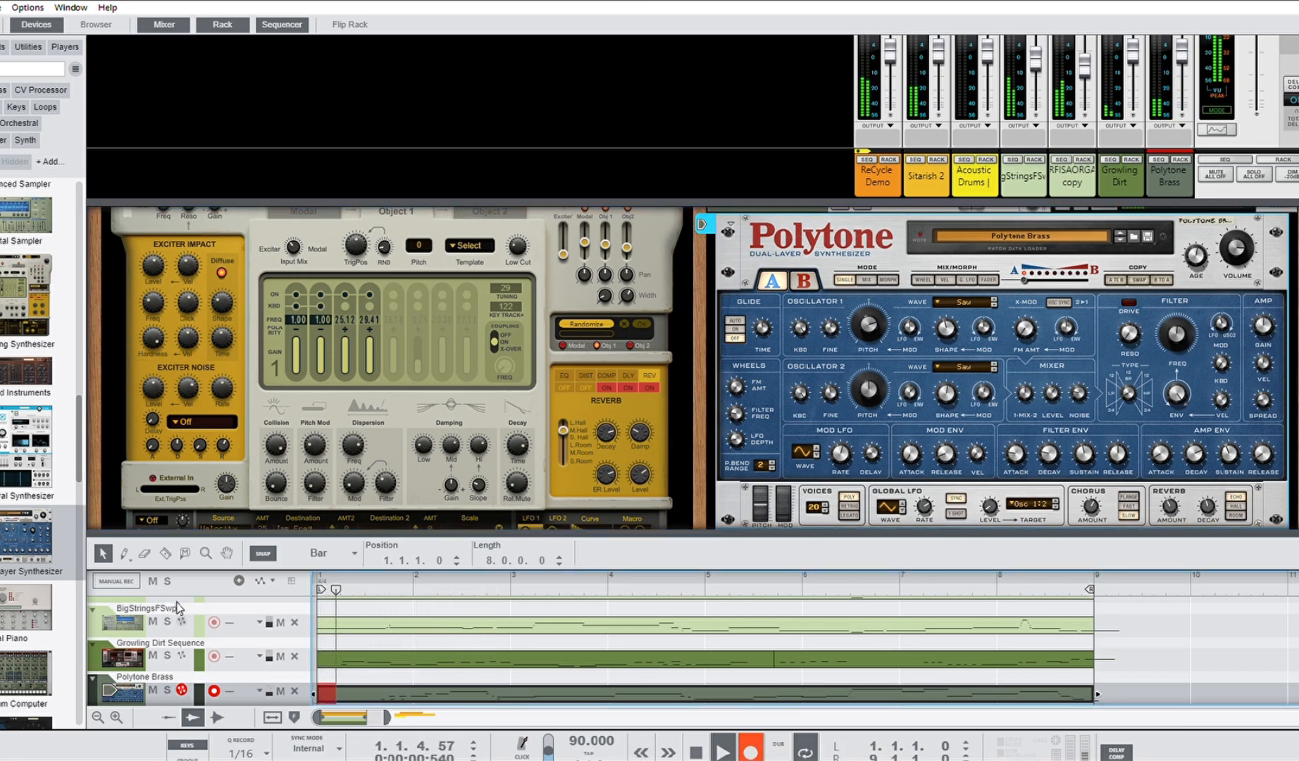
click(952, 571)
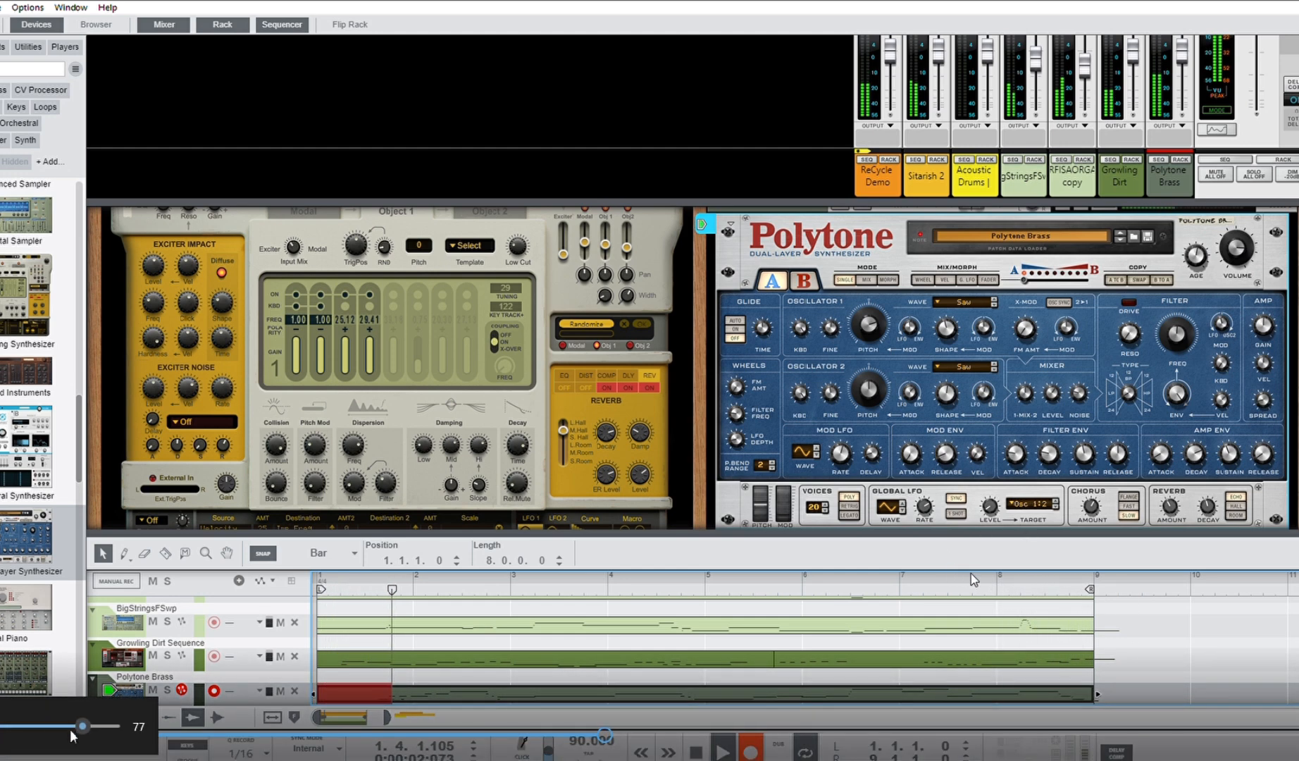
drag(71, 735, 23, 733)
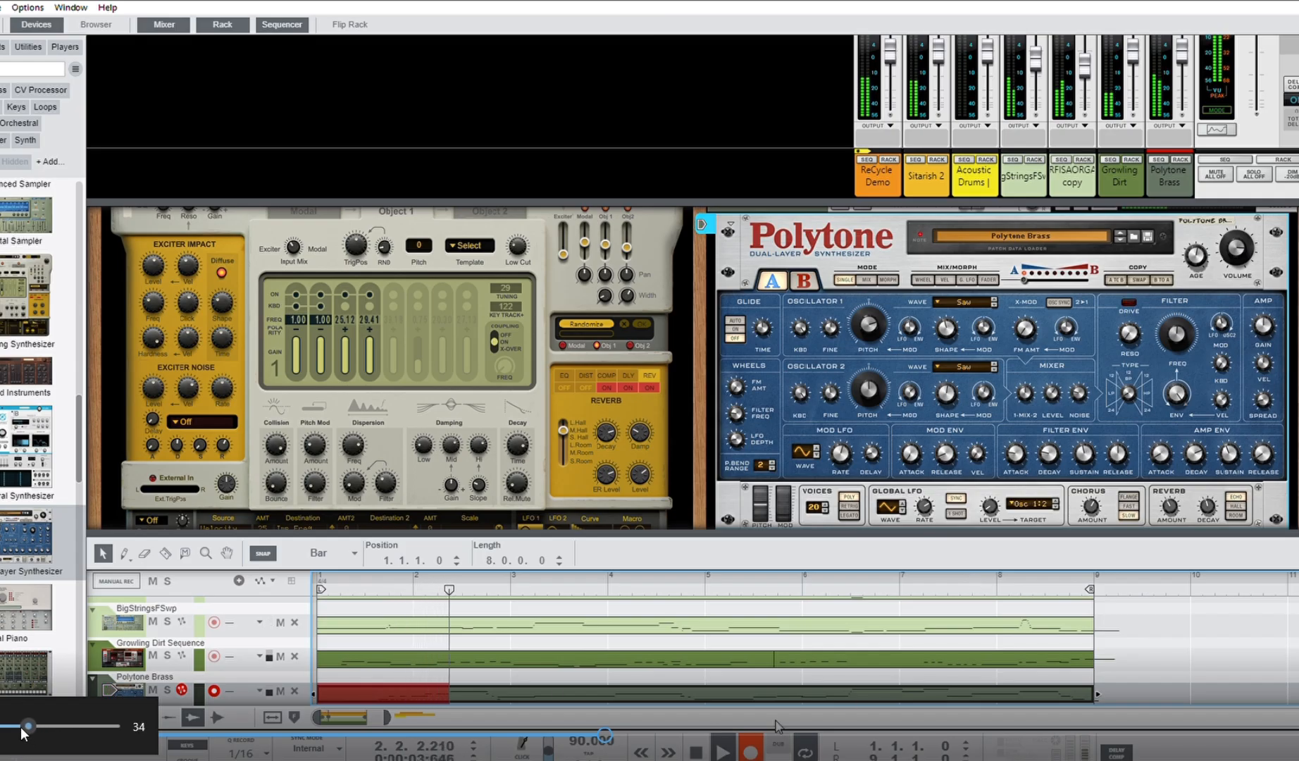
click(751, 747)
In the Polytone Brass clip, set the note snap to 1/4 and copy the first two C 3 notes to the start of bar 1
drag(610, 534, 610, 351)
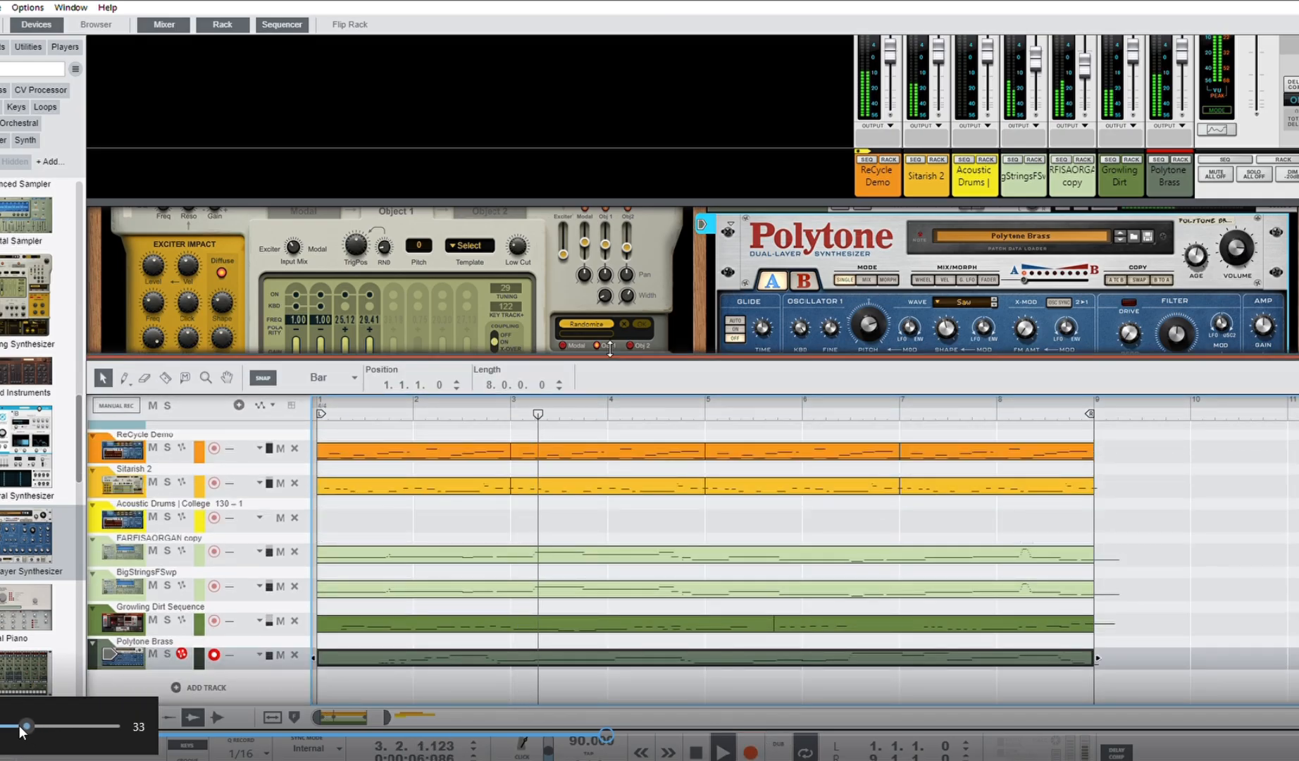
double_click(368, 656)
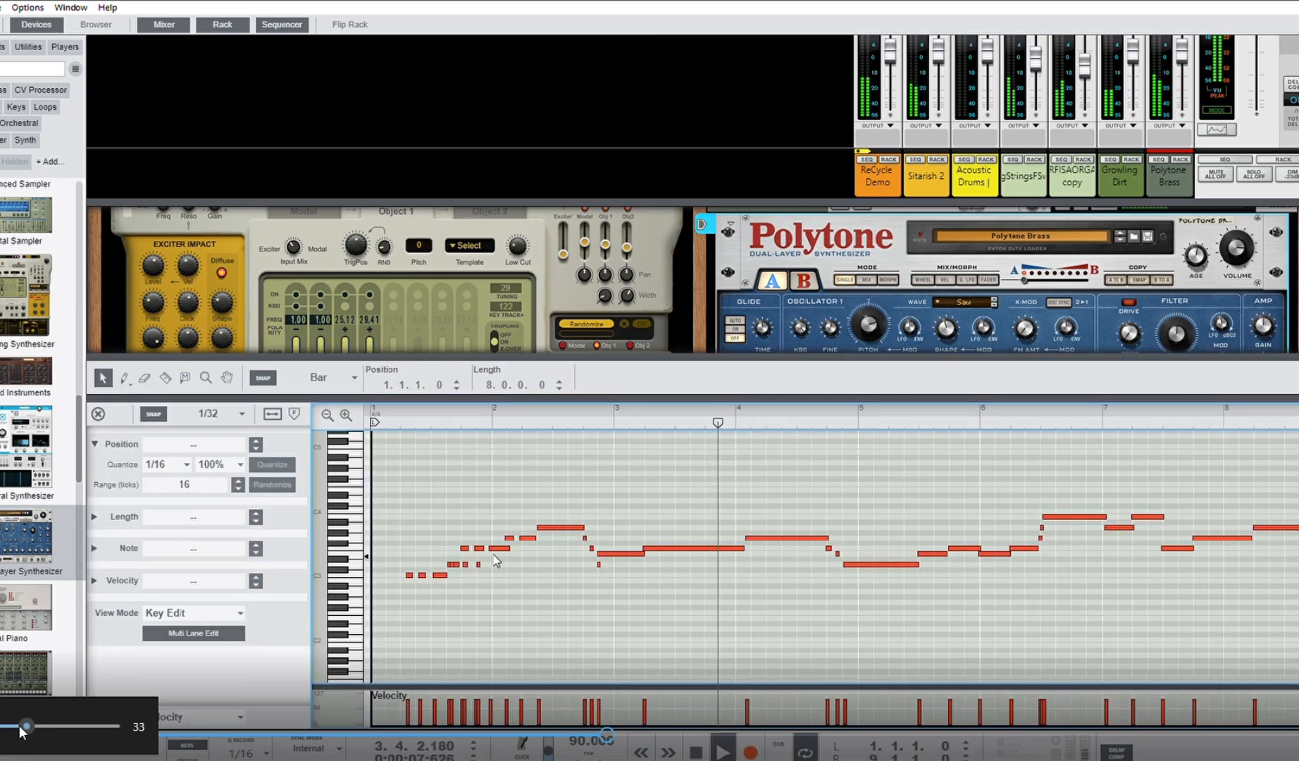
click(410, 574)
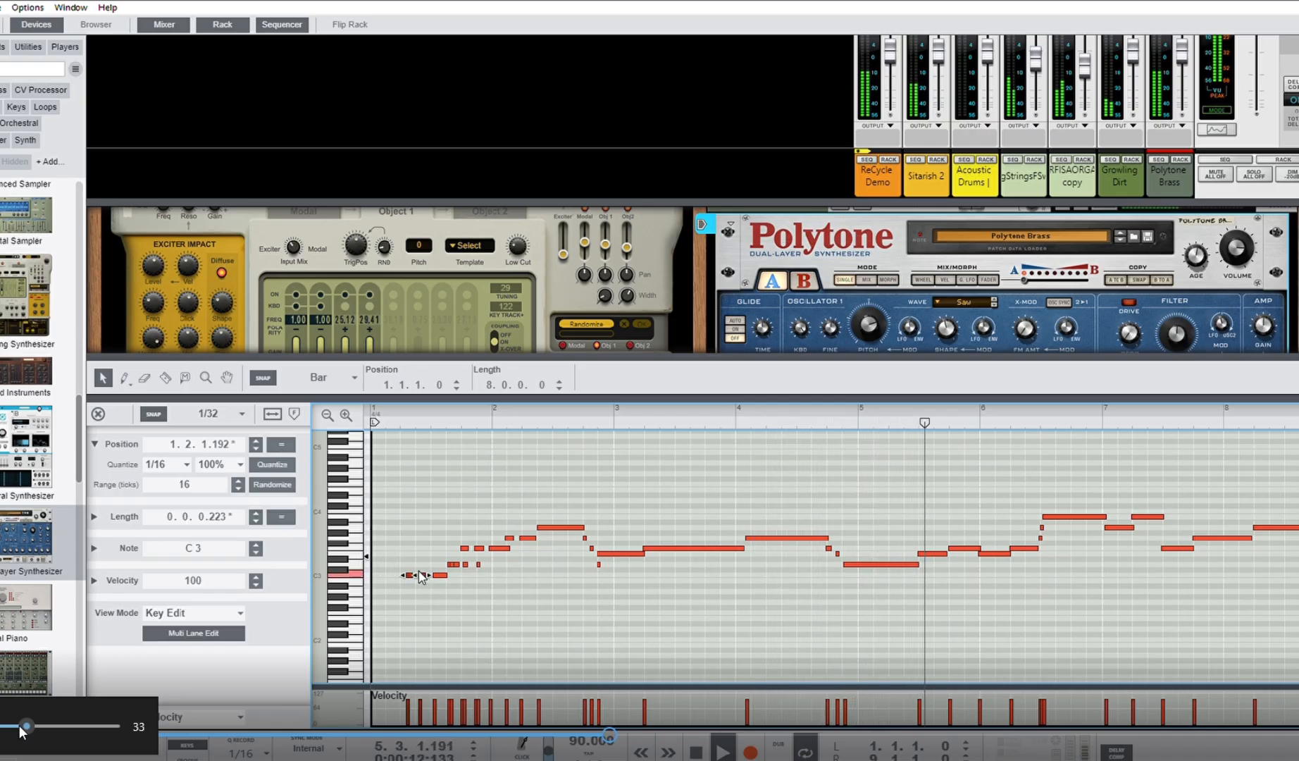
click(222, 448)
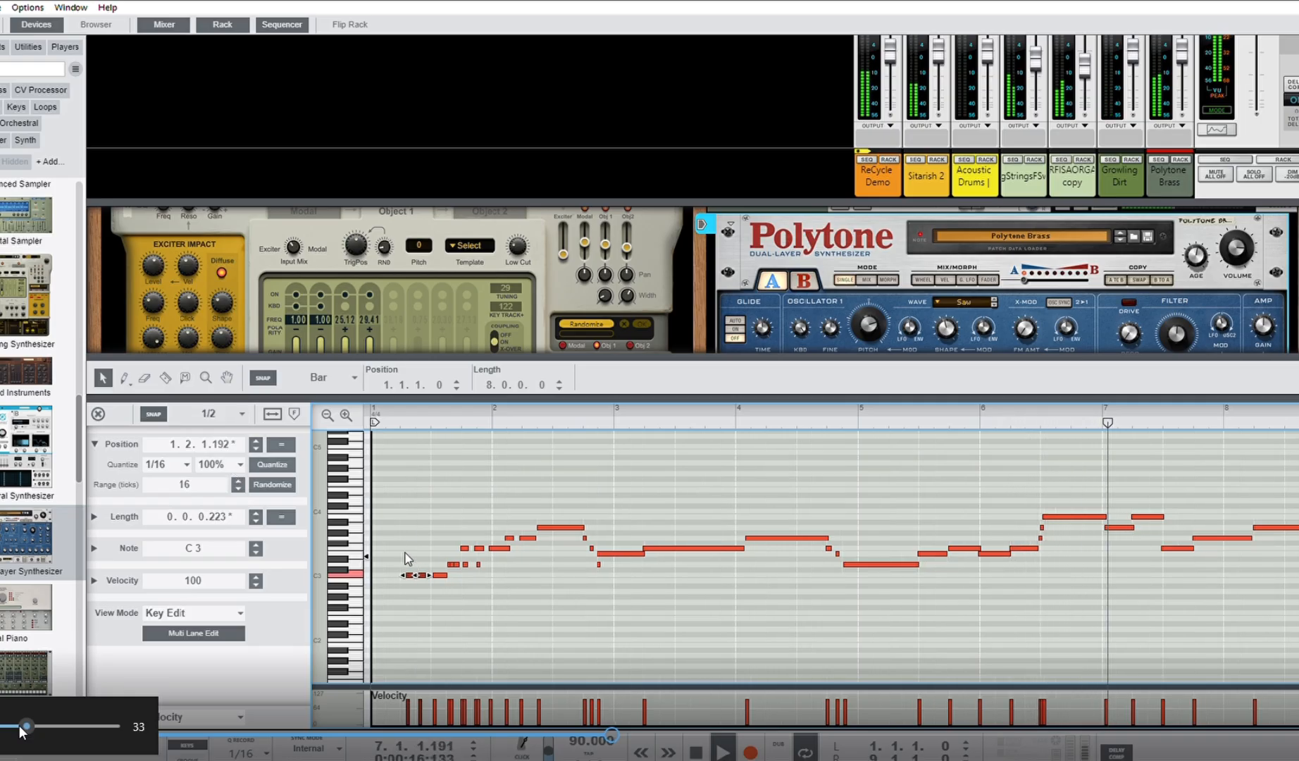
click(217, 415)
click(221, 472)
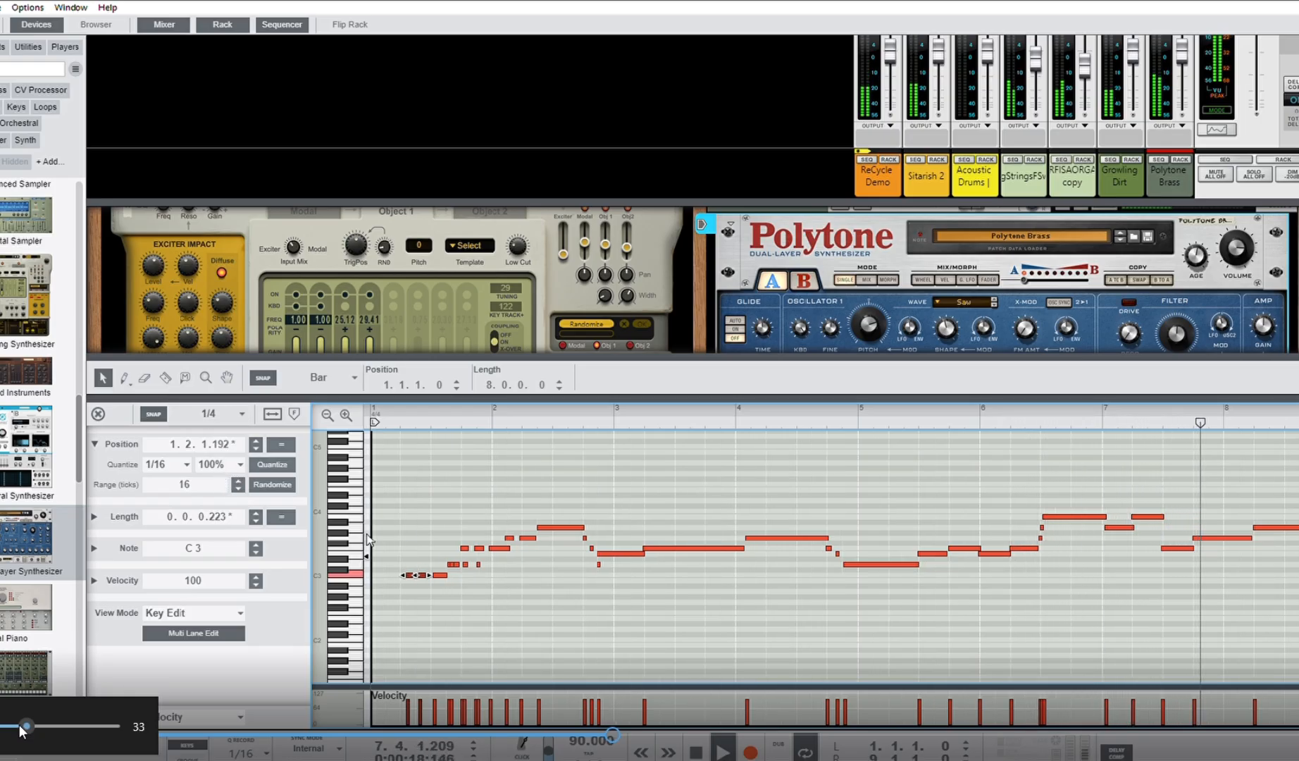
drag(408, 562, 388, 562)
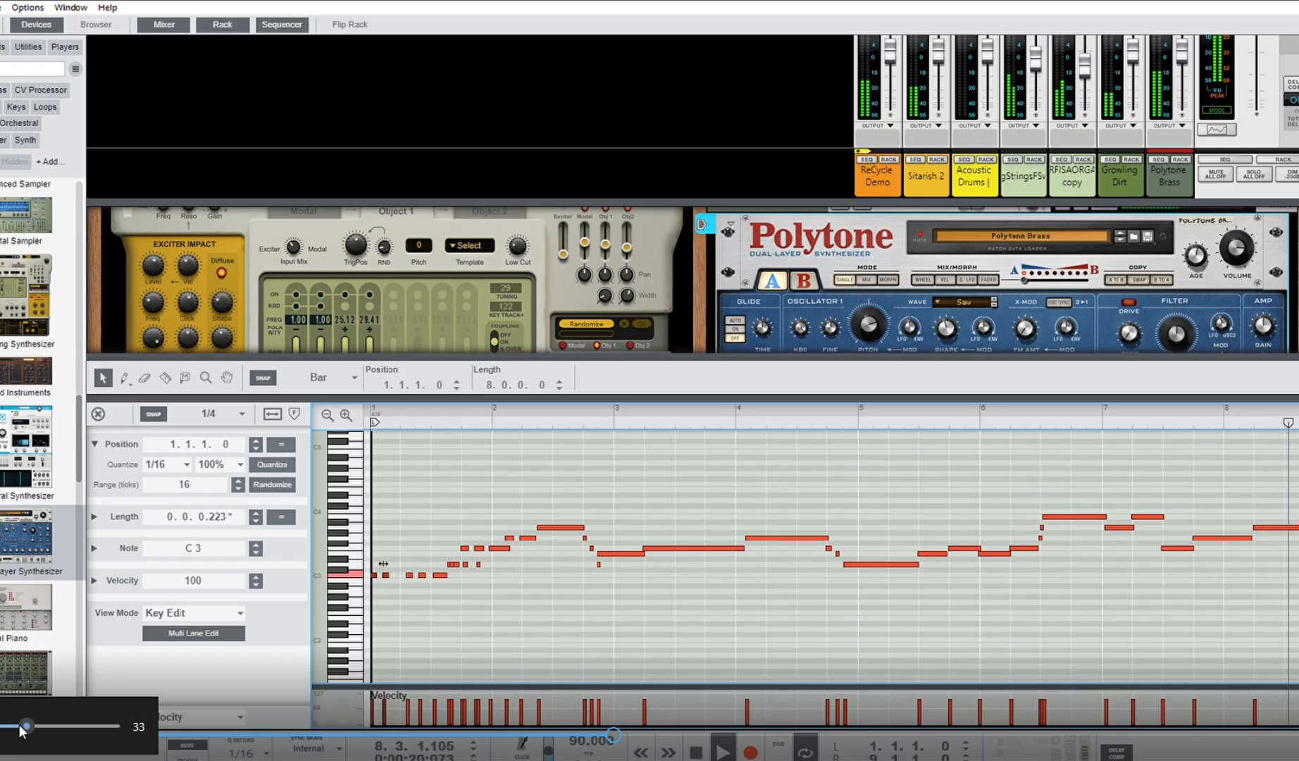
click(395, 436)
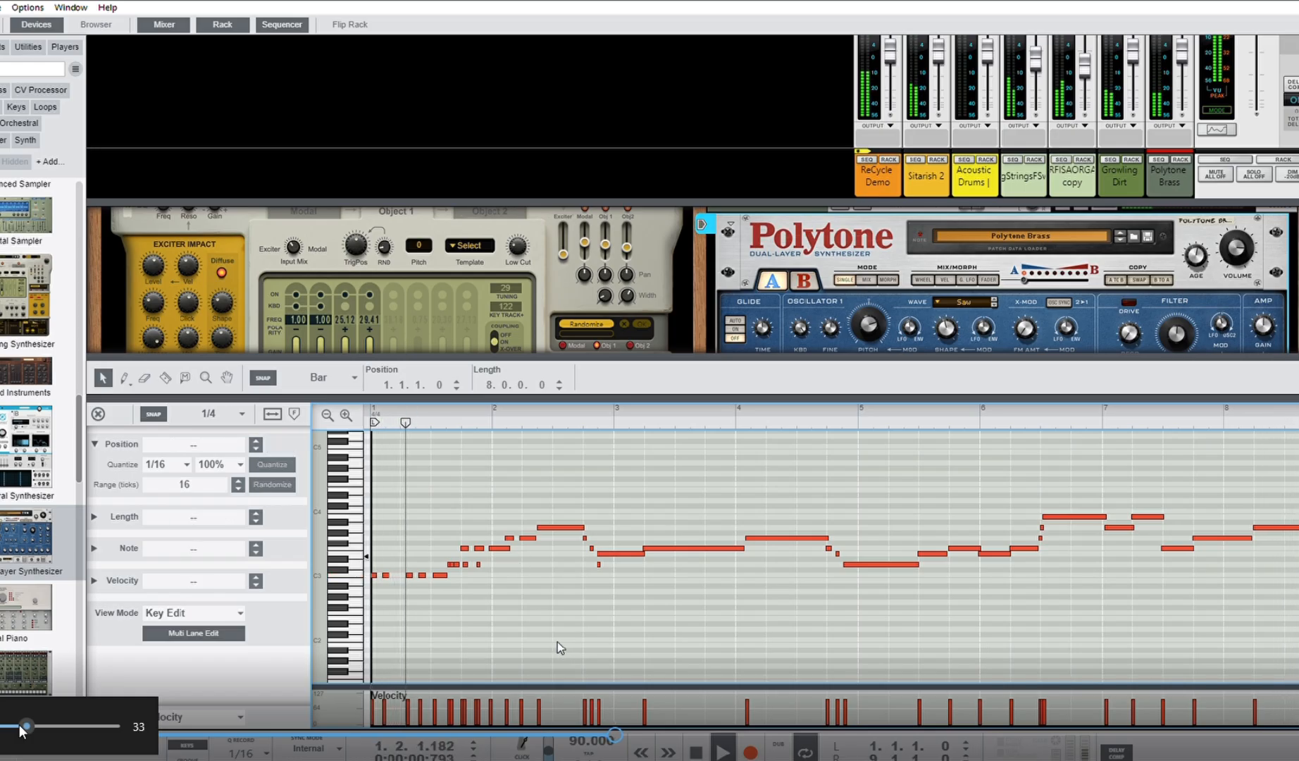
Enlarge the rack, add a Combinator with the Strings and Horns patch, and raise its mix channel level to 2.89 dB
drag(705, 350, 769, 545)
scroll(219, 328, down, 8)
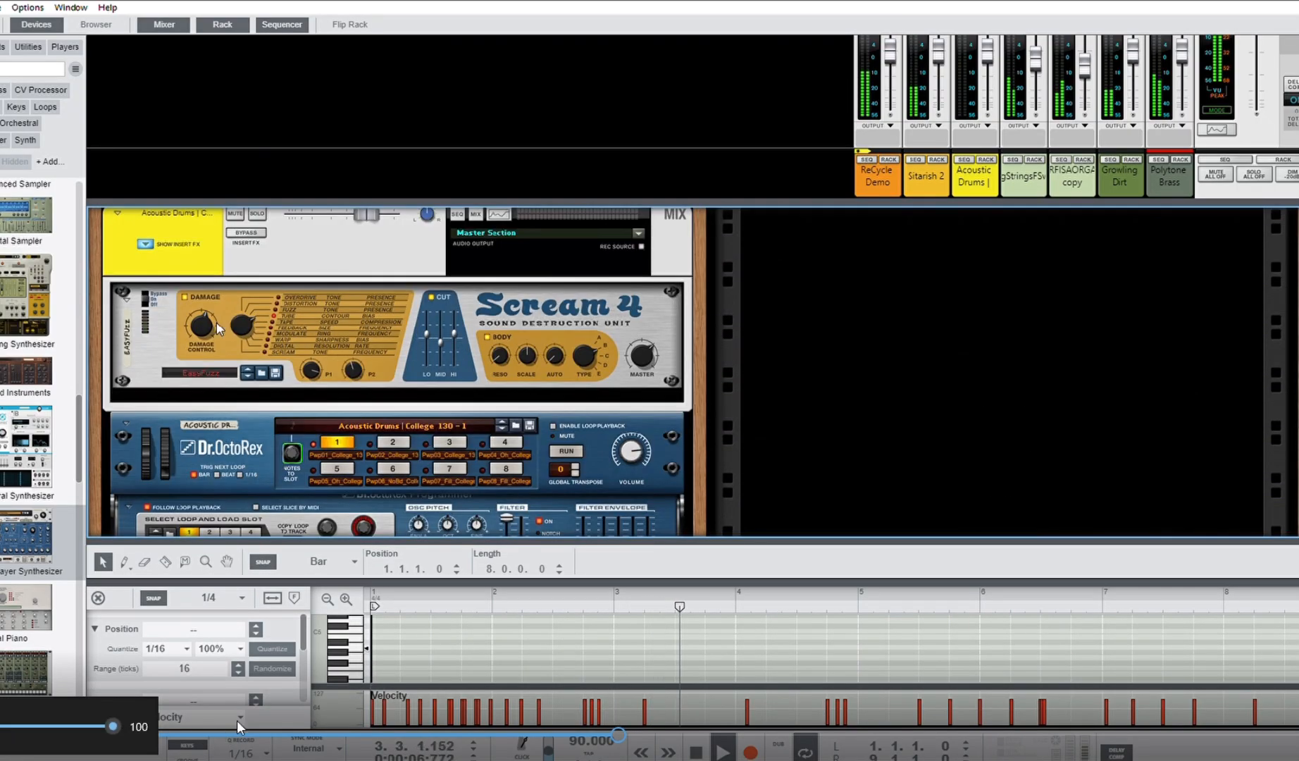
scroll(217, 324, up, 1)
scroll(42, 451, down, 5)
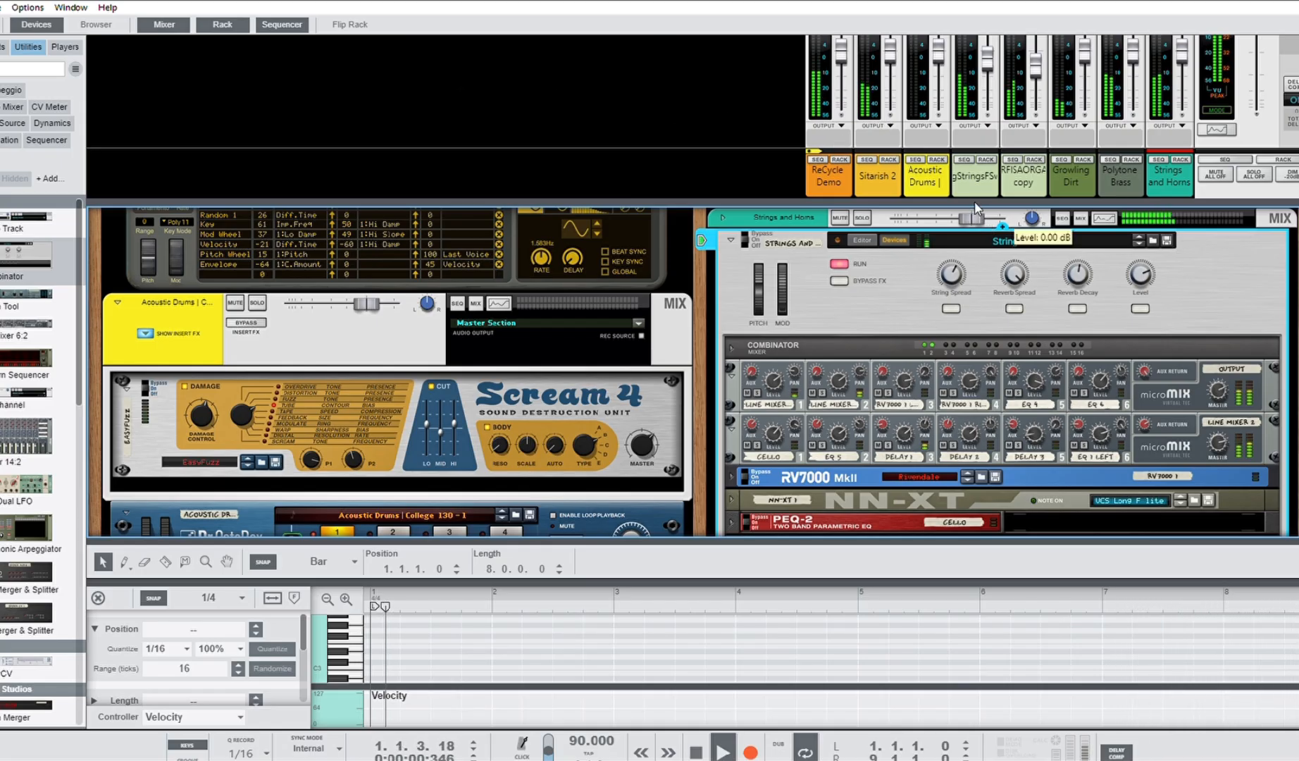
drag(975, 206, 982, 208)
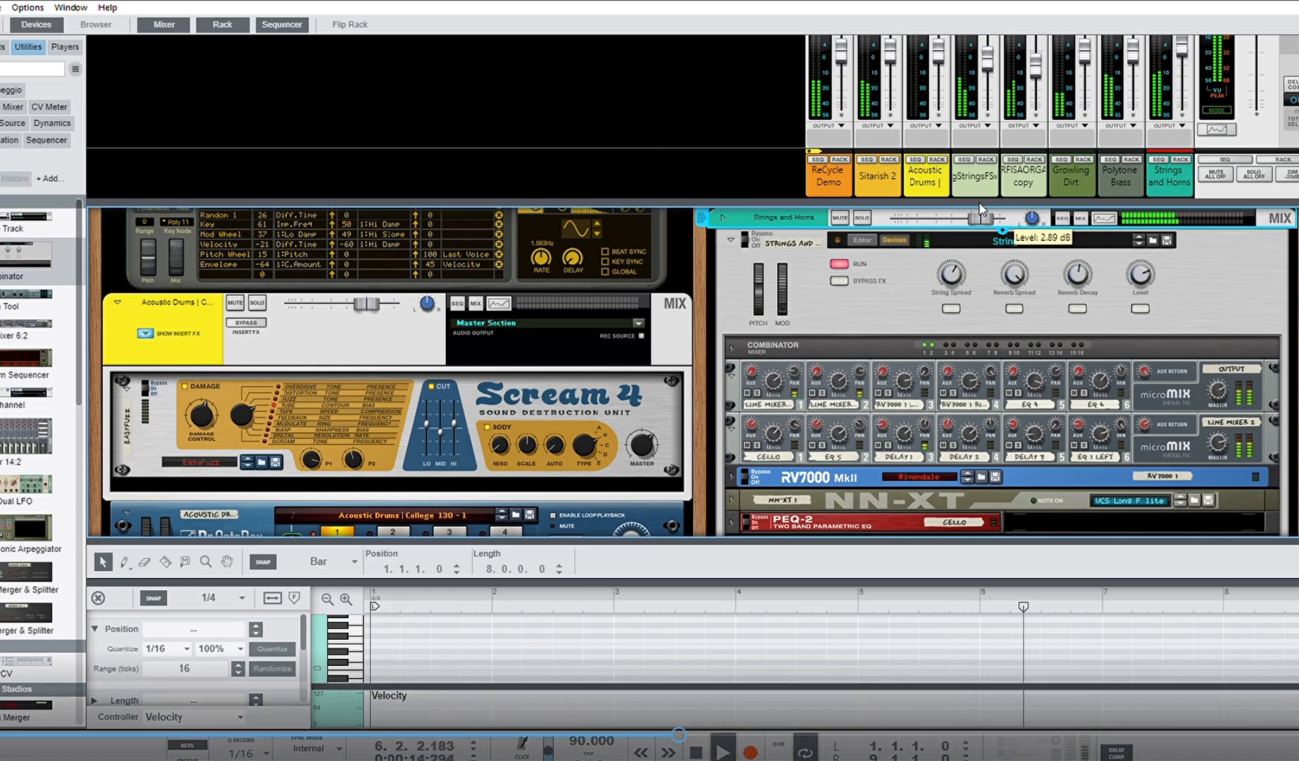
drag(112, 727, 32, 729)
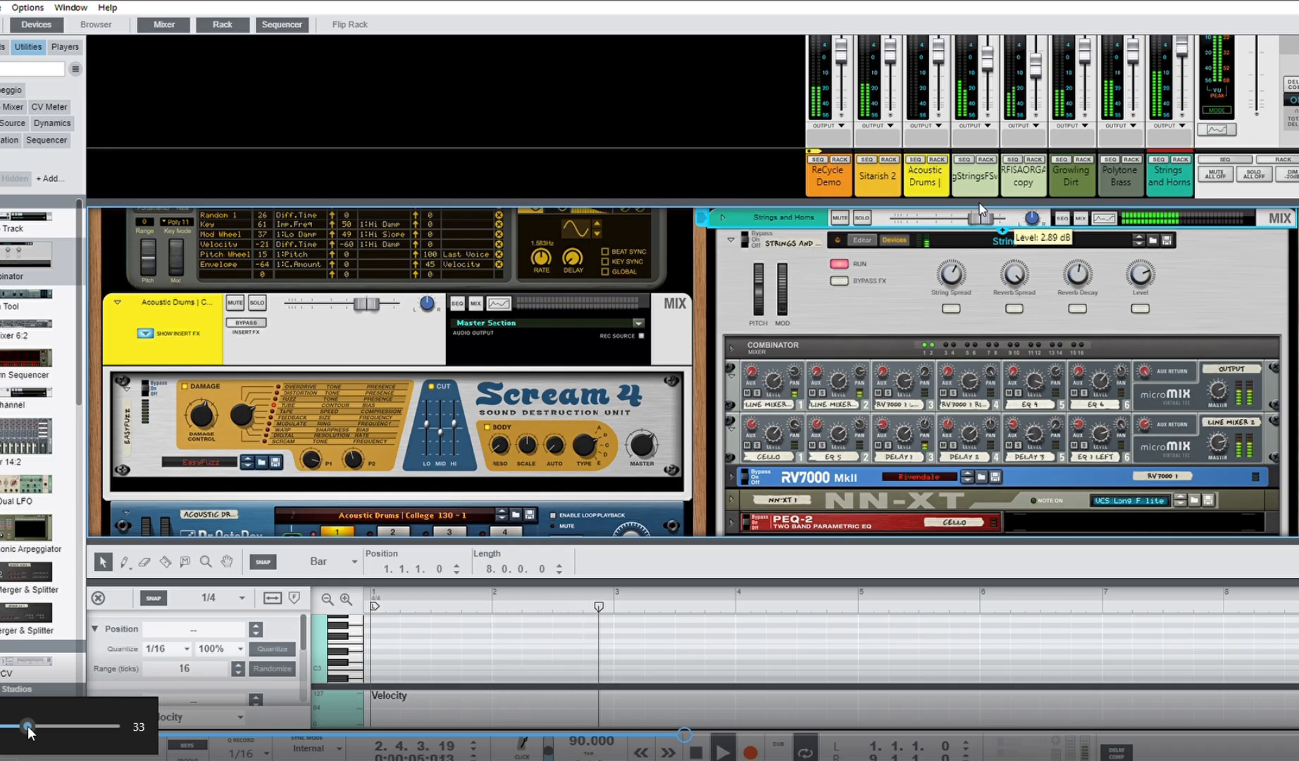
drag(28, 728, 111, 727)
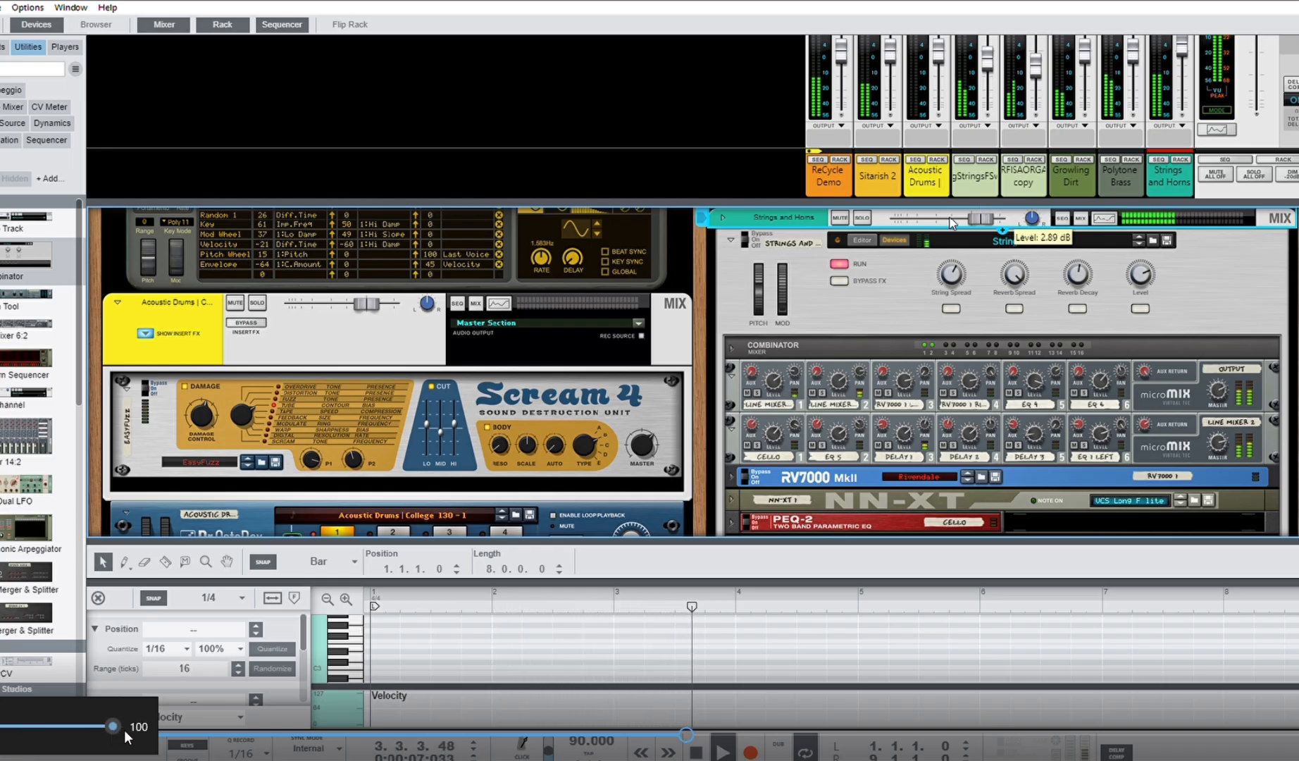
Close the note editor, enlarge the sequencer, and move the spare clips beyond the loop to bar 100
click(98, 597)
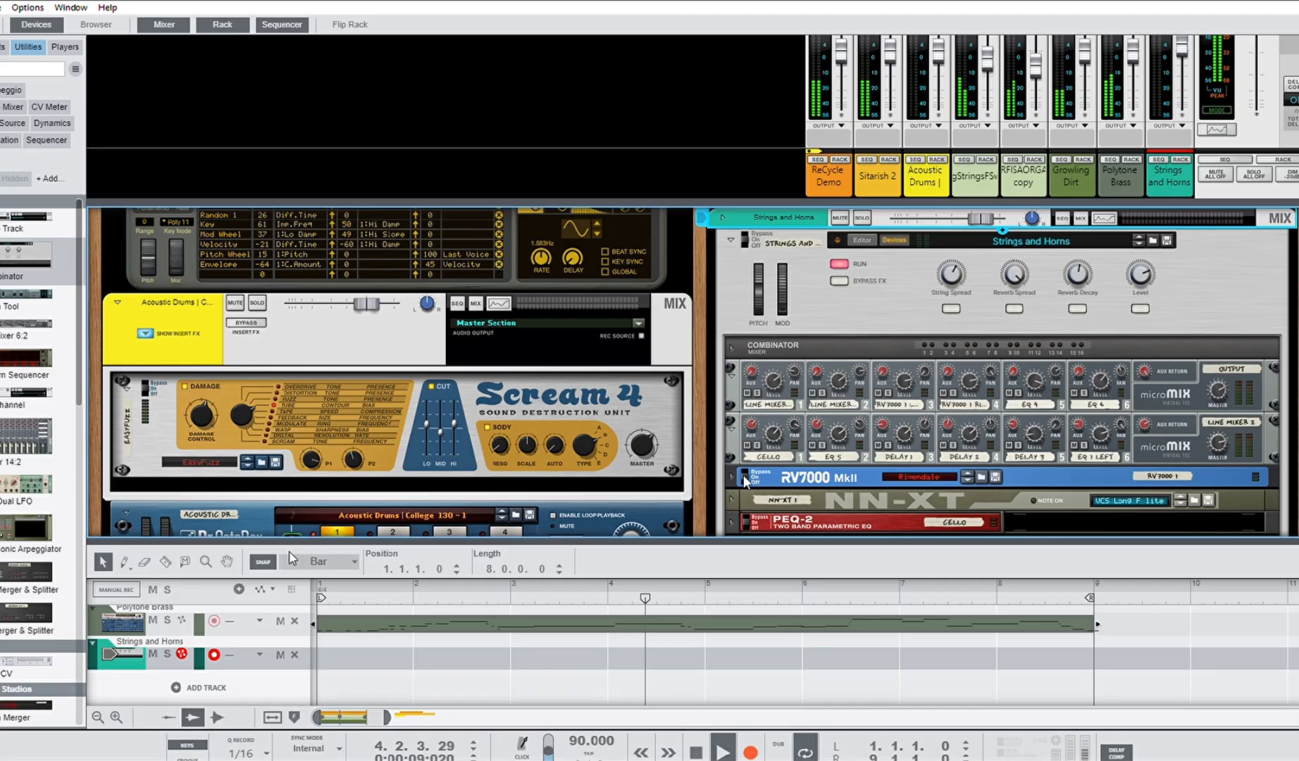
drag(317, 538, 384, 275)
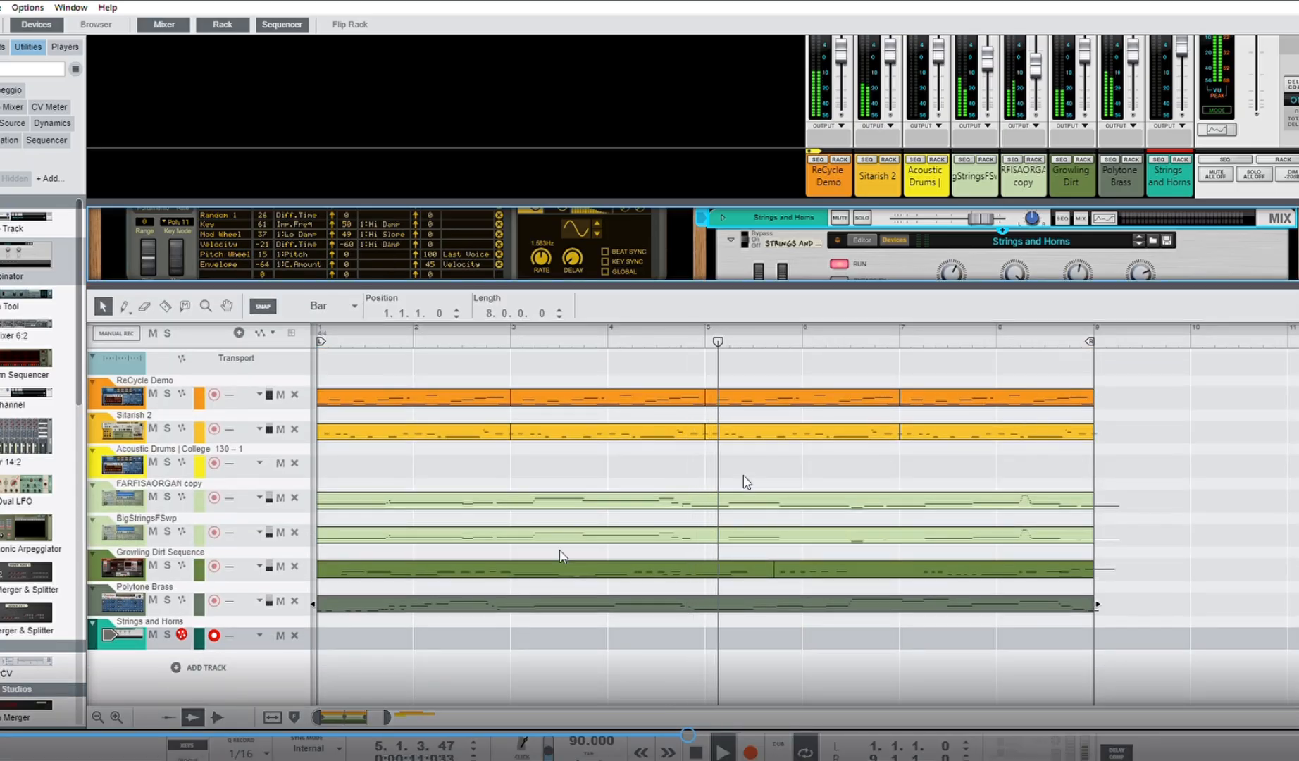
click(400, 711)
drag(410, 712, 902, 693)
drag(574, 384, 1296, 466)
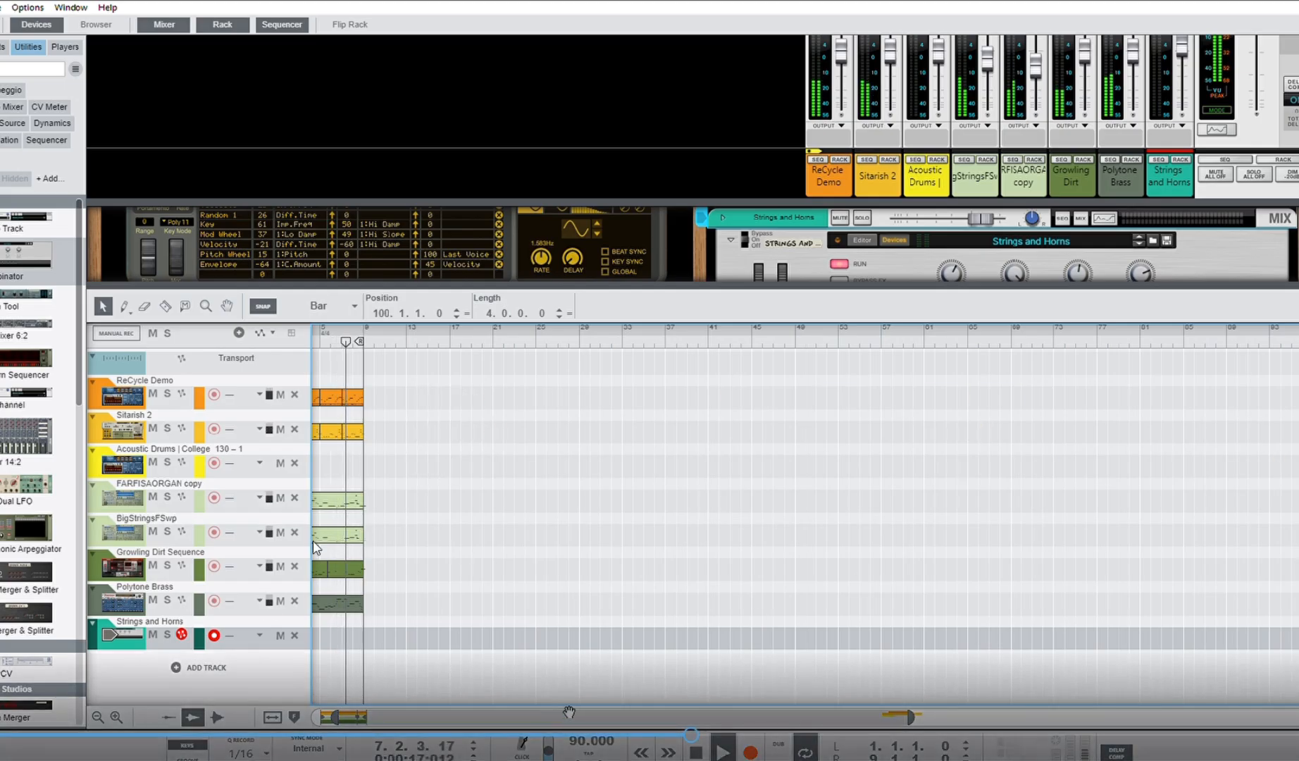
Copy all the recorded clips repeatedly, end to end, from bar 9 onward and extend the loop's end to bar 105
drag(570, 714, 428, 706)
drag(443, 386, 428, 595)
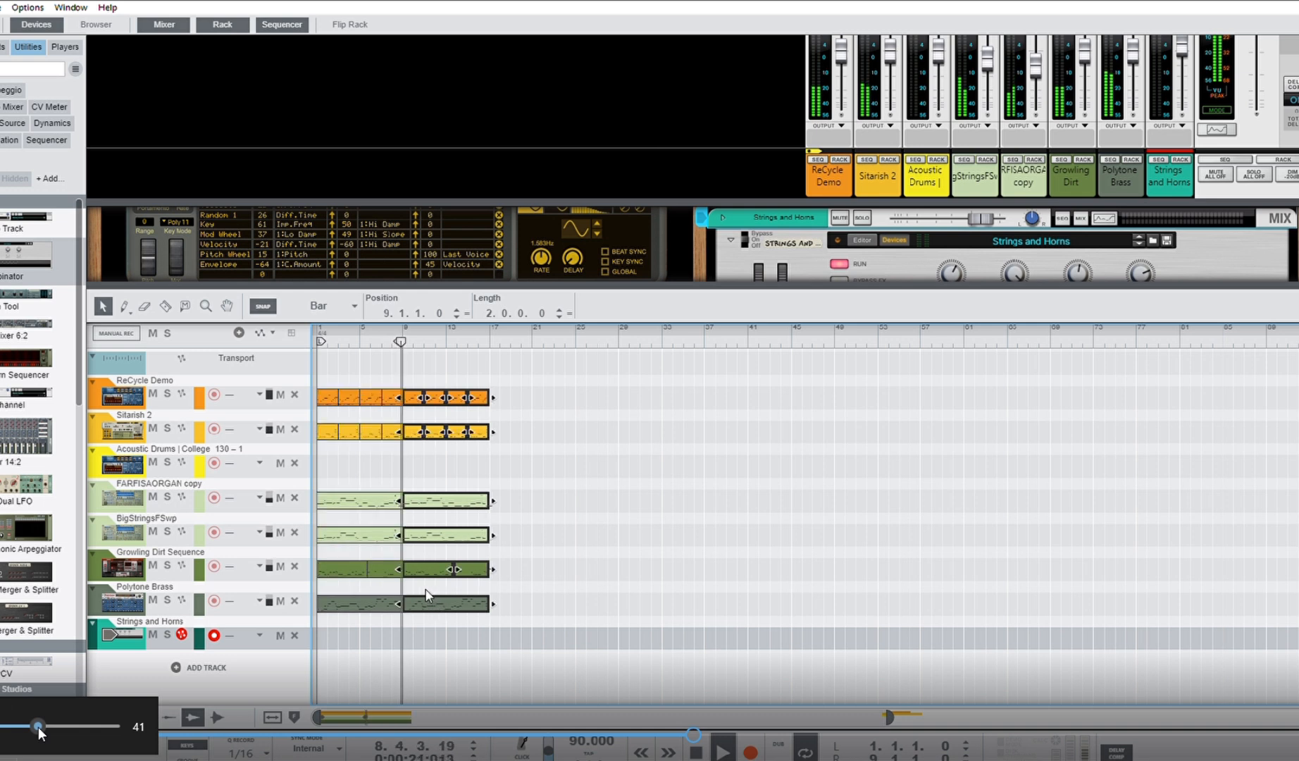
drag(582, 378, 511, 592)
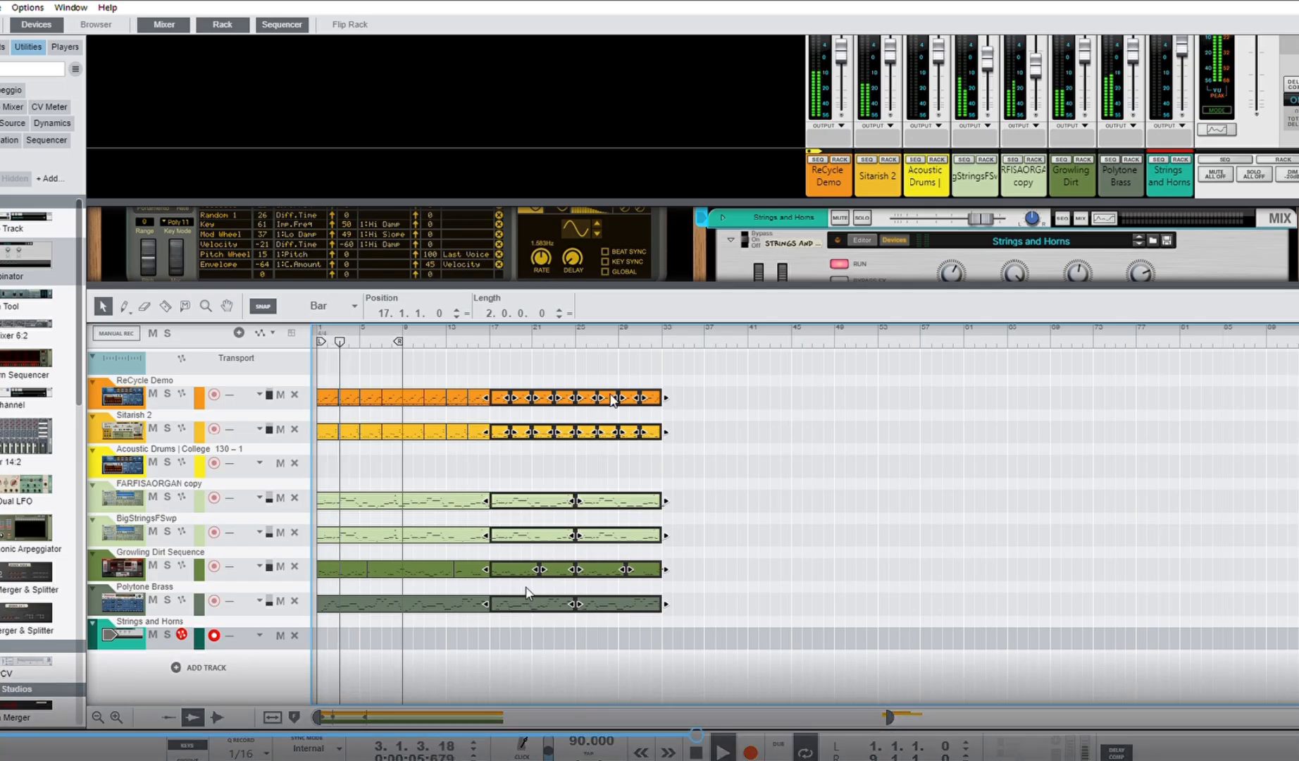
drag(528, 596, 685, 588)
drag(863, 380, 848, 596)
click(852, 619)
drag(399, 341, 1298, 353)
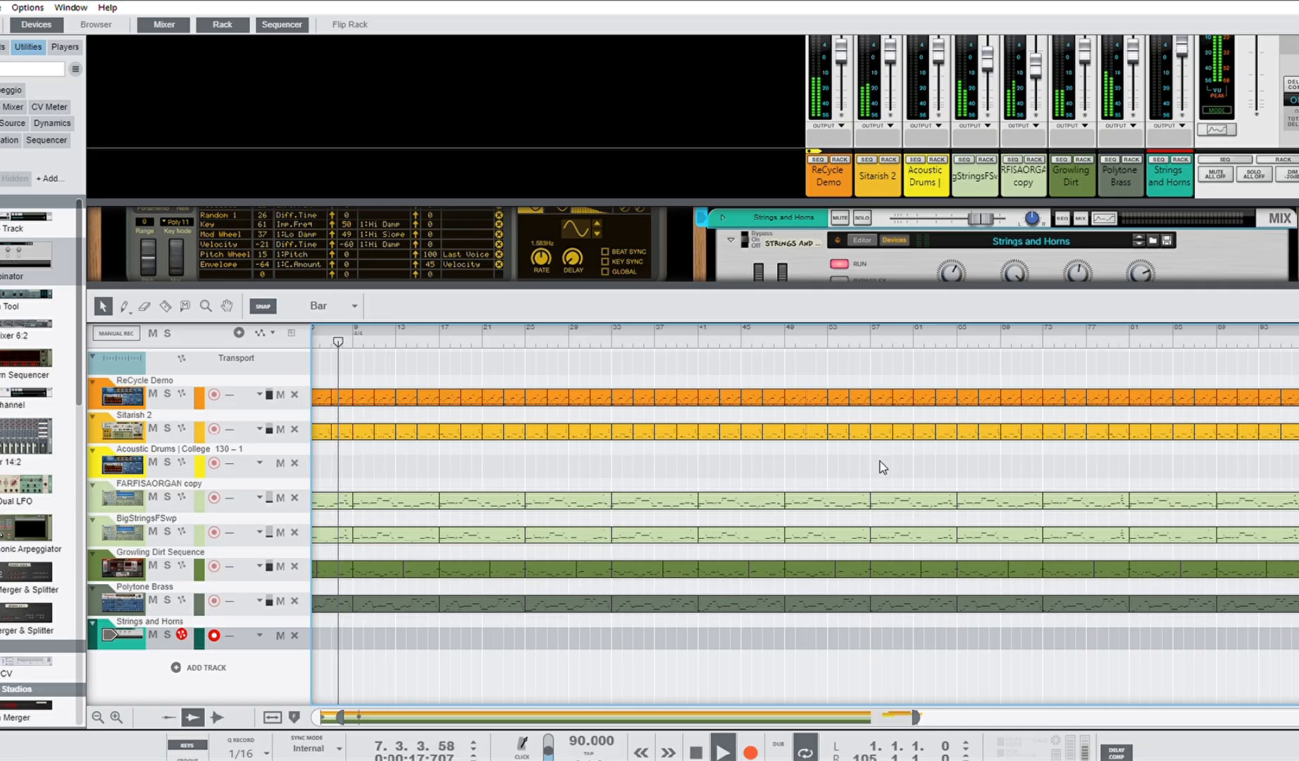
Record a 91-bar part on the Strings and Horns track from bar 8 and return playback to about bar 13
click(753, 748)
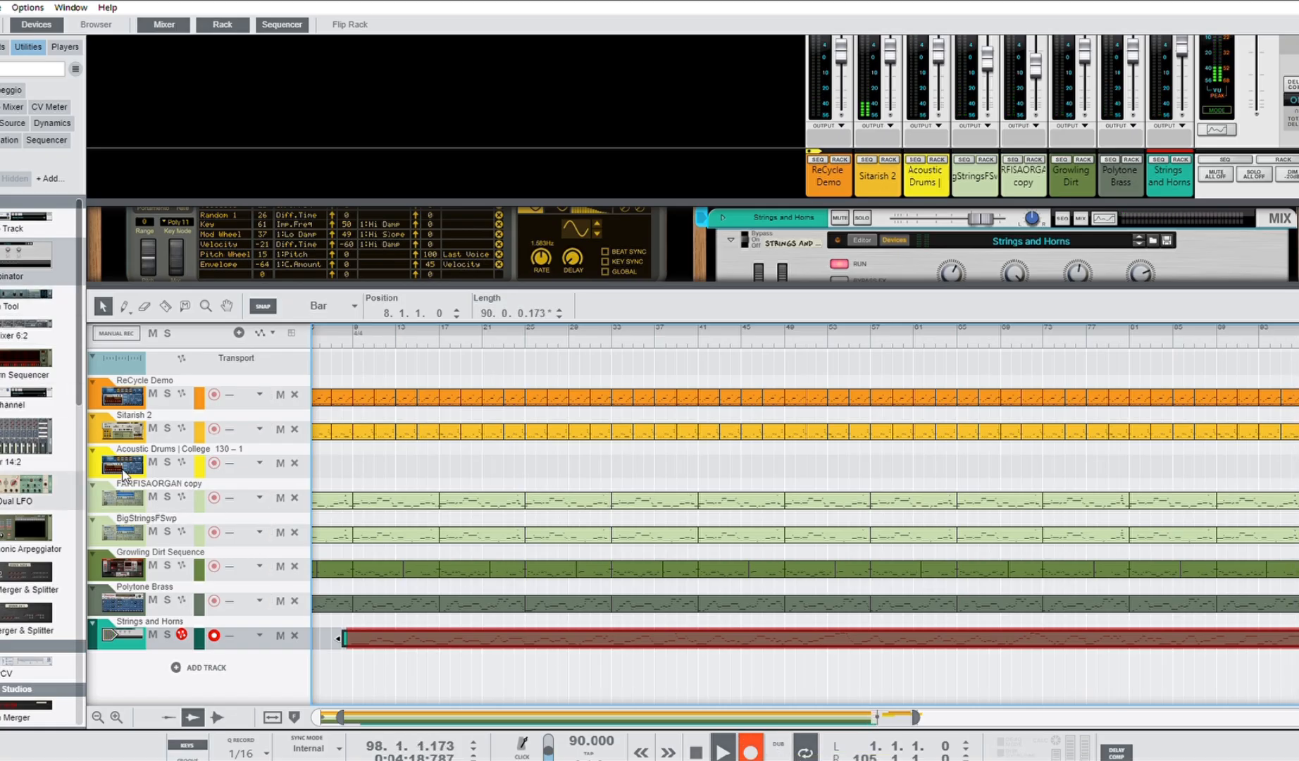
click(400, 325)
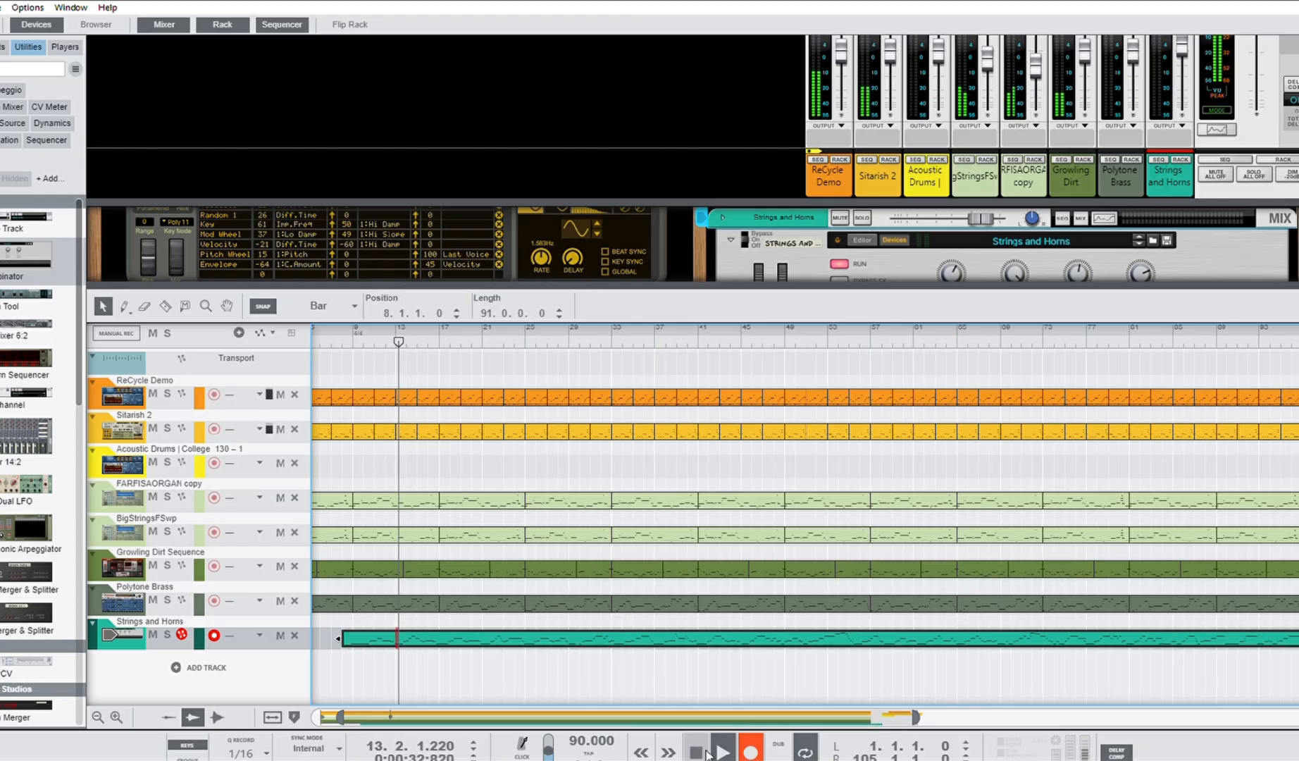
click(750, 748)
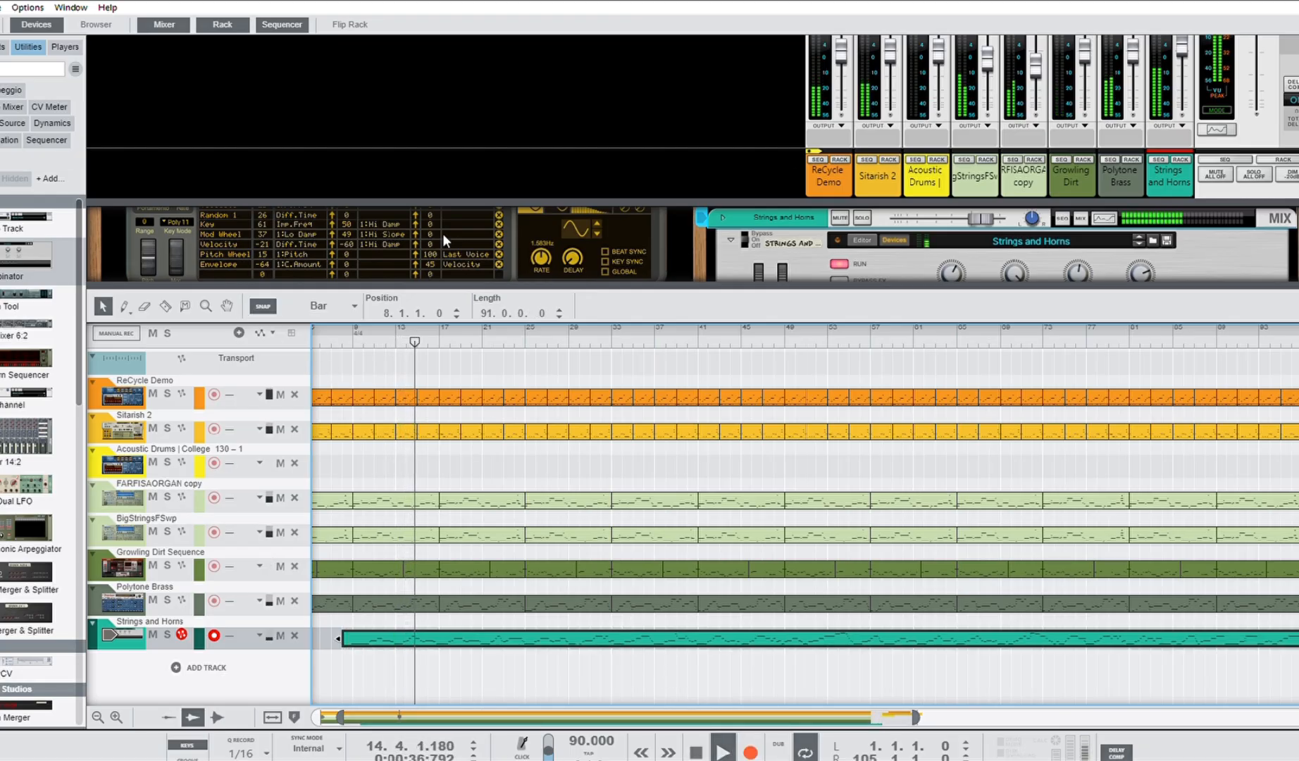
Enlarge the rack and delete the RV7000 MkII Reverb below the MClass Equalizer on the Sitarish 2 channel
mouse_move(756, 279)
mouse_down()
mouse_move(756, 329)
mouse_move(756, 299)
mouse_up()
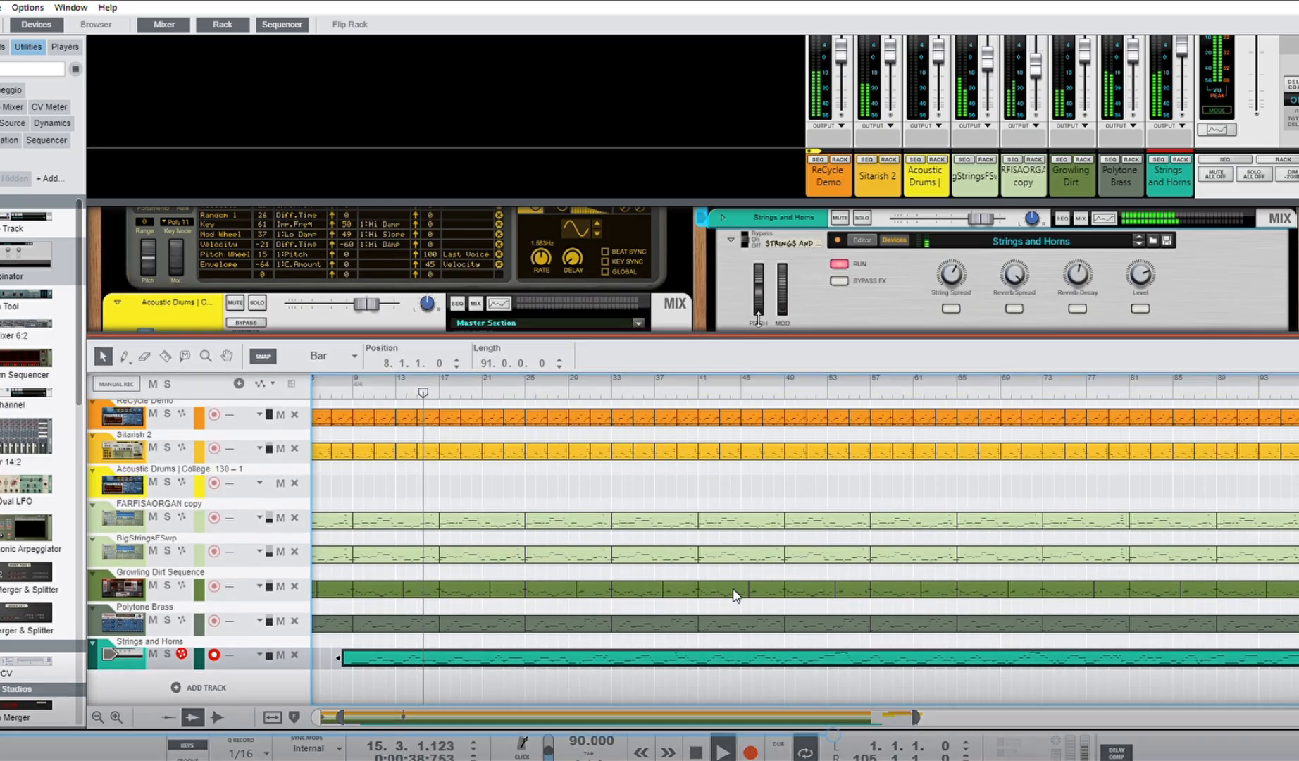
scroll(728, 260, down, 2)
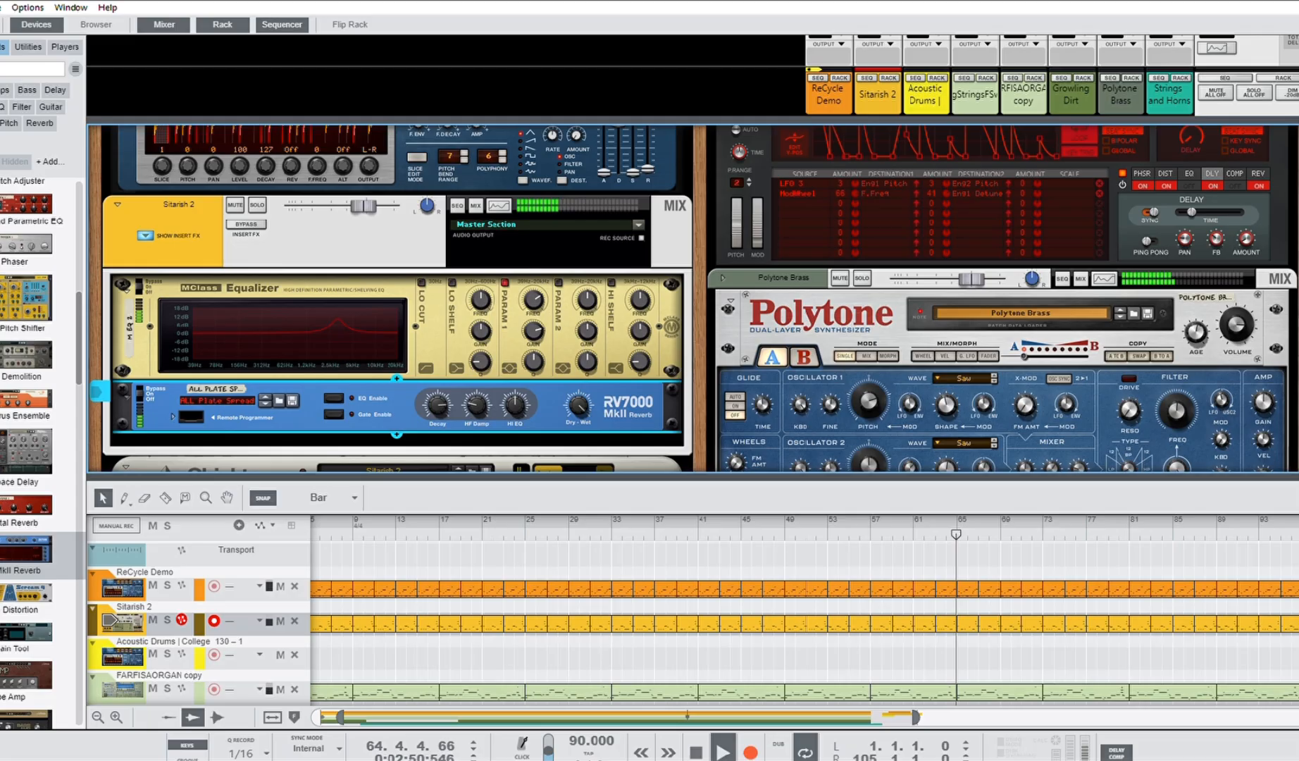
key(Delete)
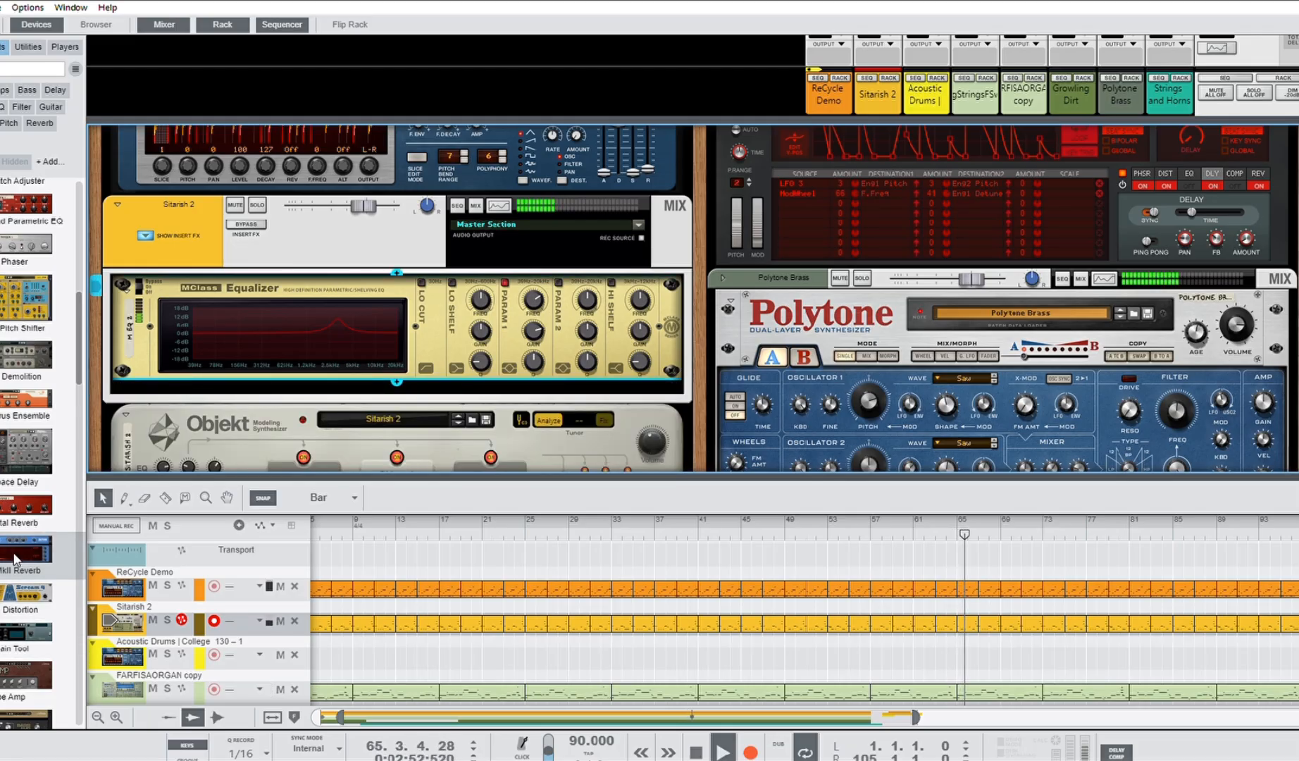
Add an RV7000 MkII Reverb above the MClass Equalizer on the Sitarish 2 channel and set its Dry/Wet to 38
drag(14, 551, 391, 272)
drag(580, 296, 584, 309)
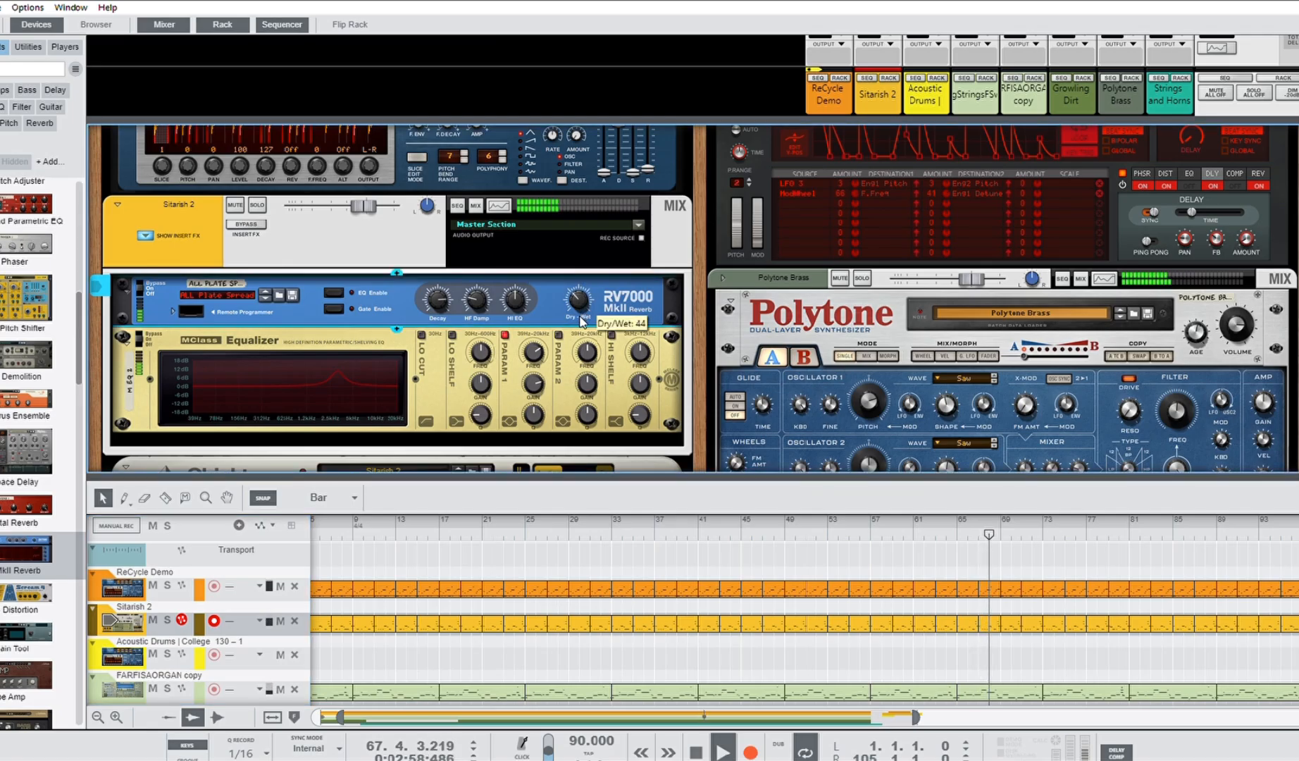
drag(578, 286, 576, 293)
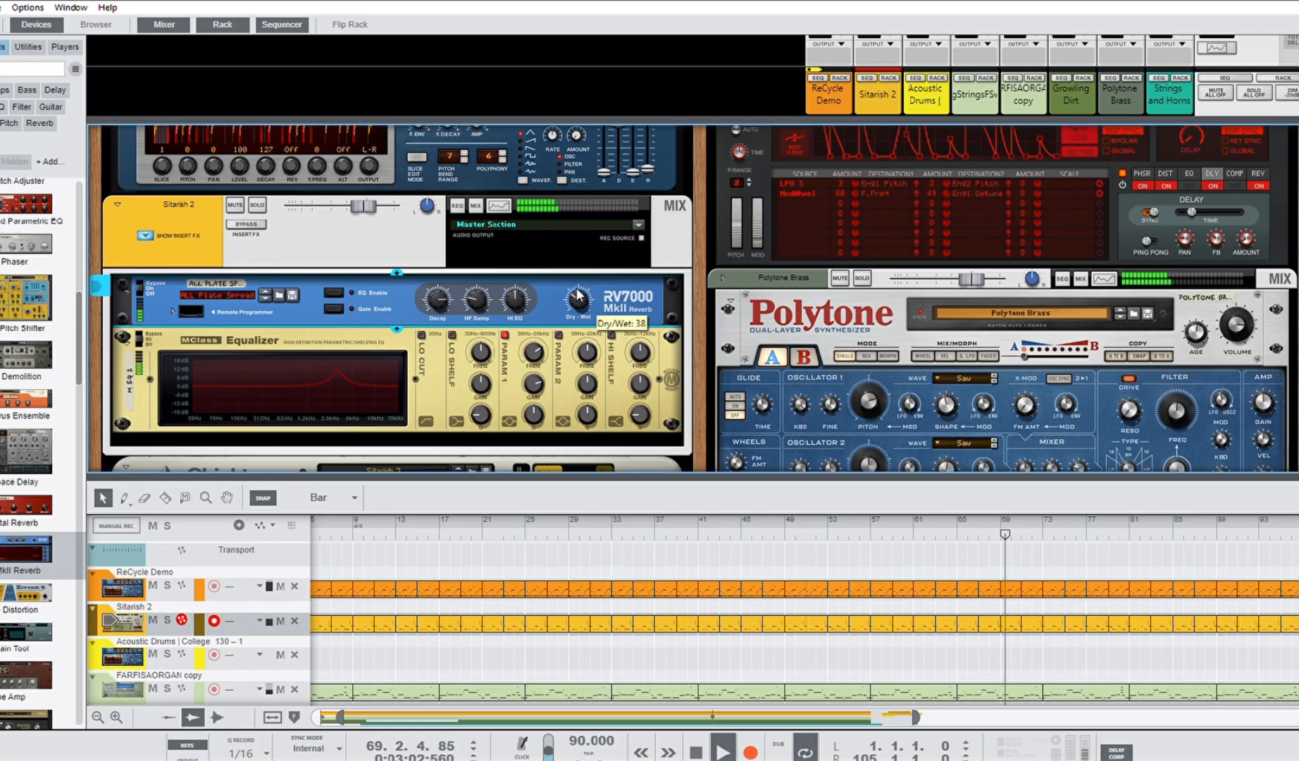
Raise the master volume of the ReCycle Demo Dr. OctoRex to 123
drag(837, 486, 837, 290)
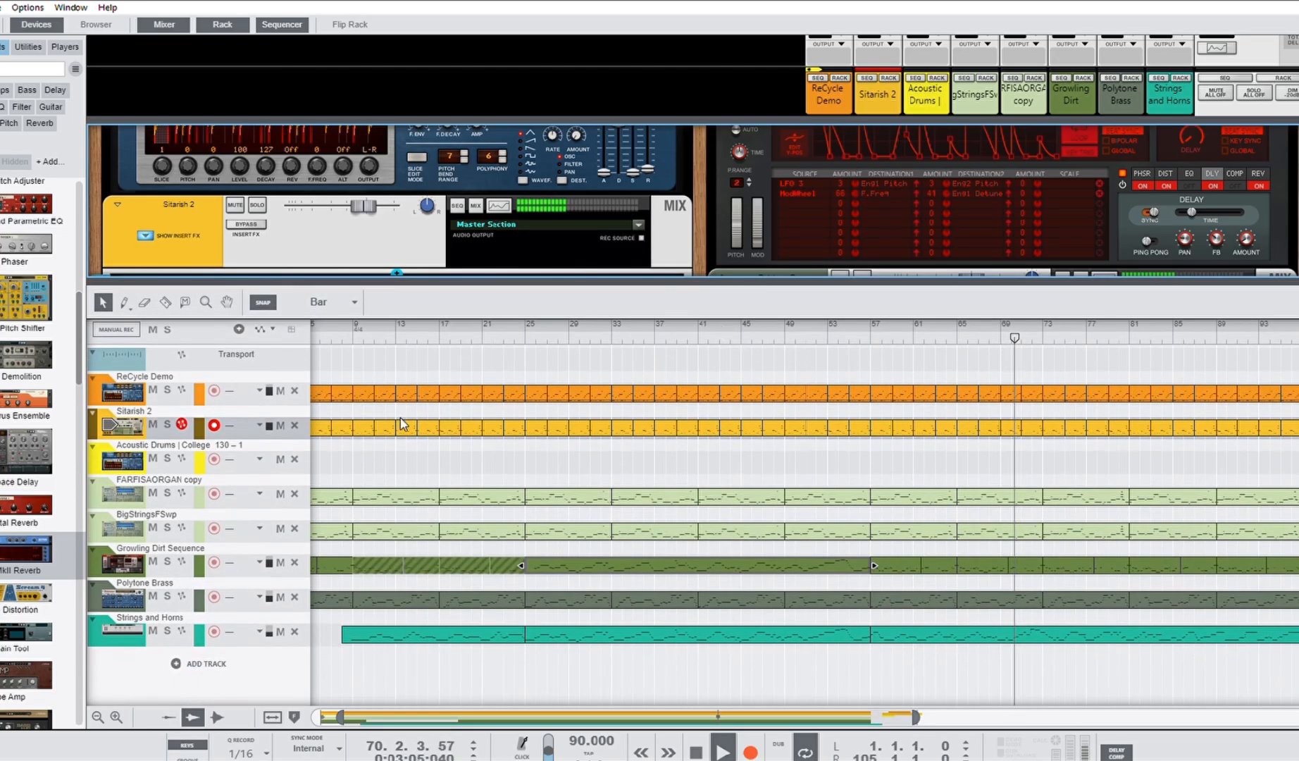
click(158, 381)
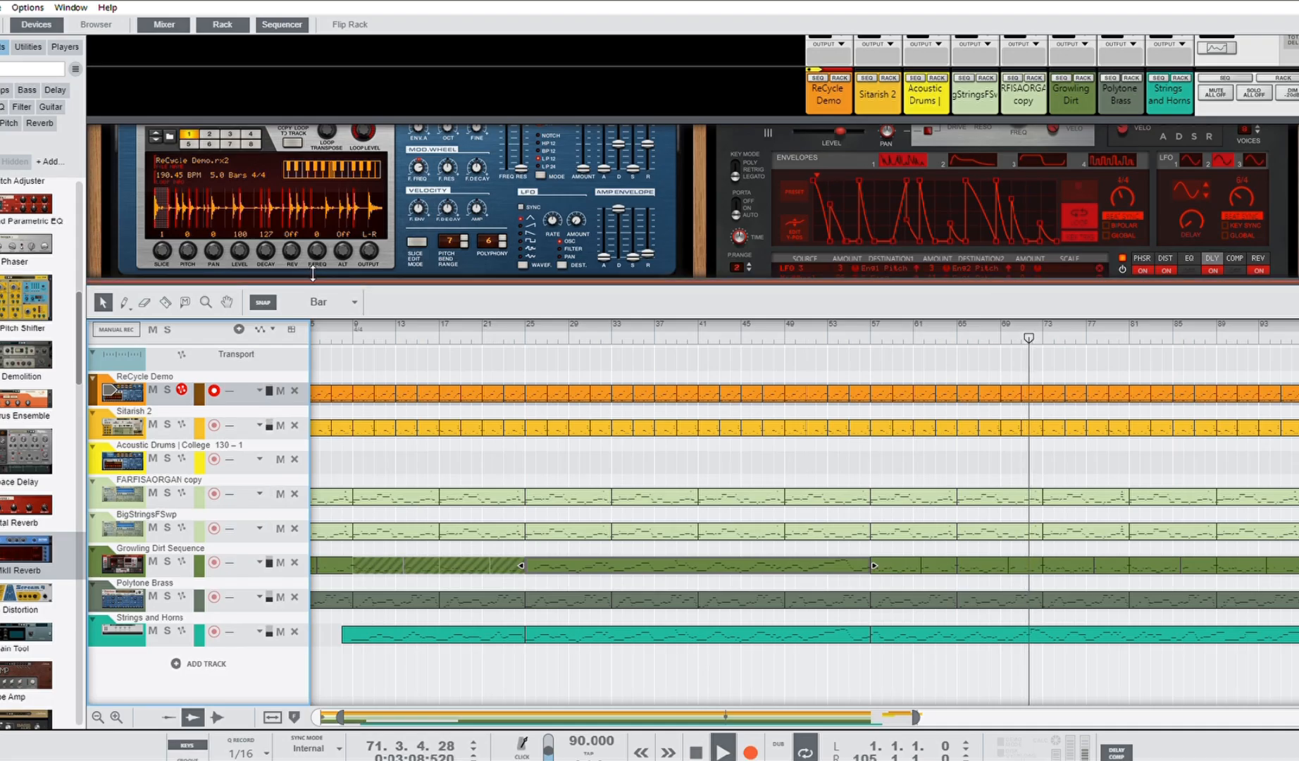
drag(333, 282, 333, 363)
scroll(325, 331, up, 3)
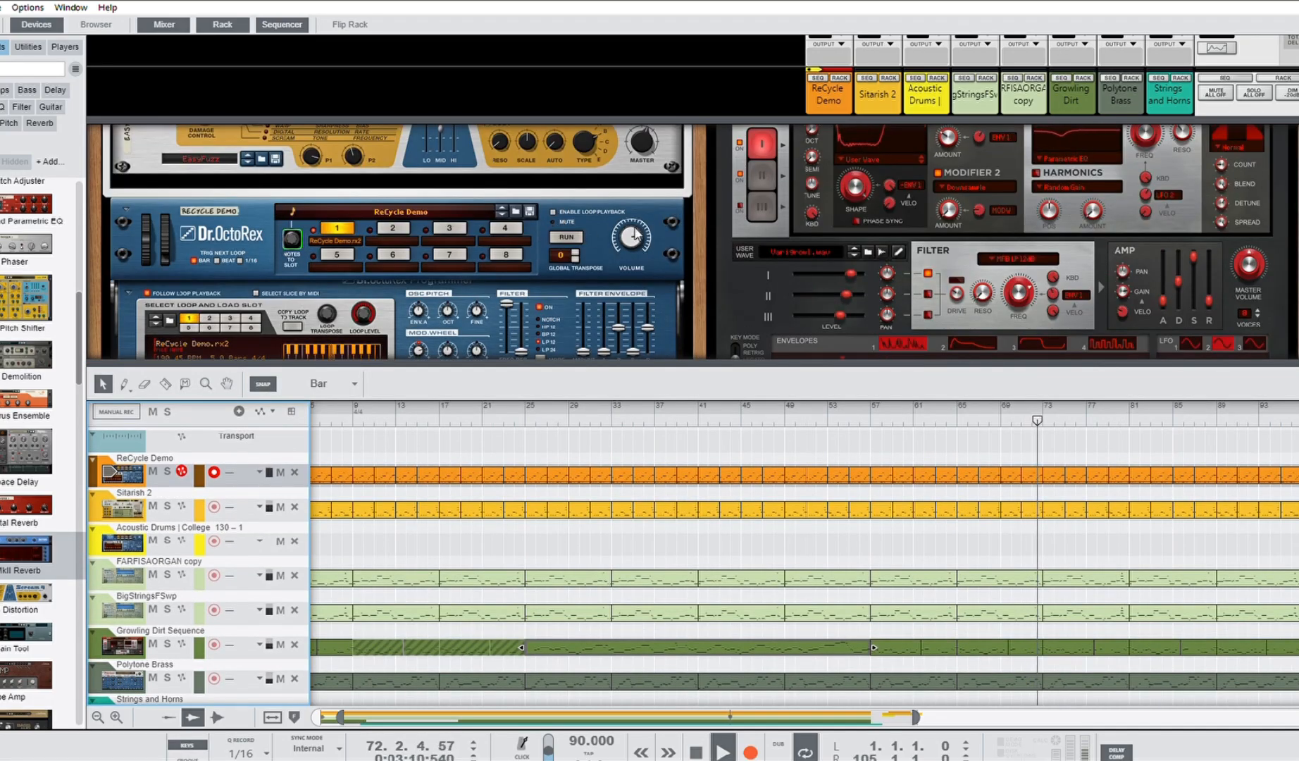
drag(637, 241, 644, 200)
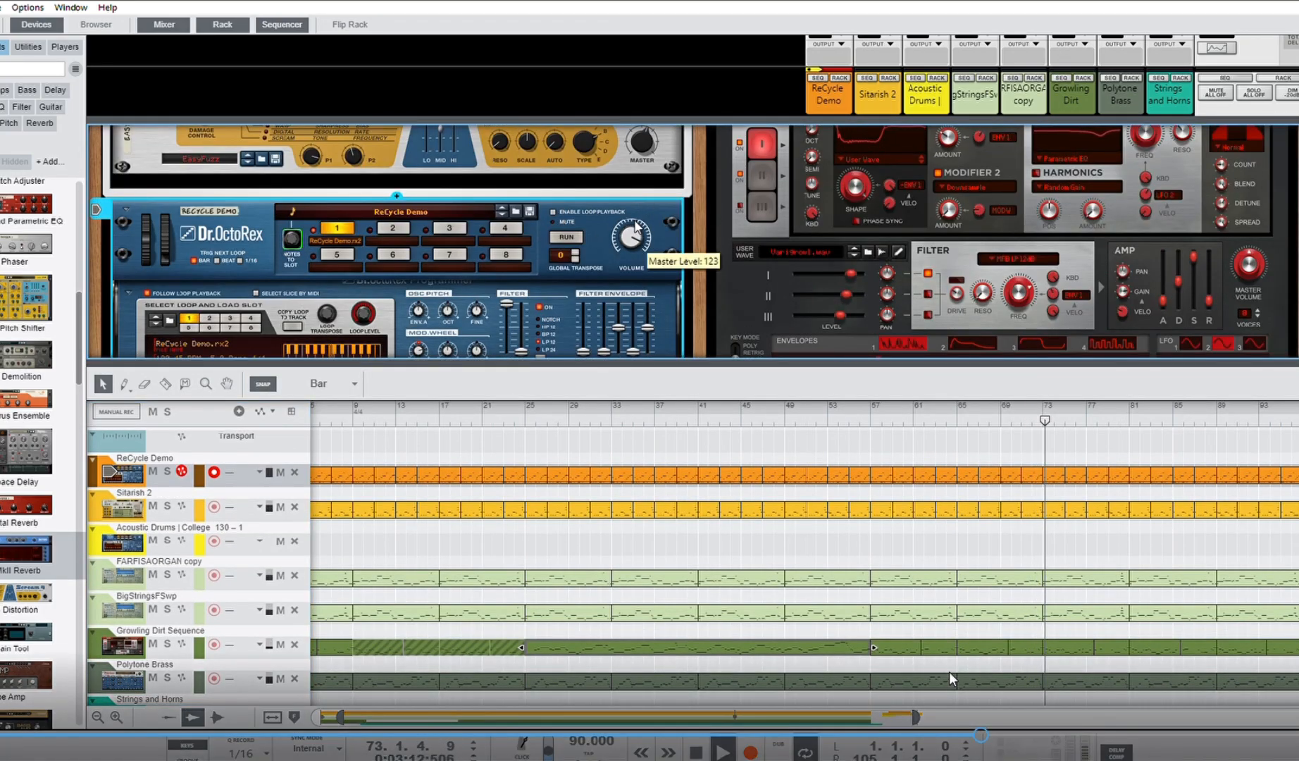
drag(457, 365, 457, 401)
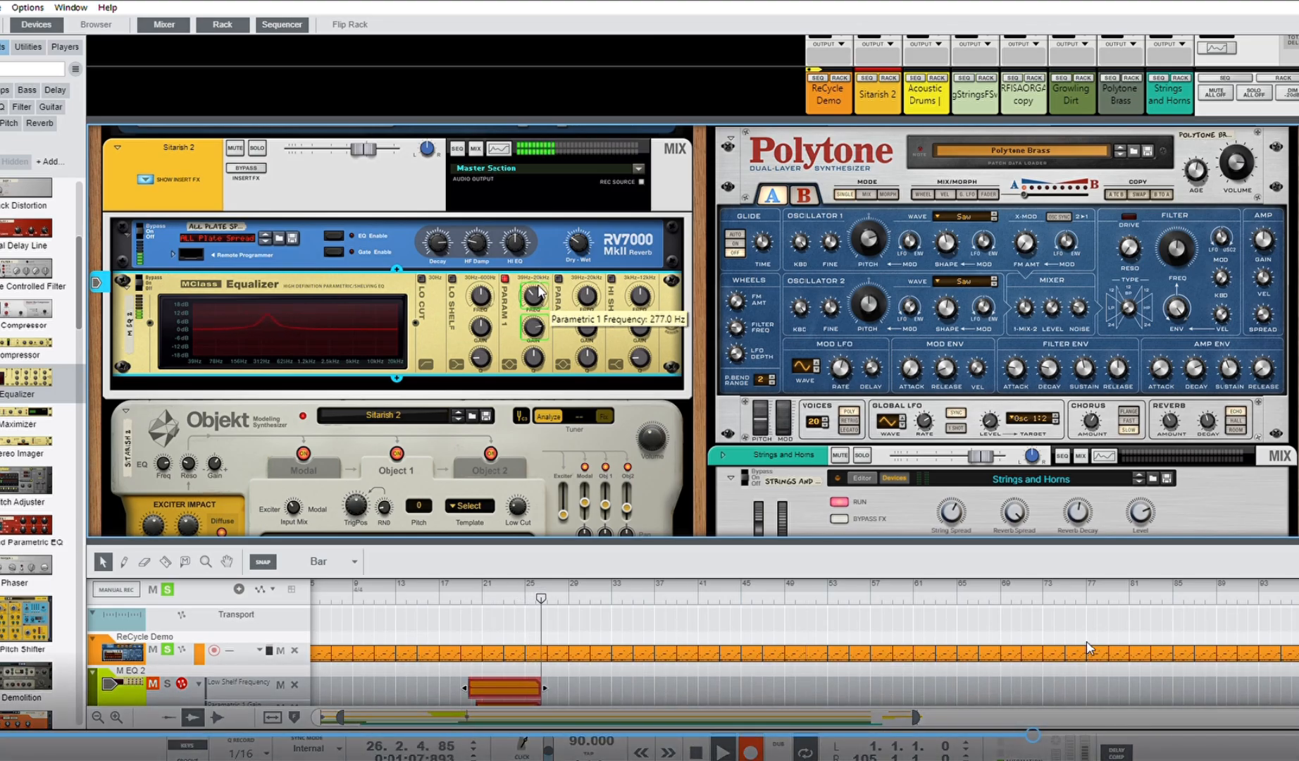
Record automation sweeps of the Parametric 1 Frequency on the Sitarish 2 channel's MClass Equalizer
drag(541, 273, 541, 287)
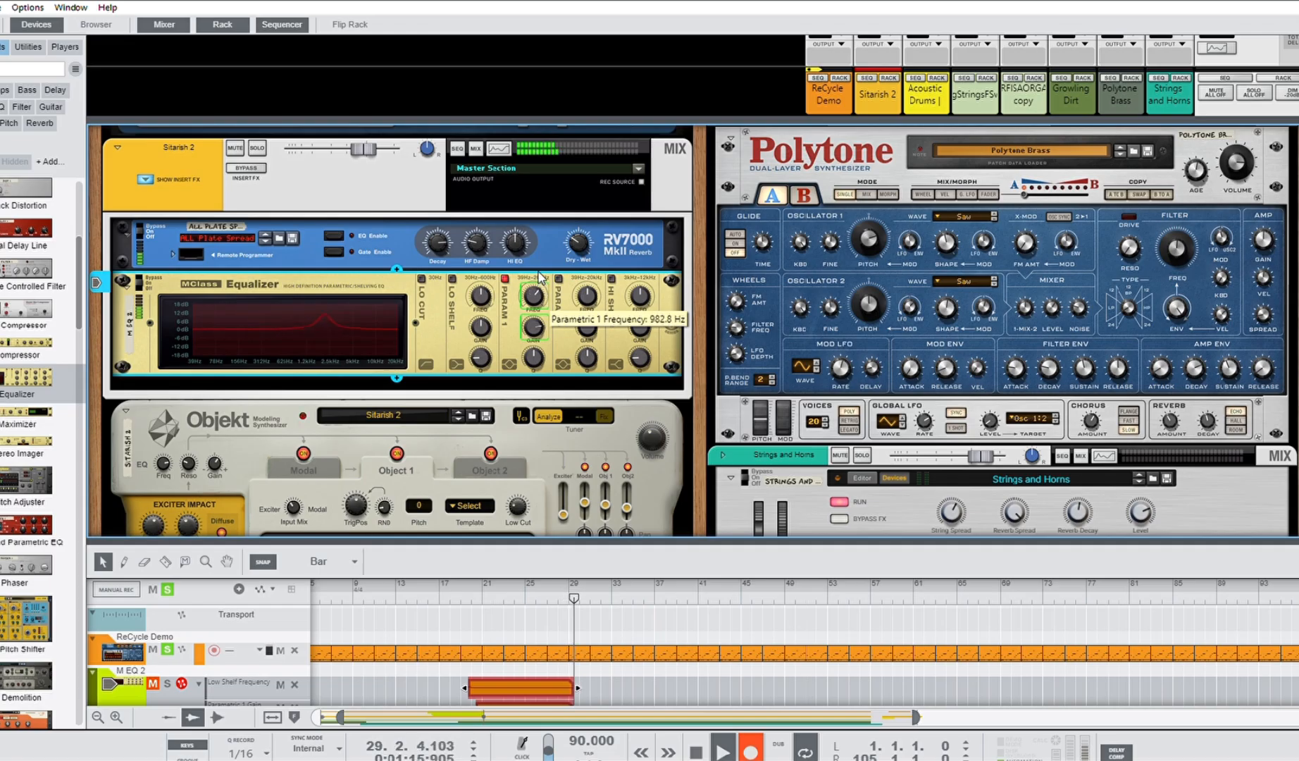
drag(541, 280, 542, 290)
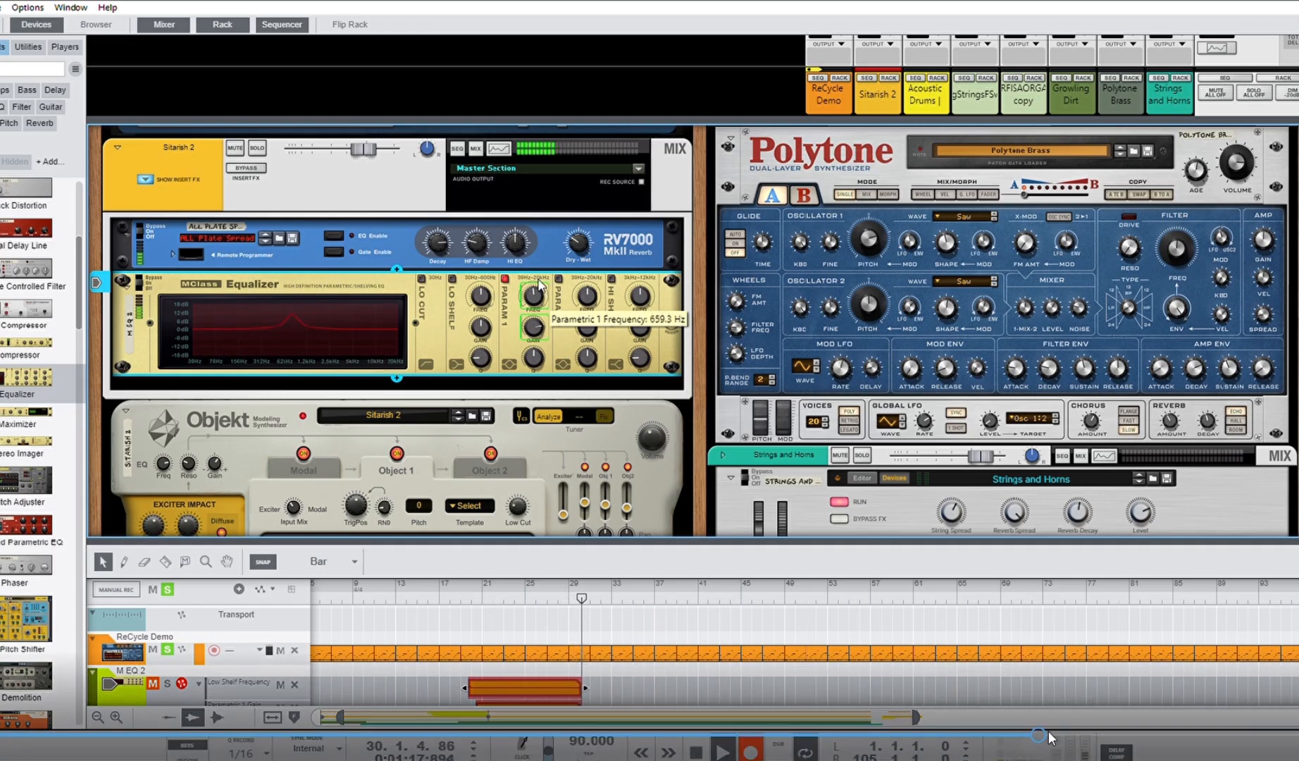
drag(540, 284, 543, 293)
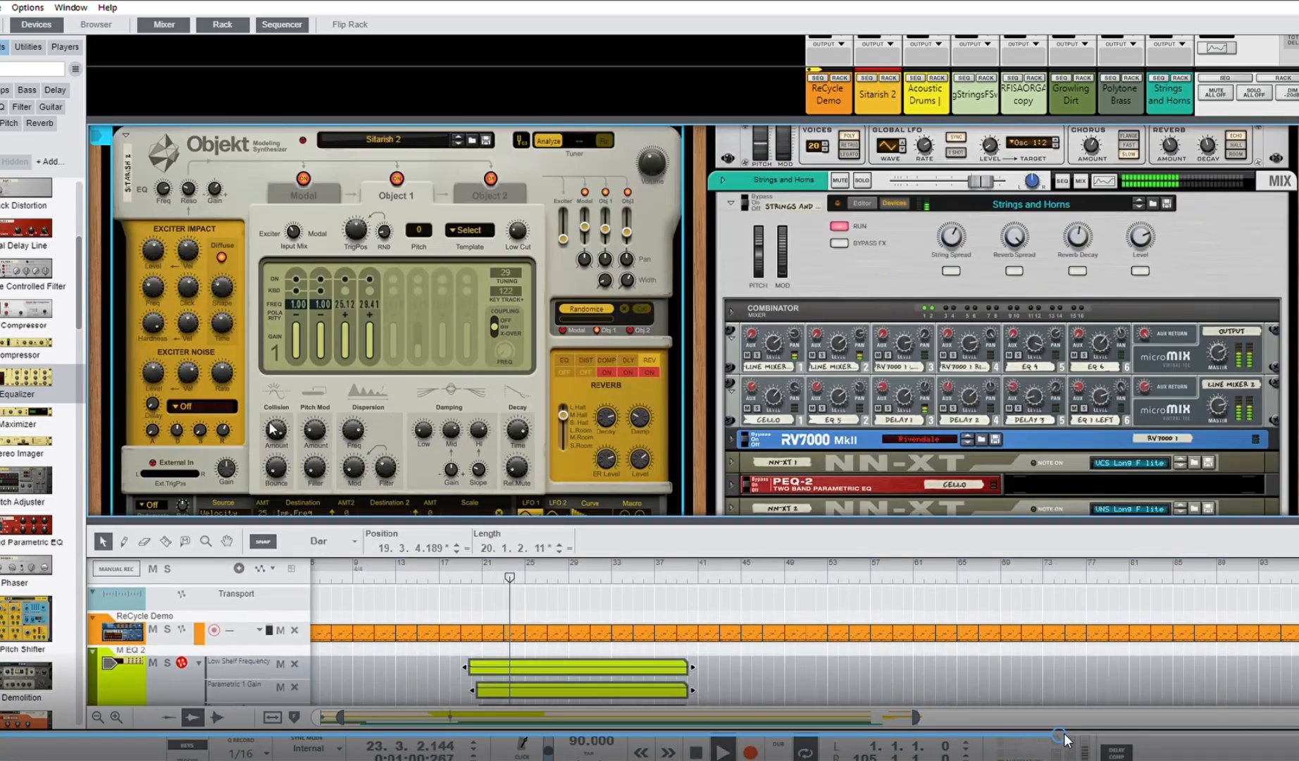
Mute the Sitarish 2 track and enlarge the rack area
scroll(271, 435, down, 10)
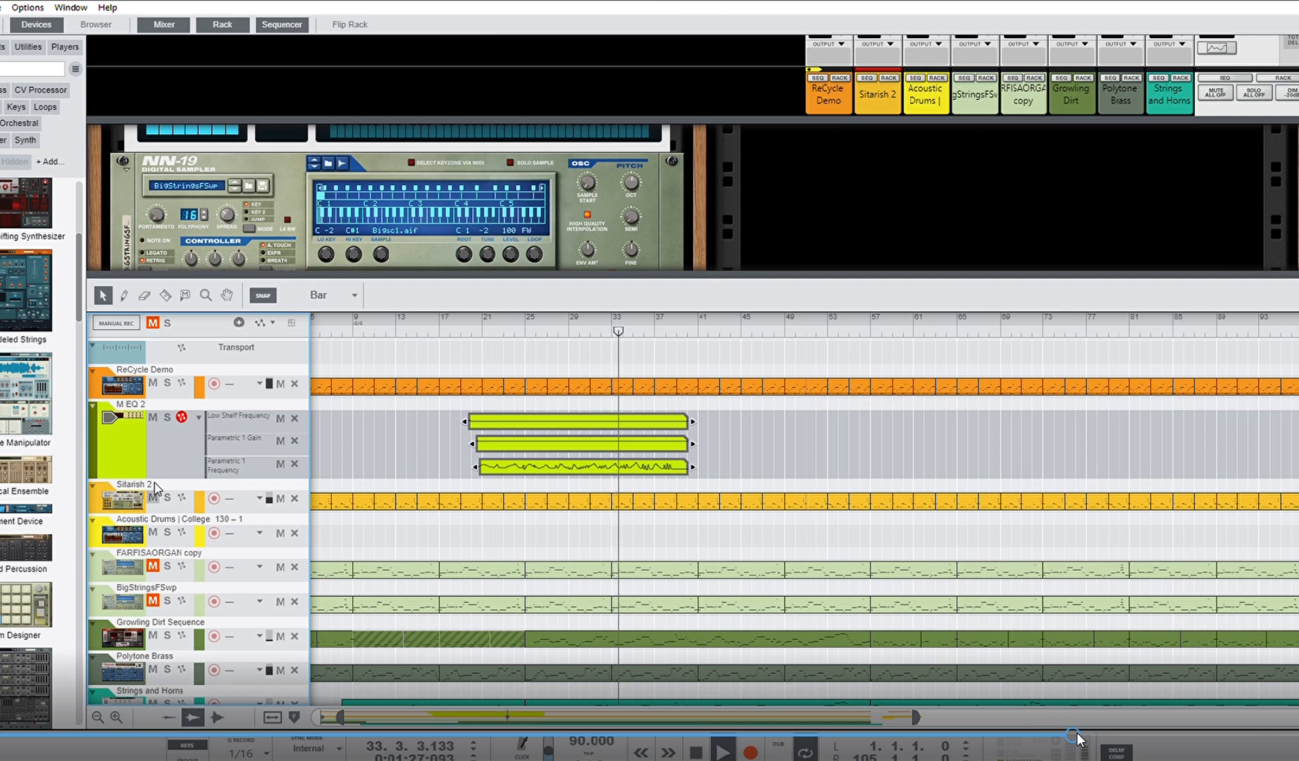
click(153, 497)
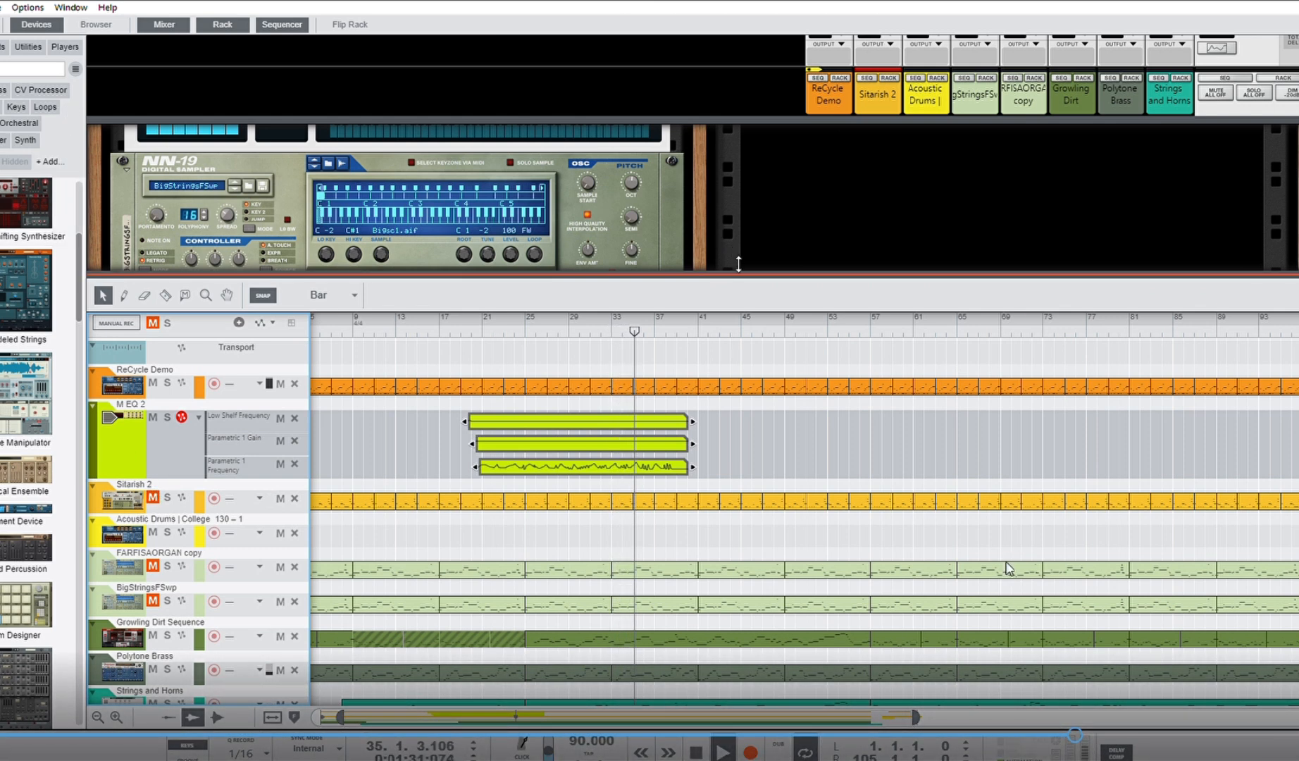
drag(734, 274, 734, 346)
click(767, 204)
scroll(768, 212, down, 3)
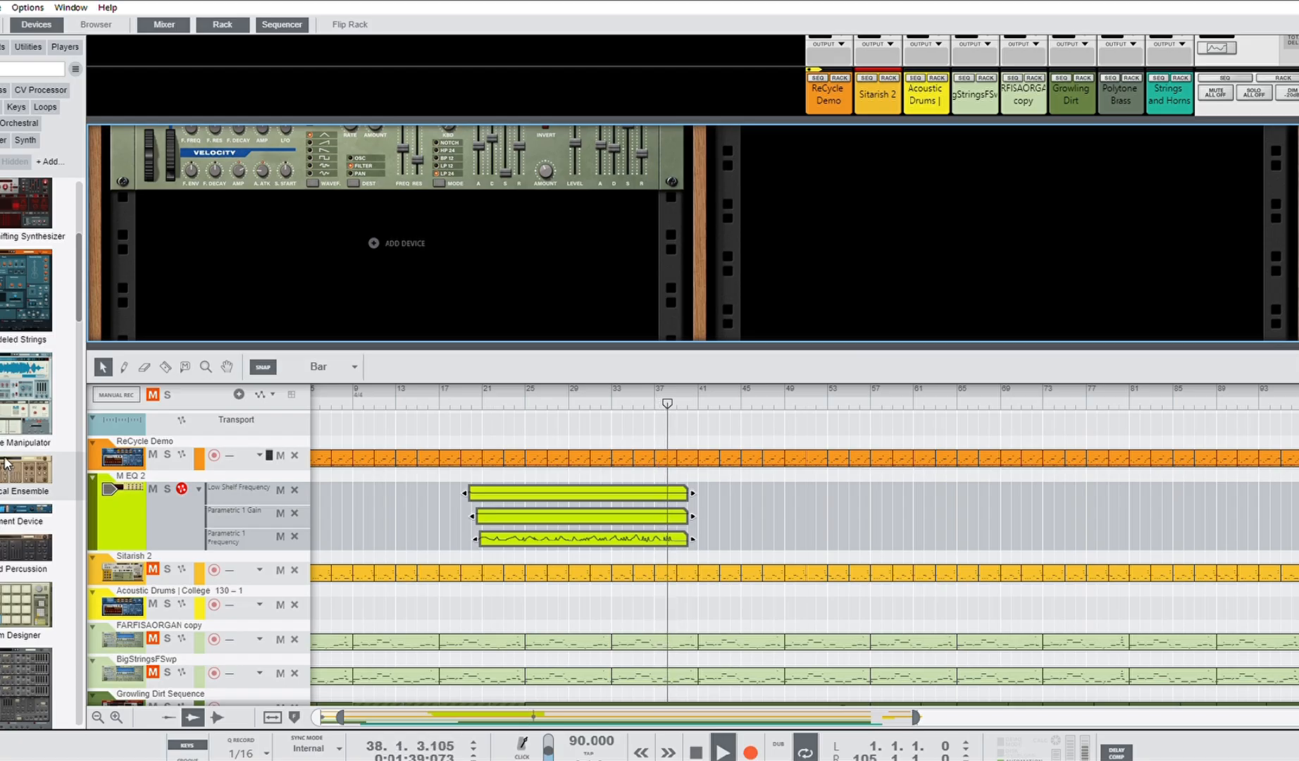
Unmute the Sitarish 2 track and clear all remaining track mutes
click(153, 454)
scroll(179, 606, down, 3)
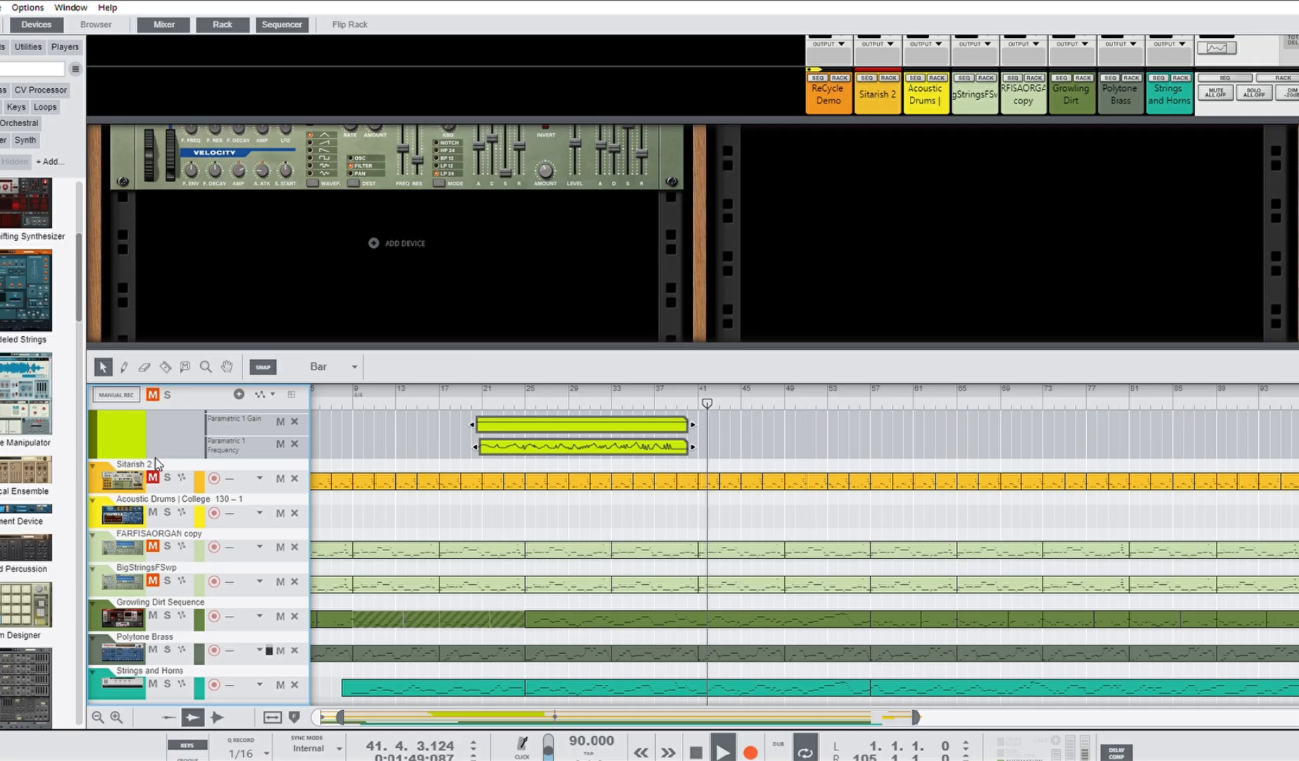
click(153, 477)
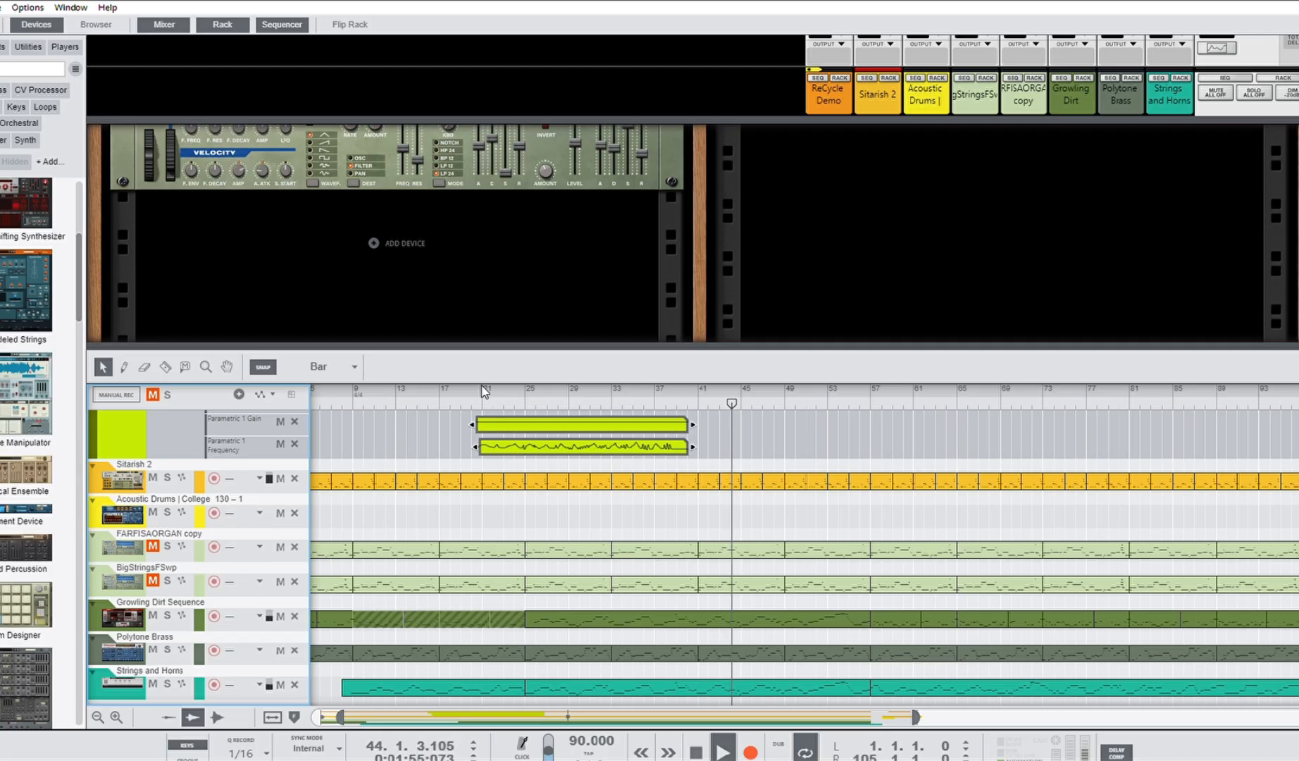
click(152, 394)
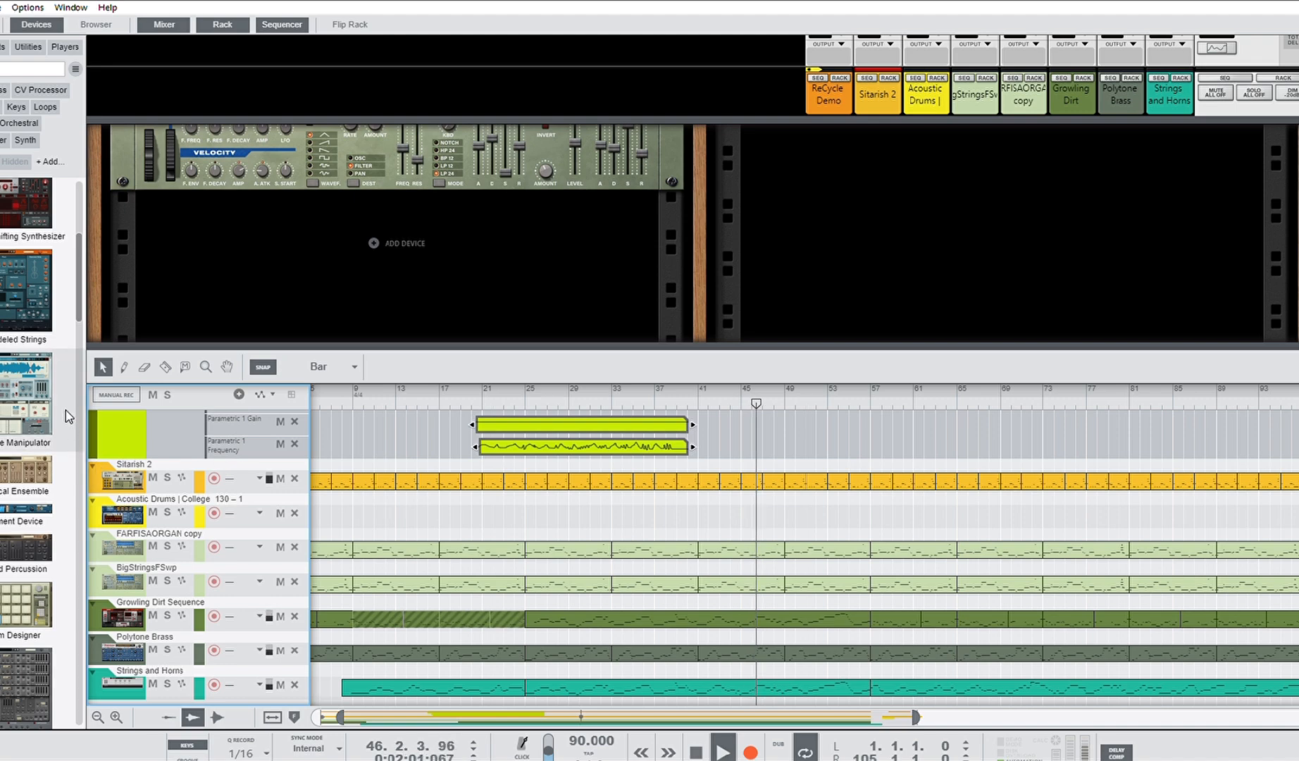
Examine the channel faders, pans and level meters in the mixer, focusing on the Strings and Horns channel
scroll(76, 260, down, 1)
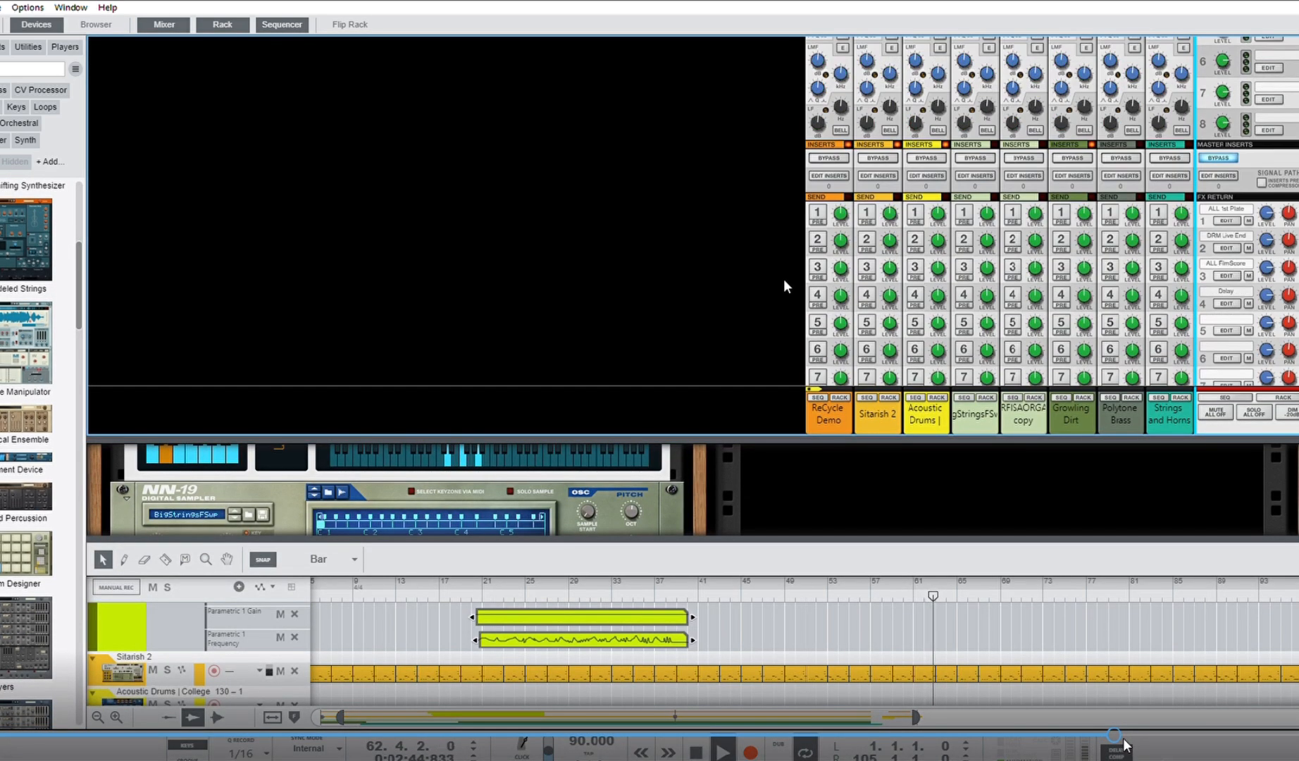
scroll(784, 281, down, 5)
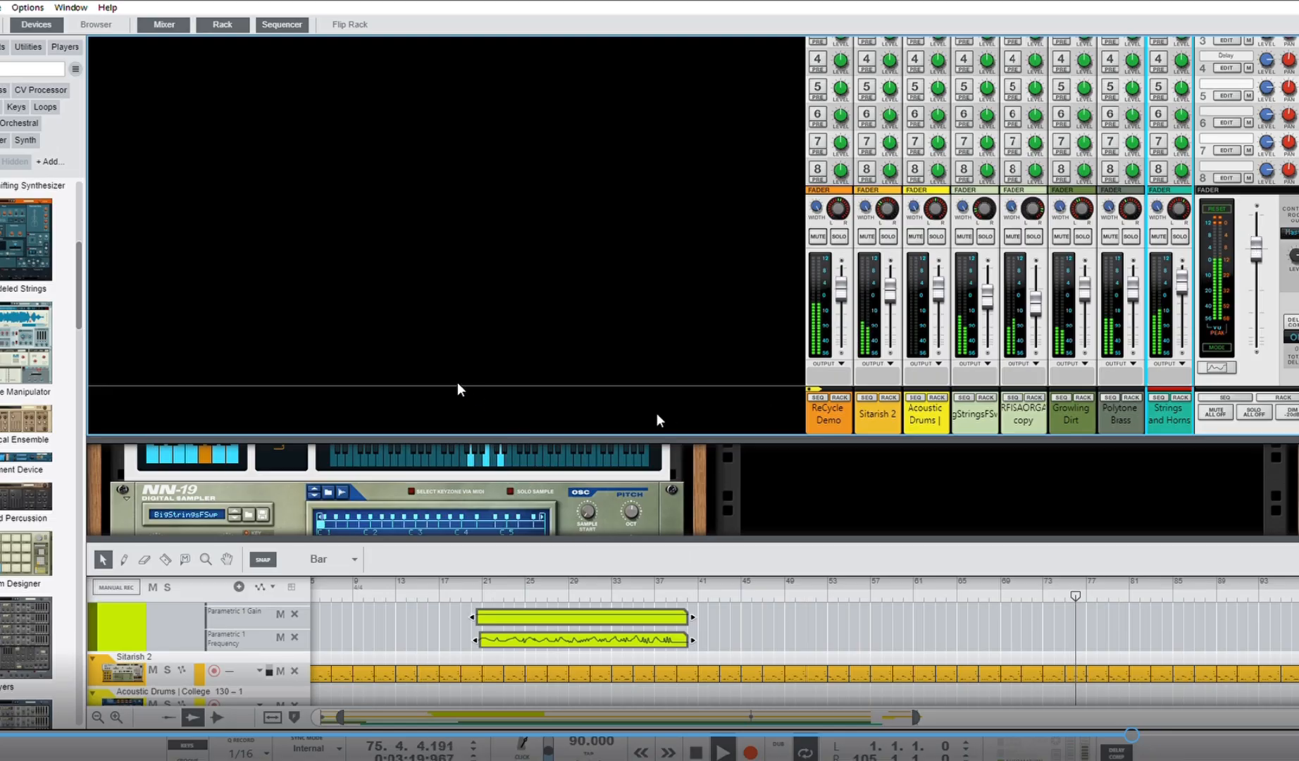
drag(632, 431, 634, 273)
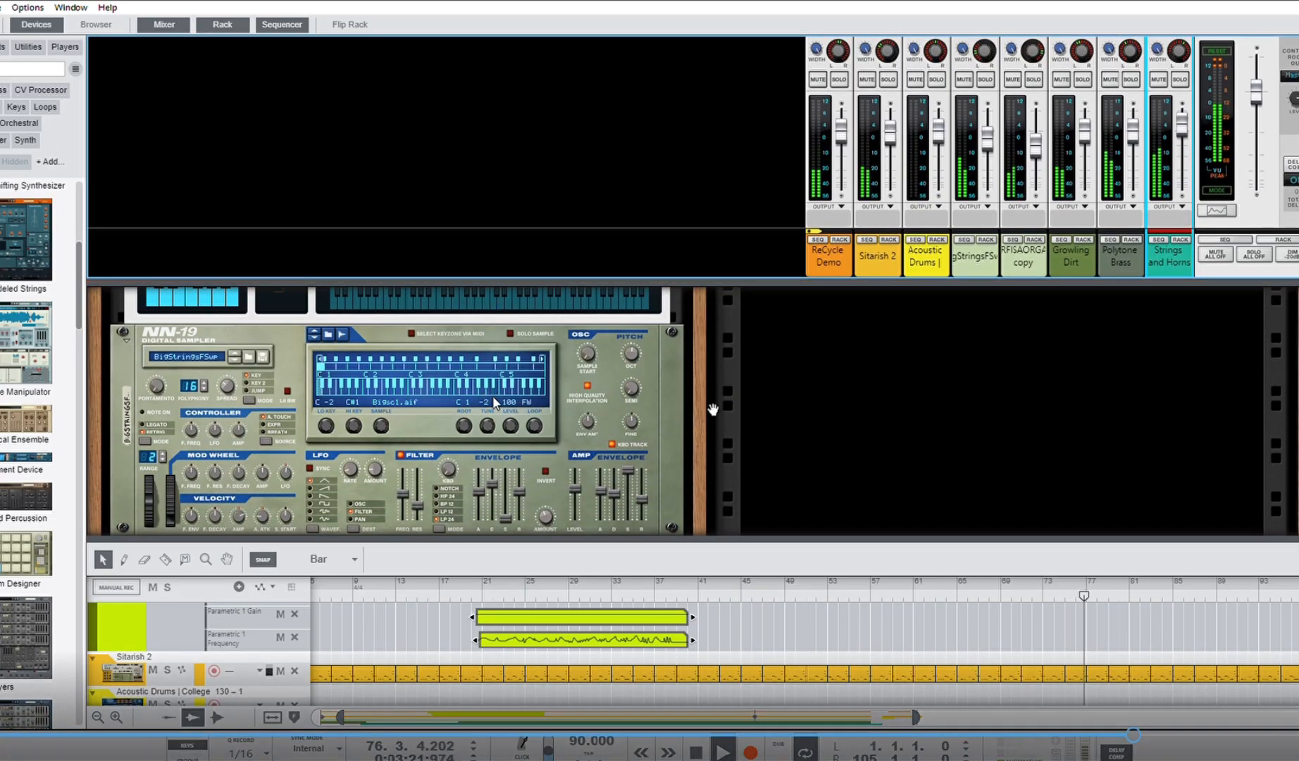
click(713, 407)
scroll(1131, 233, up, 3)
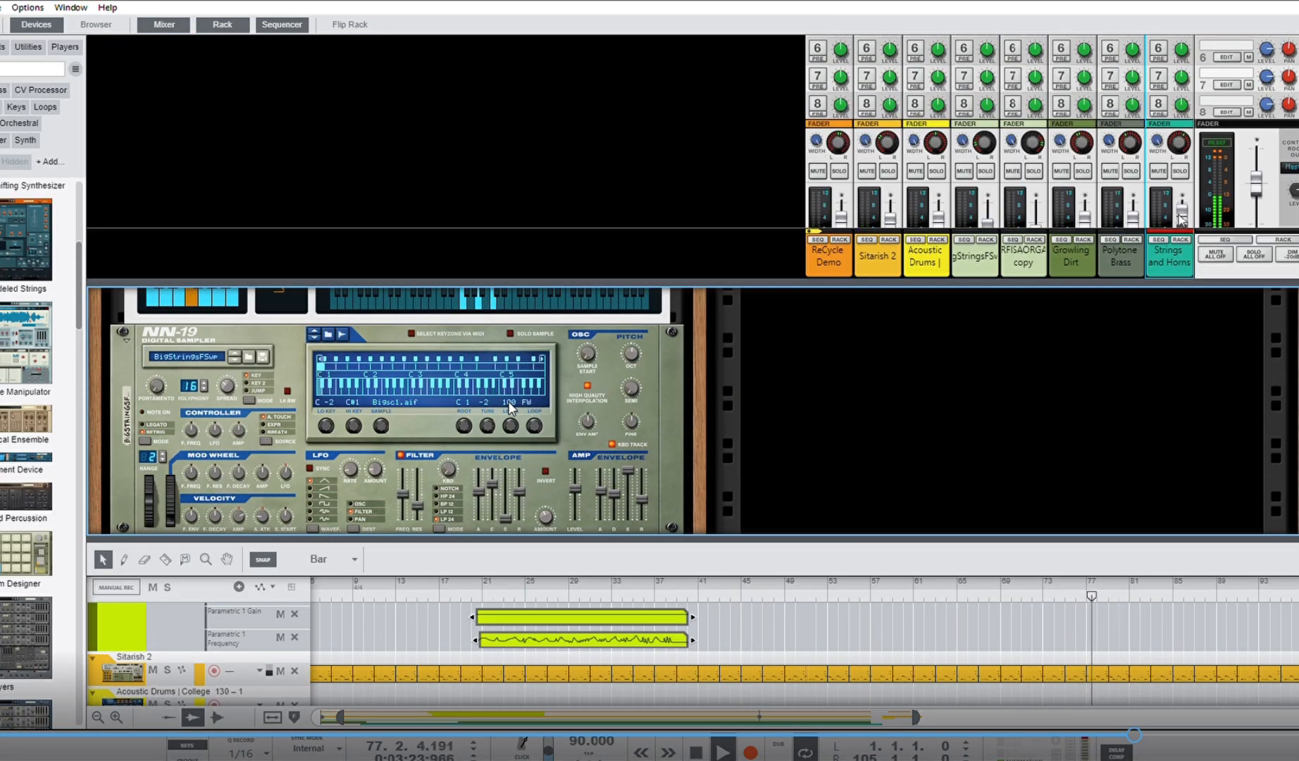
drag(1169, 281, 1192, 377)
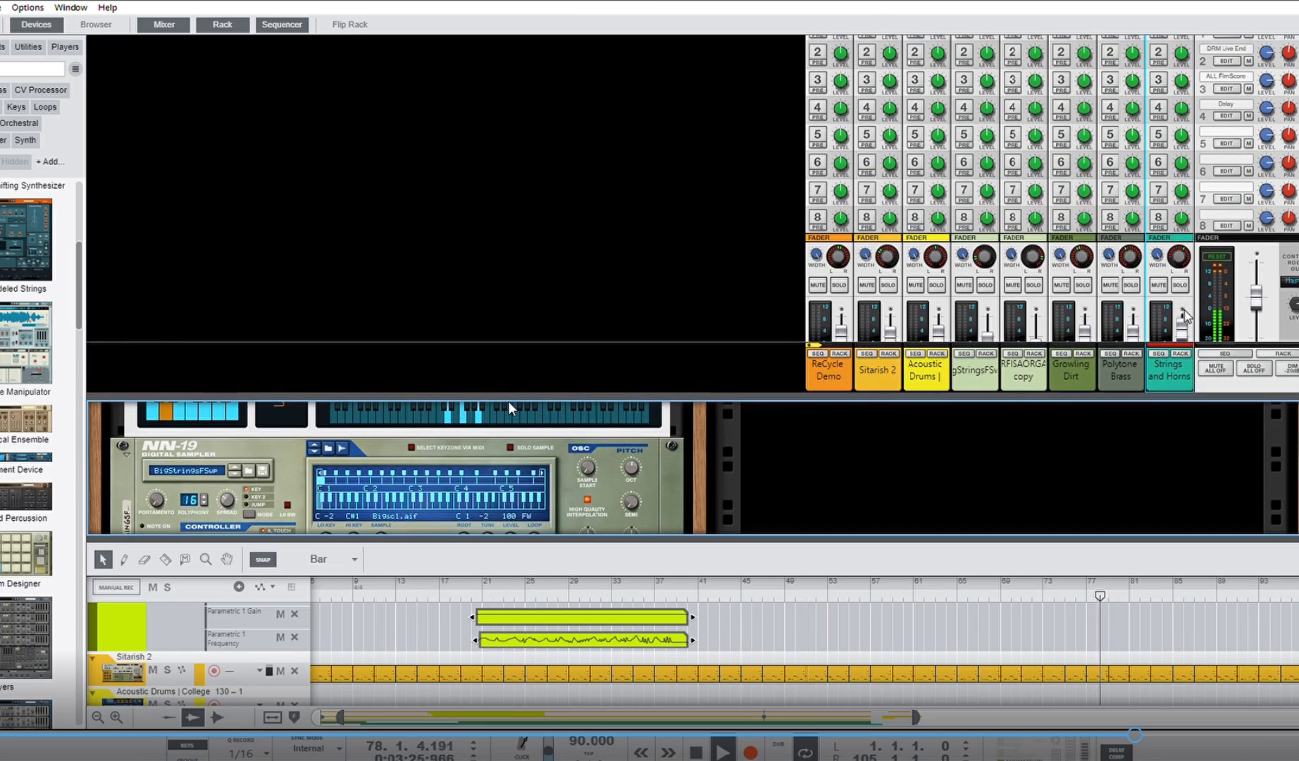
drag(1178, 264, 1176, 242)
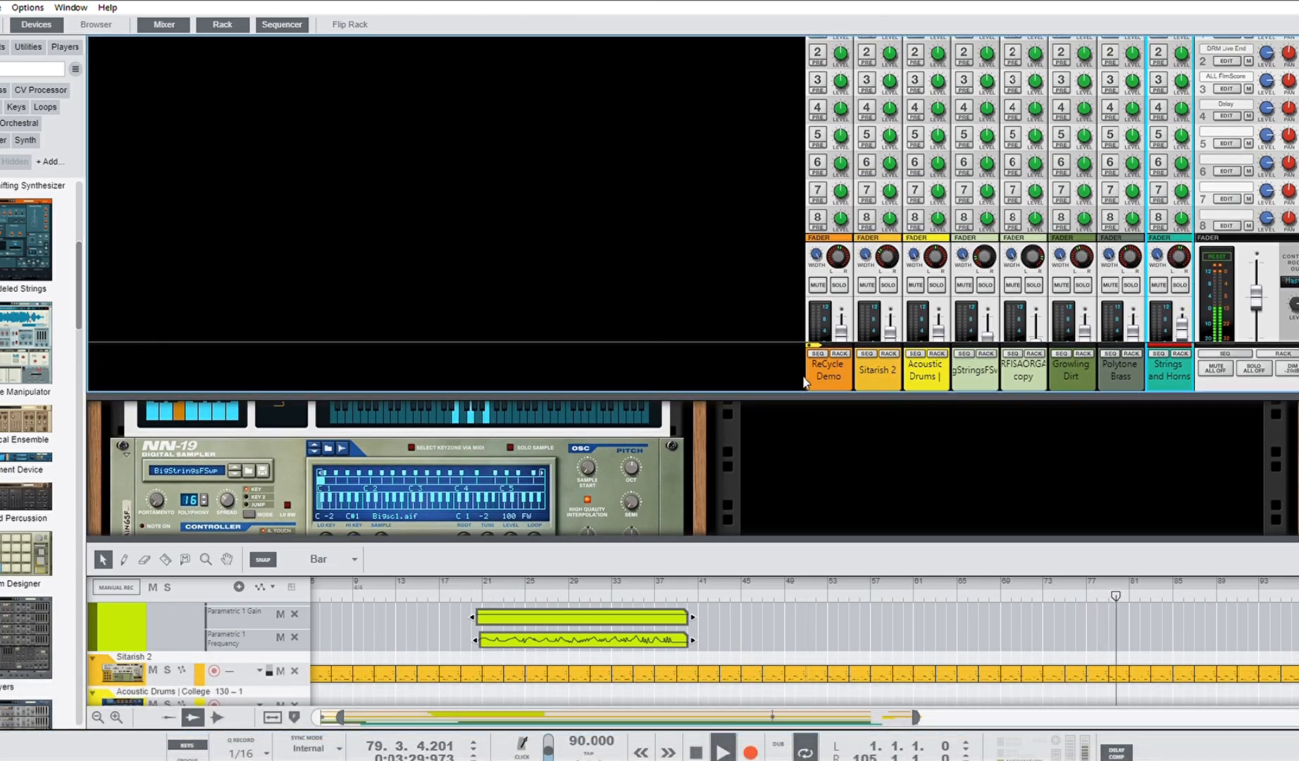
drag(810, 394, 812, 389)
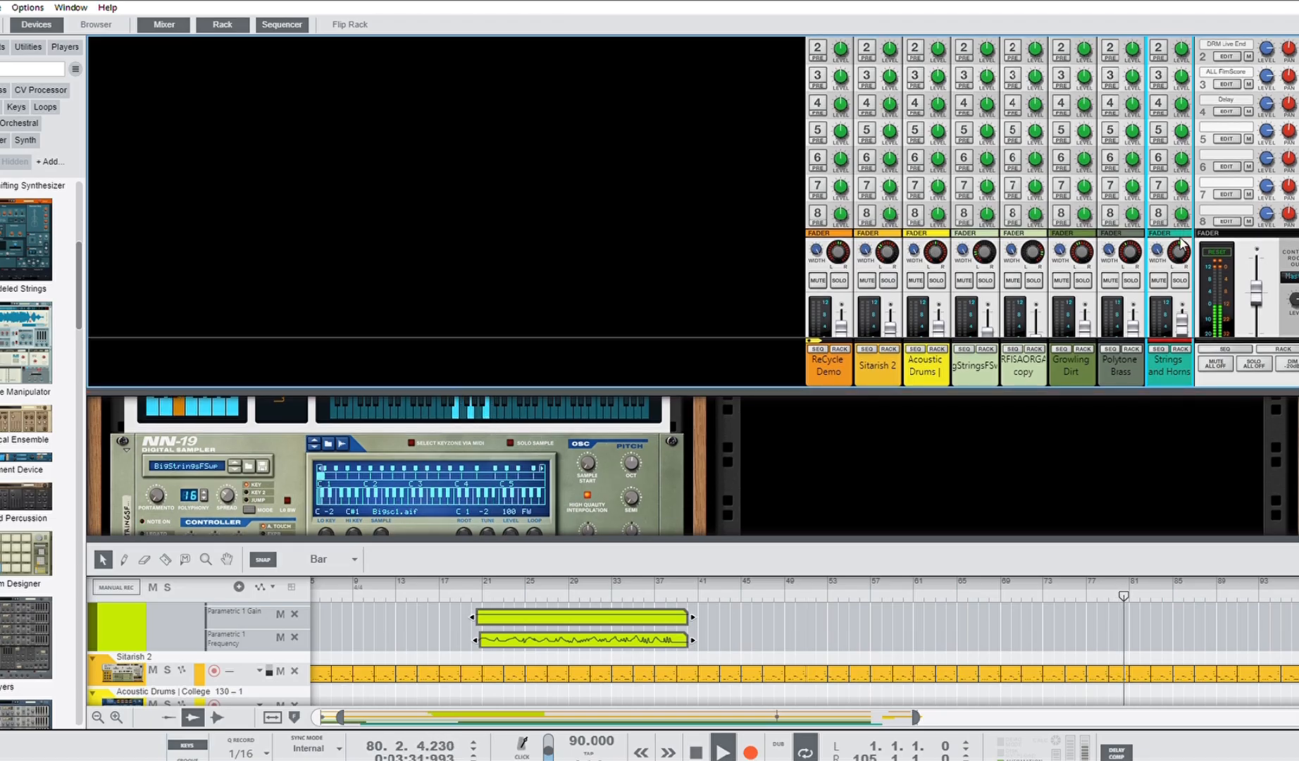
mouse_move(1180, 238)
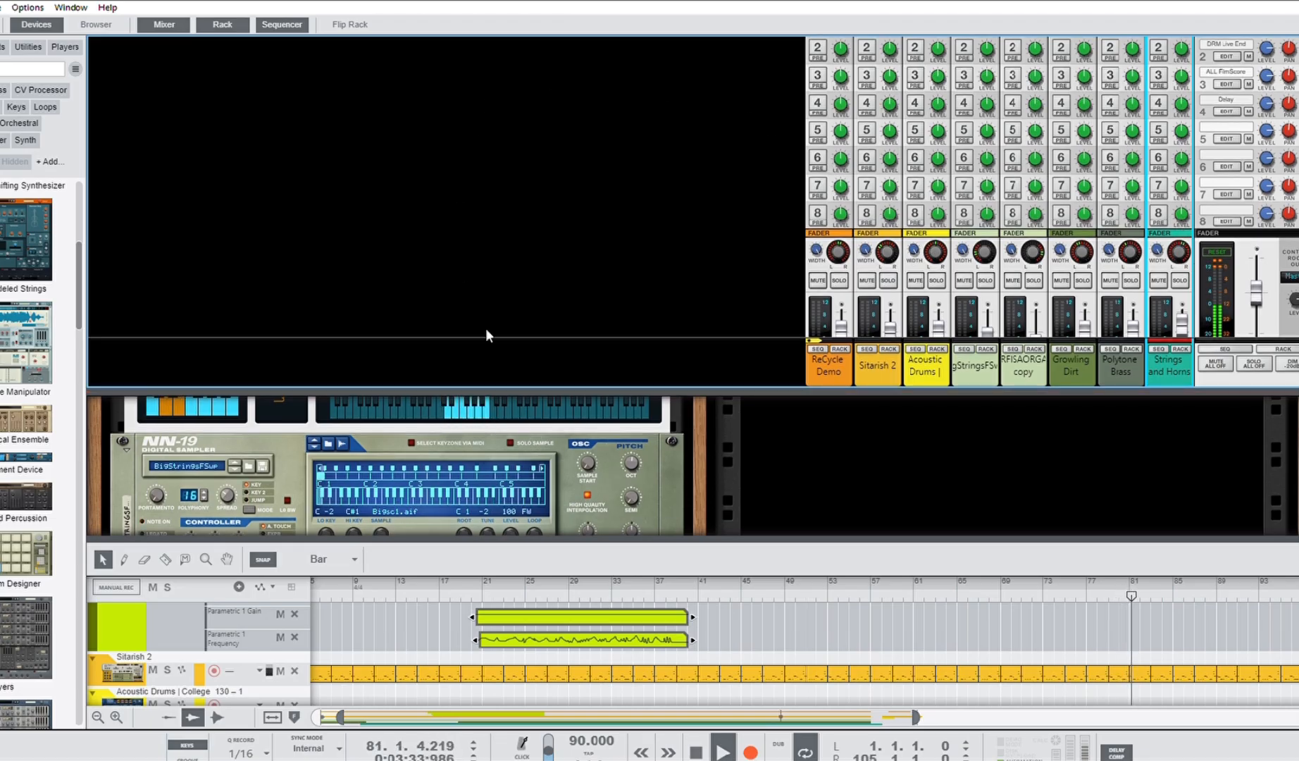
Shrink the mixer, enlarge the sequencer slightly and move playback to about bar 21
drag(549, 387, 625, 240)
scroll(776, 382, down, 3)
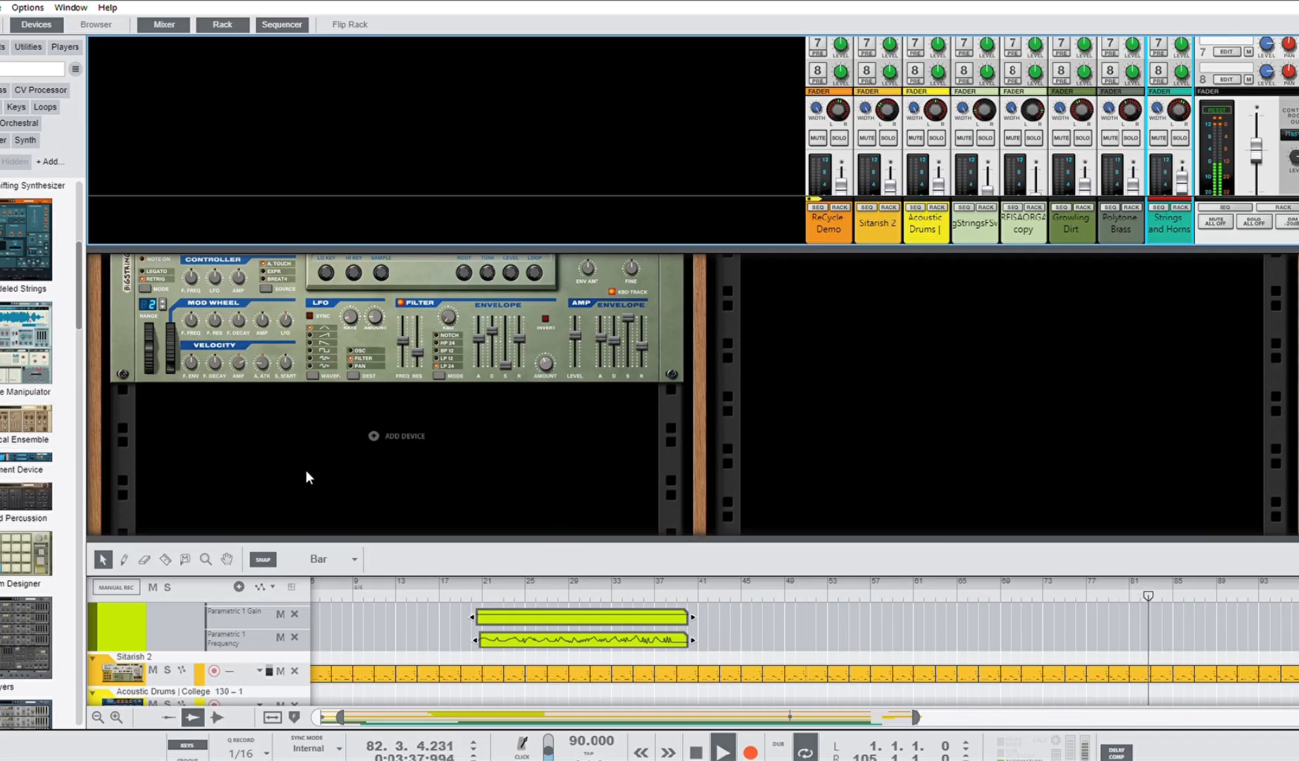
click(247, 463)
mouse_move(345, 533)
mouse_down()
mouse_move(343, 356)
mouse_move(341, 512)
mouse_up()
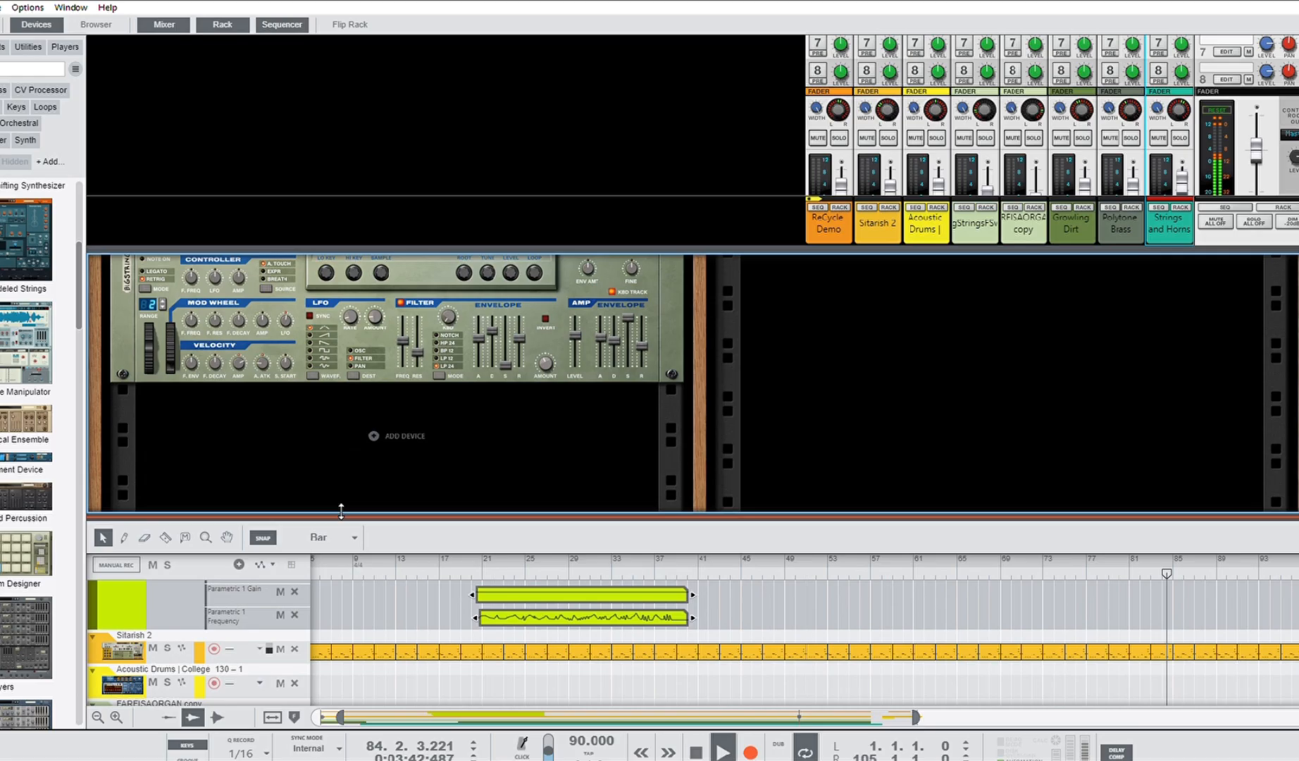
click(481, 560)
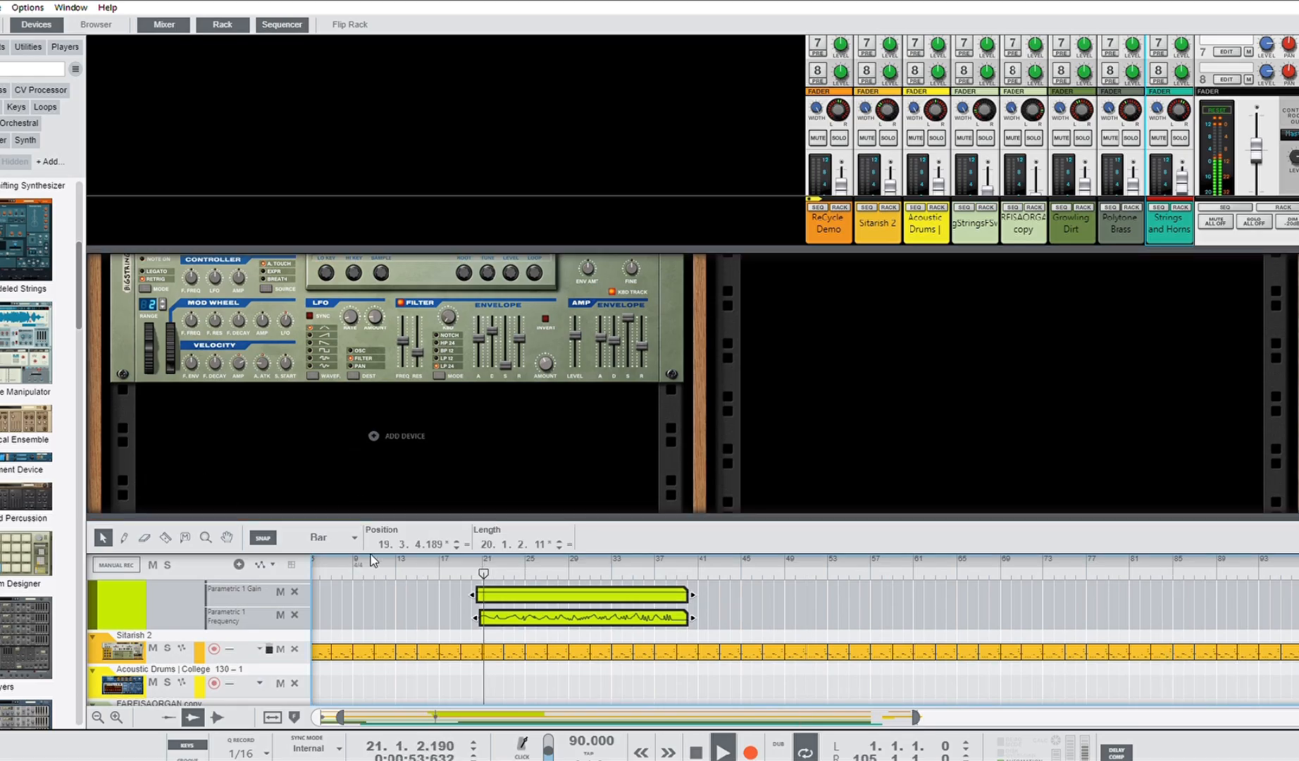
Add a Layers Wave Edition instrument to the empty rack space below the NN-19 sampler
click(158, 442)
scroll(156, 444, down, 1)
scroll(42, 458, down, 10)
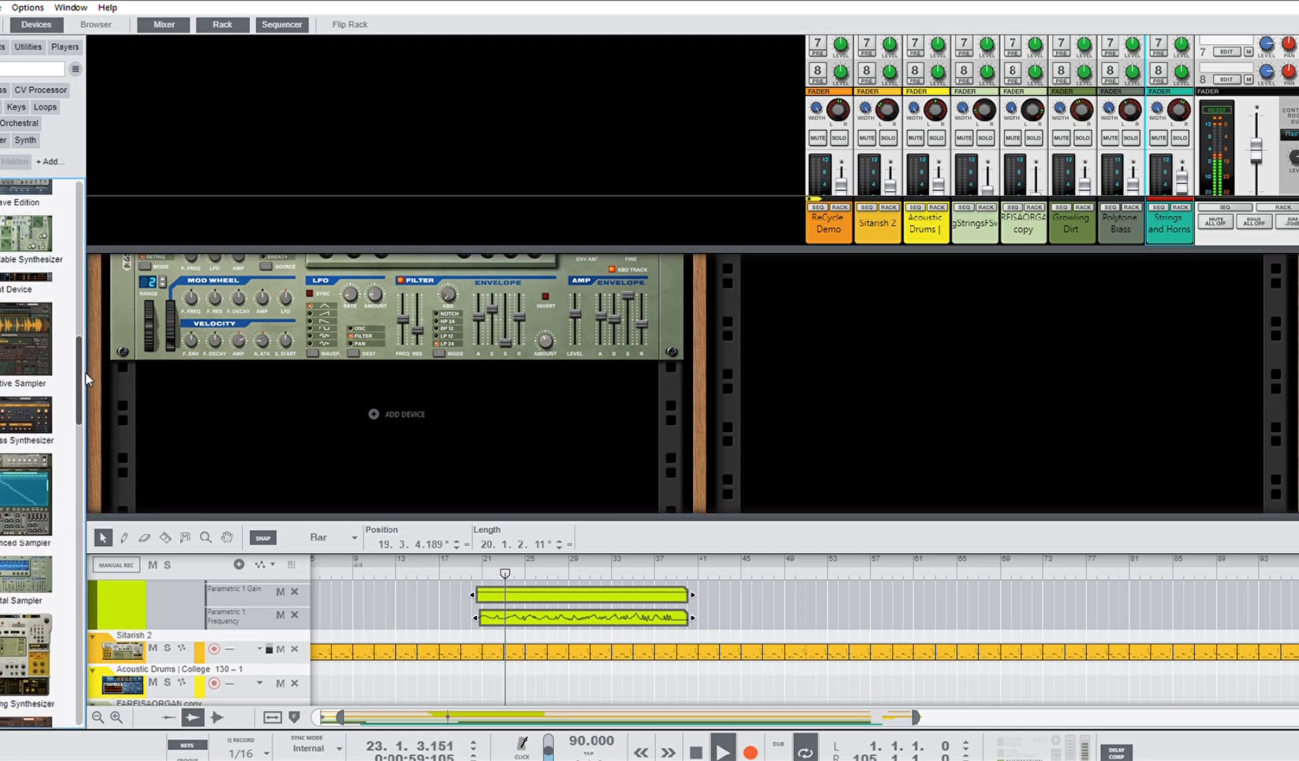
drag(81, 373, 362, 411)
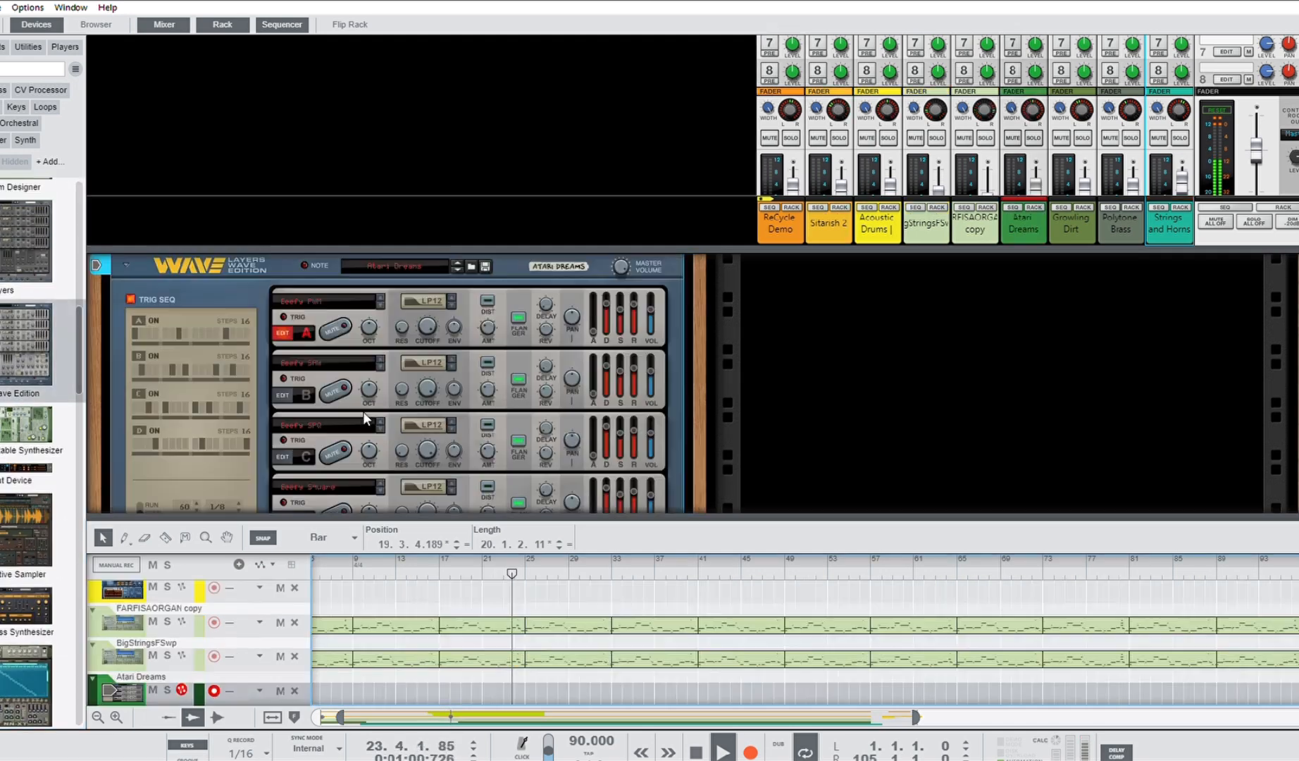
Audition the Big Chords and Bouncer patches on the Layers Wave Edition, soloing its track to hear each one
click(457, 263)
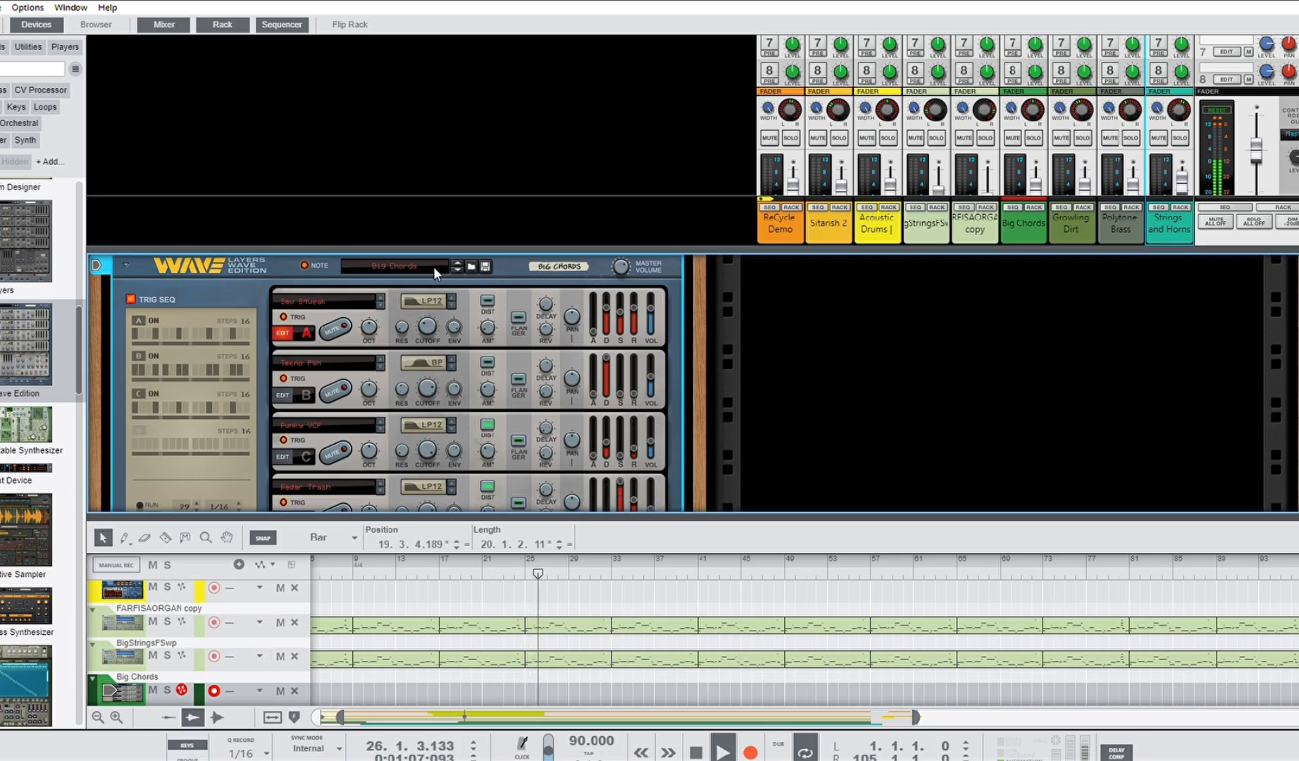
click(167, 688)
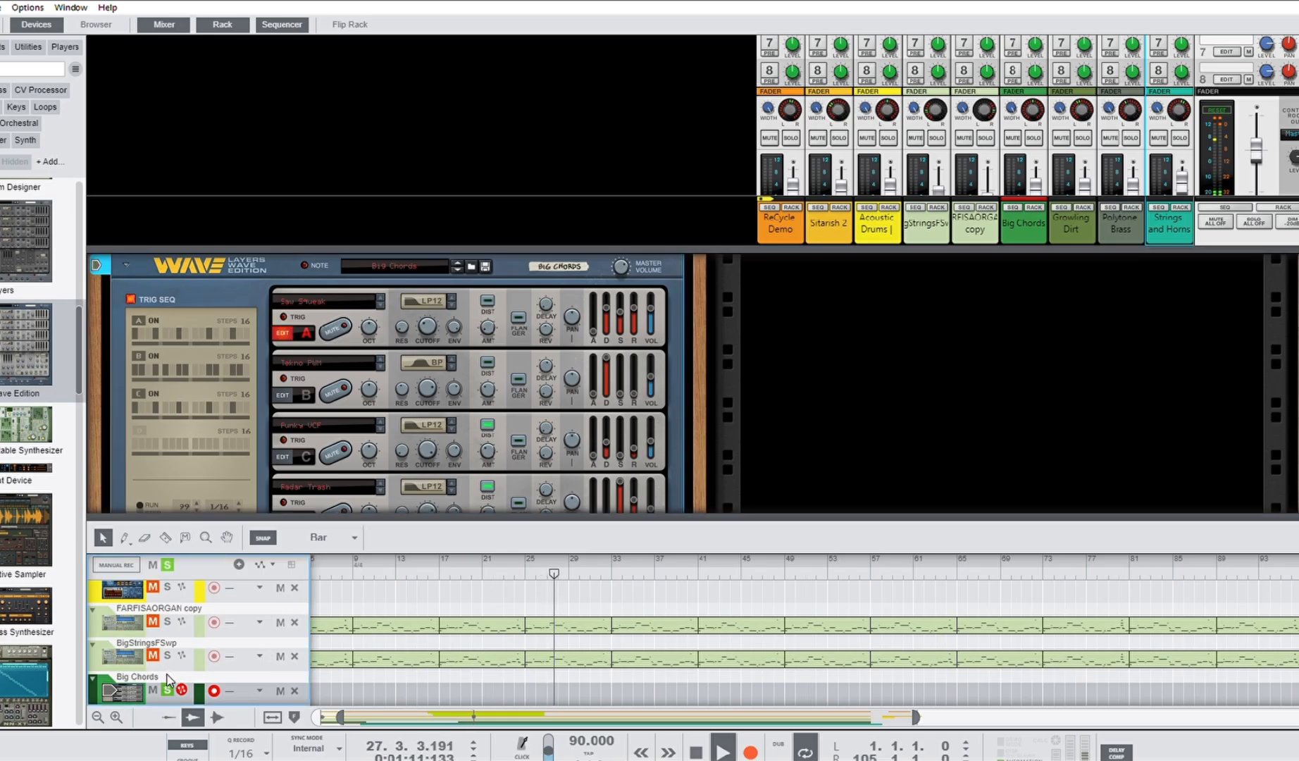
click(167, 688)
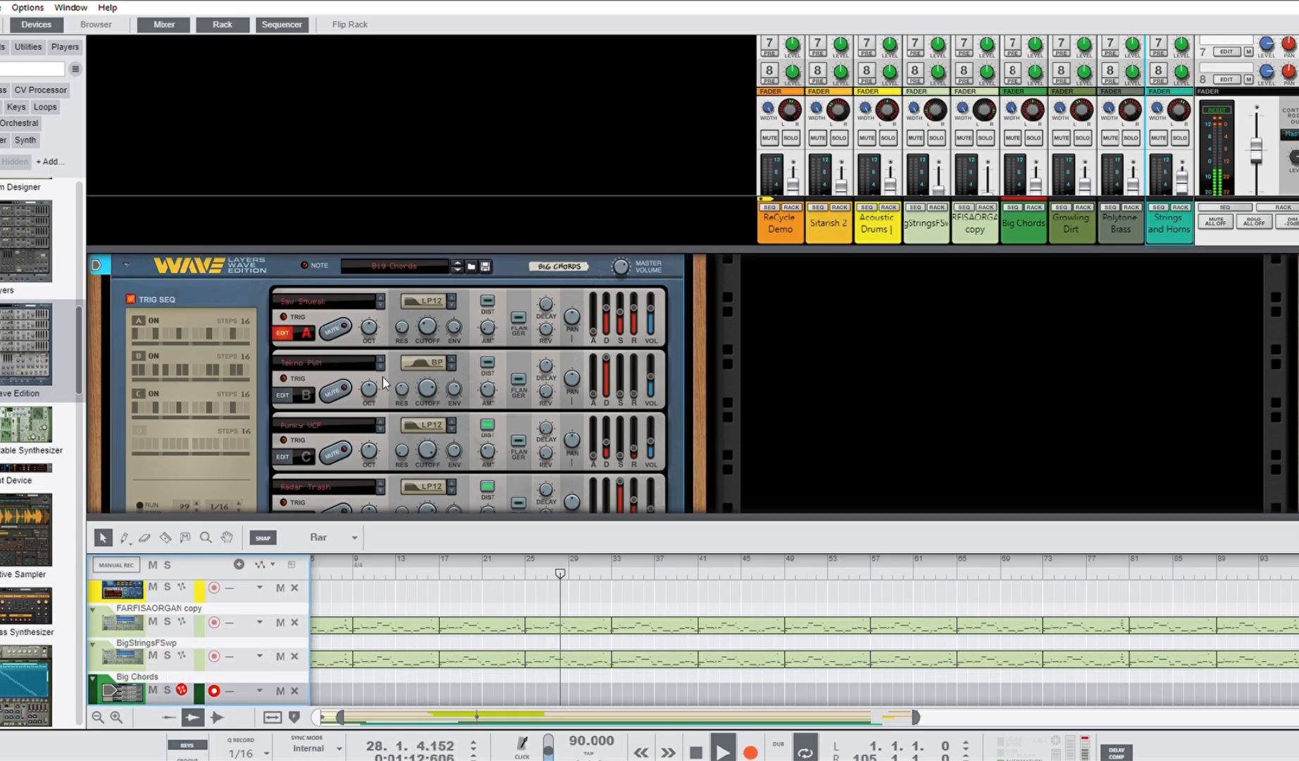
click(457, 261)
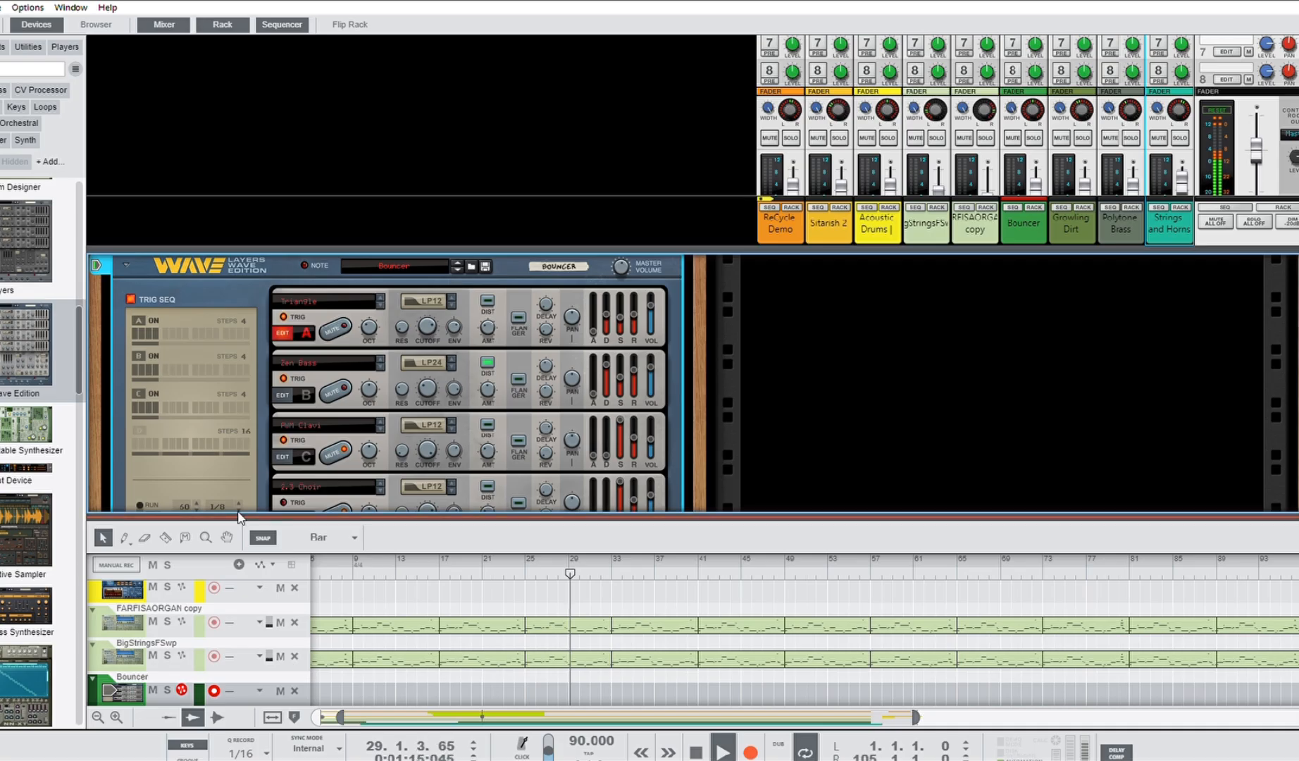
click(167, 687)
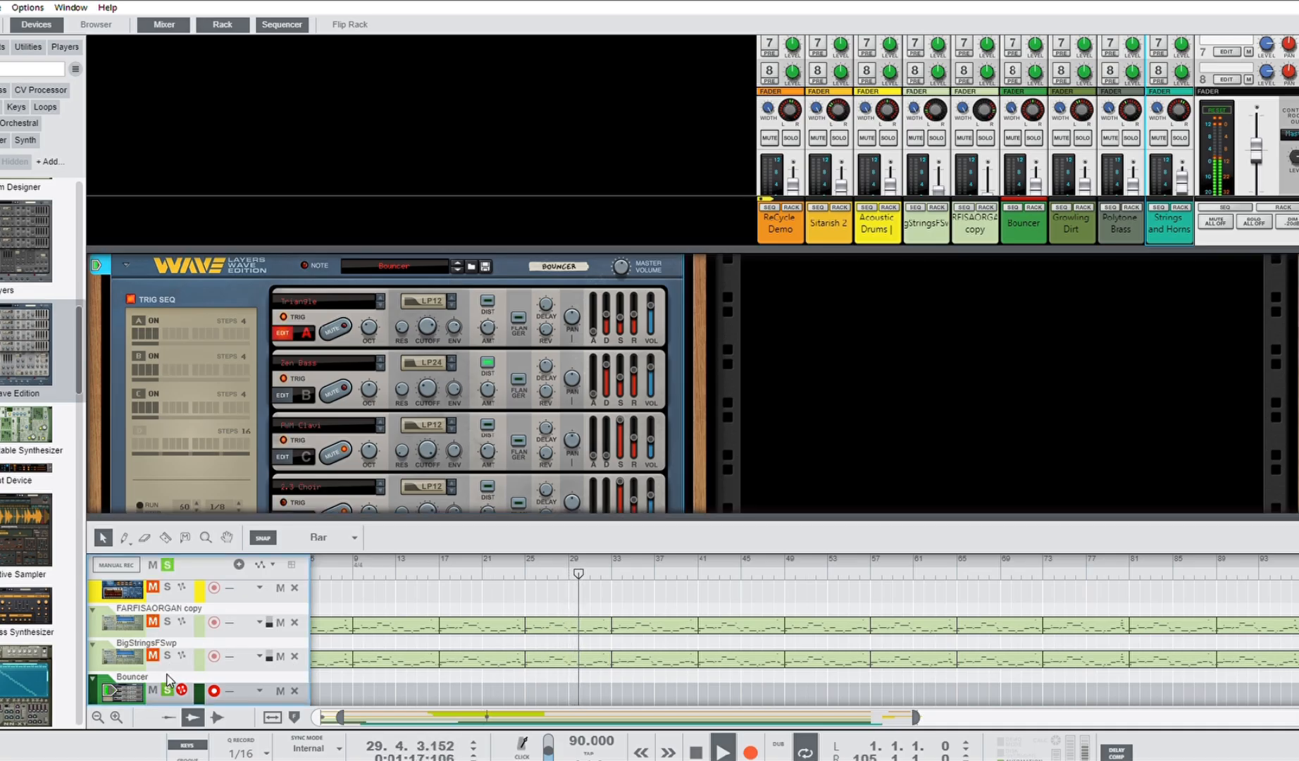
Load the Bread Bass patch on the Layers Wave Edition, return playback to the song's start and clear the solo
click(455, 259)
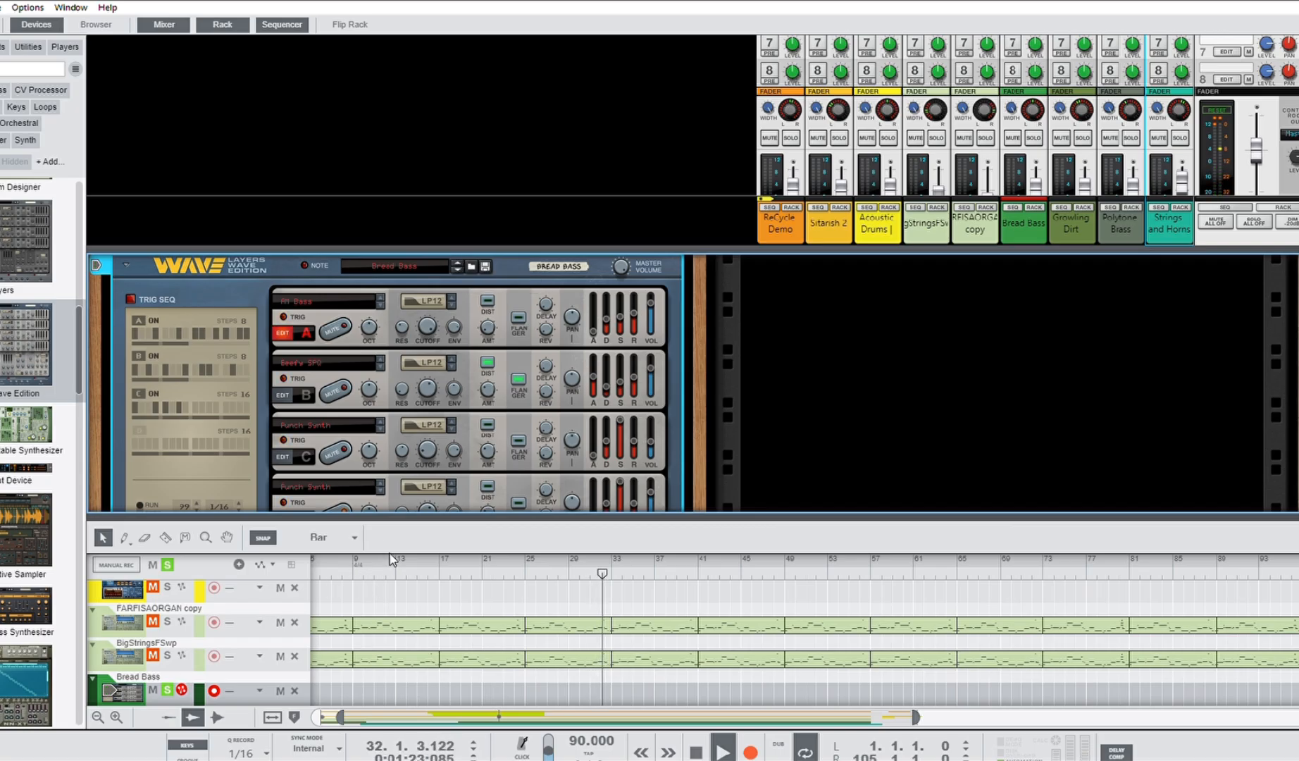
drag(386, 558, 231, 564)
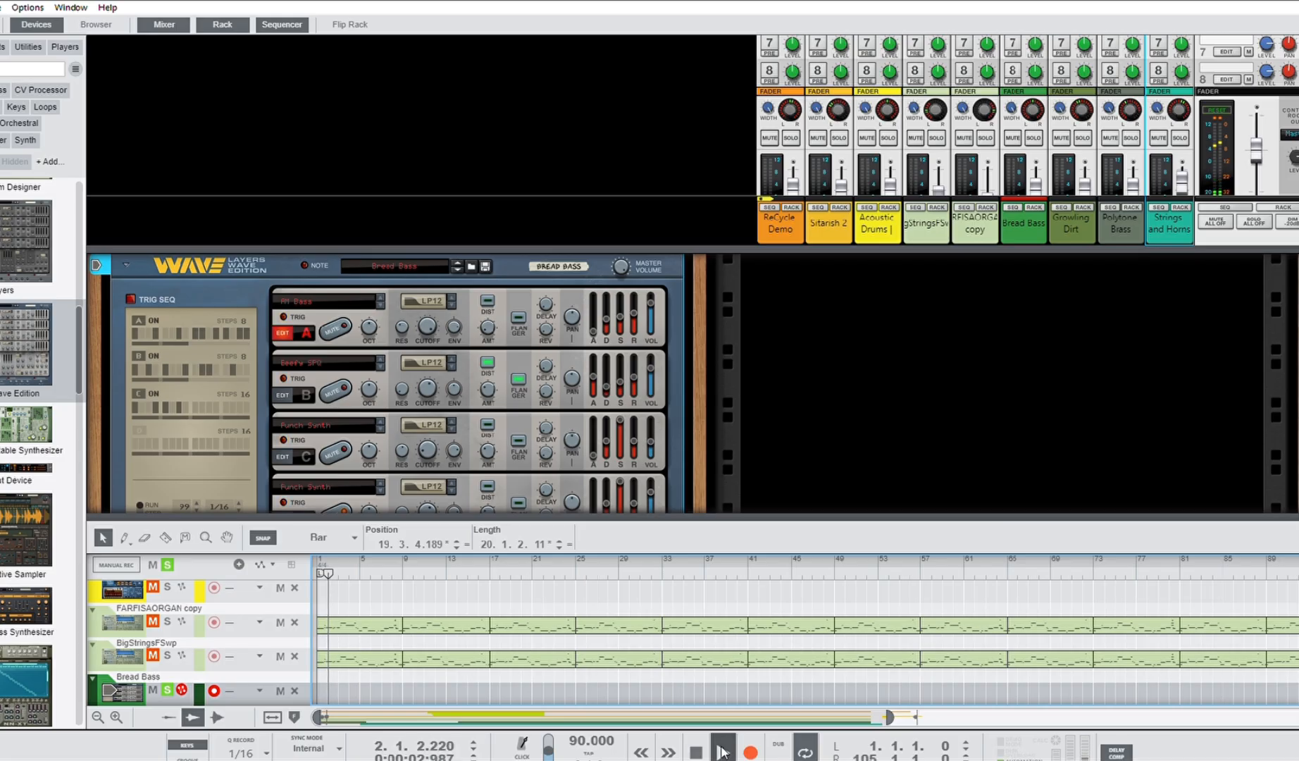
click(167, 561)
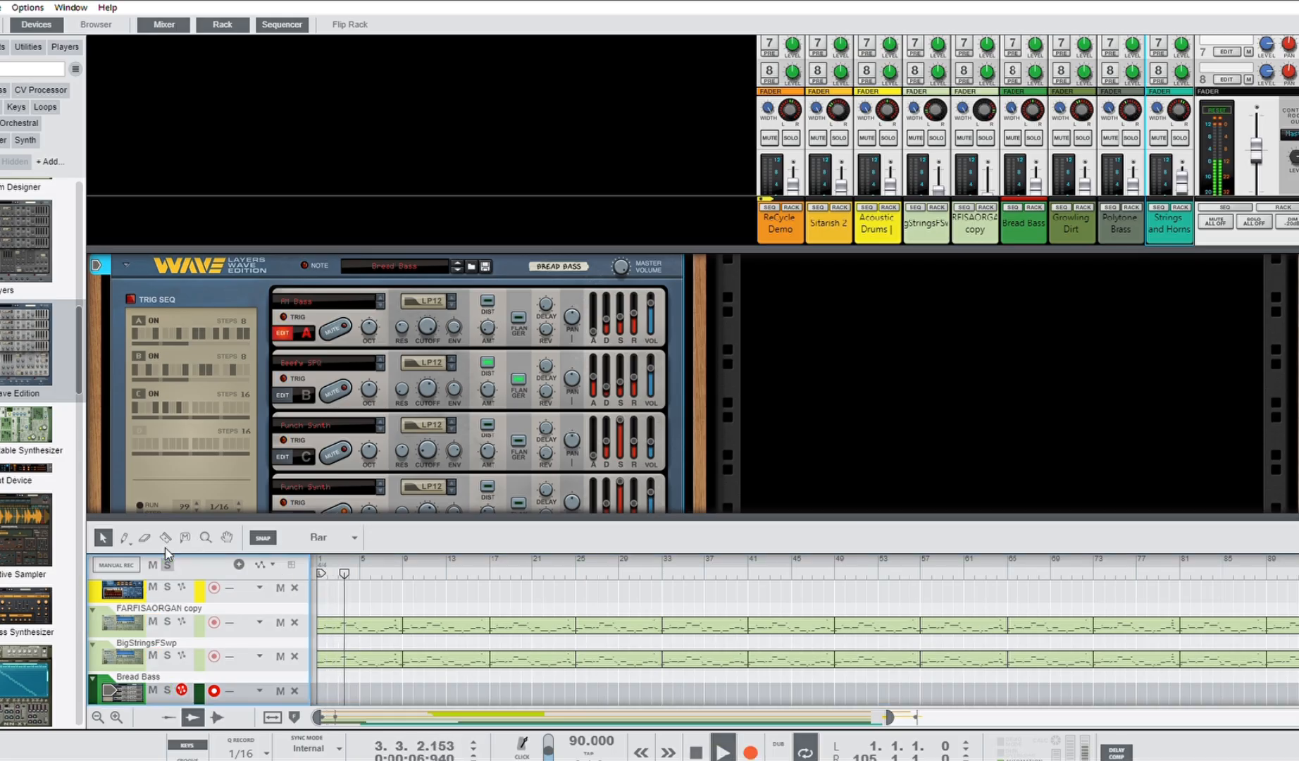
Load the Breathy Bells patch on the Layers Wave Edition and solo its track to audition it
click(457, 255)
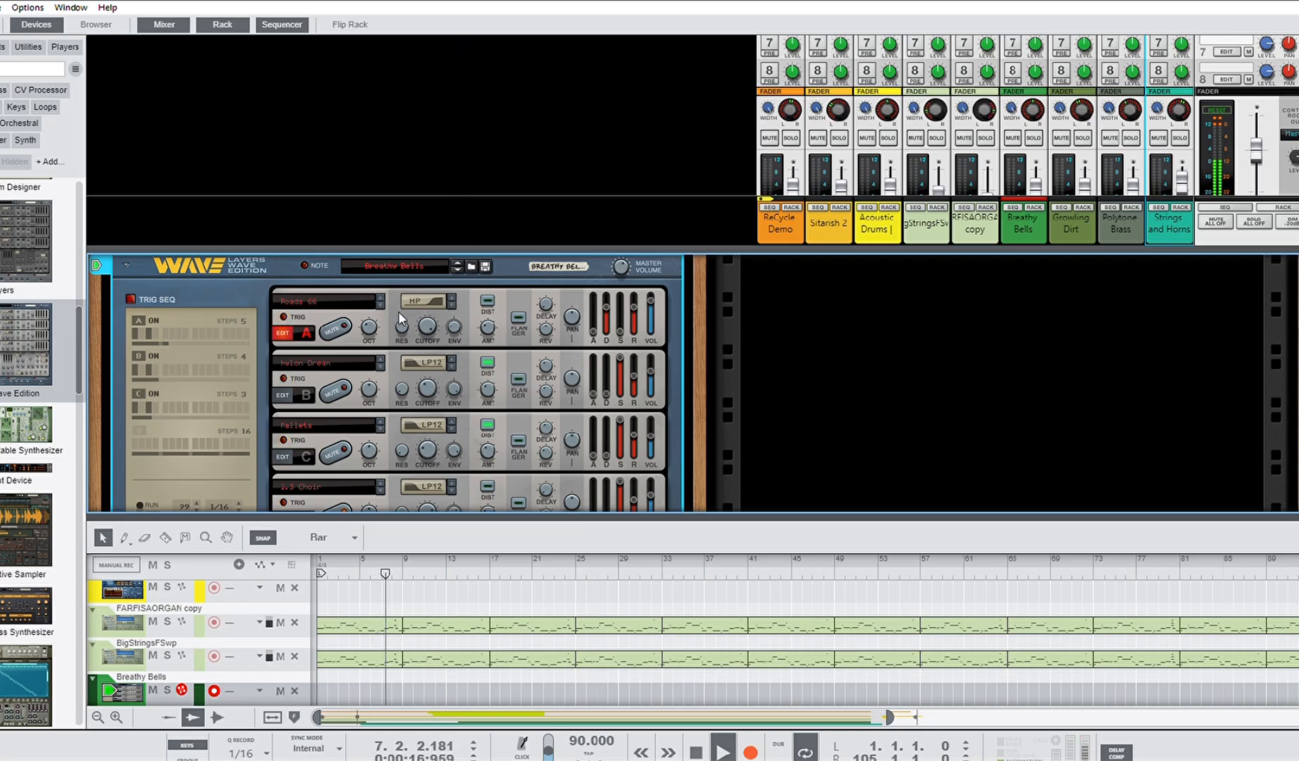
click(167, 688)
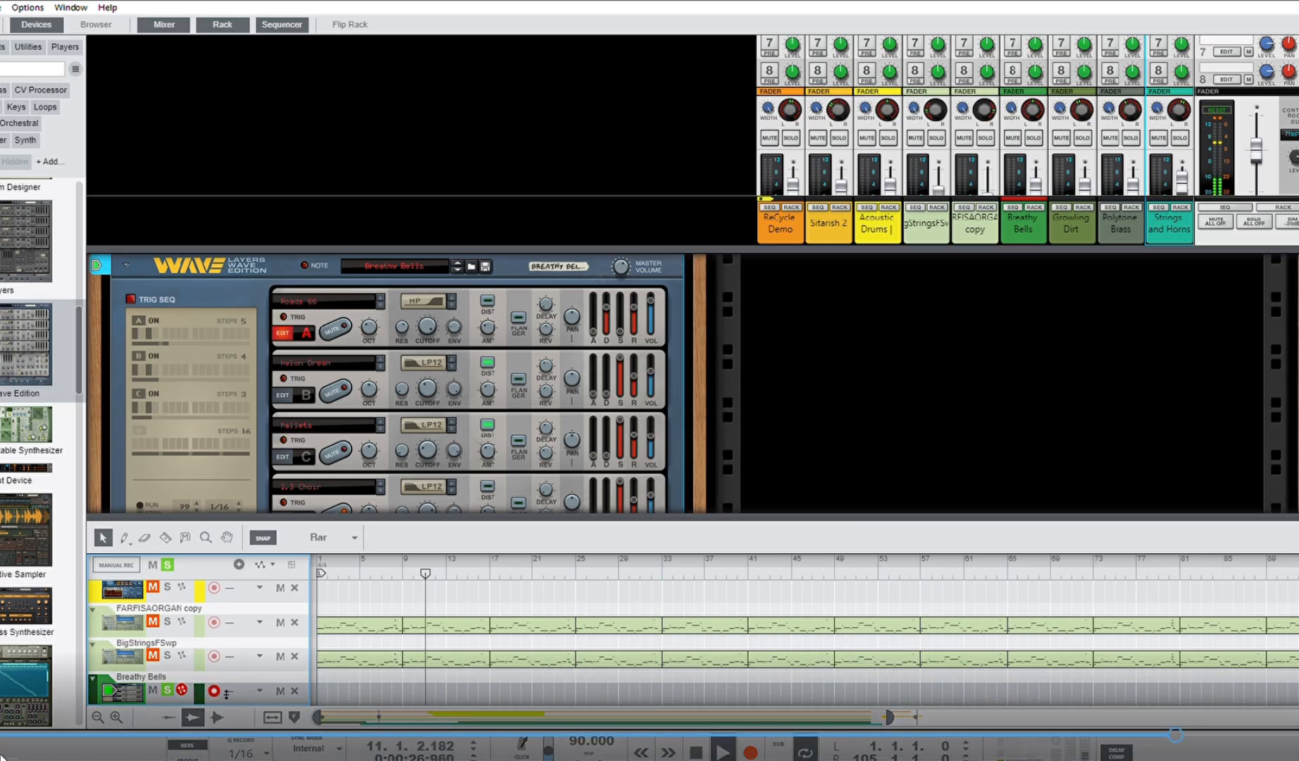
click(12, 753)
click(42, 728)
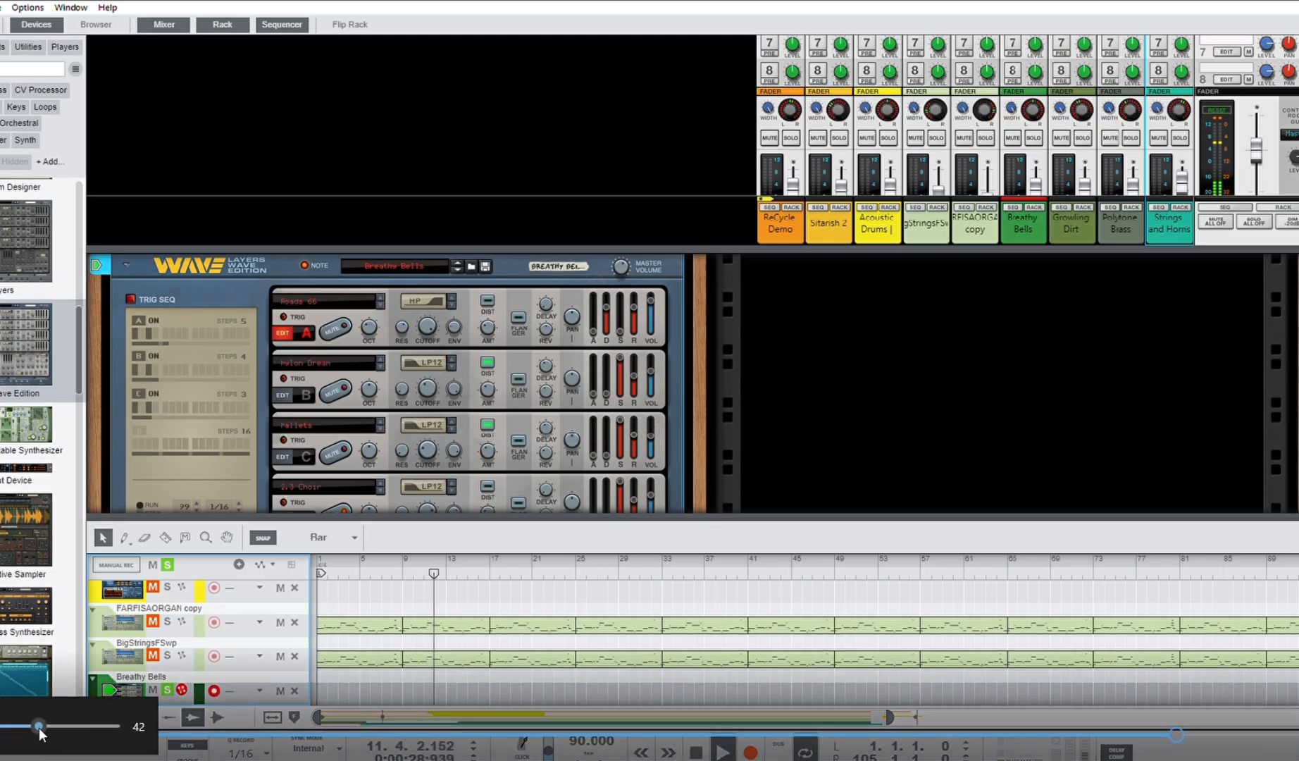
Enlarge the sequencer and copy the BigStringsFSwp clips from bar 1 to about bar 89 onto the Breathy Bells track
drag(582, 516, 582, 334)
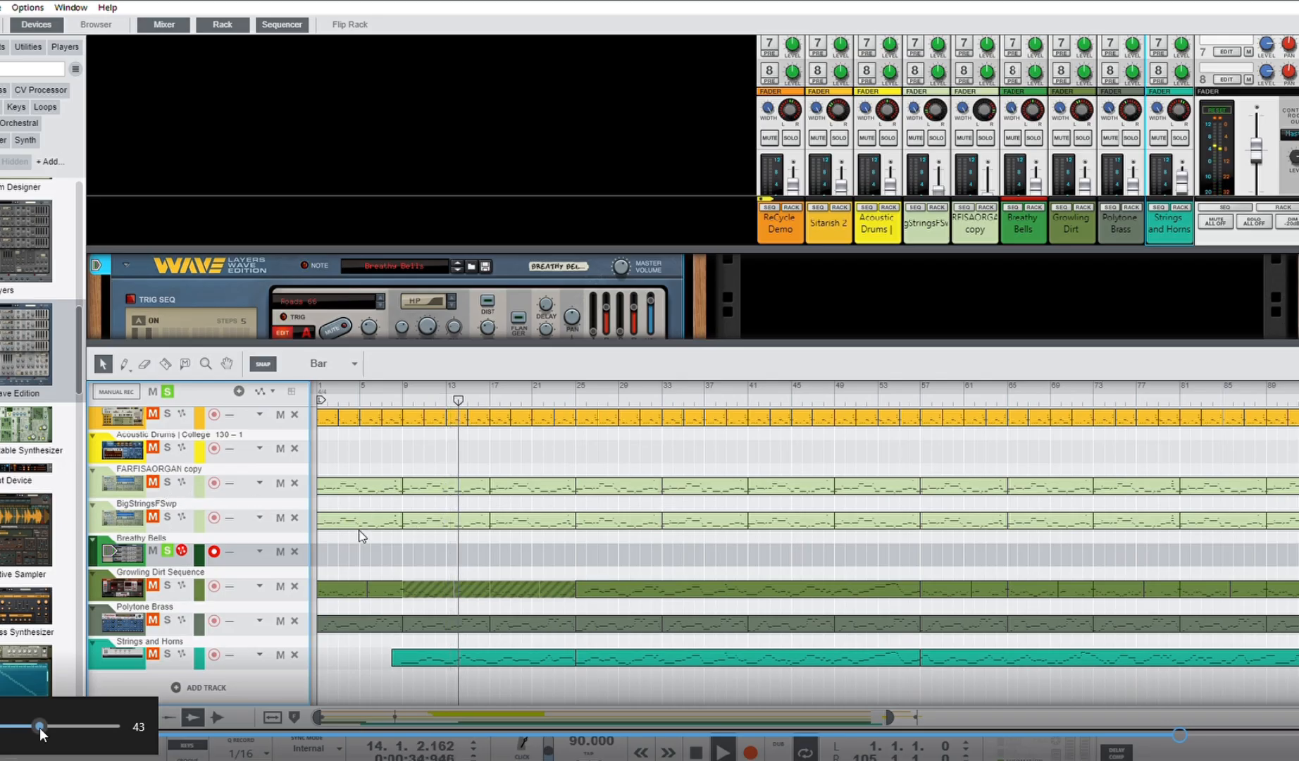
click(462, 518)
drag(319, 538, 1224, 509)
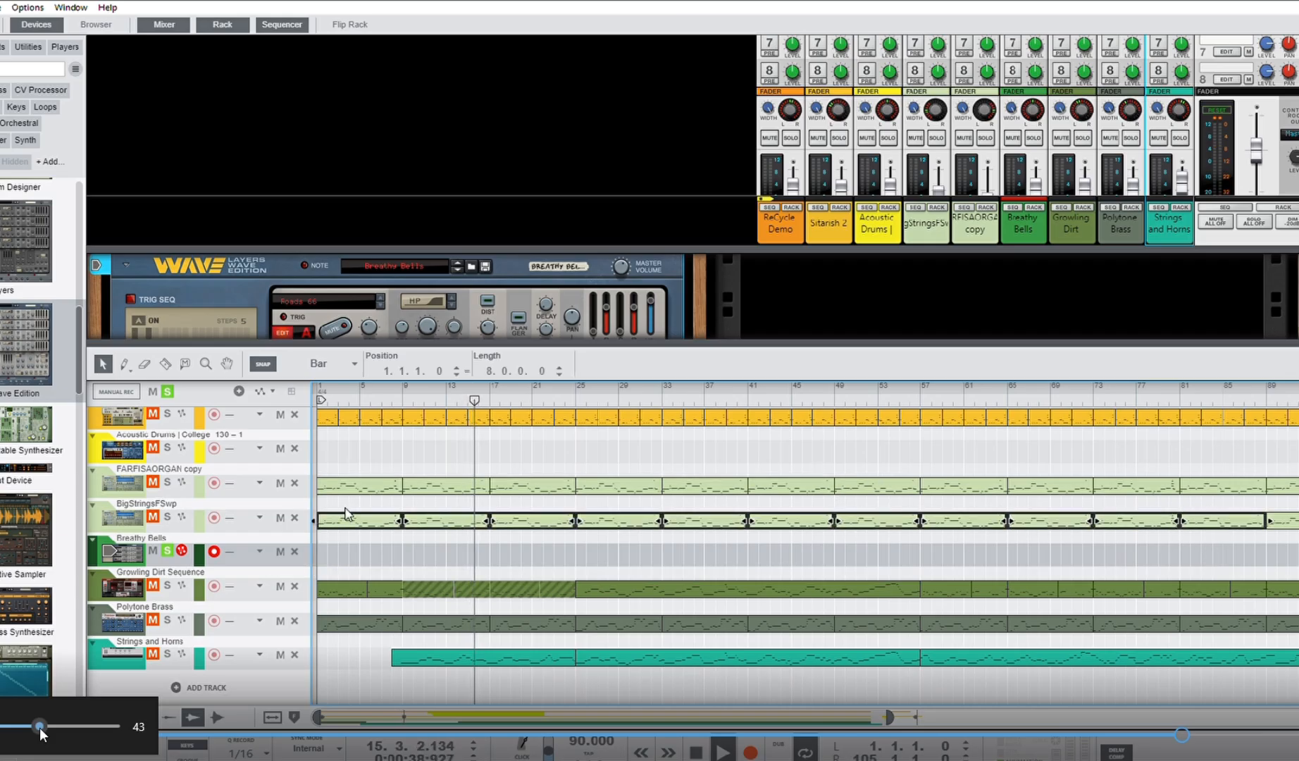
drag(343, 517, 320, 641)
drag(39, 728, 117, 737)
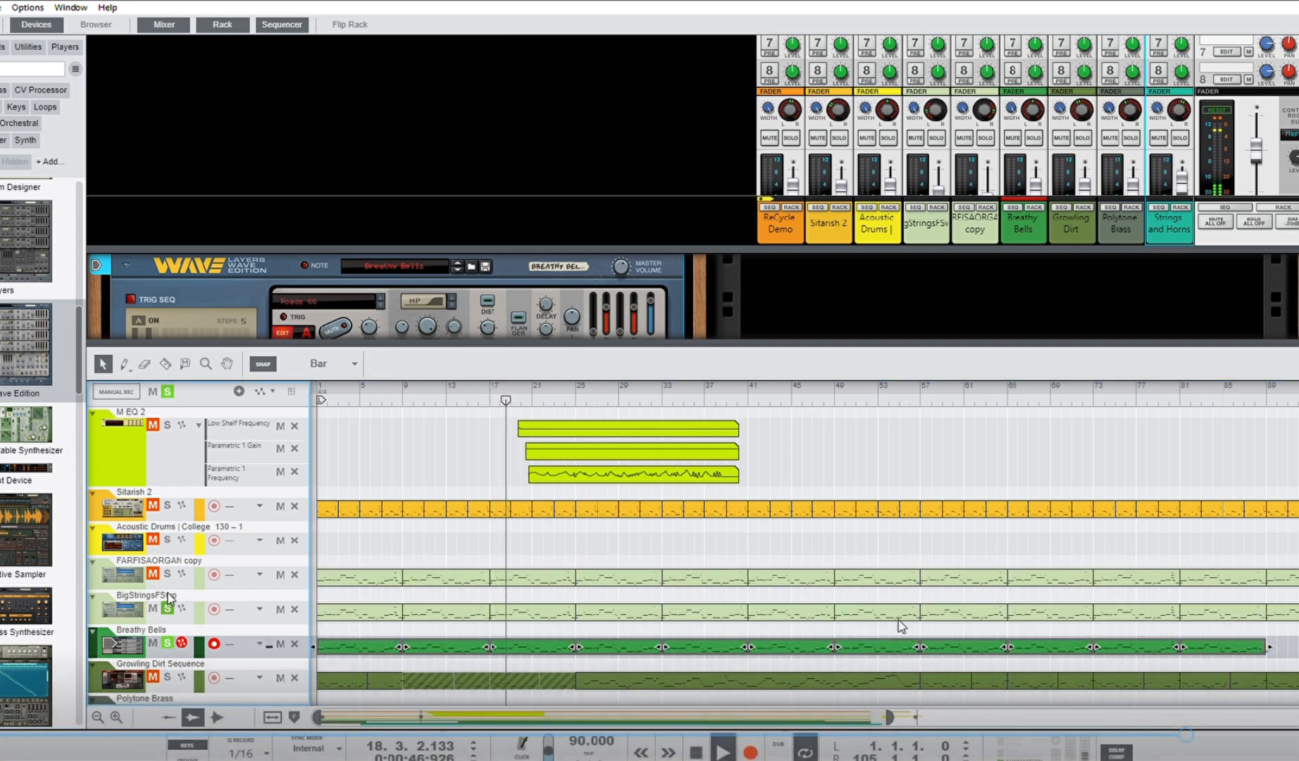
Solo the FARFISAORGAN copy track with BigStringsFSwp and Breathy Bells, and enlarge the rack to show the Breathy Bells synth's master volume
click(175, 564)
click(168, 573)
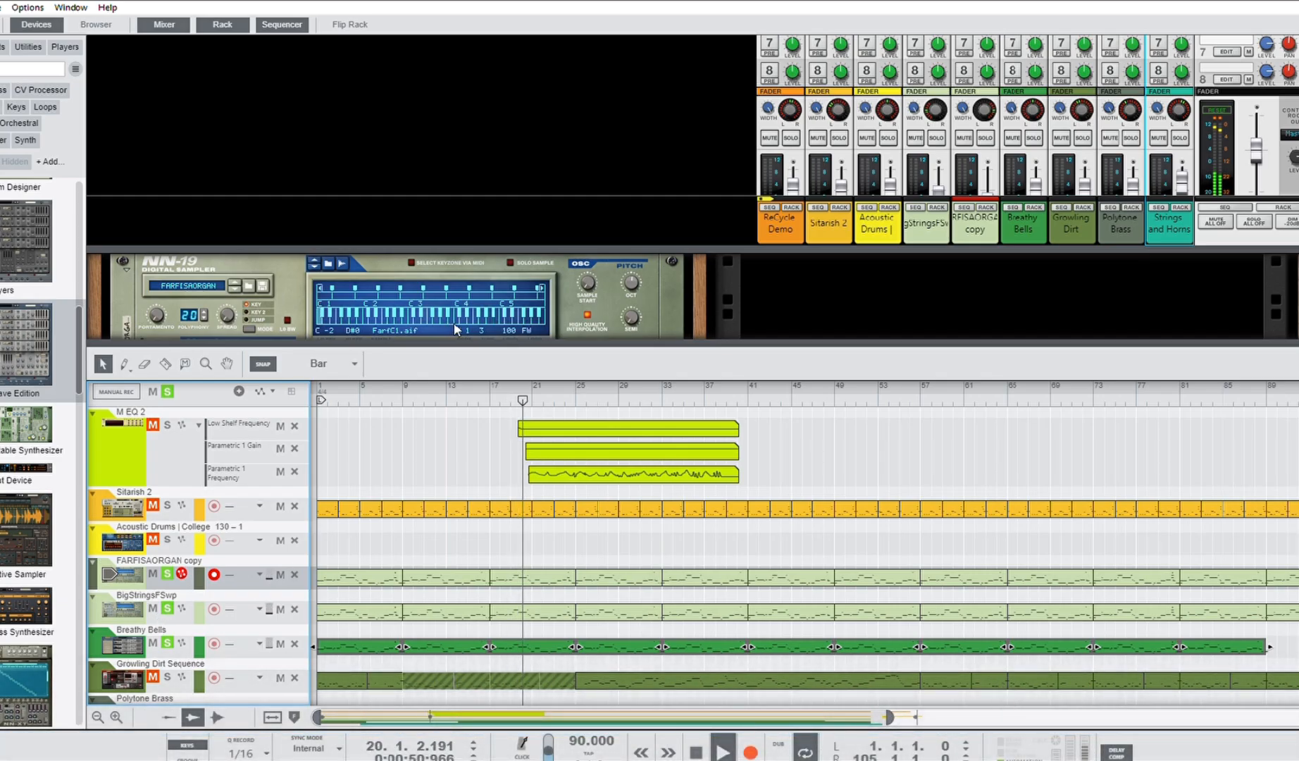
drag(462, 336, 472, 478)
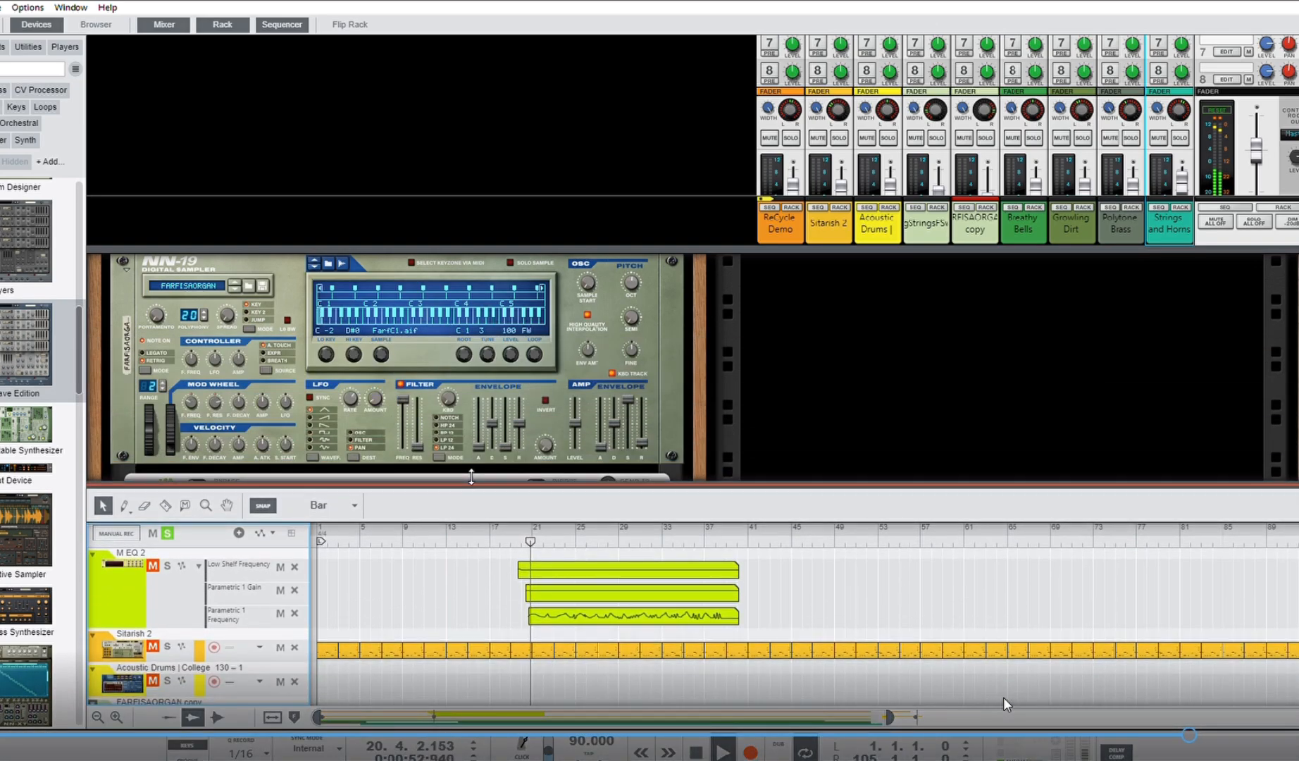
scroll(428, 436, down, 2)
scroll(426, 437, down, 1)
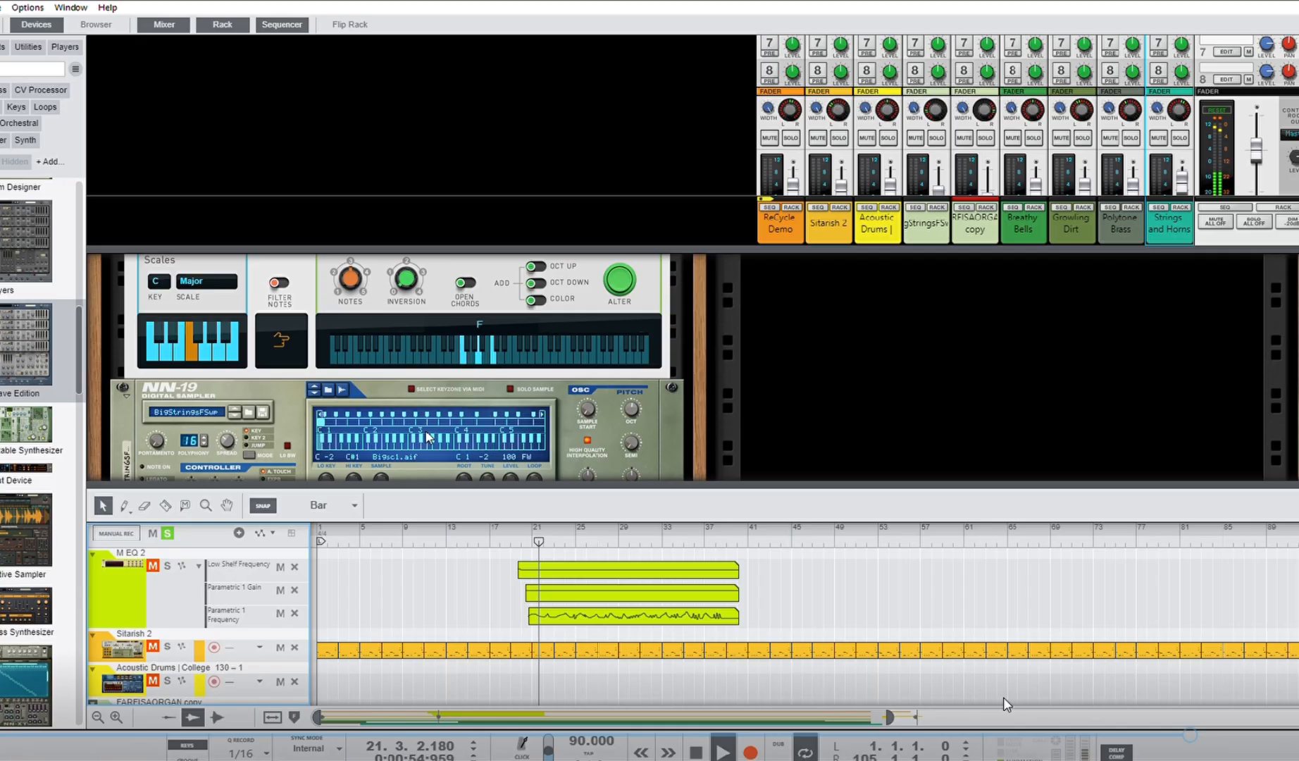
scroll(416, 422, down, 3)
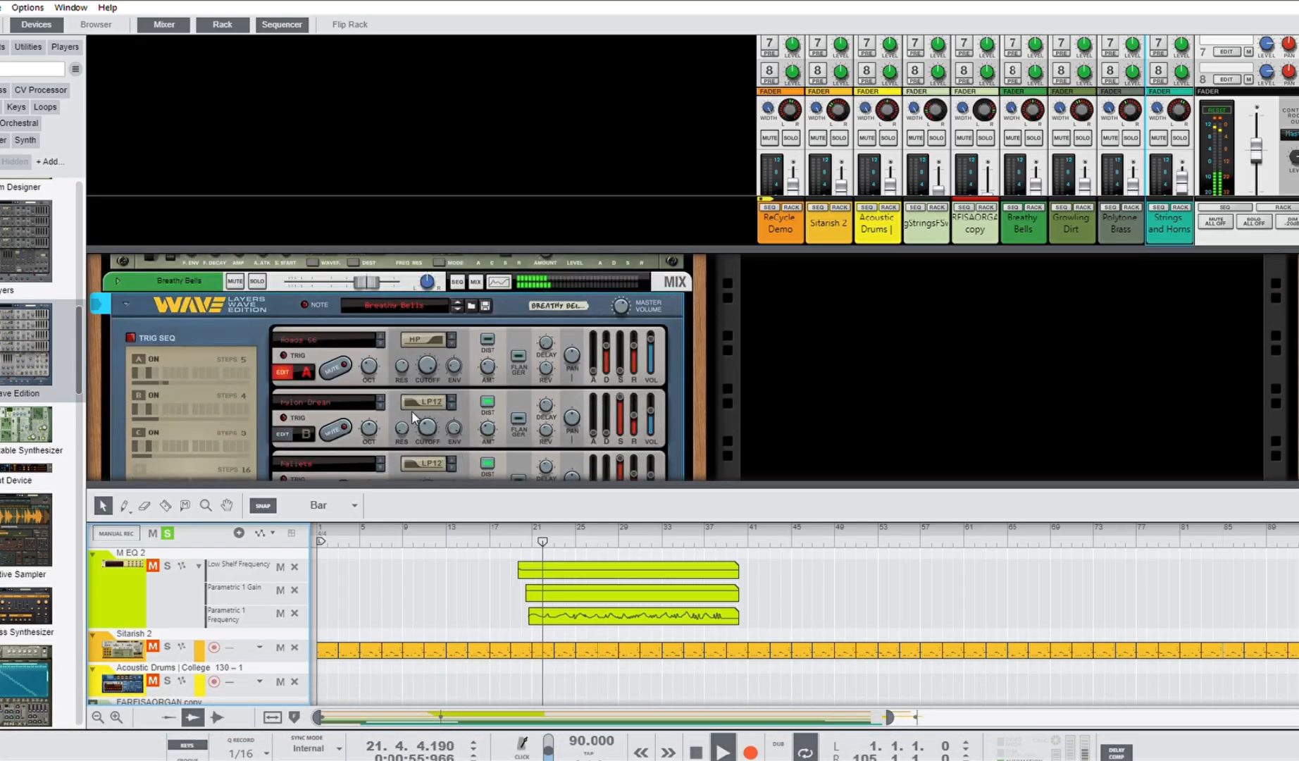
click(625, 297)
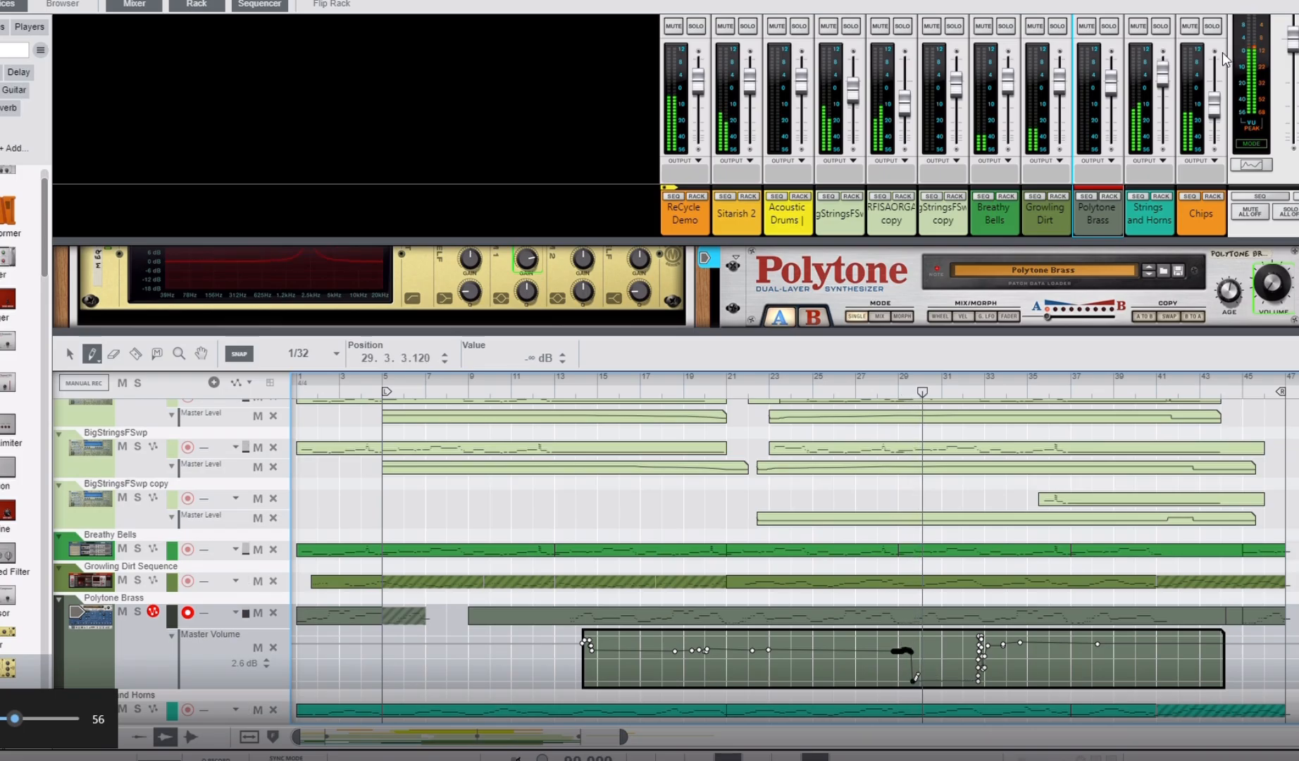
Replay from about bar 25 and redraw Polytone Brass's Master Volume automation to drop near bar 31, stay low and rise to 3.7 dB at bar 35
click(812, 375)
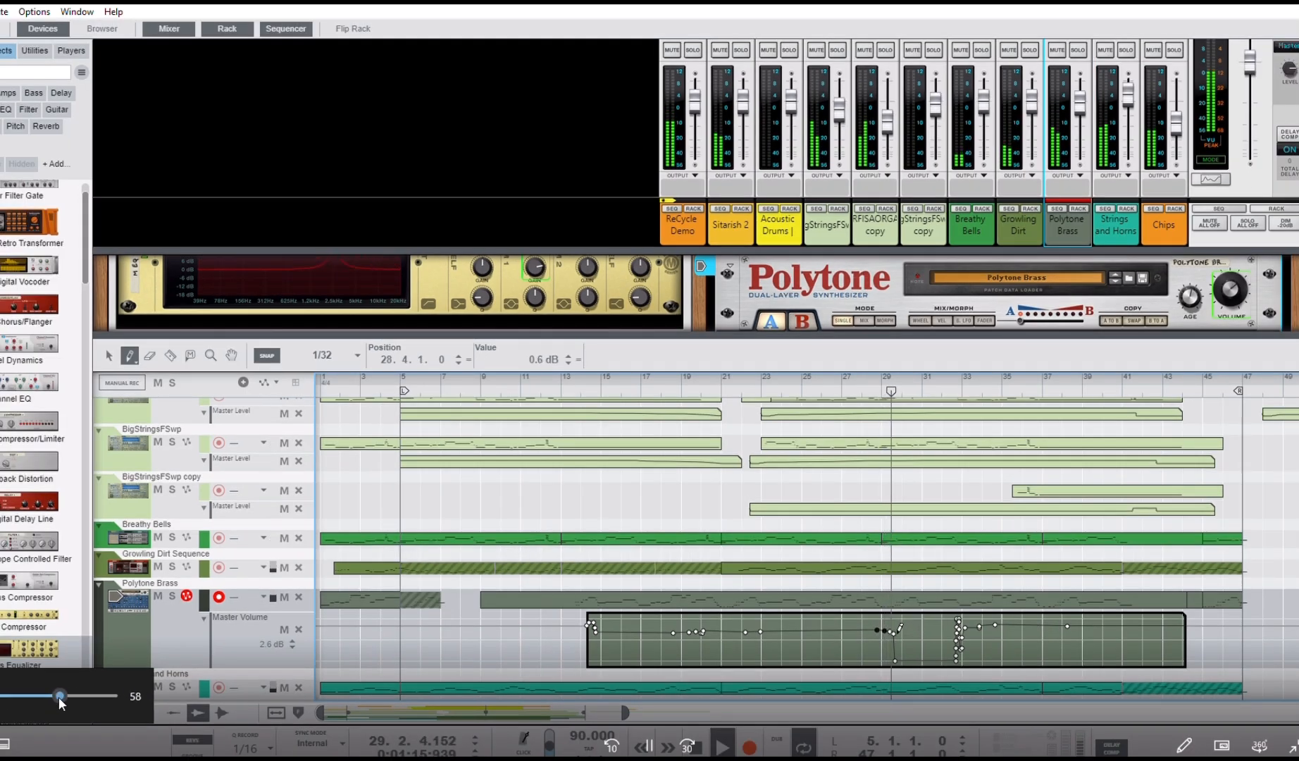
drag(59, 697, 157, 694)
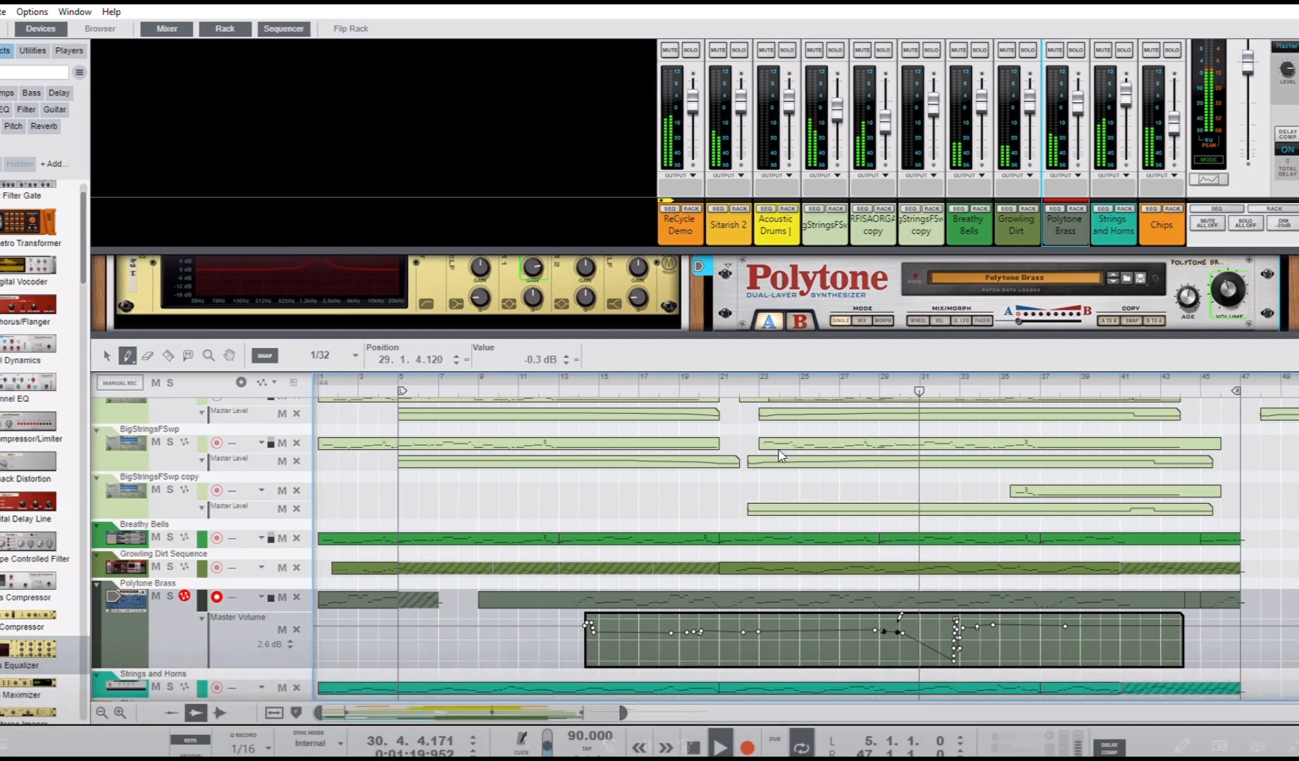
click(812, 381)
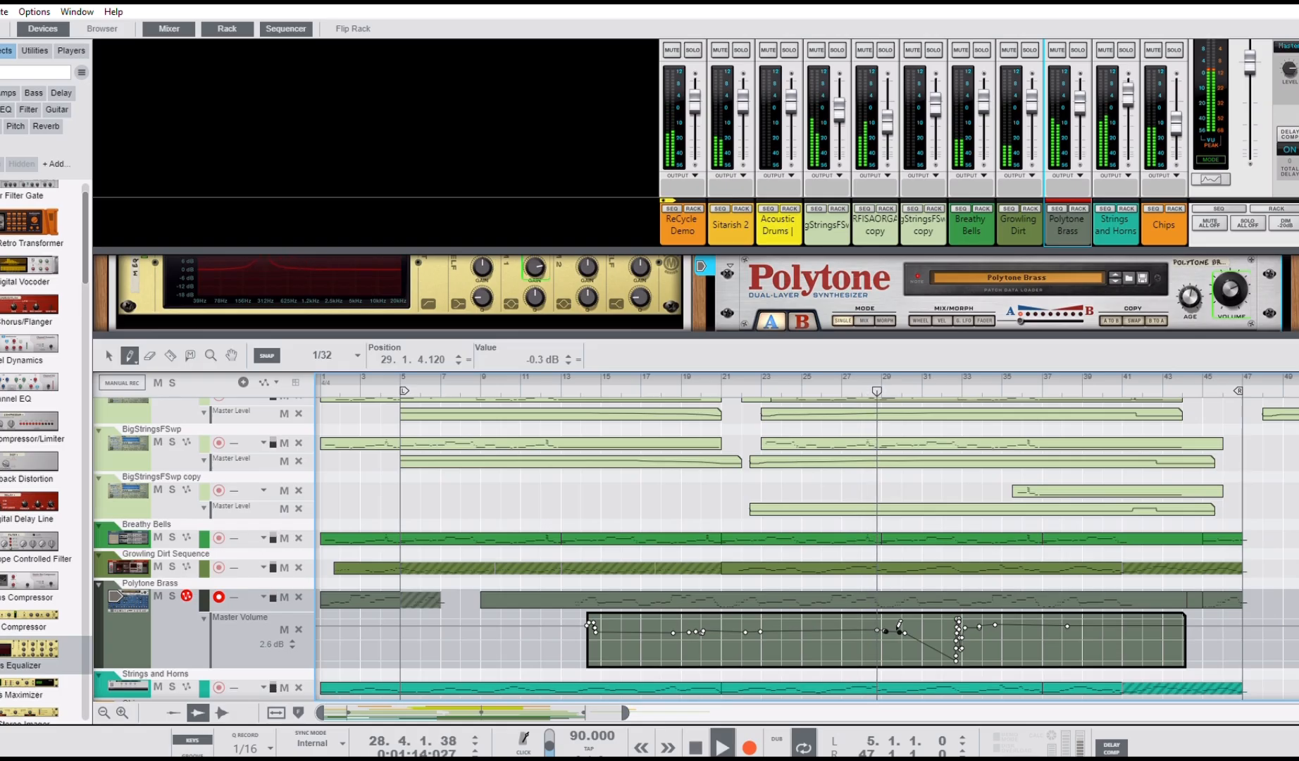
mouse_move(890, 627)
mouse_down()
mouse_move(917, 628)
mouse_move(937, 707)
mouse_up()
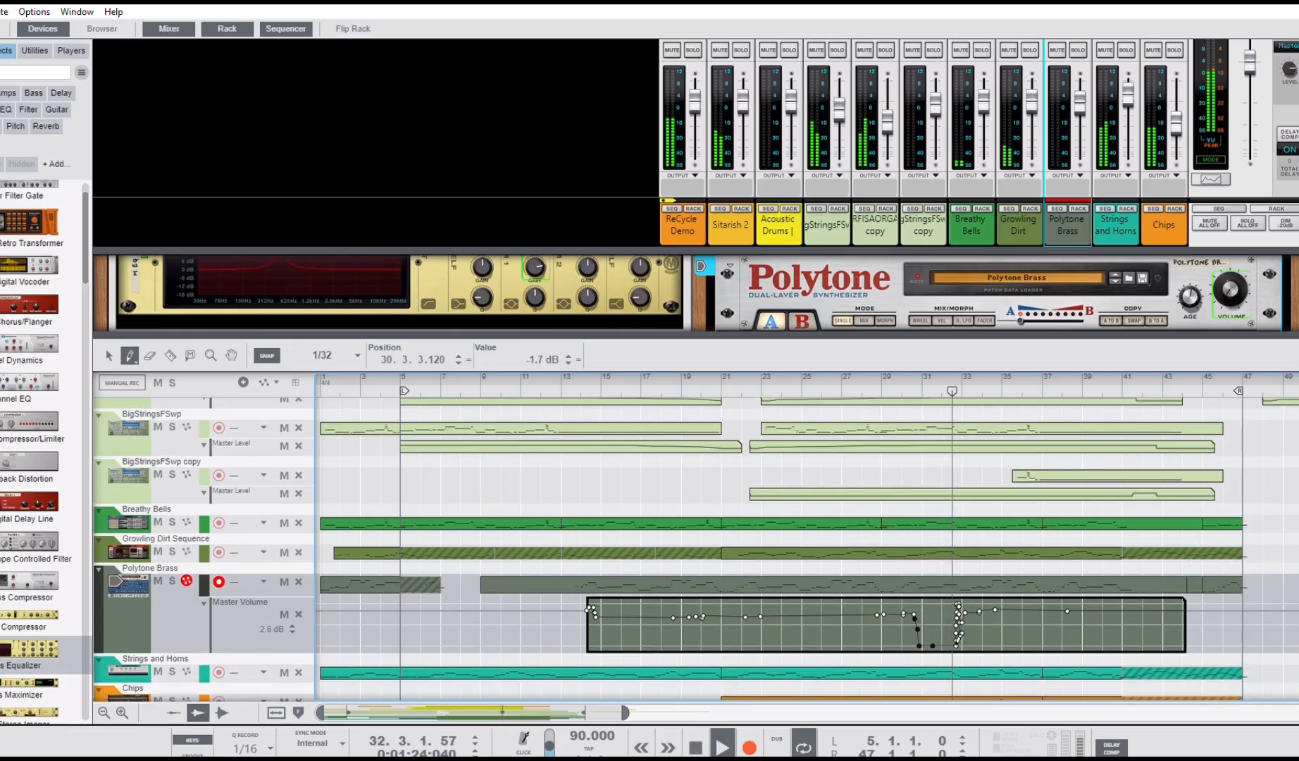
mouse_move(960, 641)
mouse_down()
mouse_move(1003, 643)
mouse_move(1014, 600)
mouse_up()
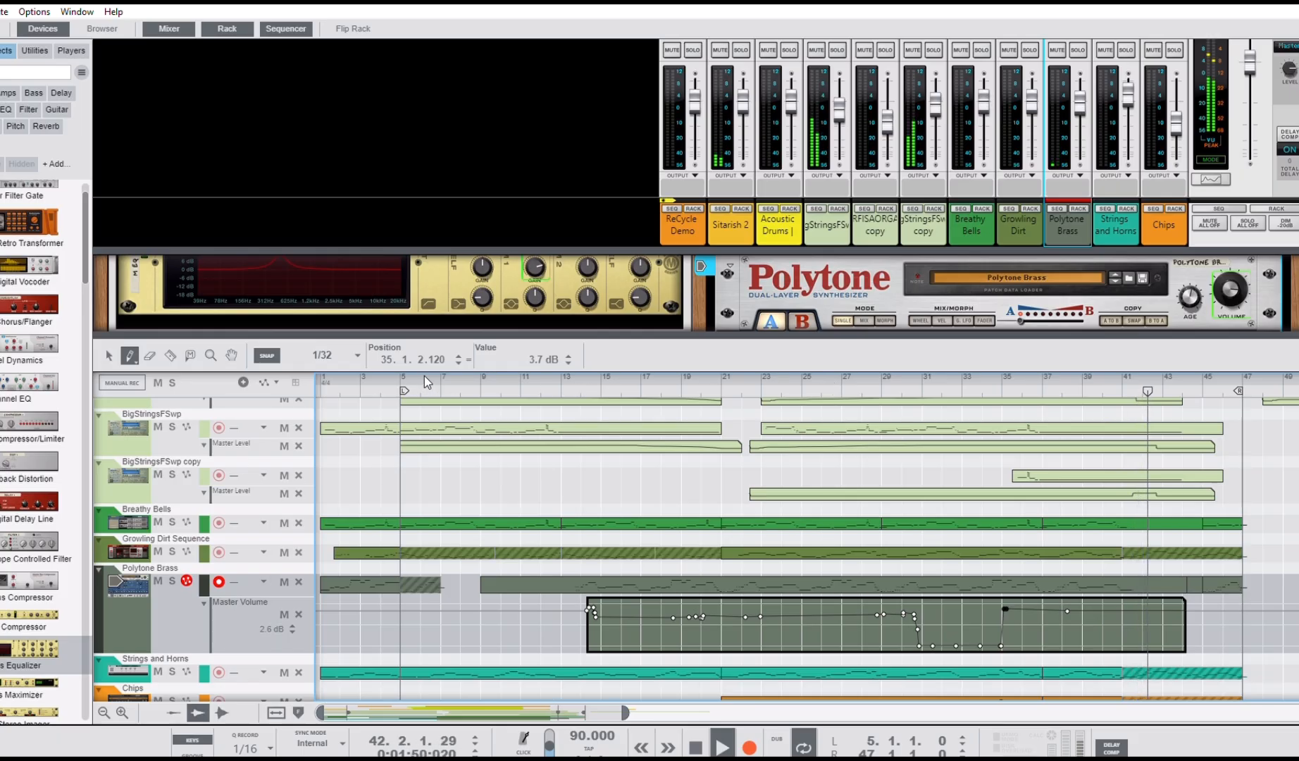
Restart playback just before bar 5, hide the rack and shrink the mixer to review all tracks in the arrangement
click(394, 376)
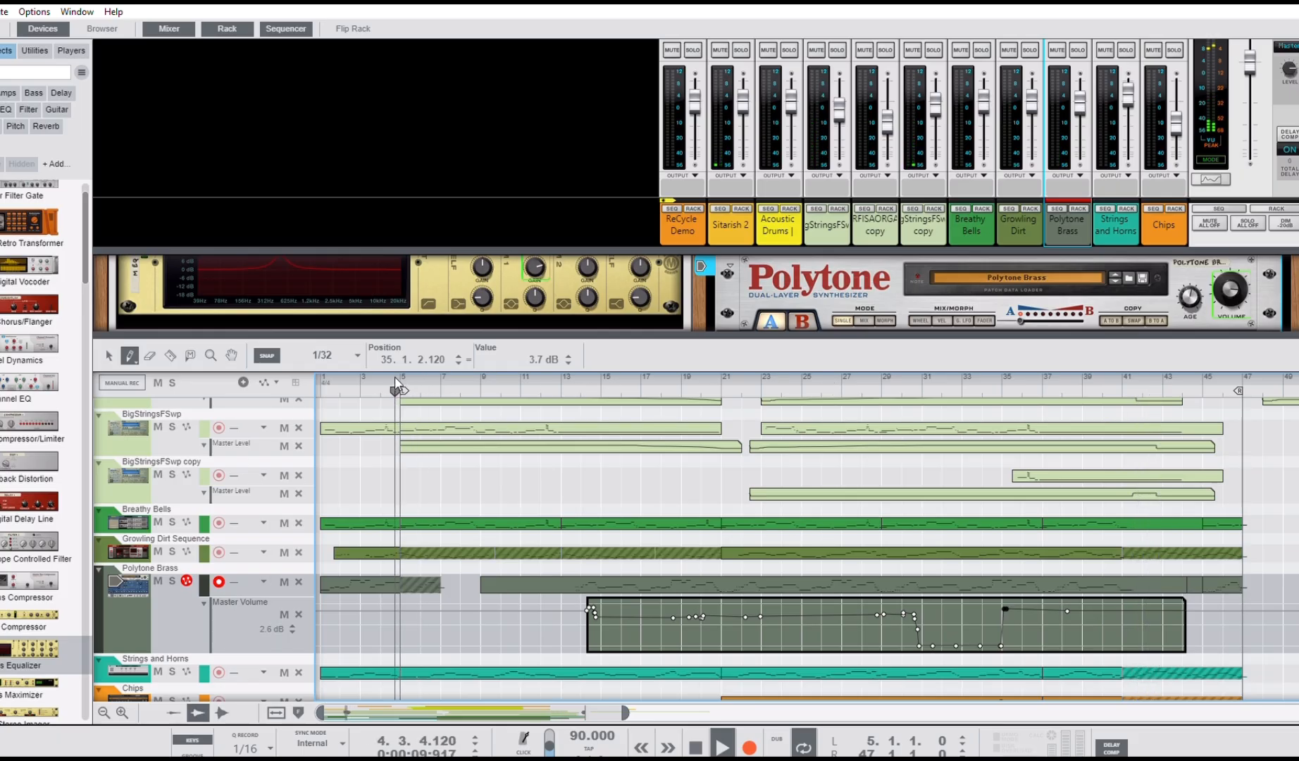
key(F6)
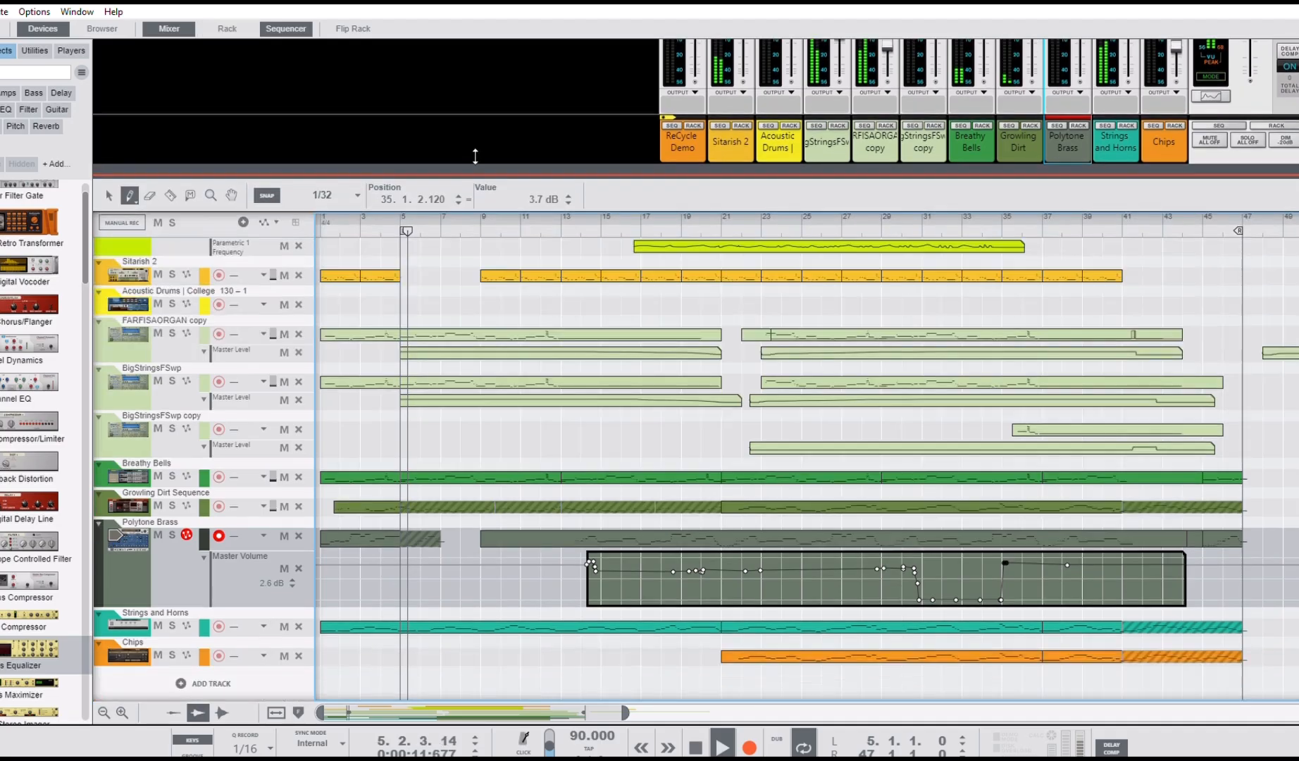
scroll(594, 428, up, 3)
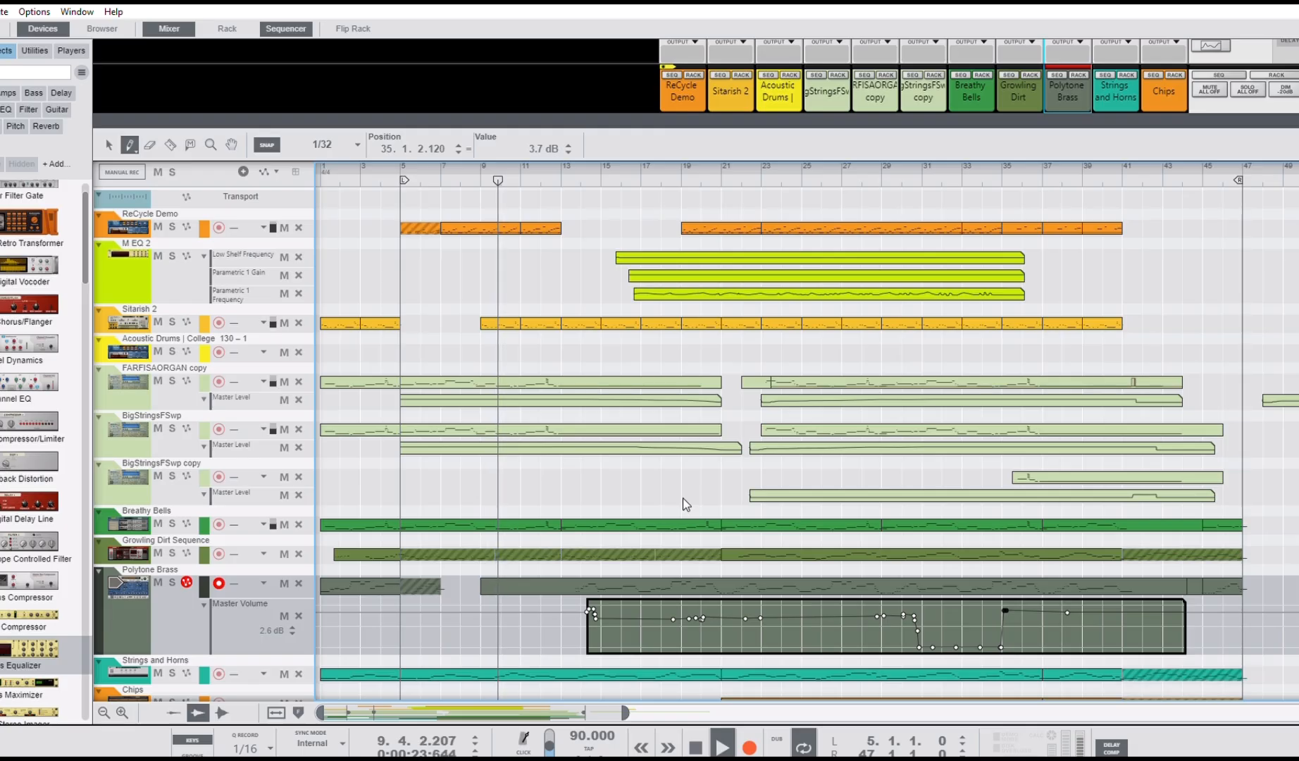
scroll(706, 397, down, 1)
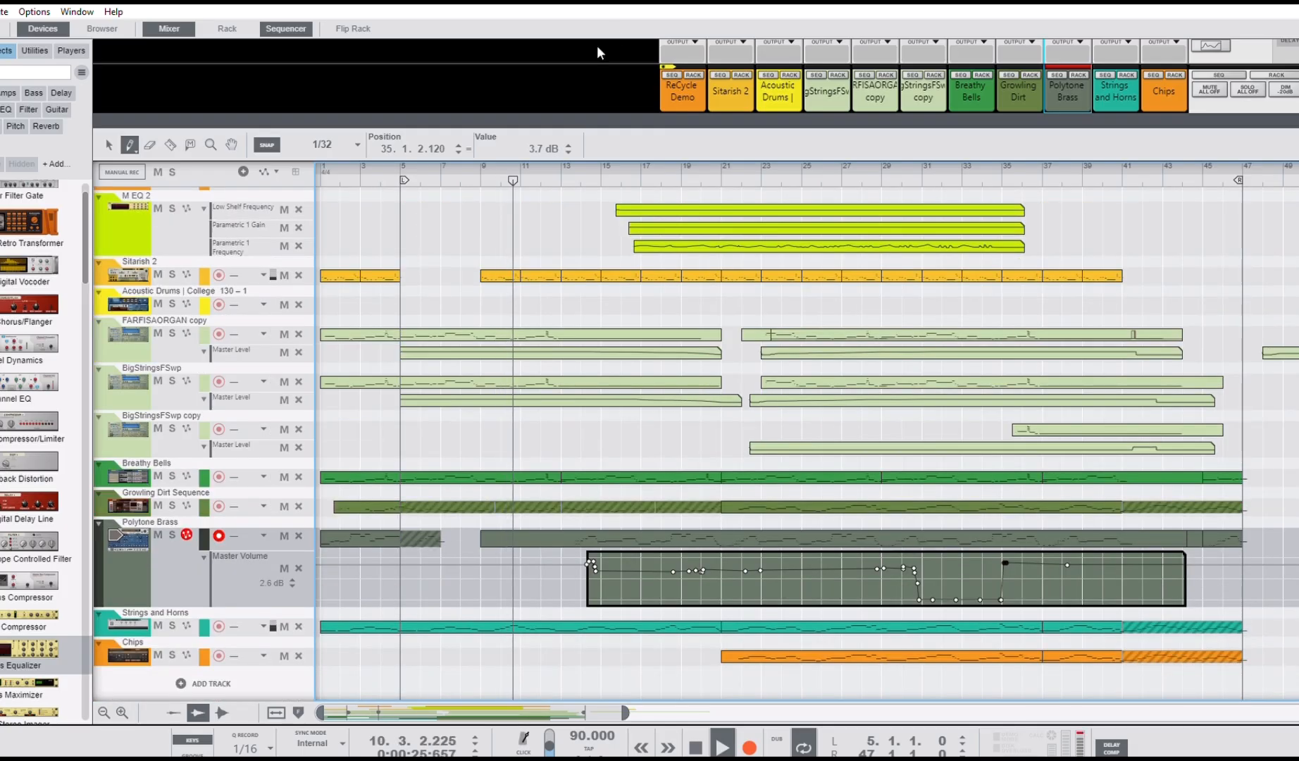
Show the rack again and look through its devices down to the FARFISAORGAN NN-19 sampler and Scales & Chords players
drag(623, 117, 645, 137)
scroll(629, 314, down, 10)
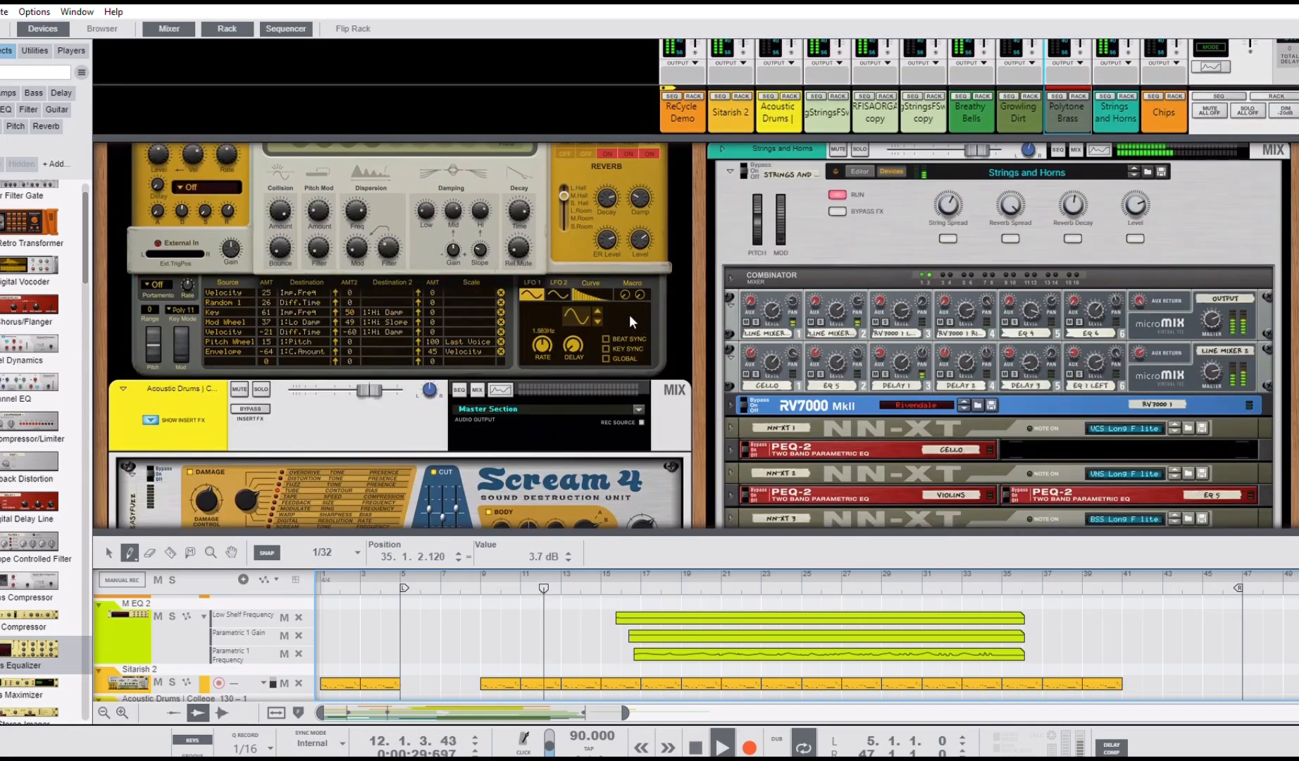
scroll(636, 355, down, 15)
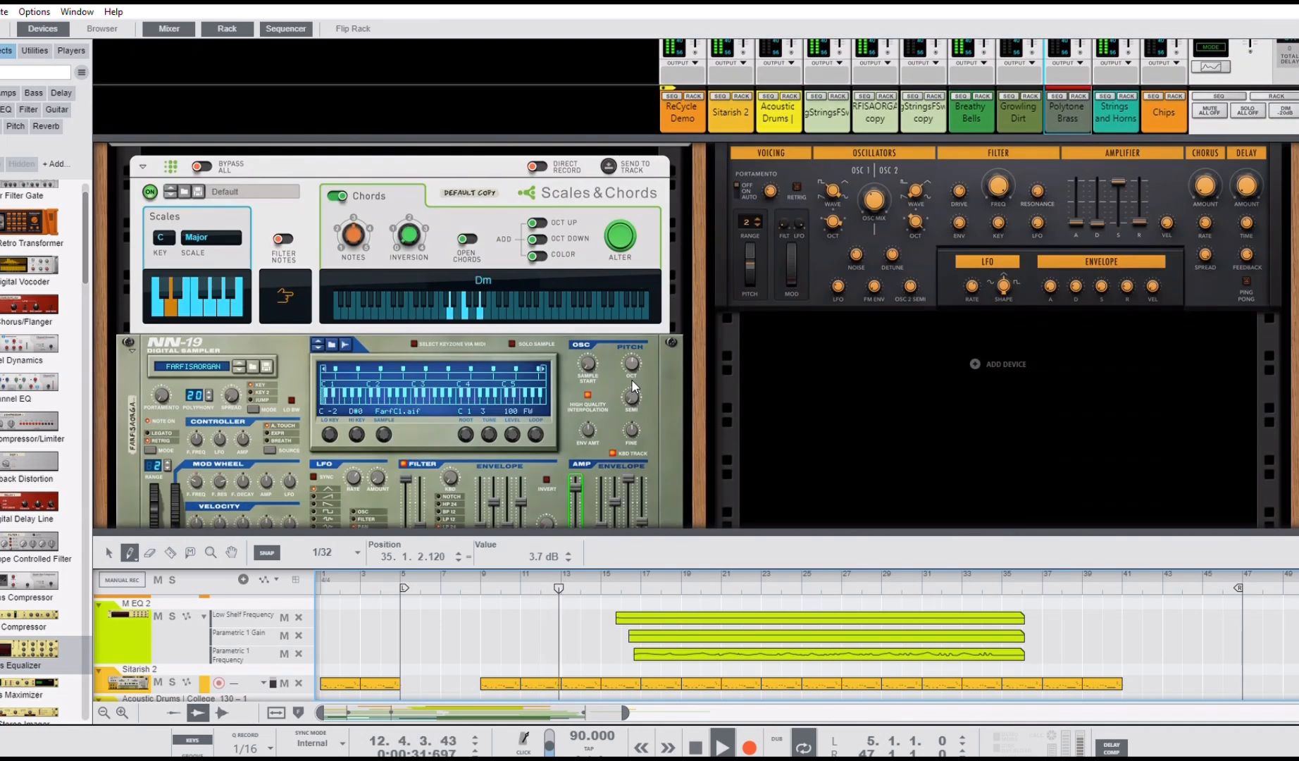
scroll(805, 351, up, 2)
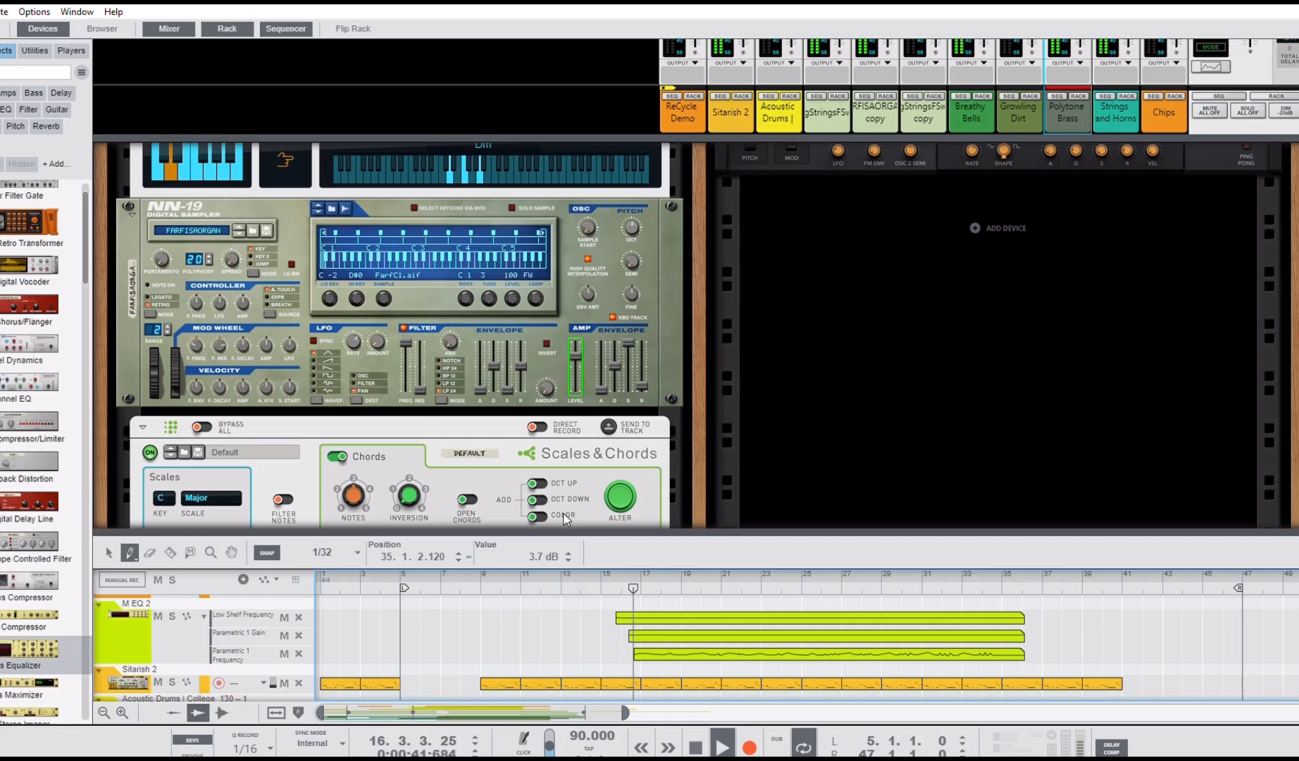
mouse_move(563, 496)
mouse_down()
mouse_move(584, 314)
mouse_move(560, 479)
mouse_up()
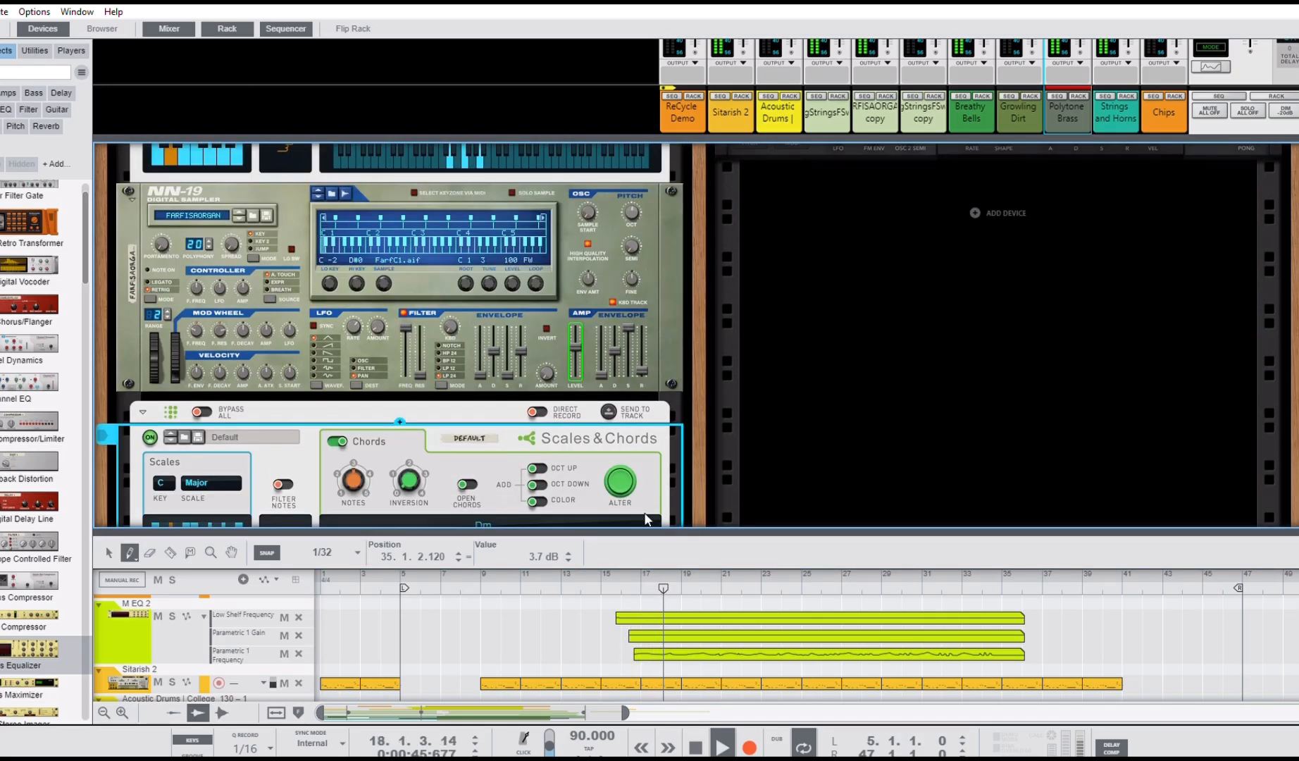
Enlarge the sequencer, then mute and unmute the ReCycle Demo track to compare the mix
drag(651, 532, 690, 259)
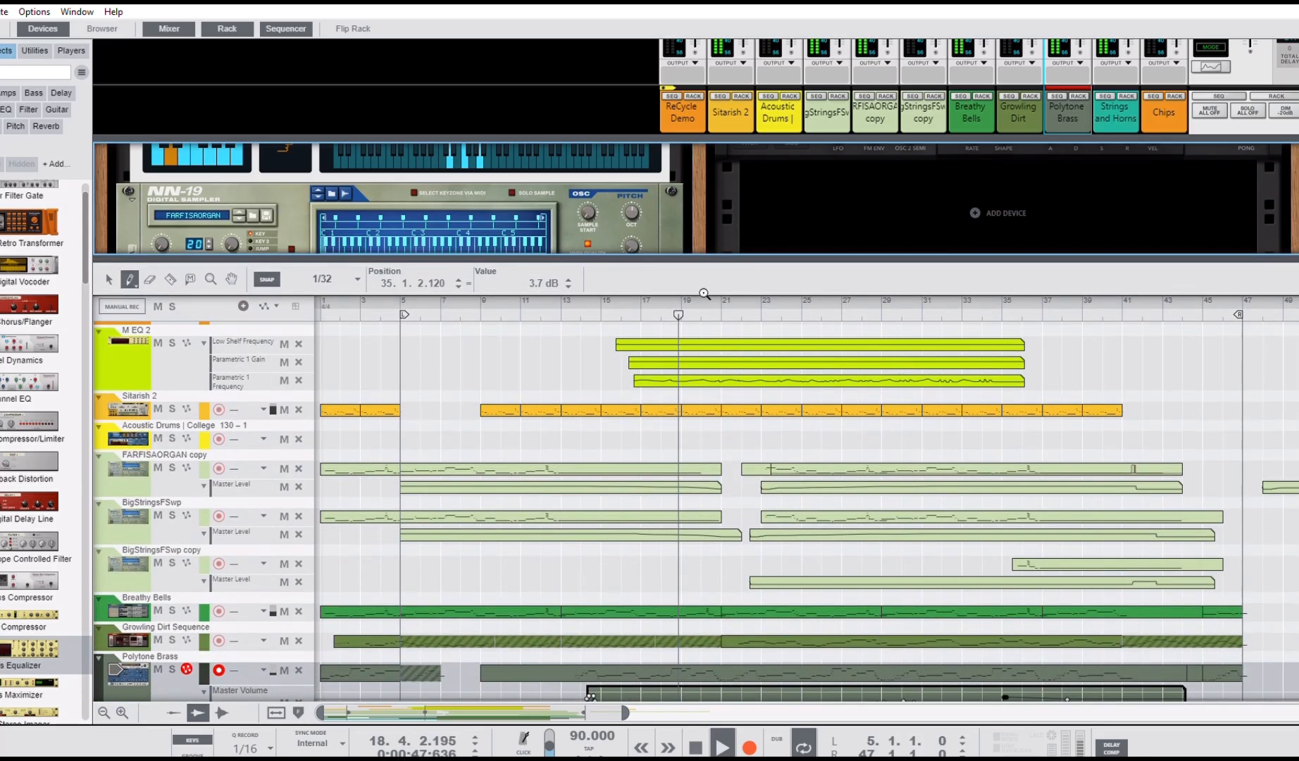
scroll(714, 394, up, 2)
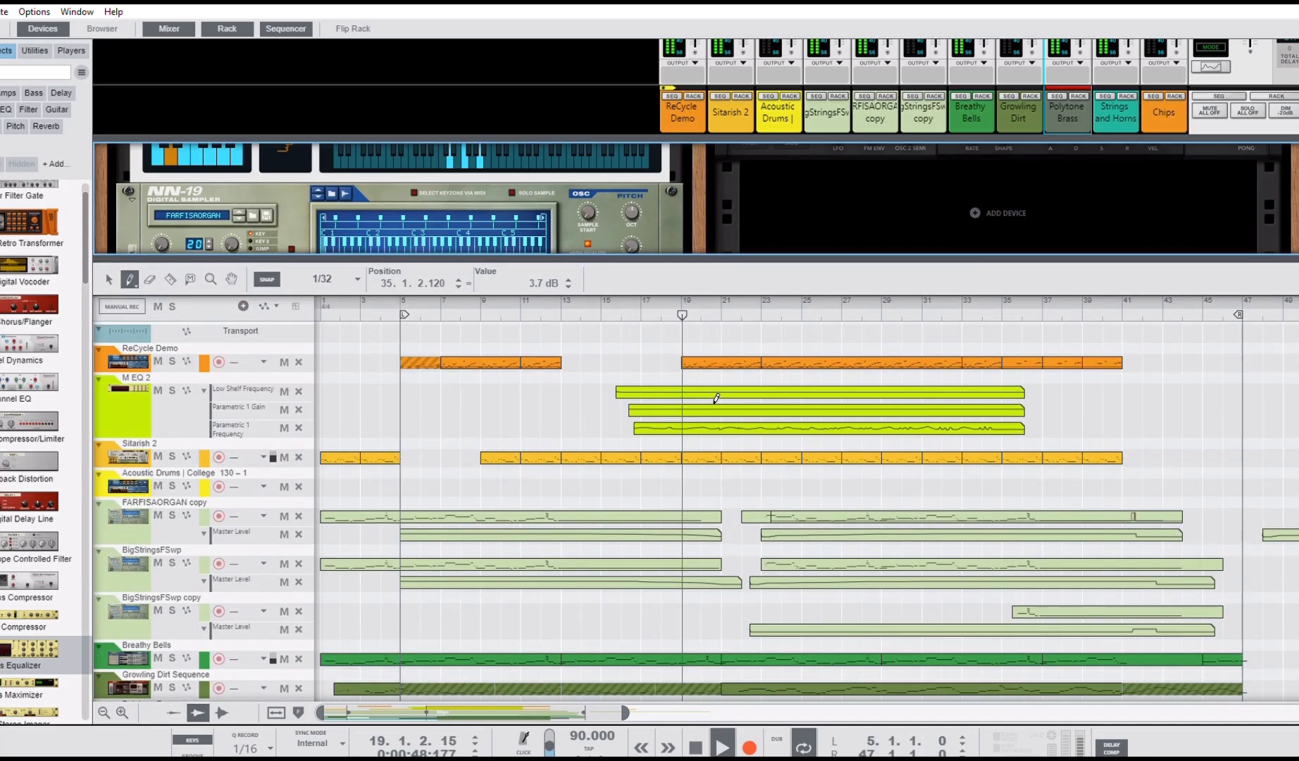
click(160, 360)
click(159, 360)
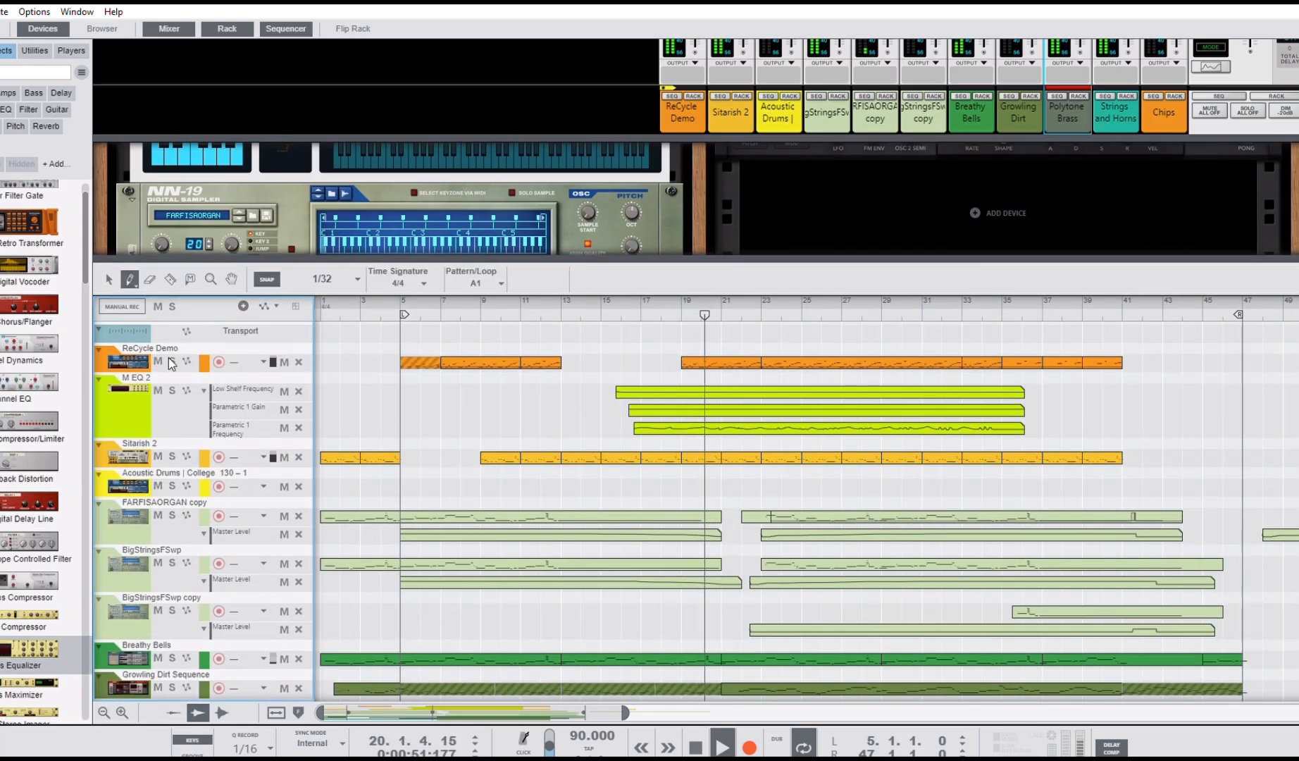
Record Dry/Wet automation for the ALL Plate Spread RV7000 reverb in ReCycle Demo's insert effects from about bar 8 to bar 15
click(97, 349)
drag(455, 259, 505, 468)
scroll(529, 384, up, 2)
scroll(527, 384, up, 2)
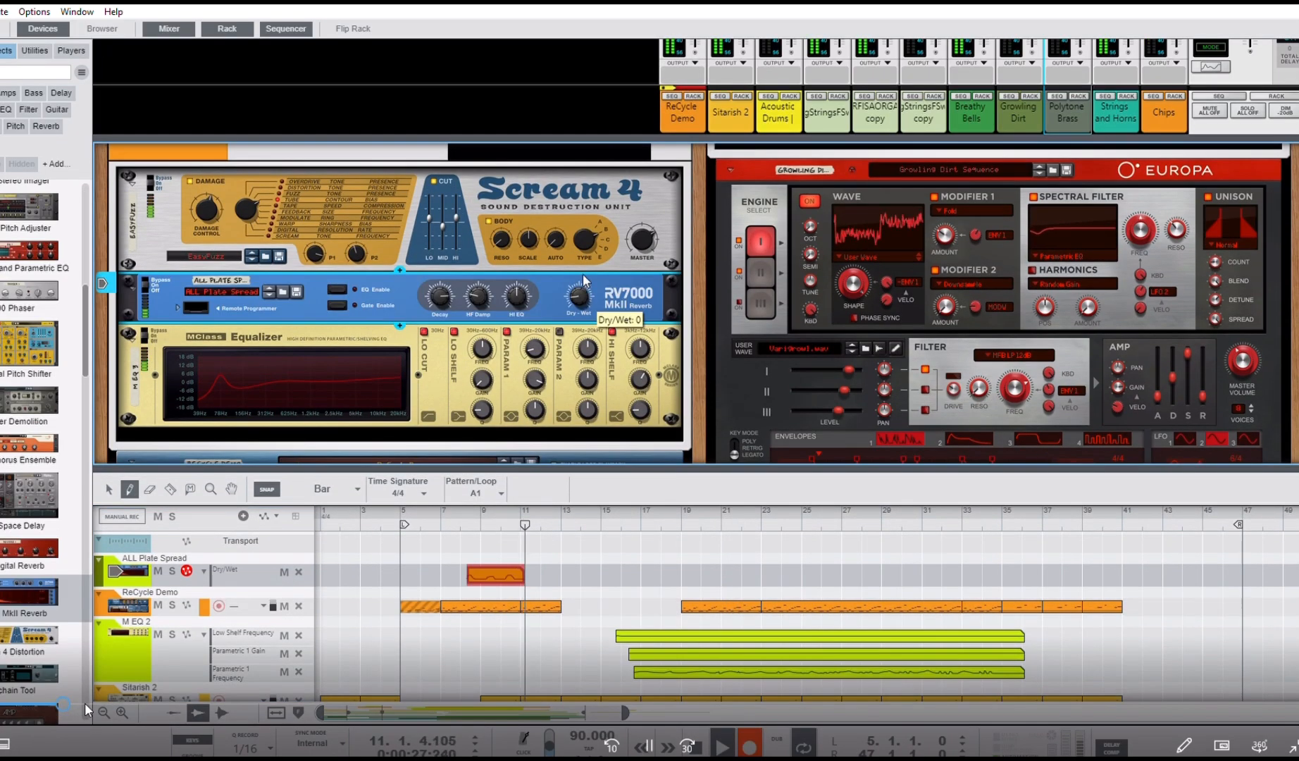
drag(583, 267, 584, 303)
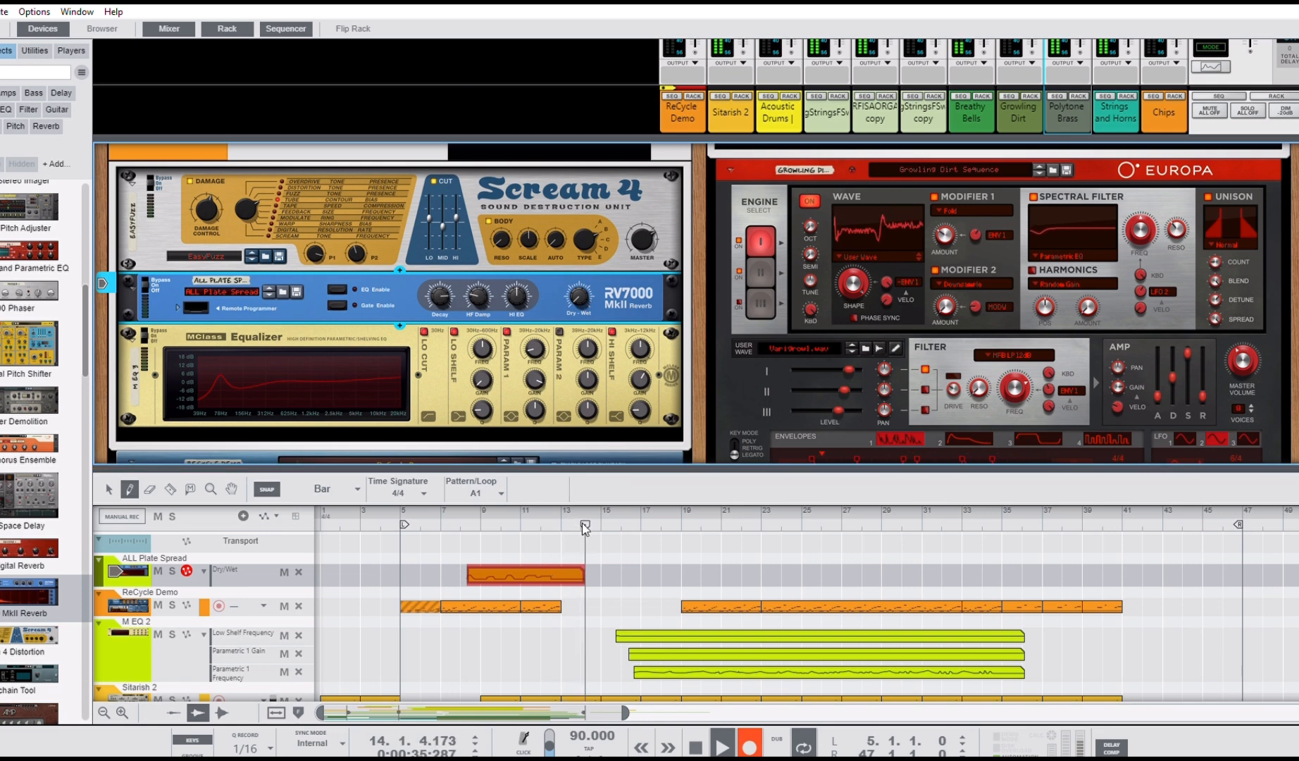
click(699, 745)
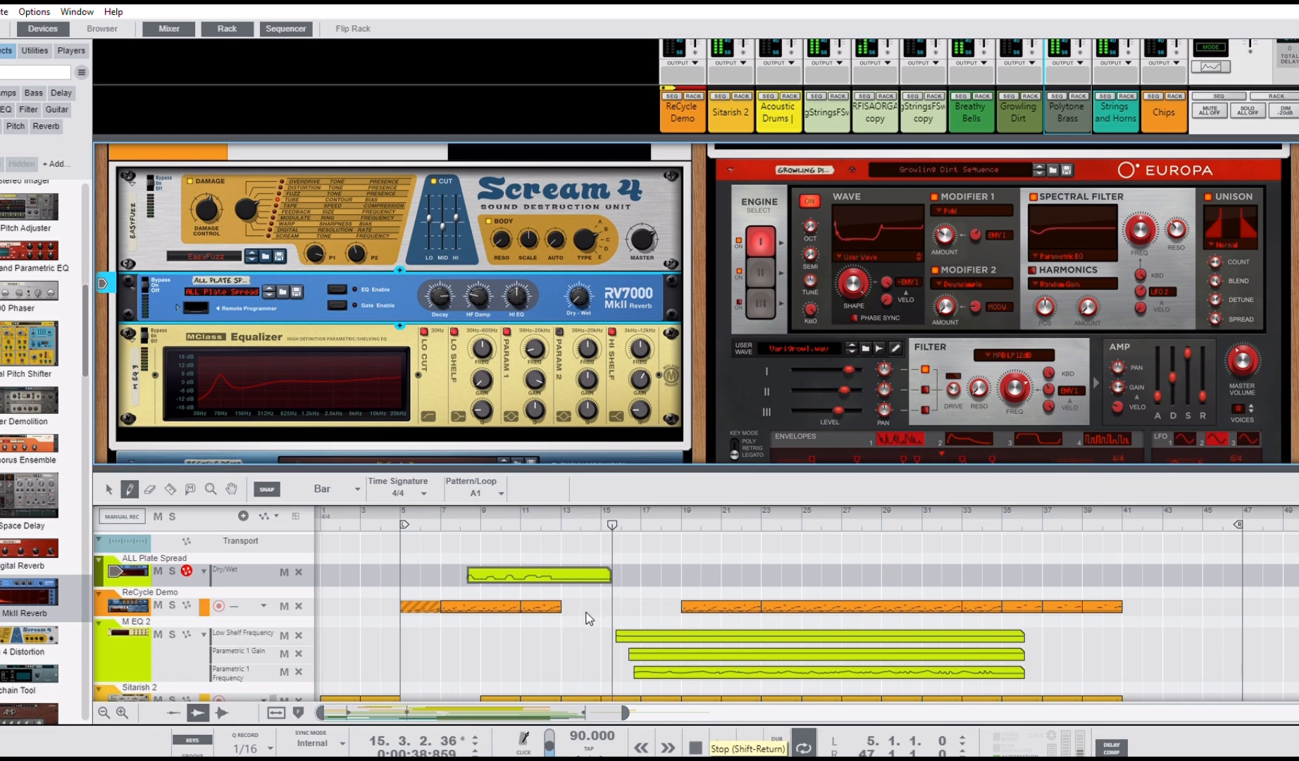
Draw an empty three-bar clip on the ReCycle Demo track starting at bar 13
key(q)
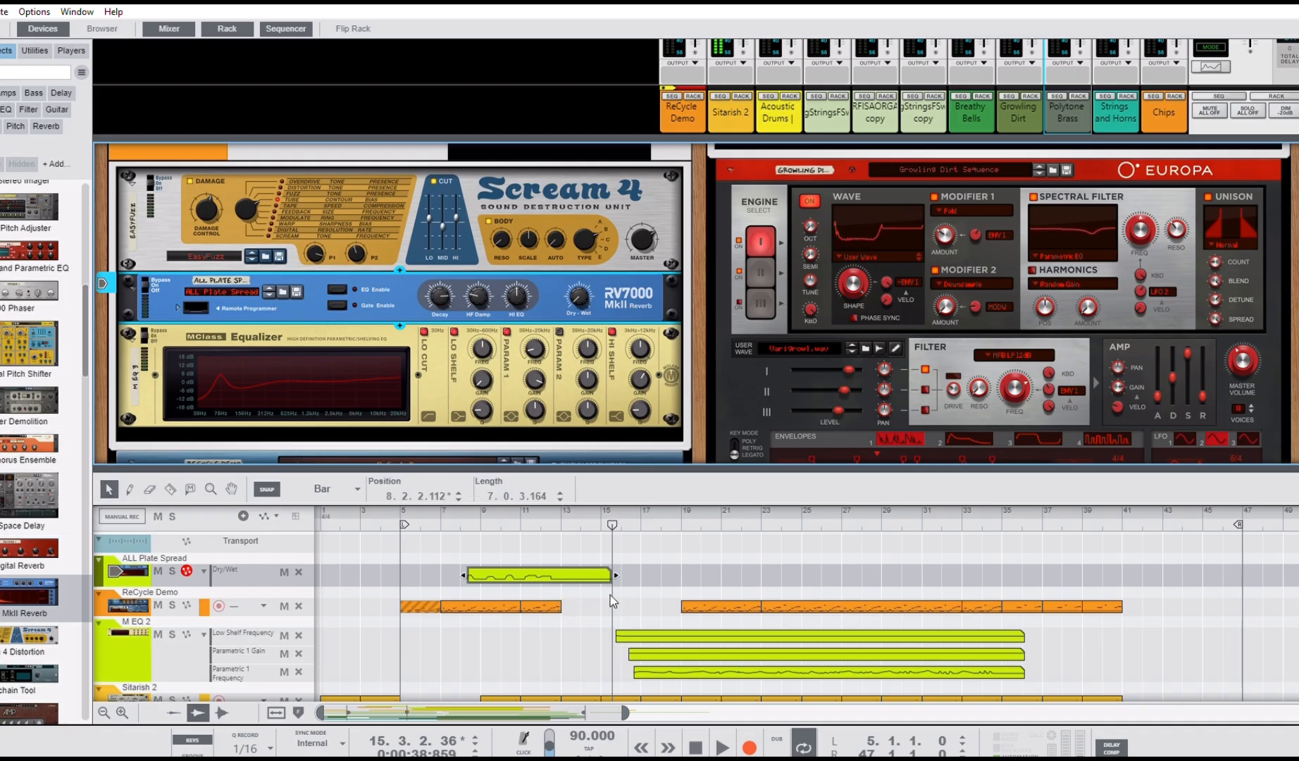
click(127, 486)
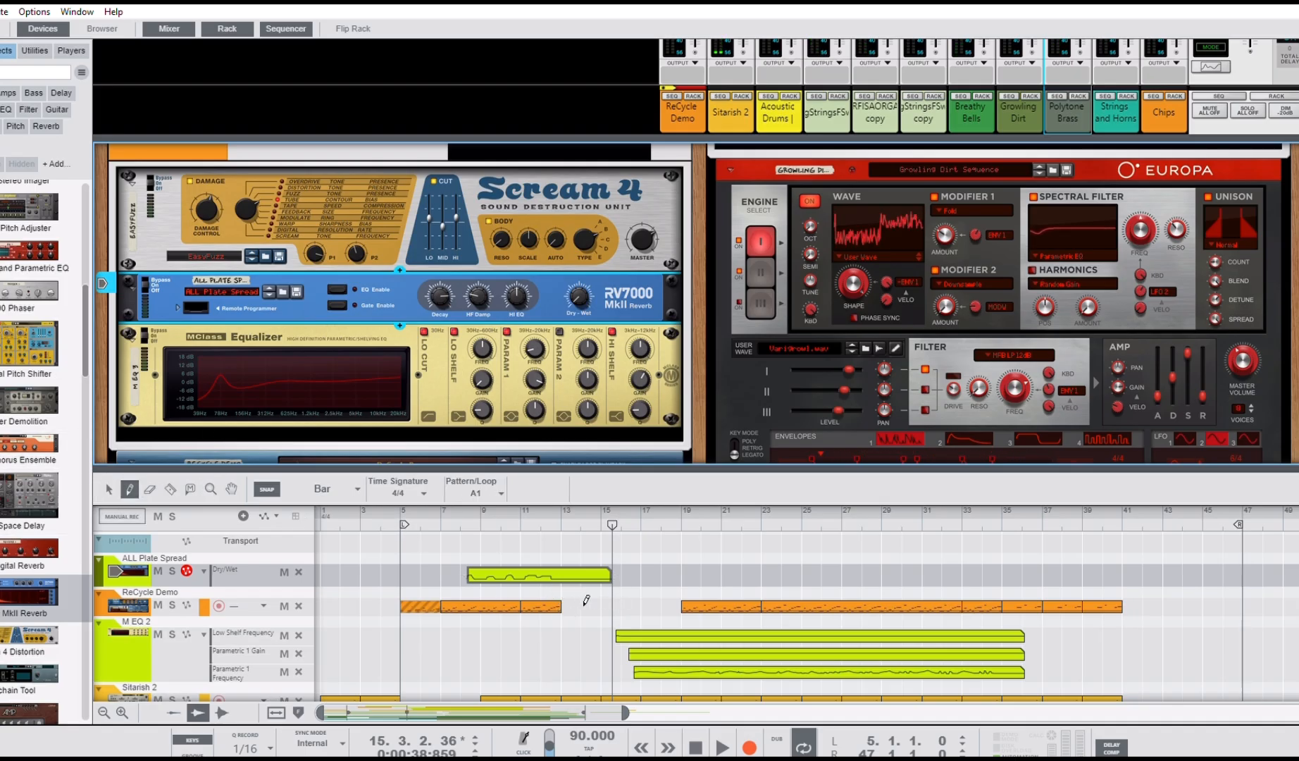
click(570, 604)
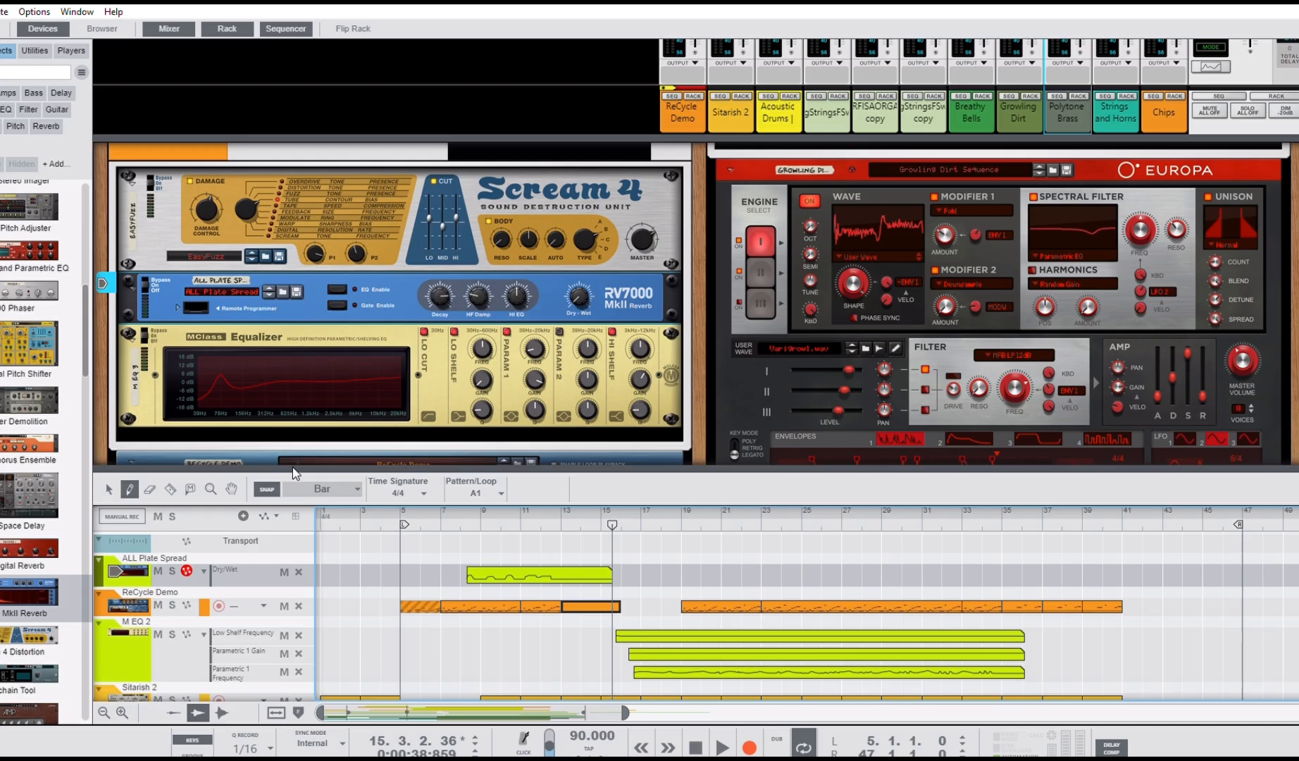
Open the empty ReCycle Demo clip in the note editor and return to the arrangement
click(109, 488)
double_click(583, 598)
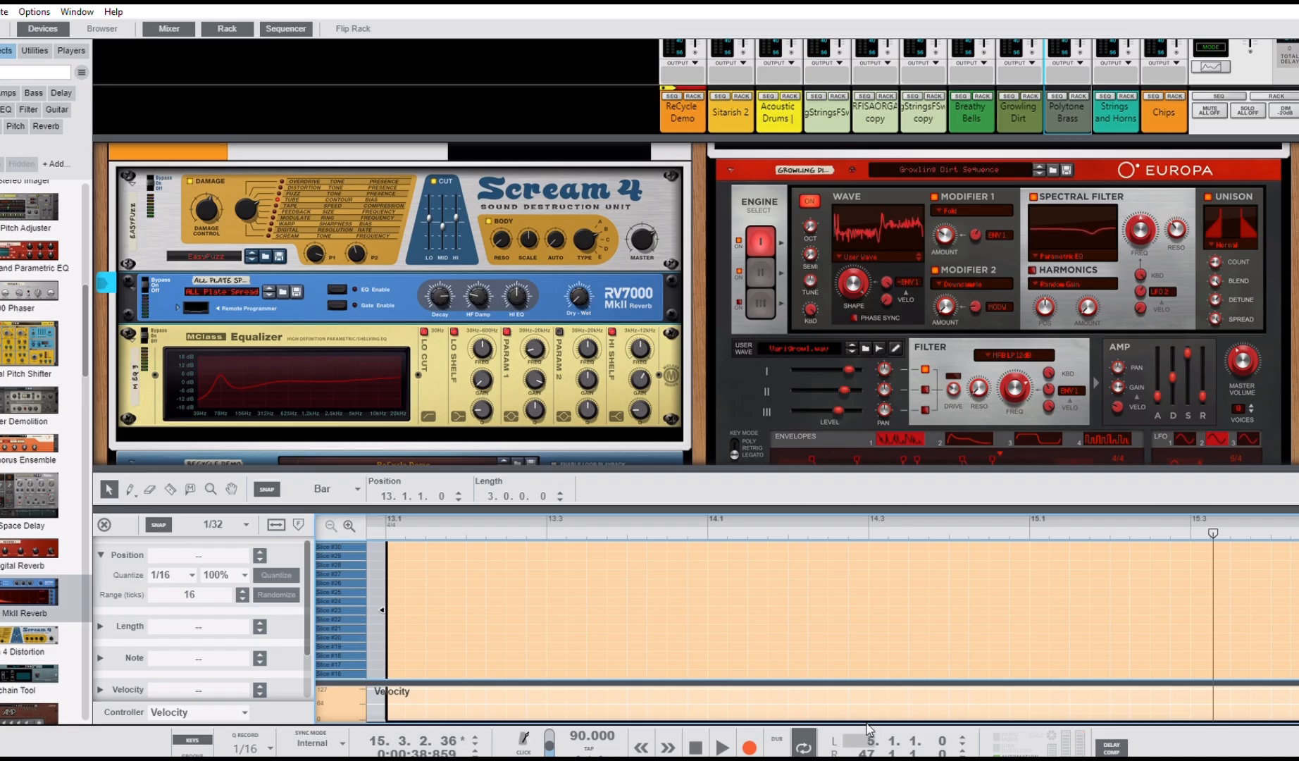
click(104, 525)
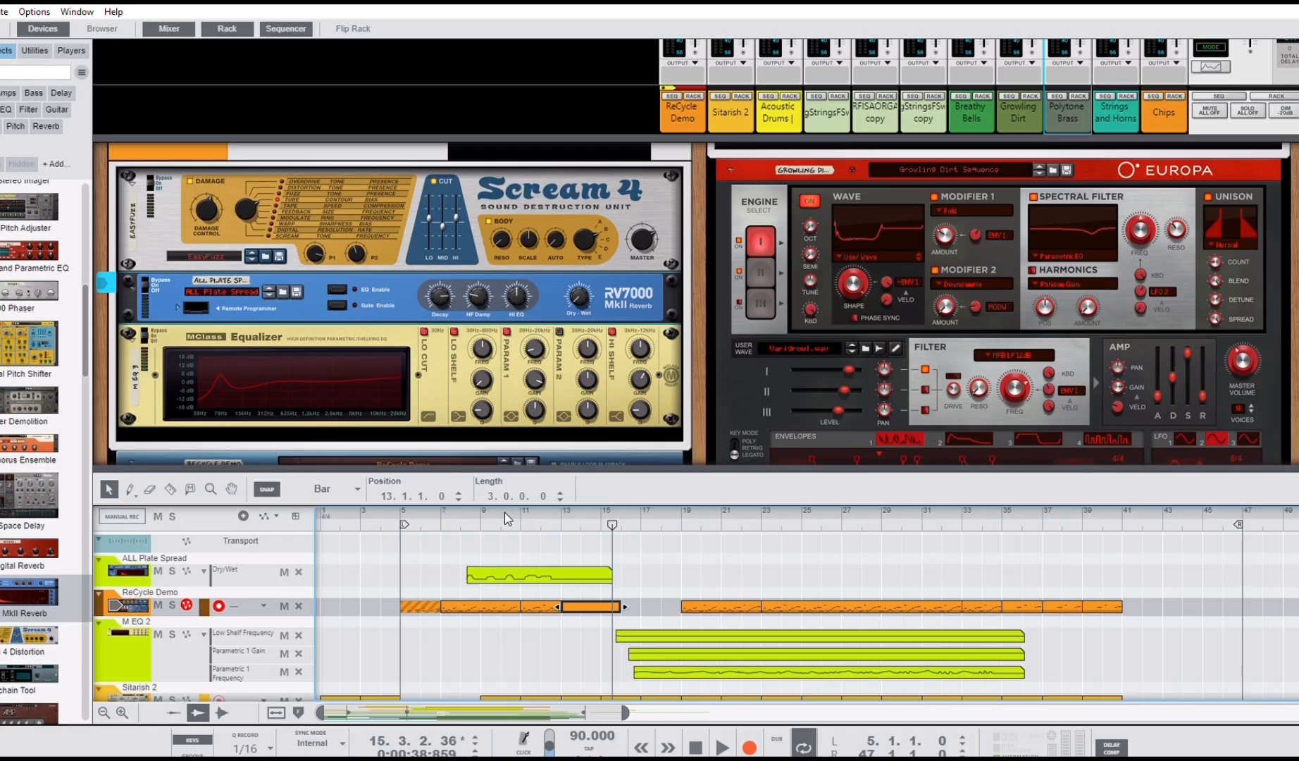
Play the arrangement from bar 8 to hear the ALL Plate Spread reverb automation
drag(507, 520, 463, 524)
click(431, 510)
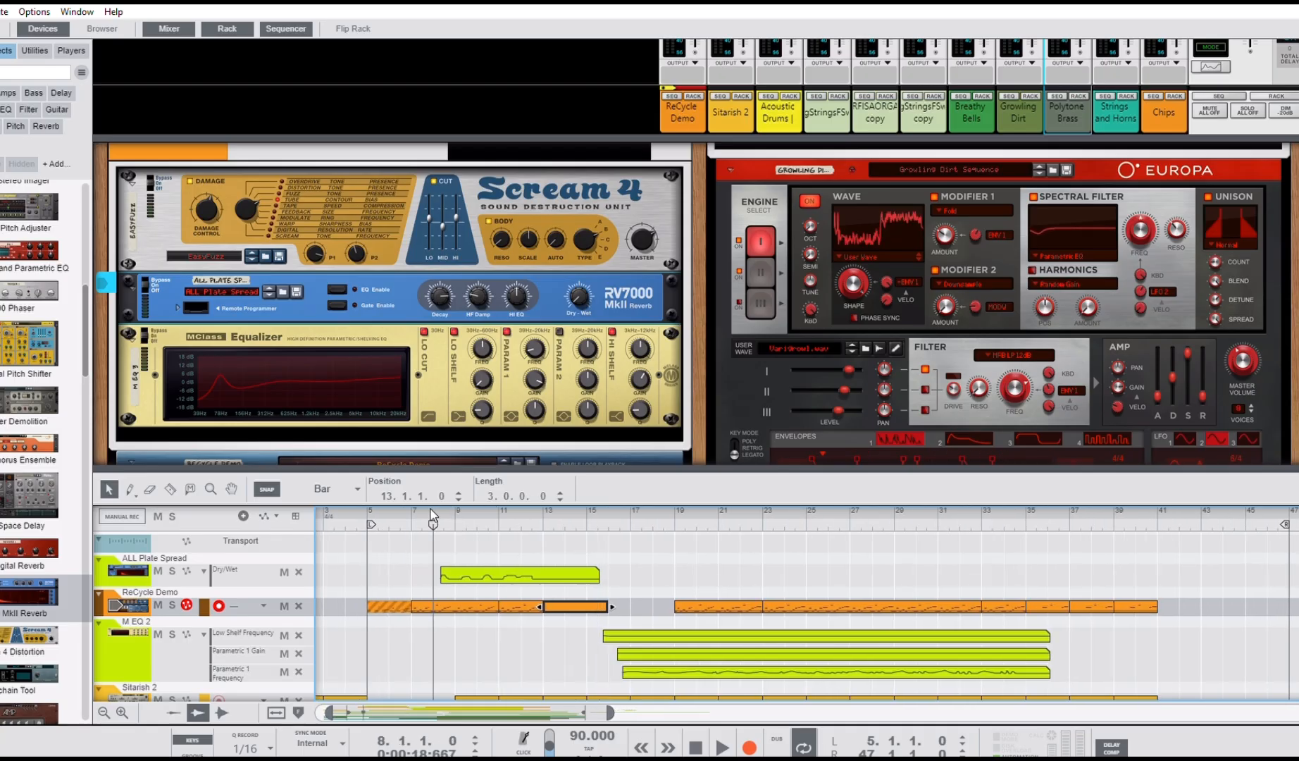
key(space)
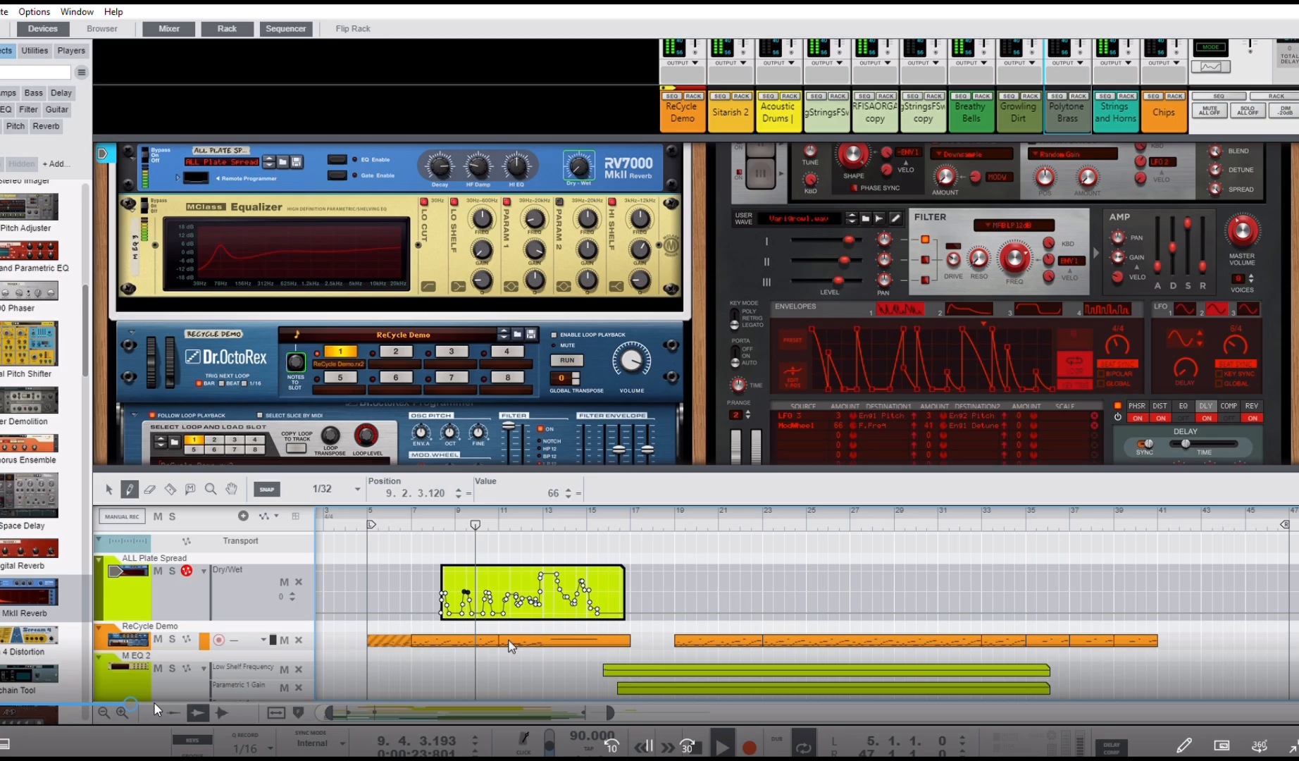
Redraw the ALL Plate Spread Dry/Wet curve so it stays at 0 from about bar 12 and rises steeply into bar 13
scroll(505, 636, up, 4)
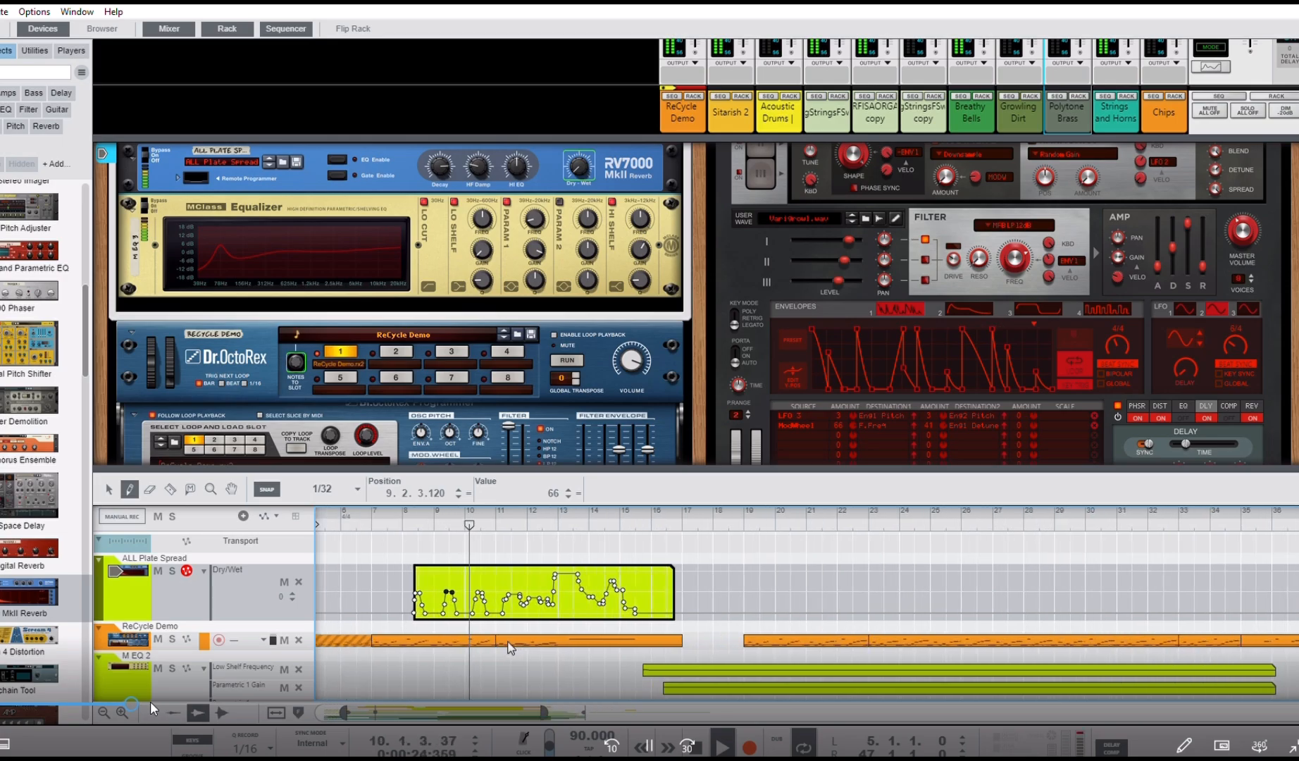
scroll(507, 634, up, 3)
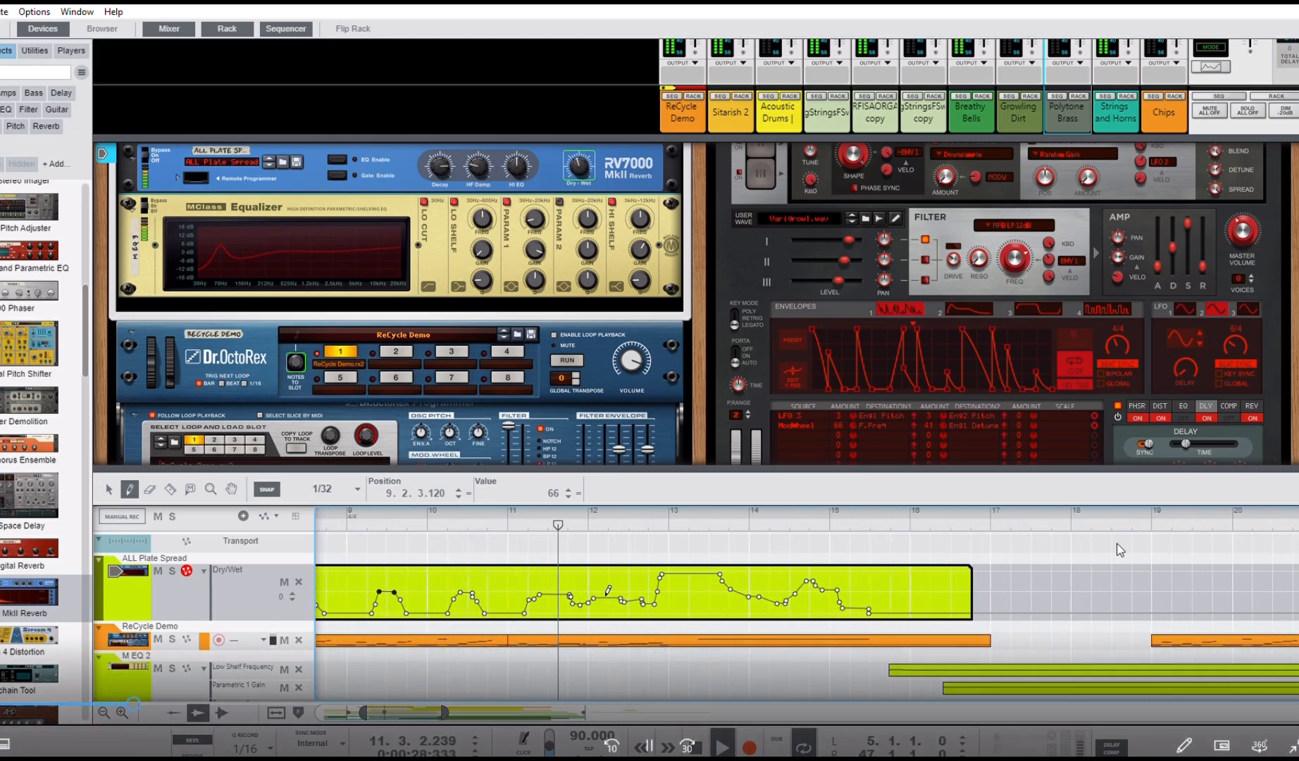
mouse_move(570, 593)
mouse_down()
mouse_move(649, 612)
mouse_move(671, 604)
mouse_move(643, 605)
mouse_move(648, 574)
mouse_move(672, 567)
mouse_move(620, 607)
mouse_move(638, 613)
mouse_move(675, 566)
mouse_up()
click(569, 518)
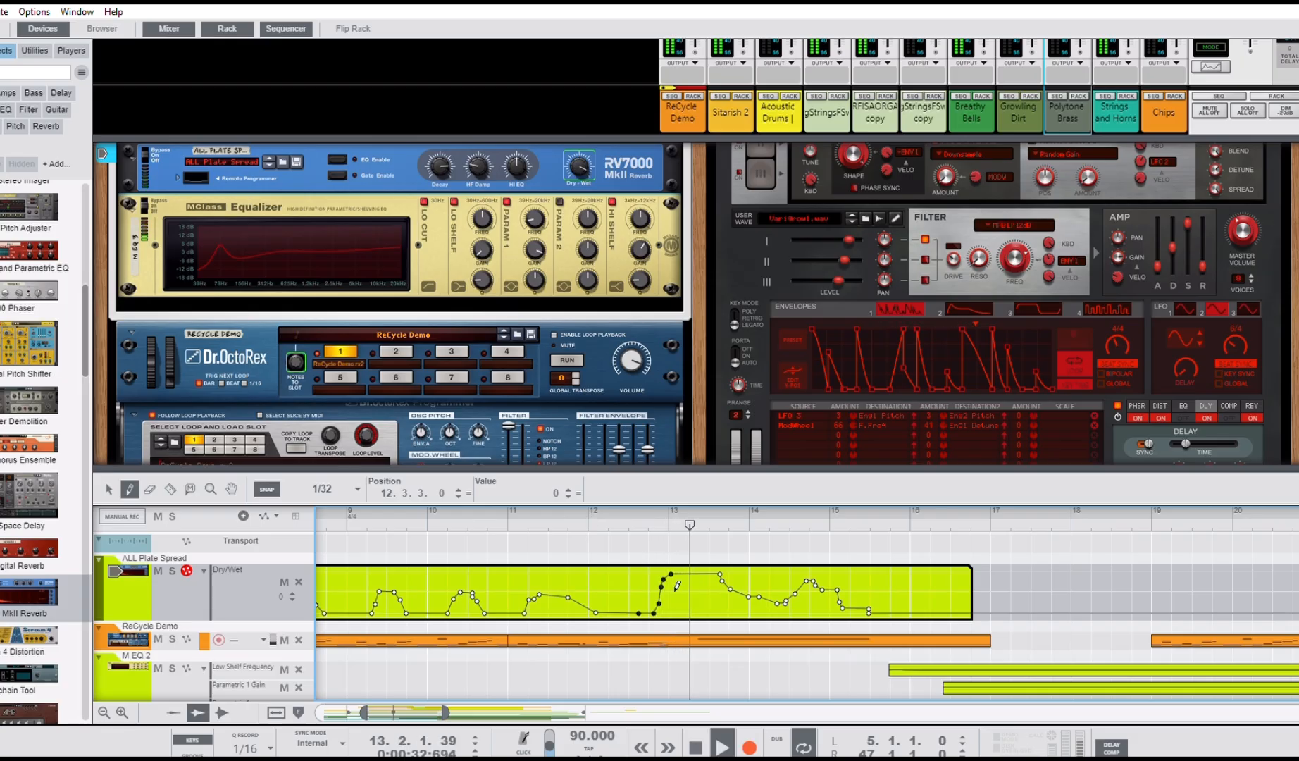
drag(656, 606, 679, 558)
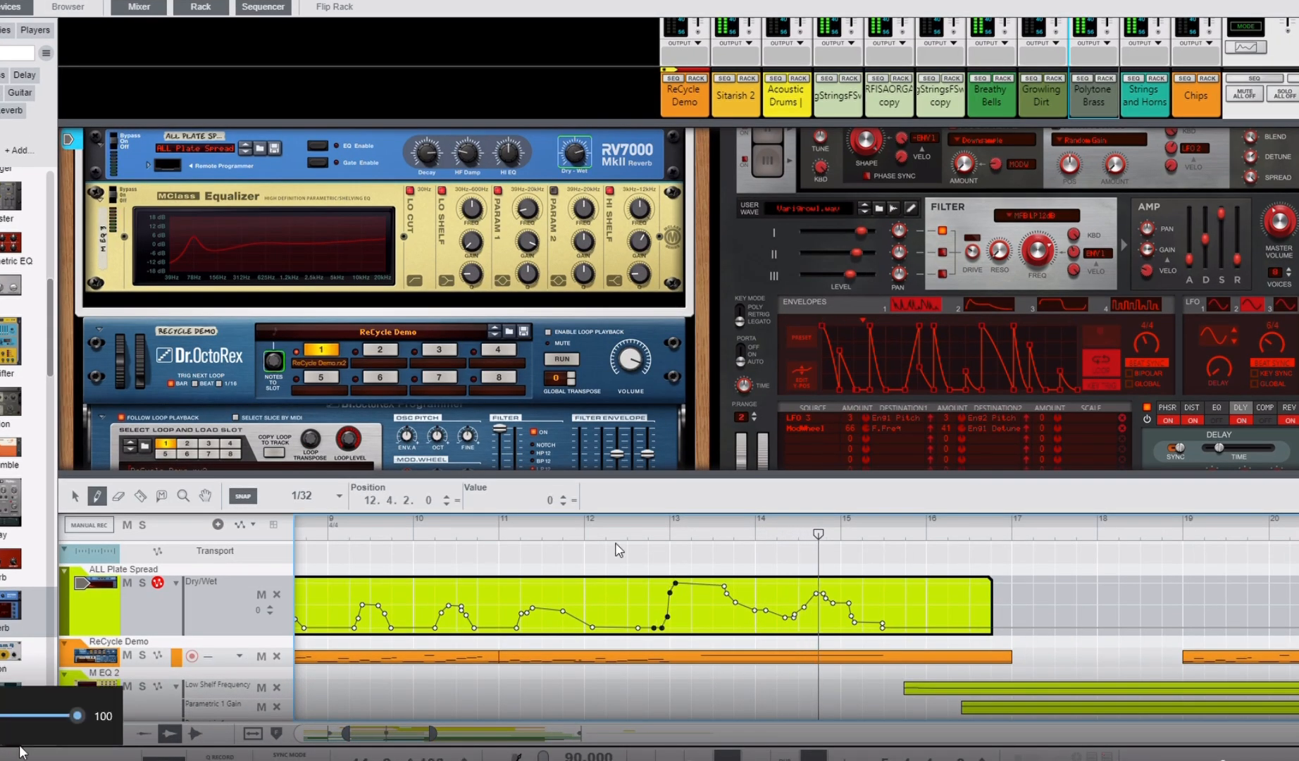
Shift the Dry/Wet peak to just after bar 13 and lower the curve to 0 from about bar 14.6 to bar 16.6
click(579, 523)
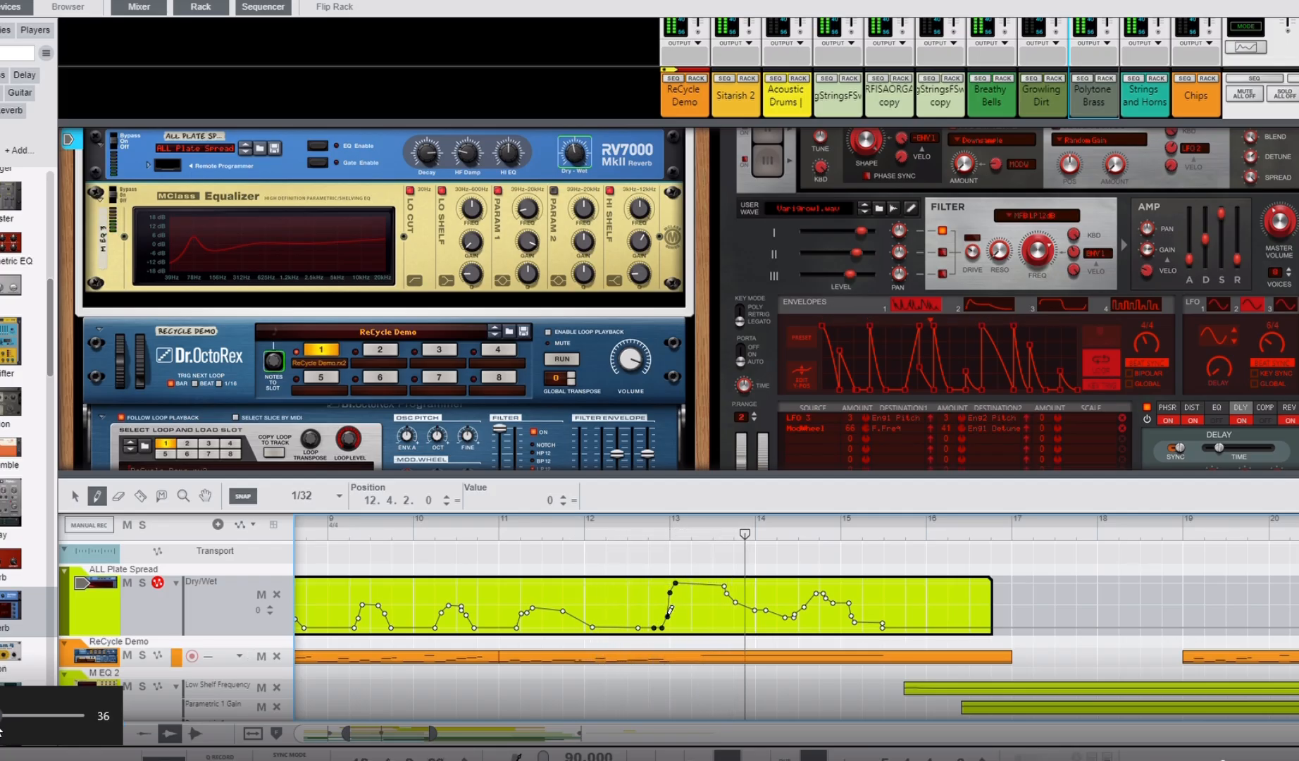
drag(671, 611, 697, 563)
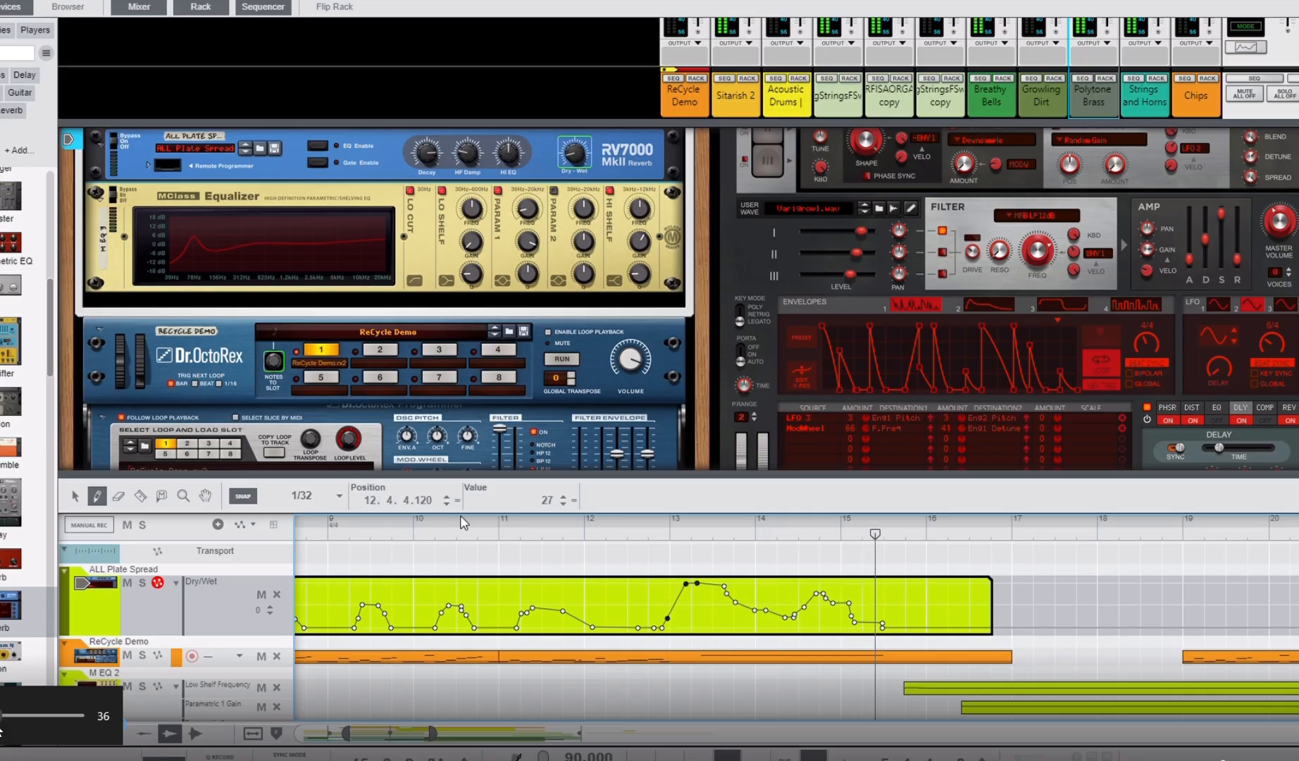
click(482, 520)
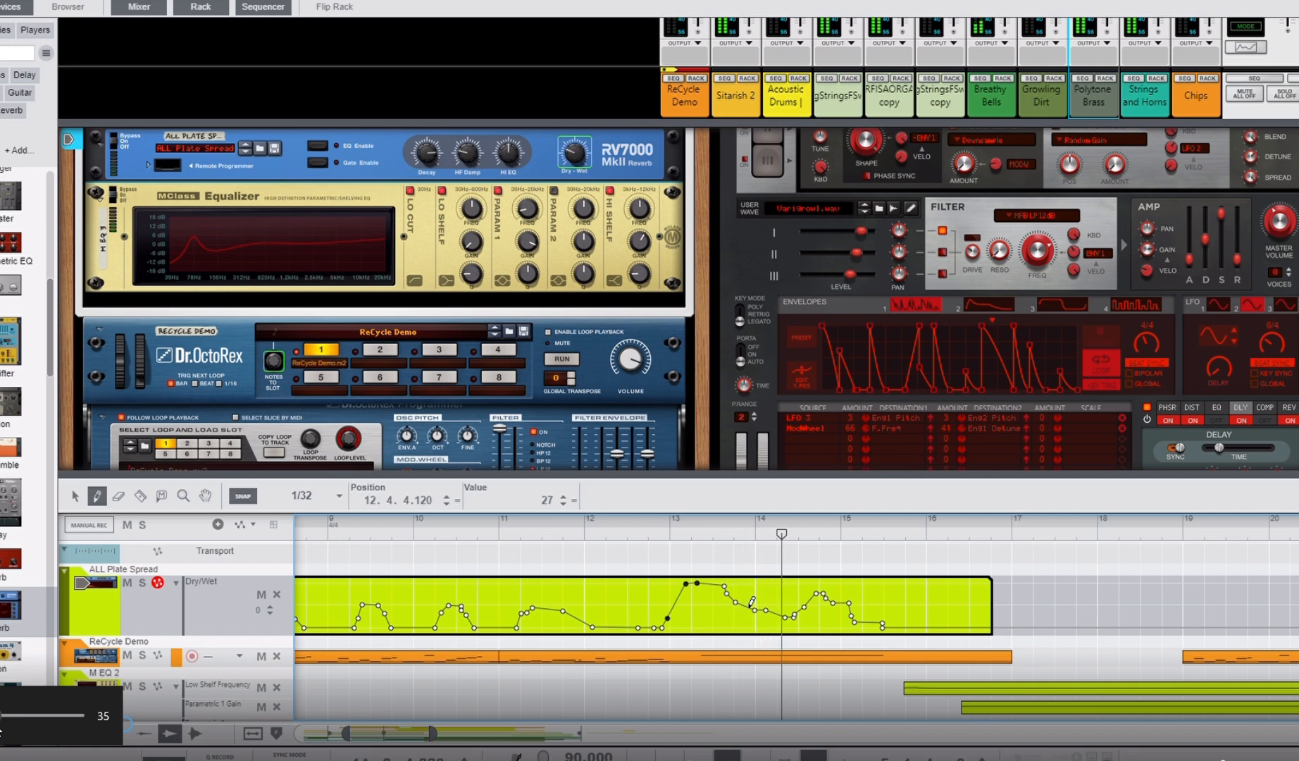
mouse_move(803, 597)
mouse_down()
mouse_move(914, 627)
mouse_move(978, 627)
mouse_up()
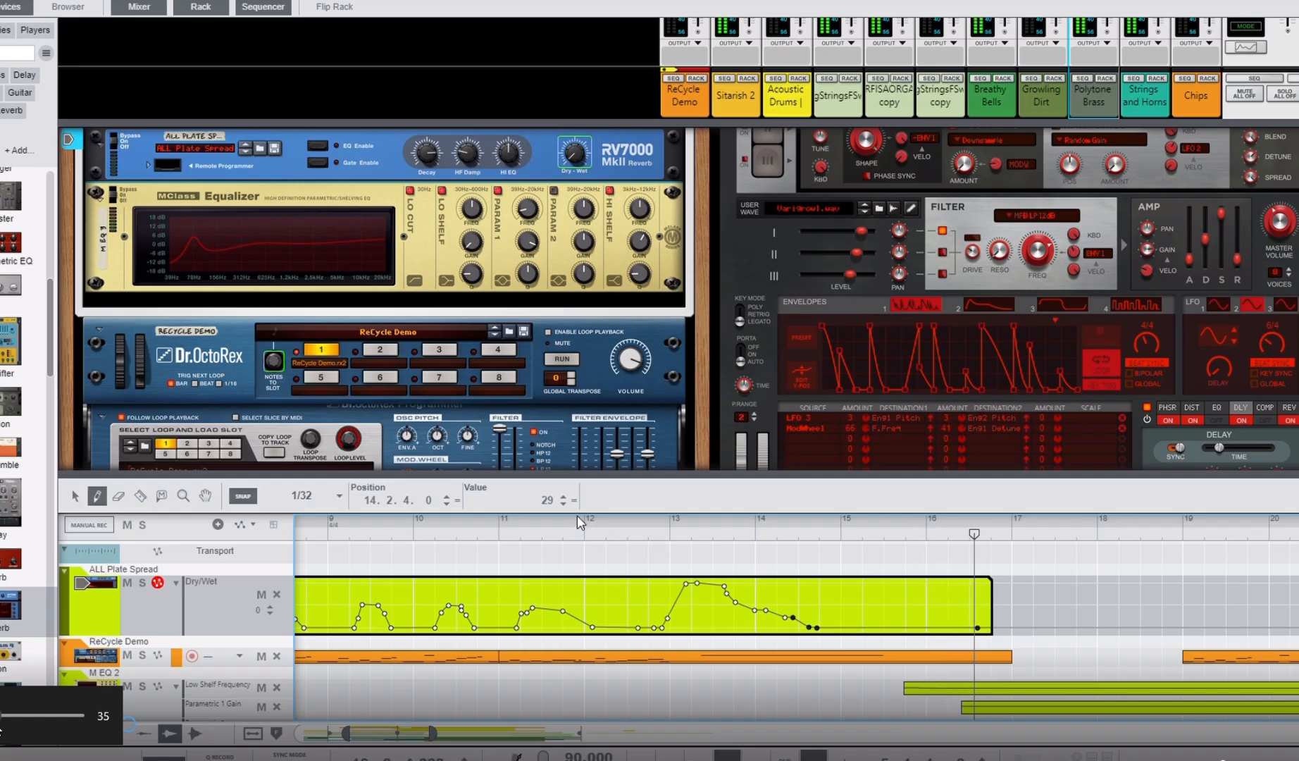
Split the ALL Plate Spread Dry/Wet automation clip just before bar 13 with the Razor tool
drag(579, 519, 435, 468)
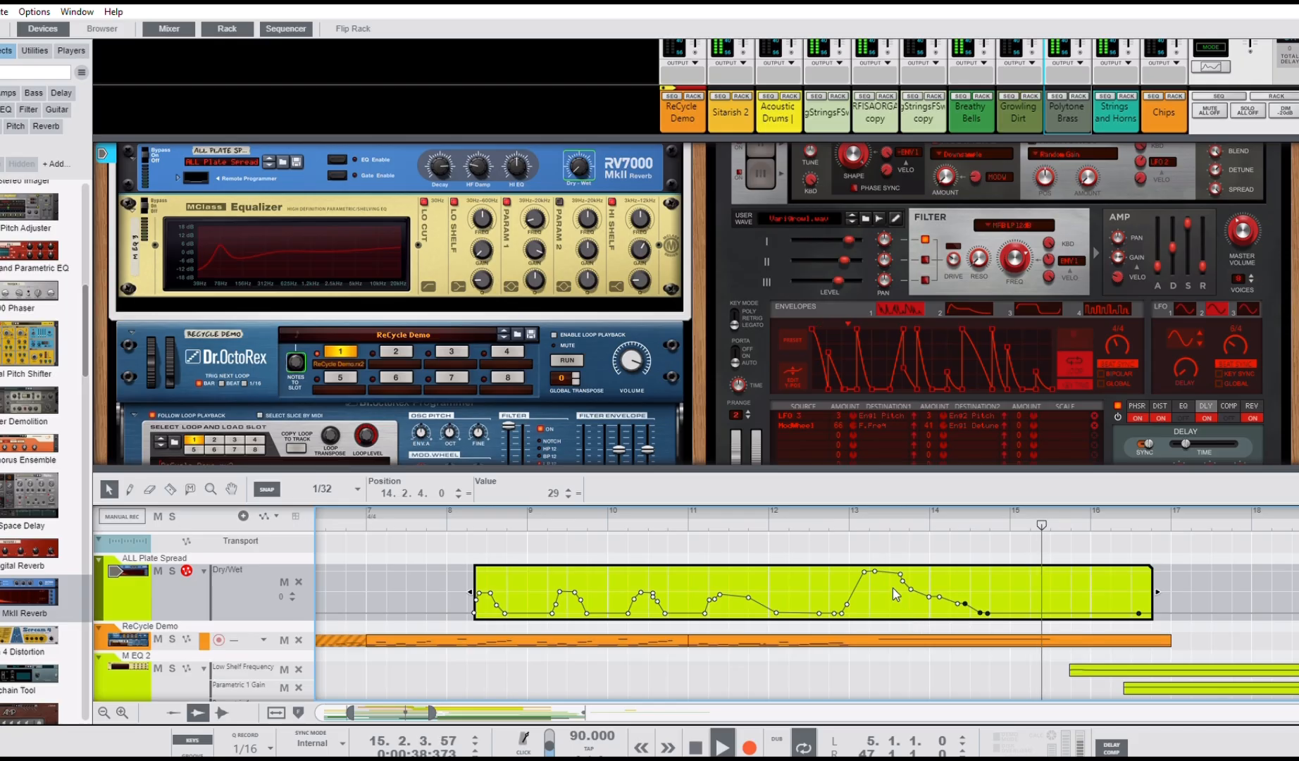
click(170, 488)
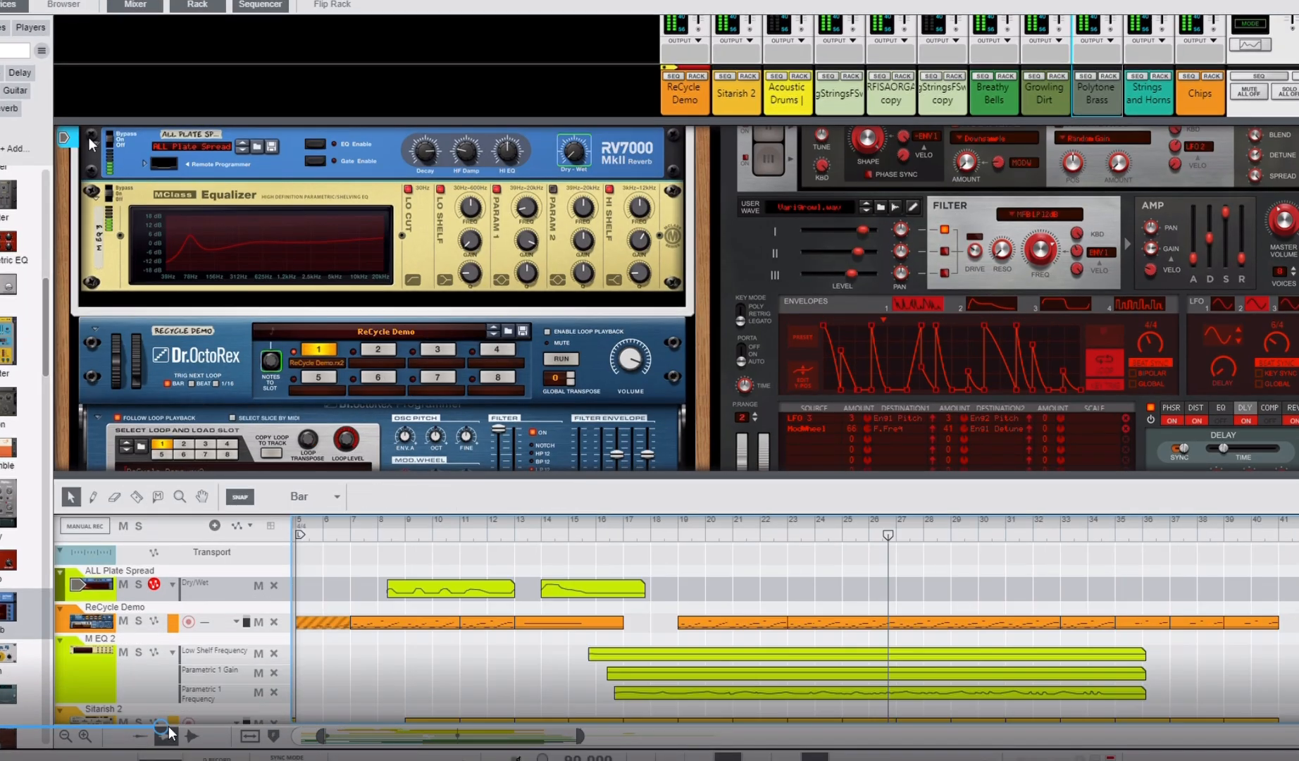
click(863, 600)
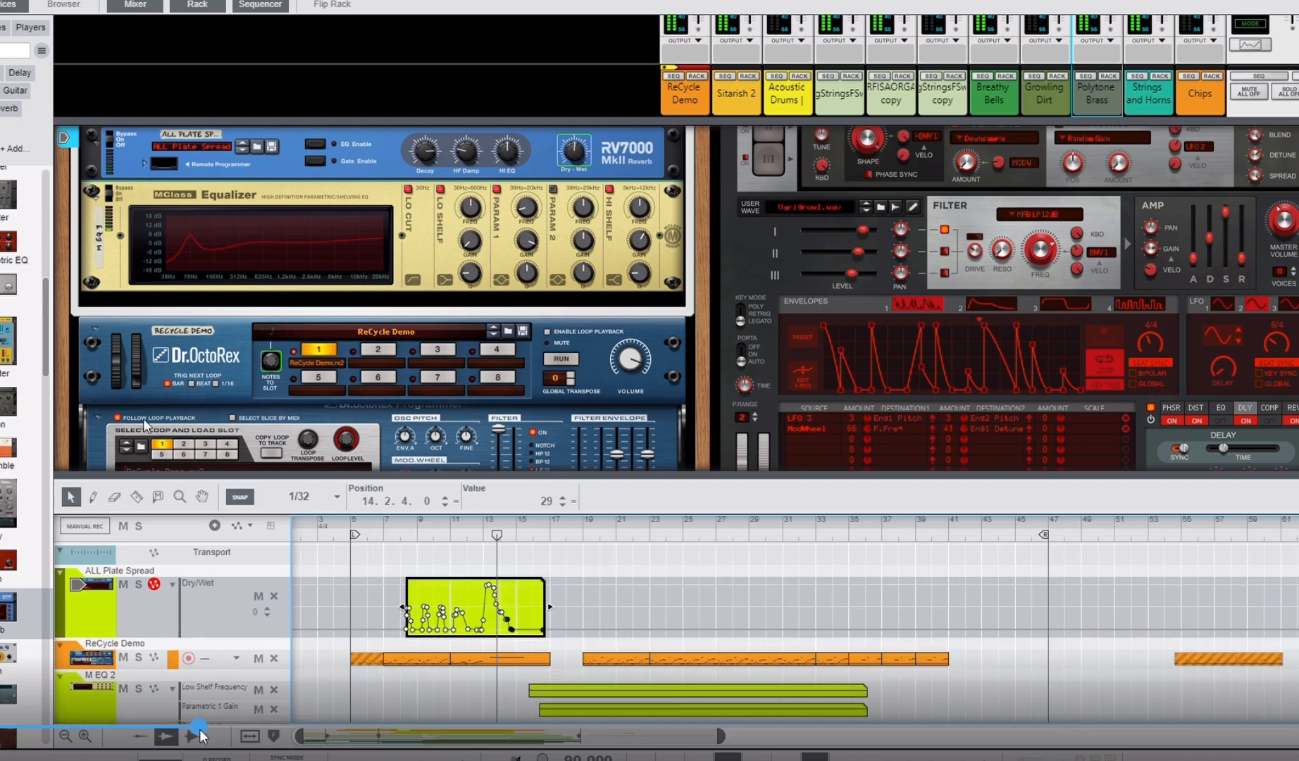
key(r)
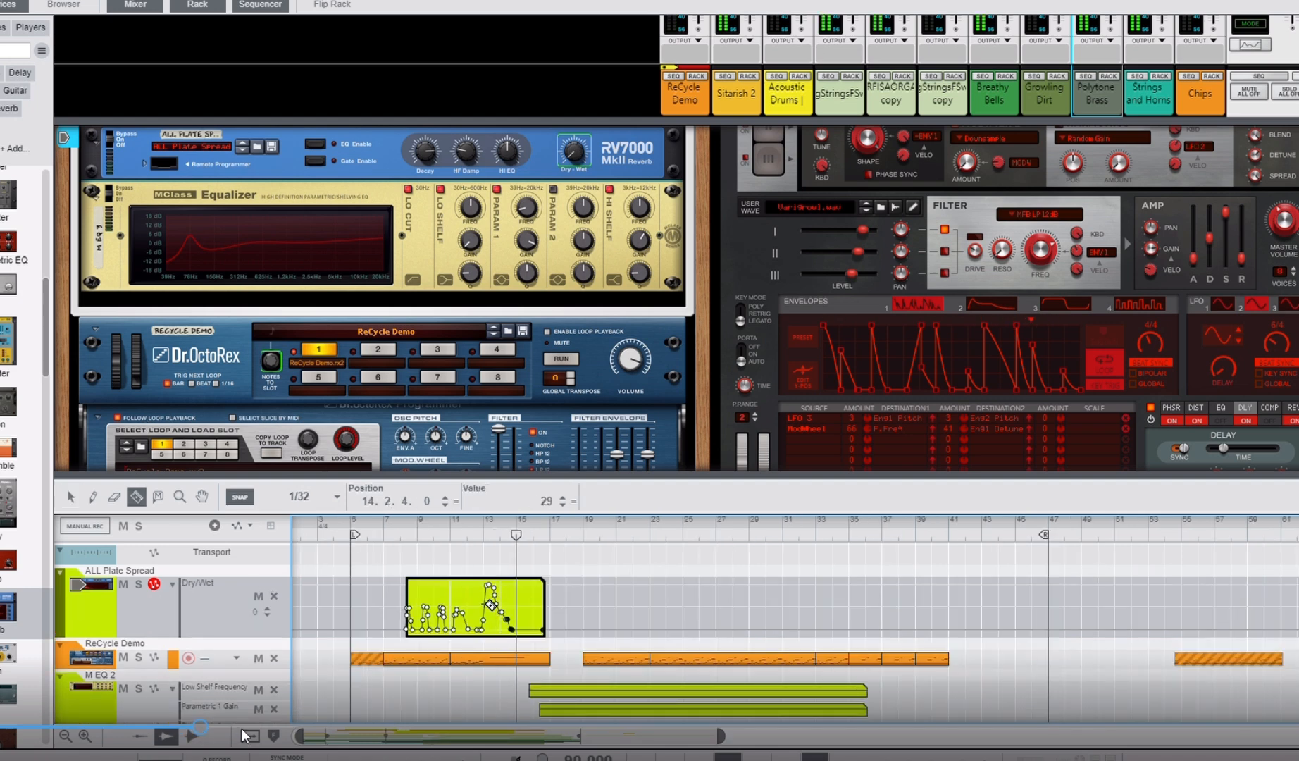
drag(241, 728, 311, 727)
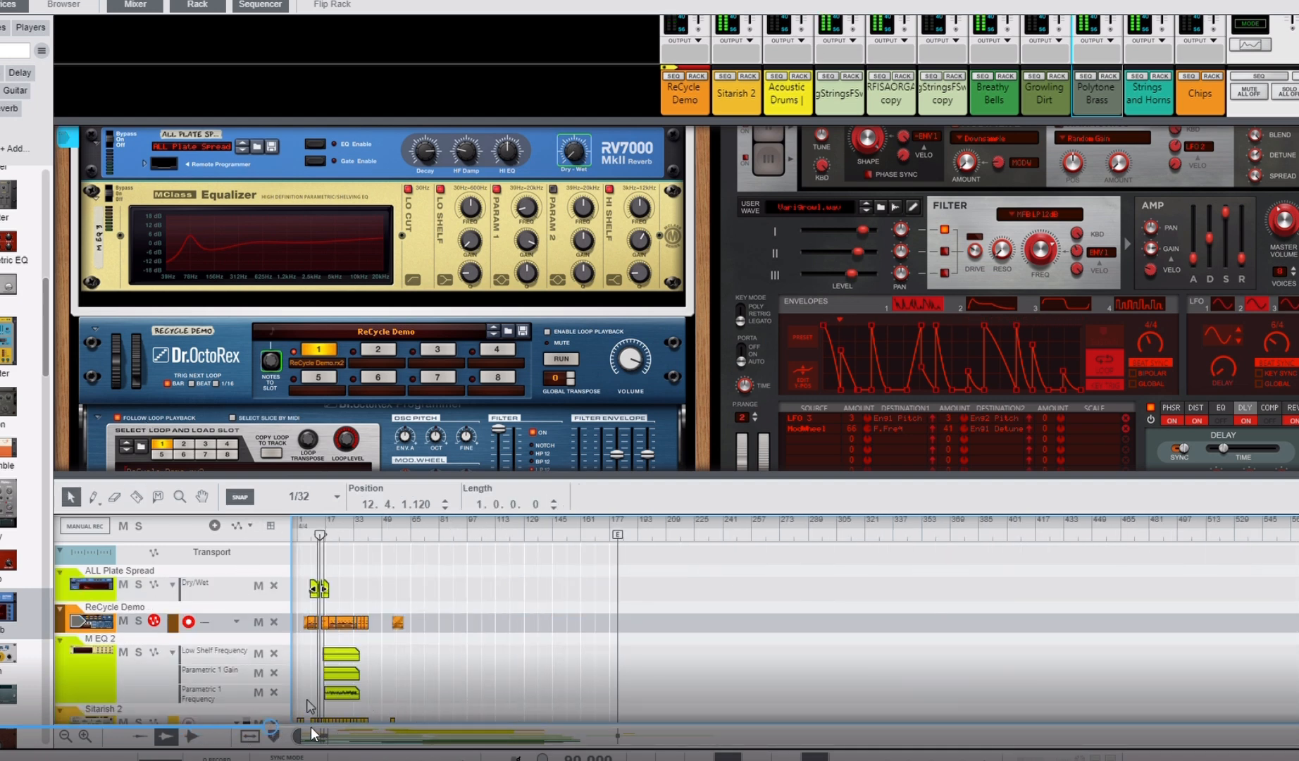
scroll(832, 598, up, 10)
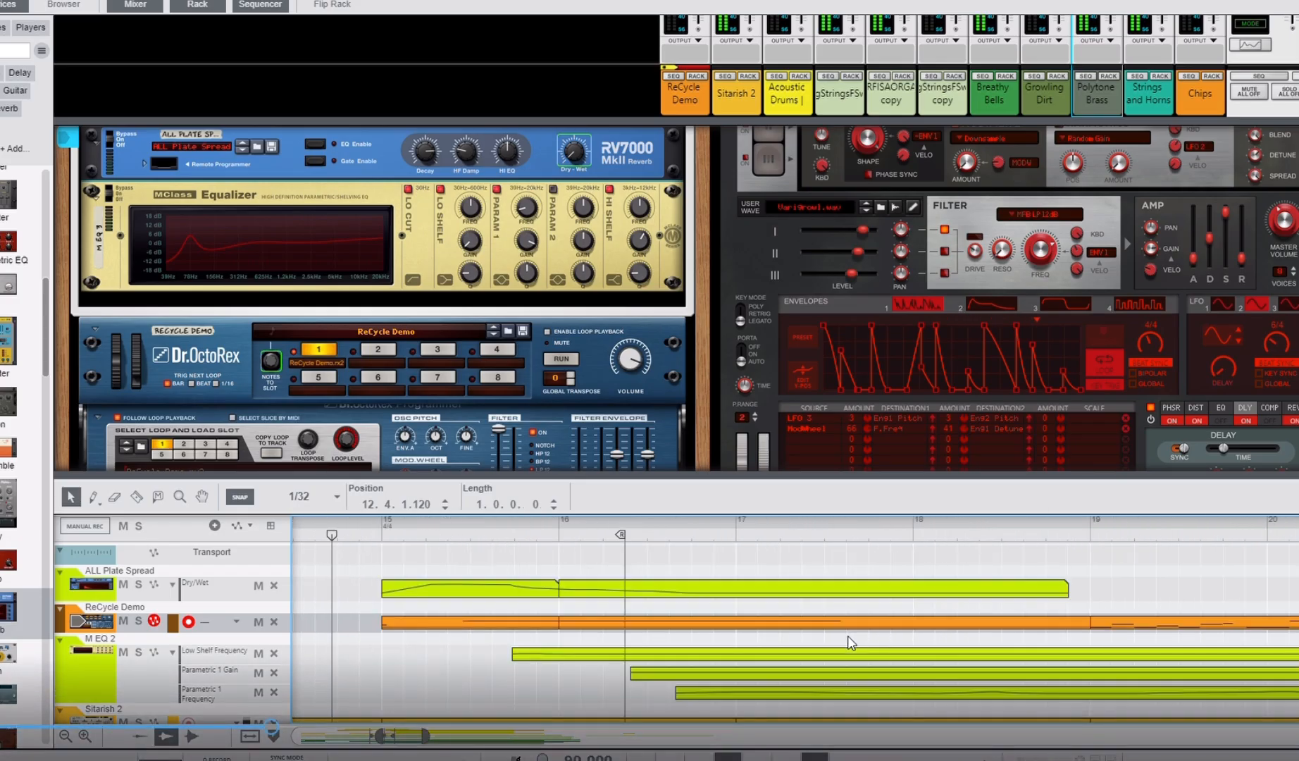
drag(423, 736, 407, 736)
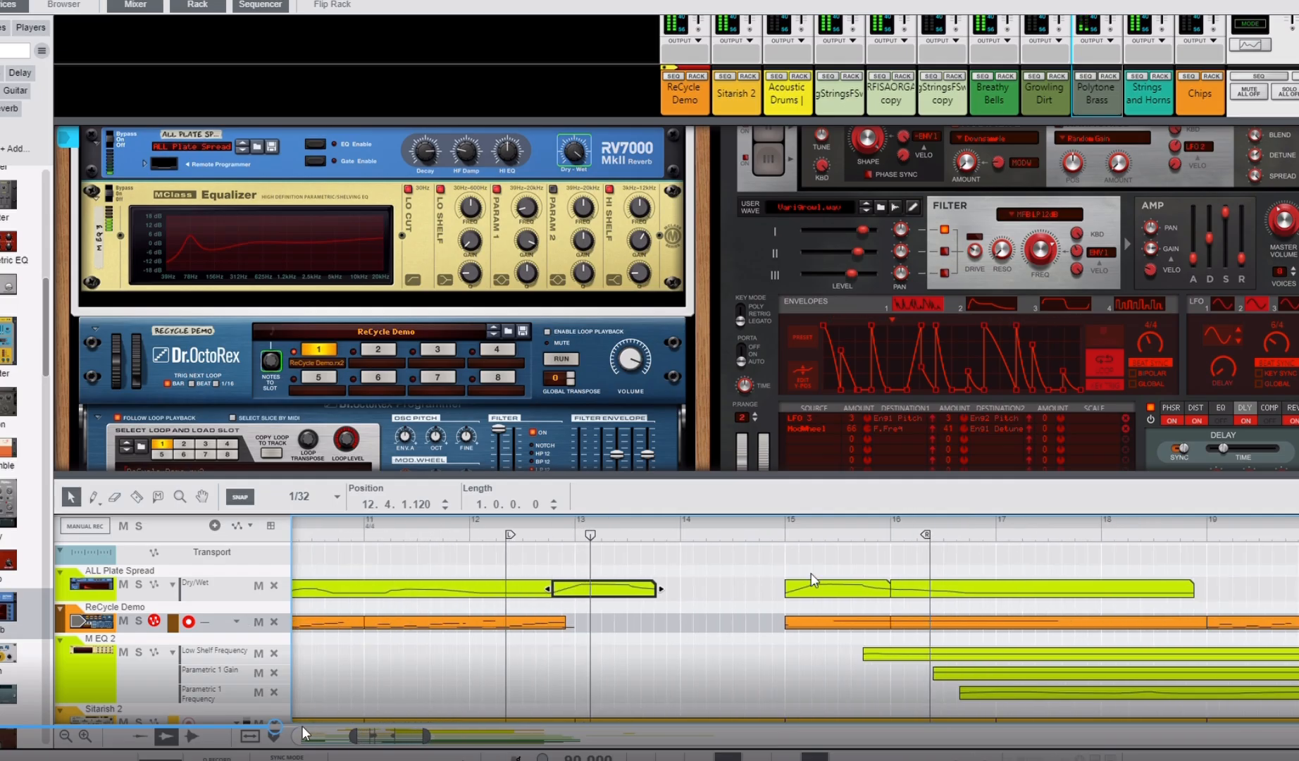
click(301, 726)
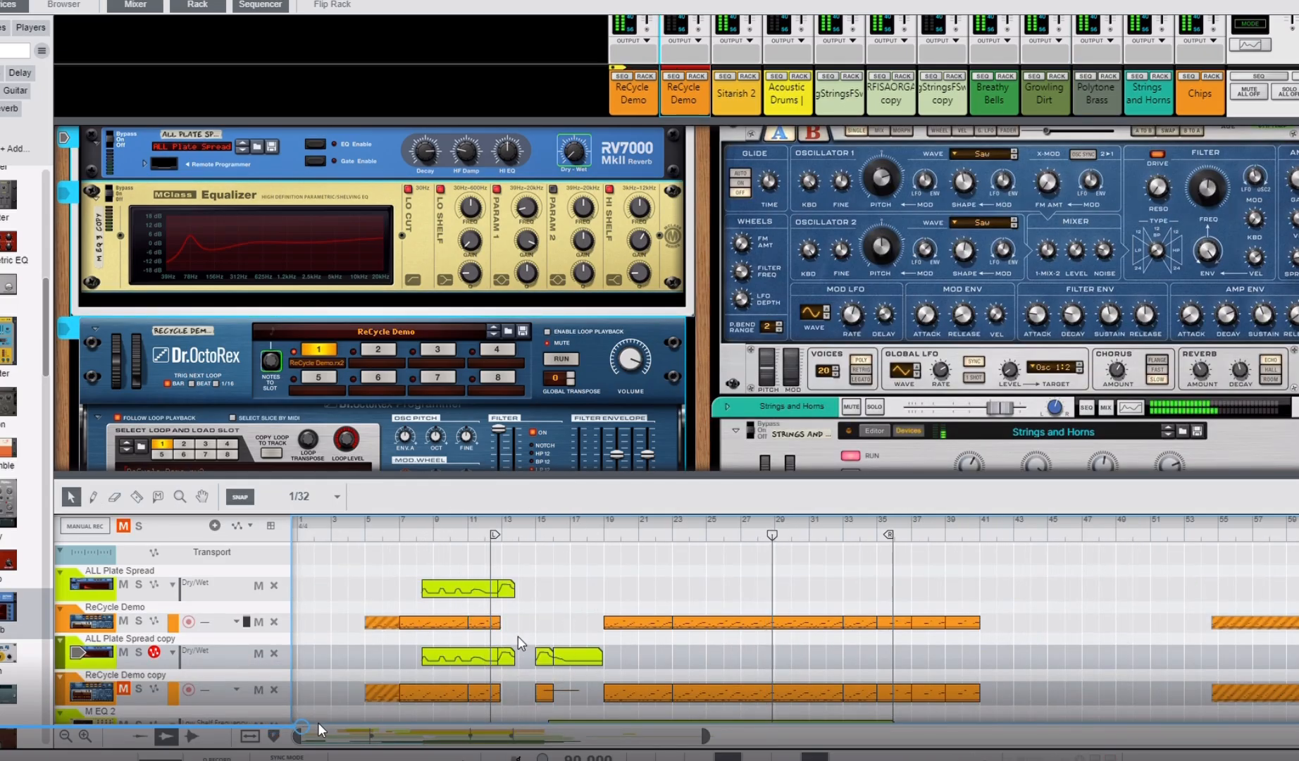
click(21, 757)
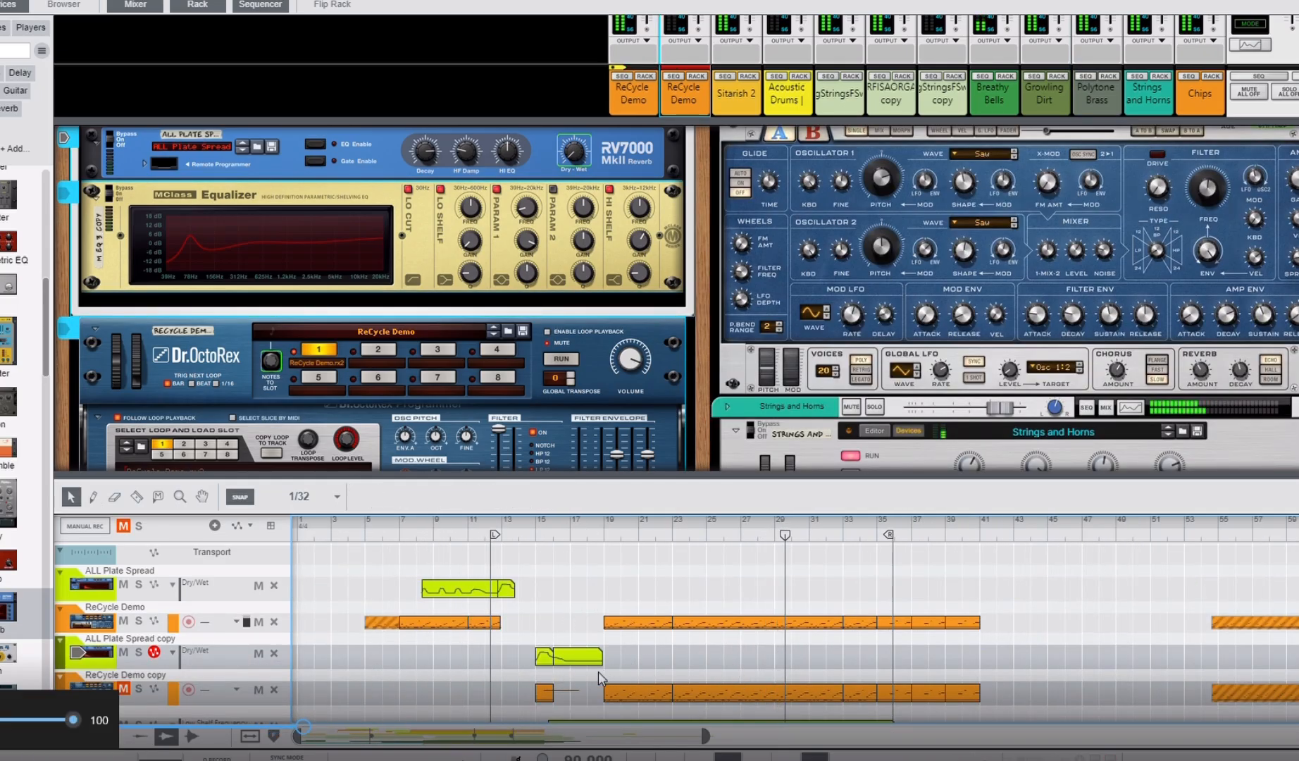
drag(76, 720, 5, 719)
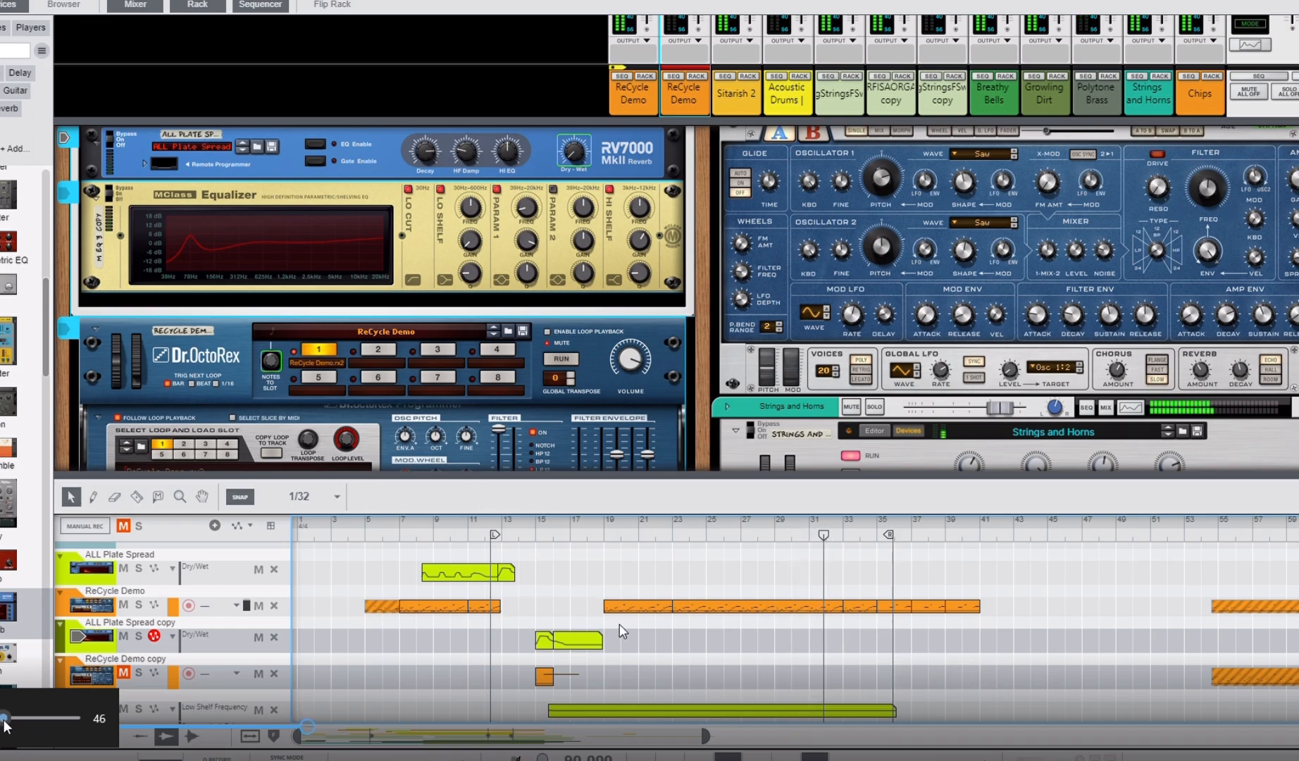
drag(4, 720, 7, 720)
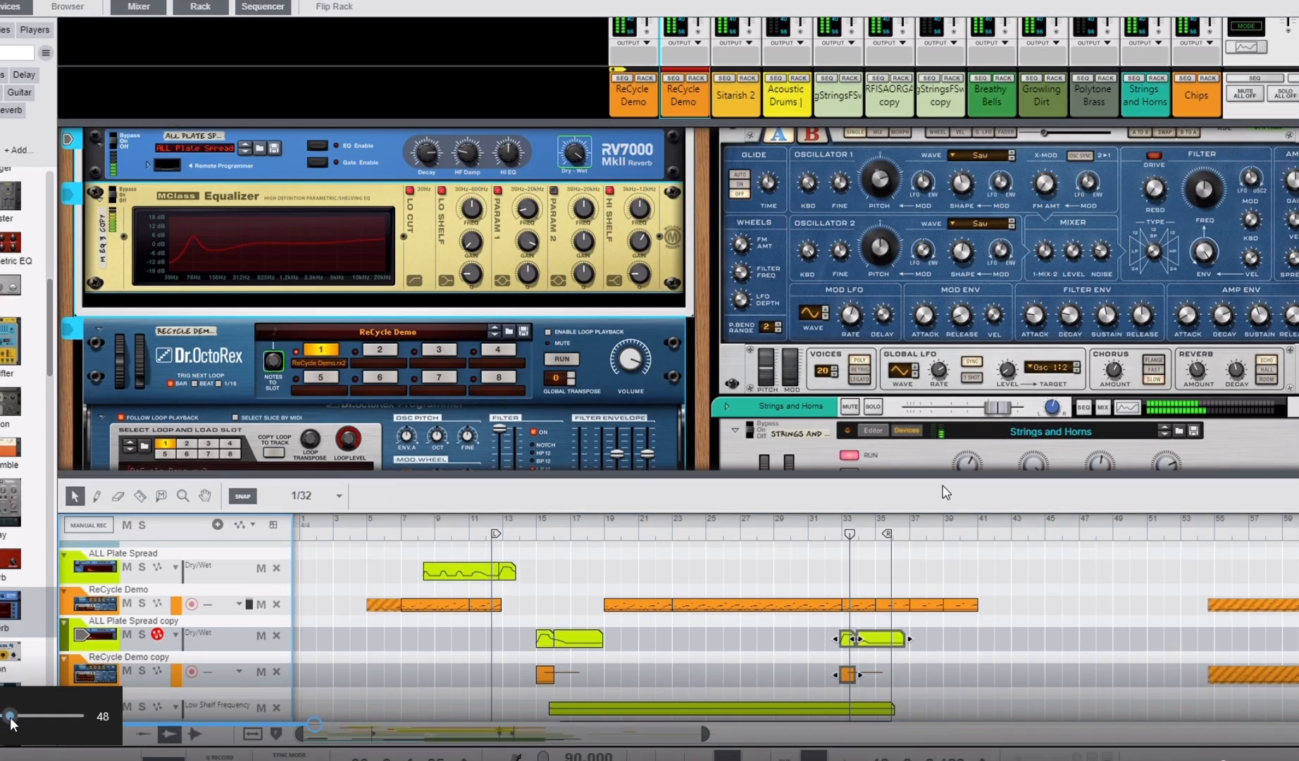
drag(11, 724, 92, 728)
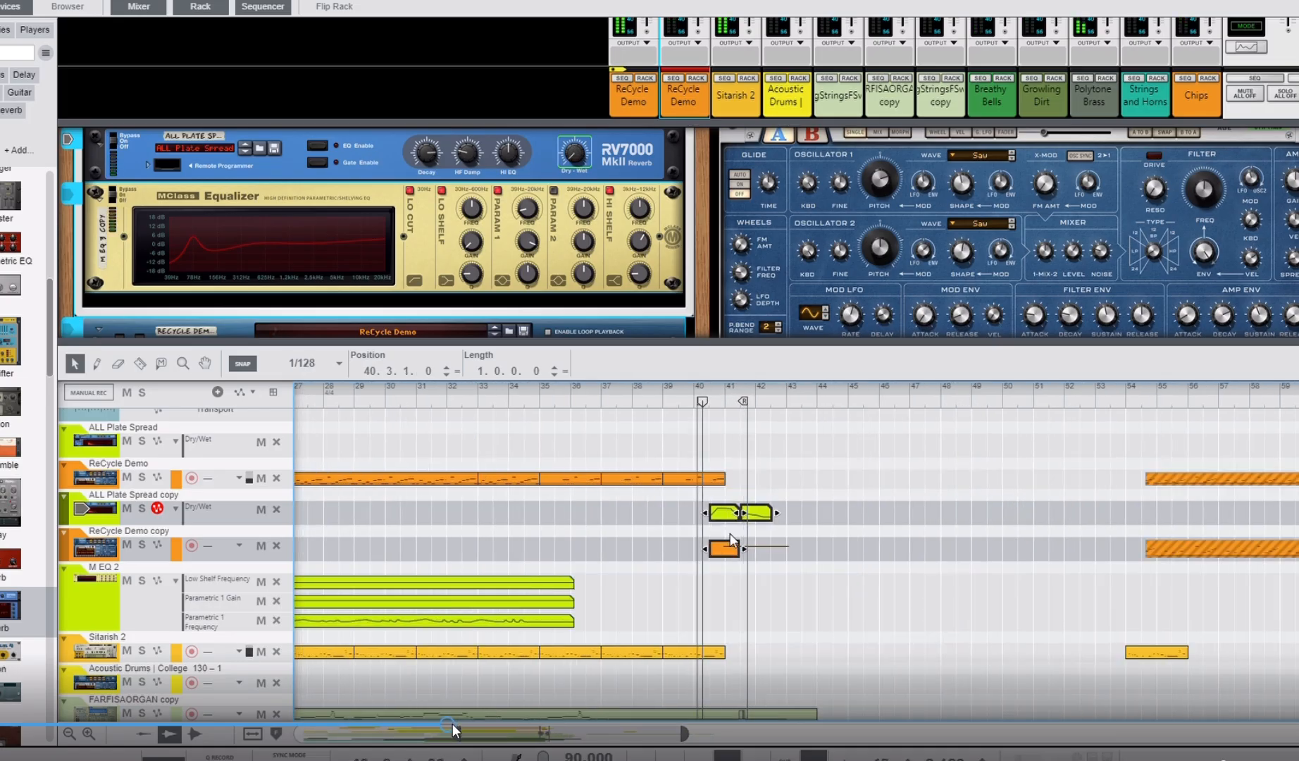
click(477, 723)
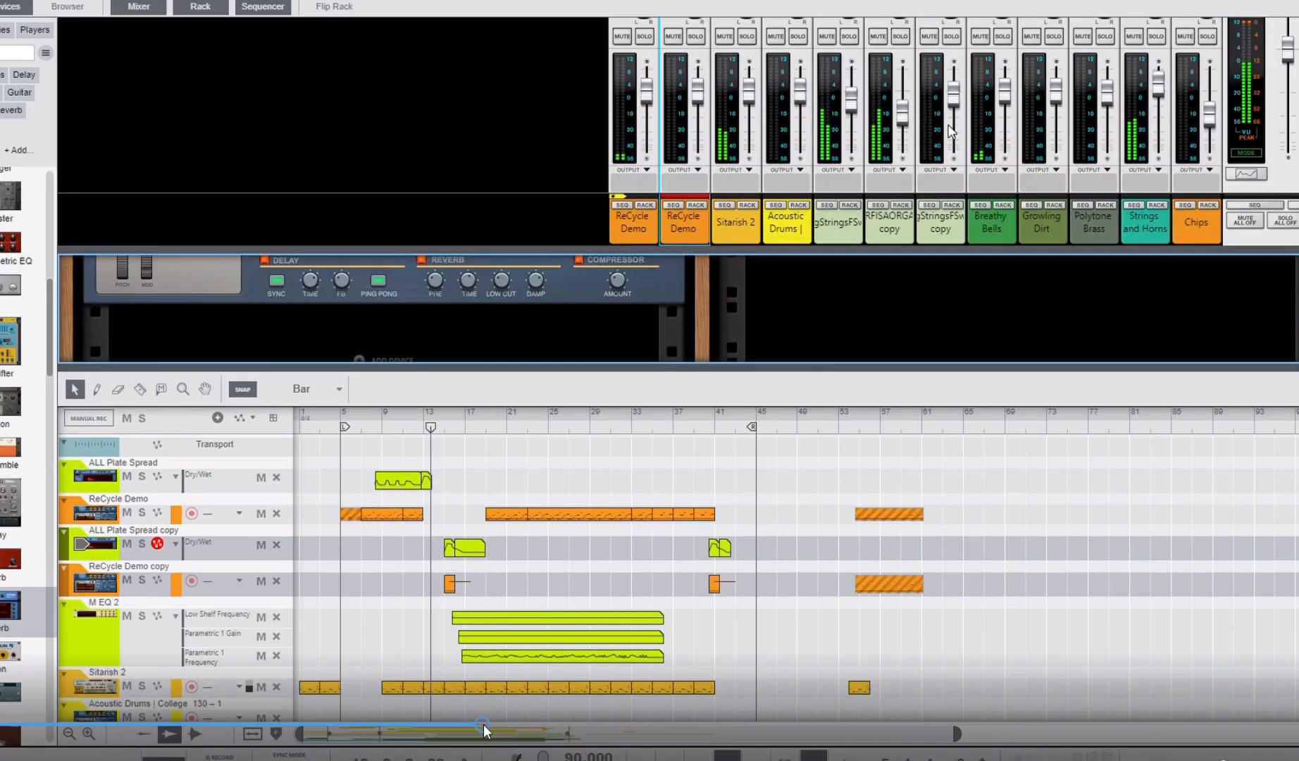
click(495, 725)
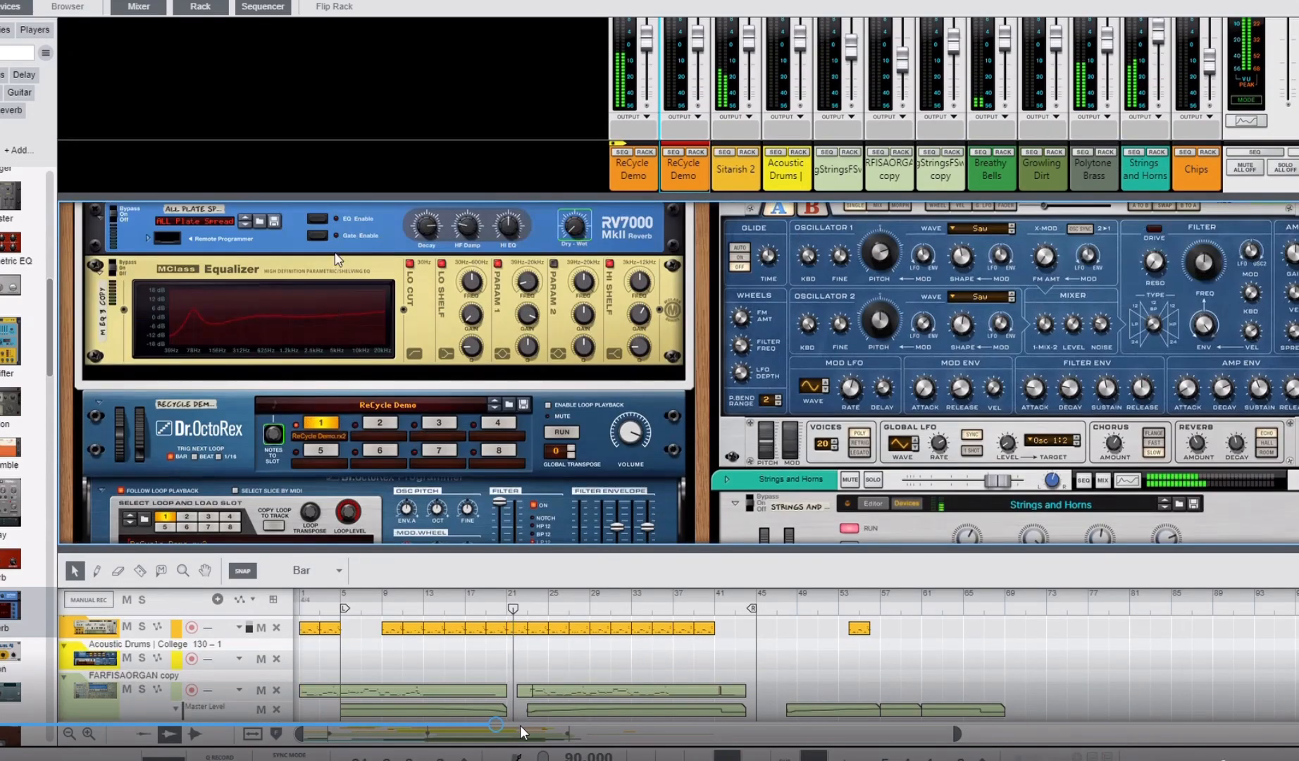
click(521, 725)
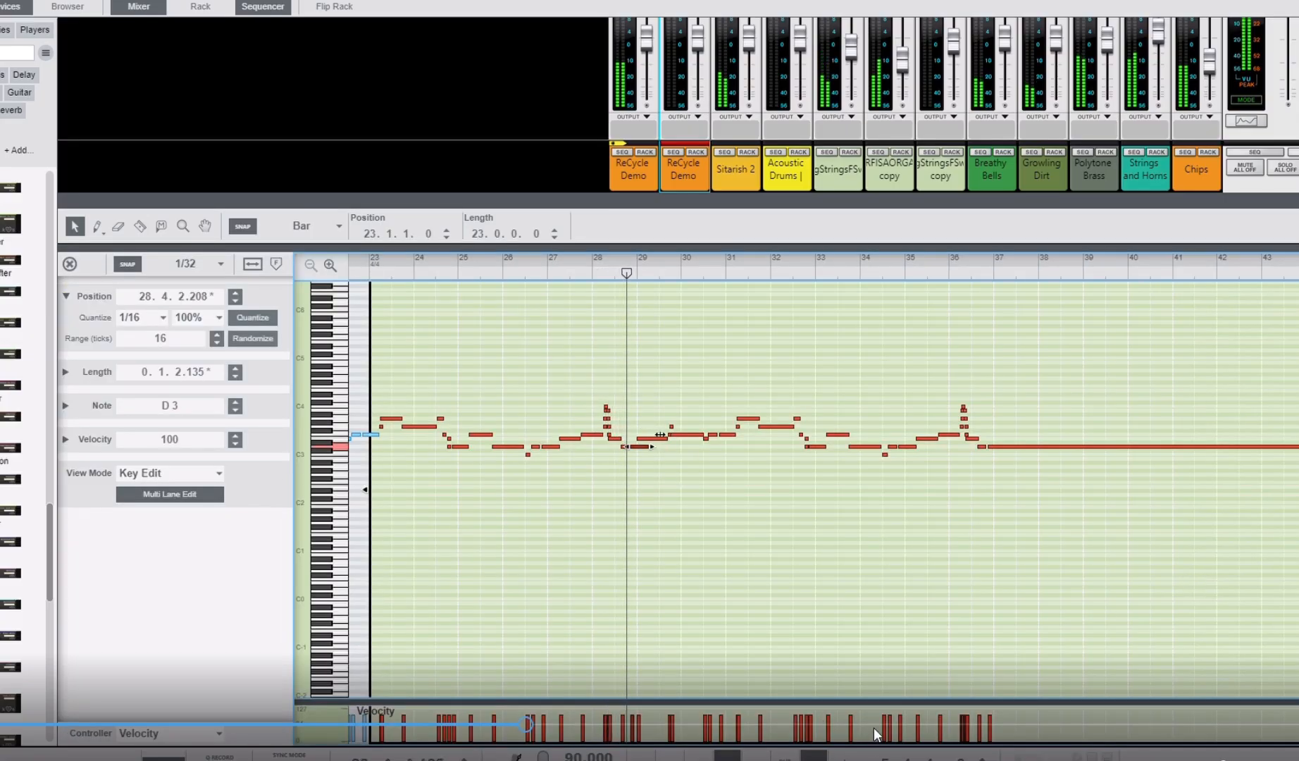
click(559, 723)
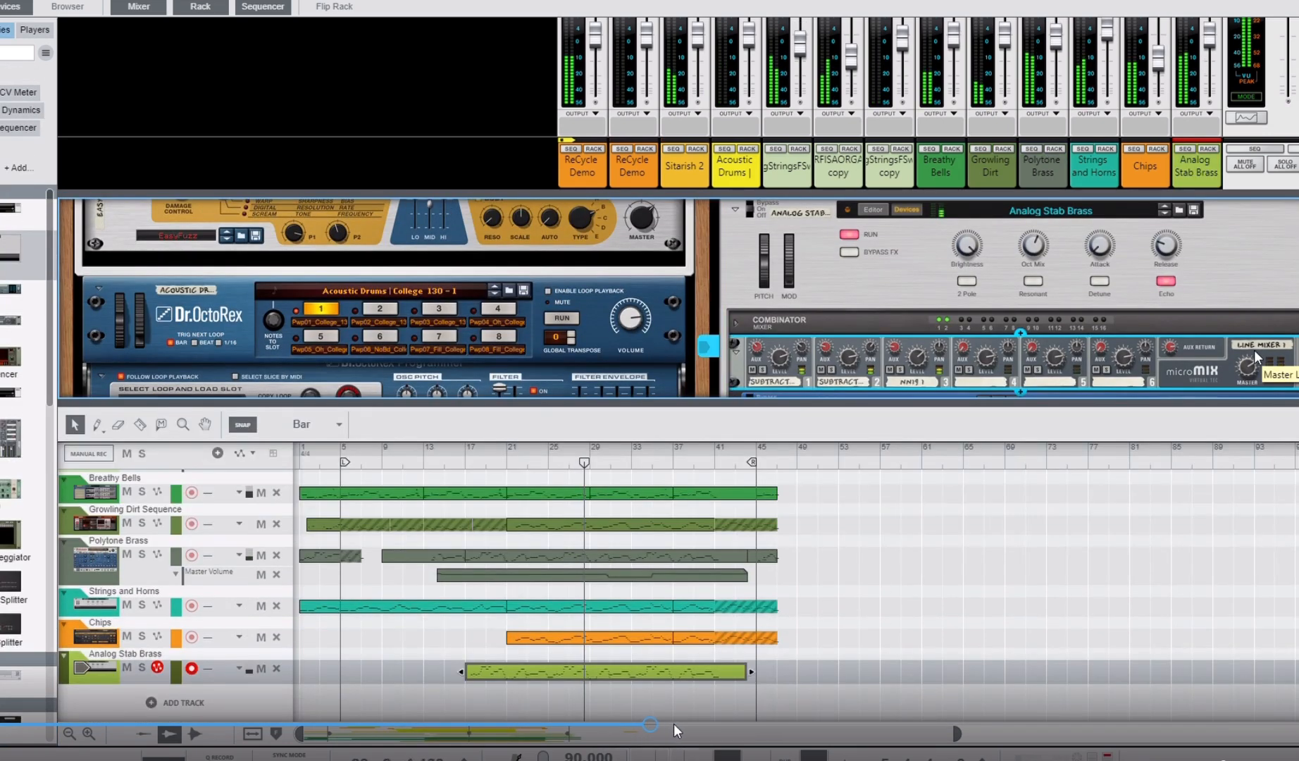
Solo the Analog Stab Brass track to hear it alone and return to the full mix
click(141, 666)
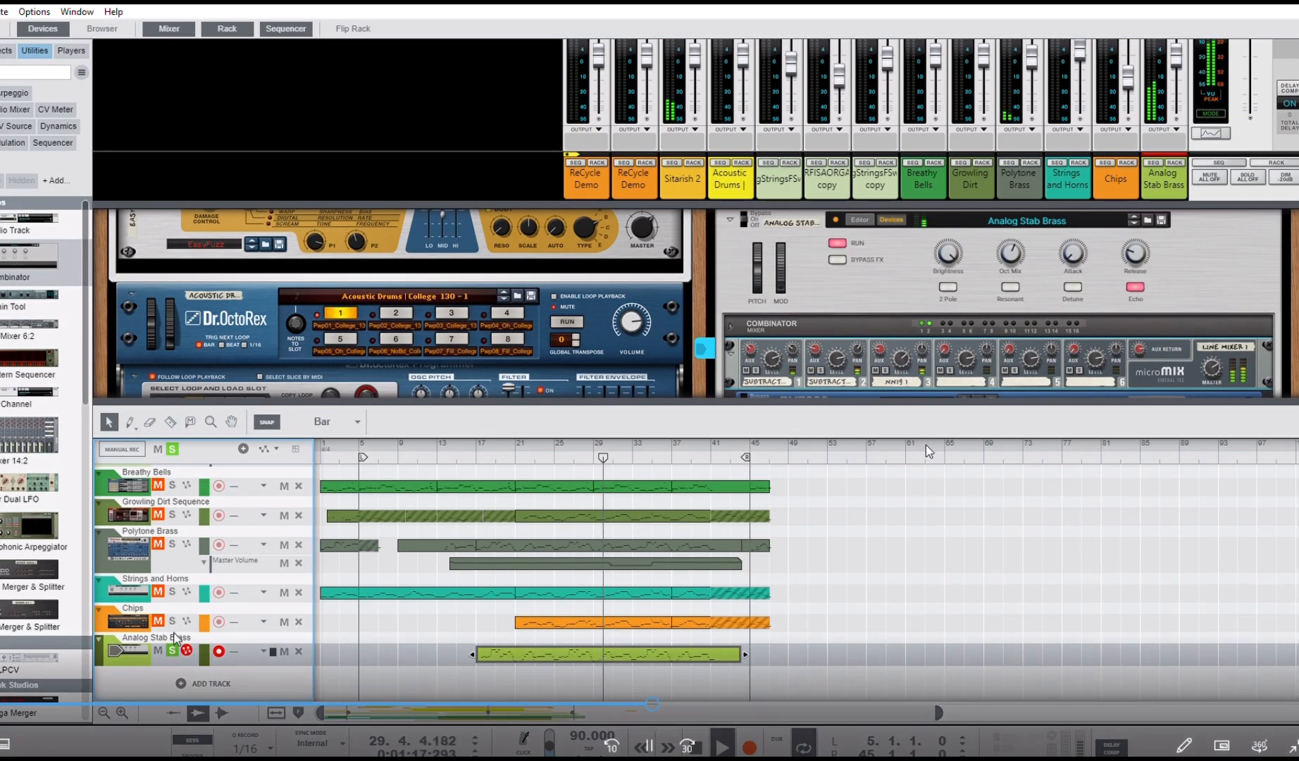
click(172, 649)
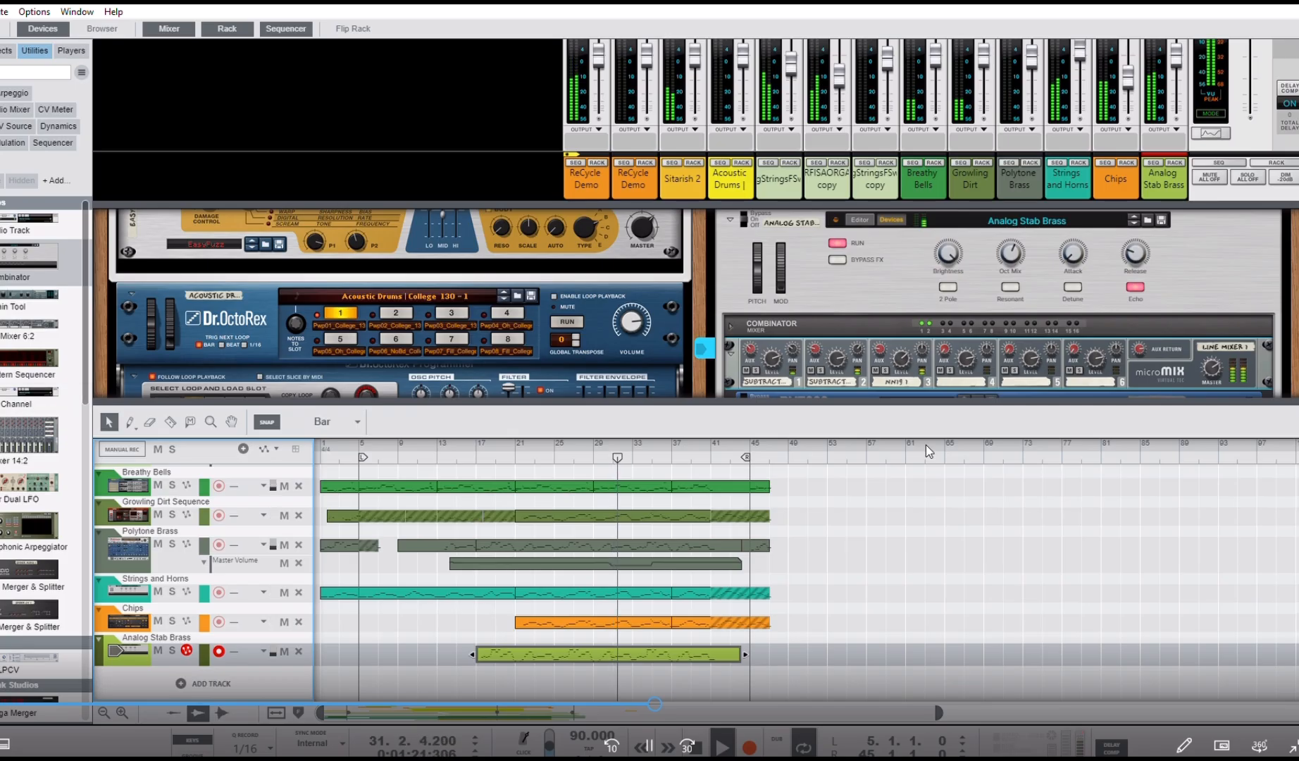
Try inserting a Stereo Tool effect above Line Mixer 1 in the Analog Stab Brass Combinator
click(7, 51)
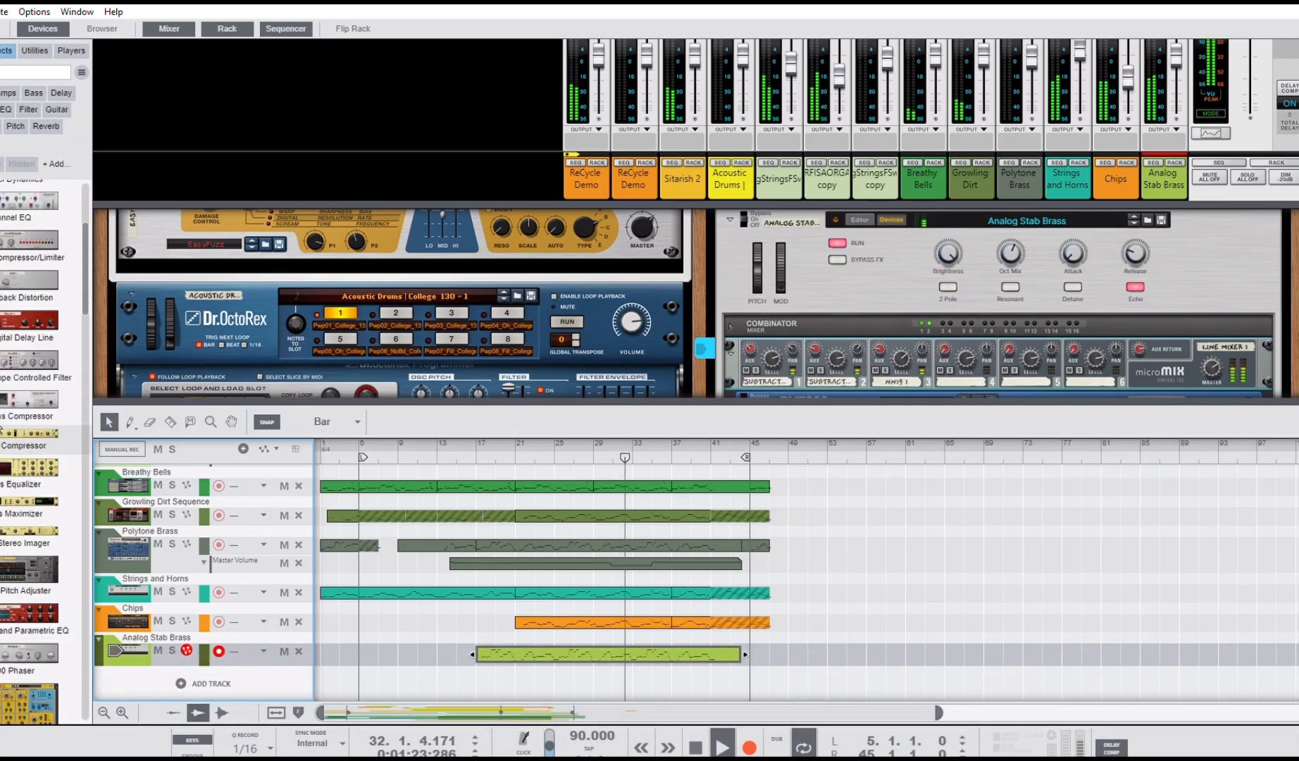
scroll(2, 430, down, 5)
scroll(12, 394, down, 7)
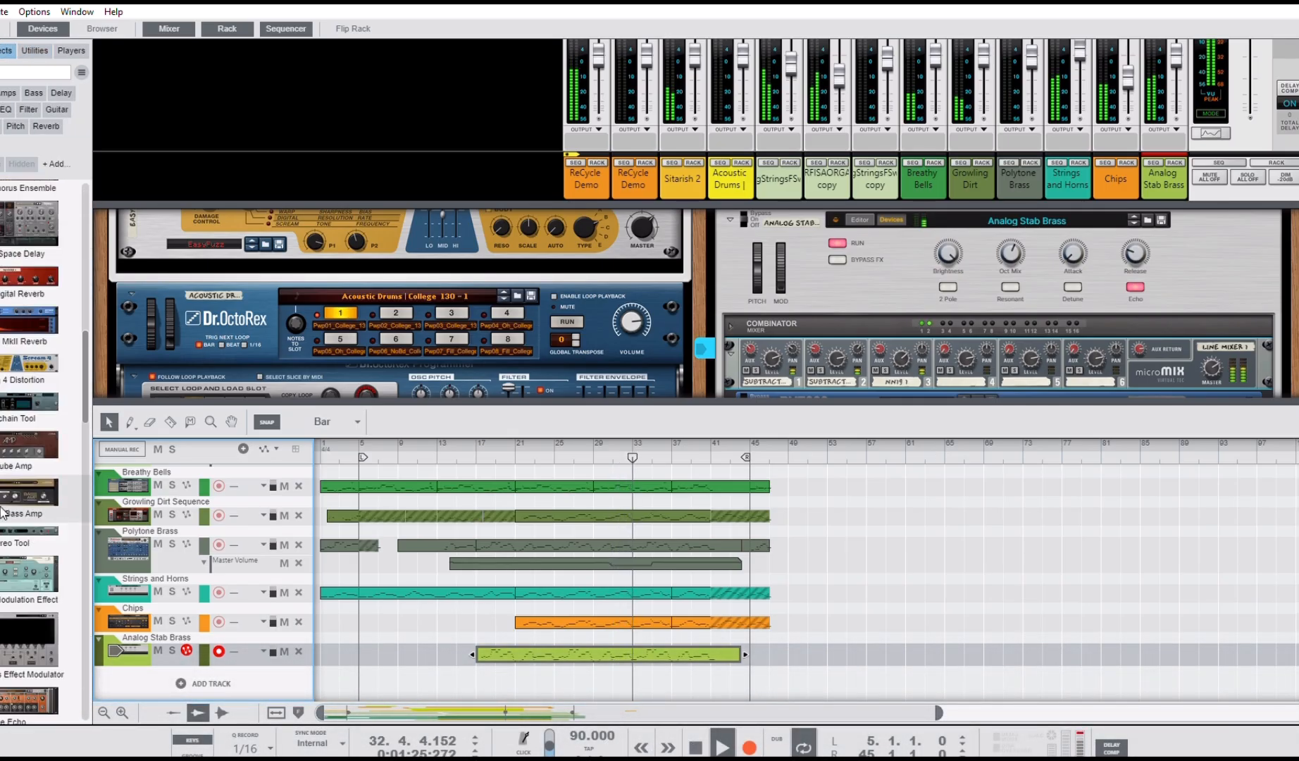
drag(14, 395, 1001, 292)
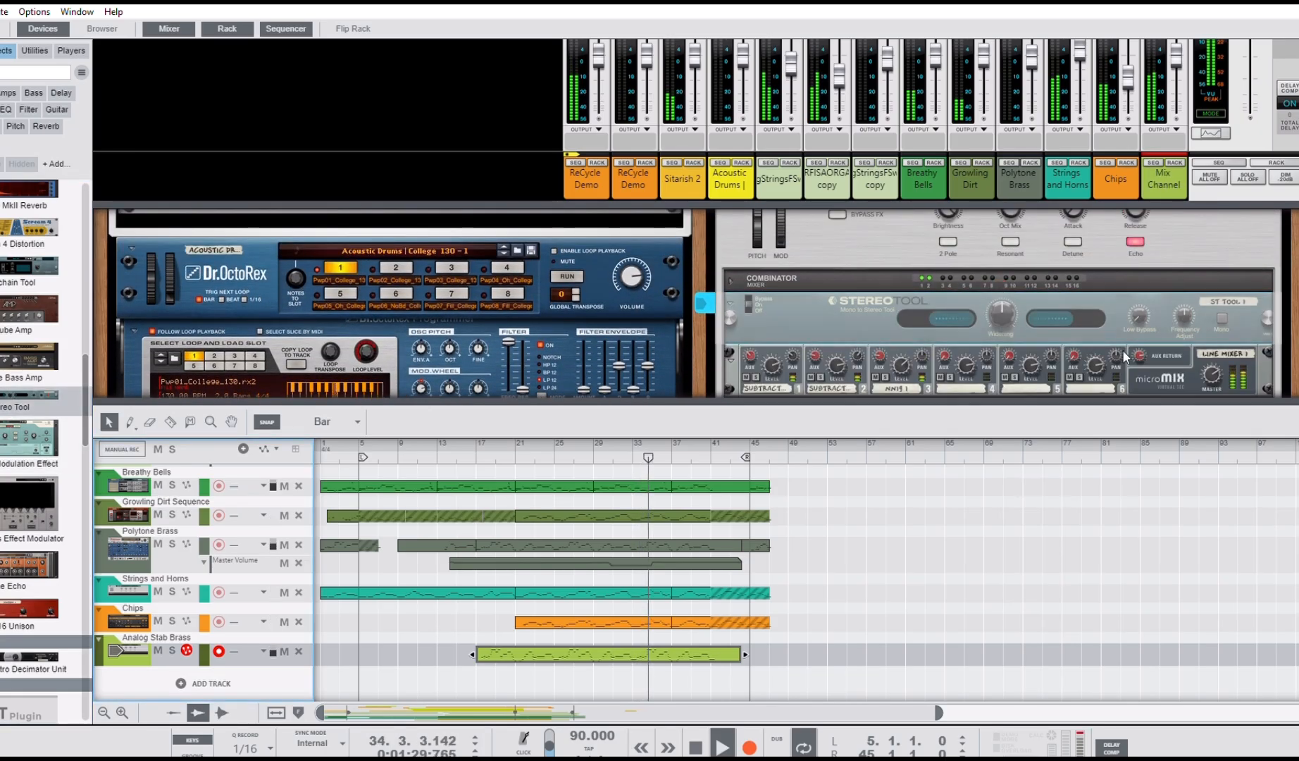
Remove the Stereo Tool above Line Mixer 1, place it directly below that mixer, and select the mixer
ctrl+click(1008, 308)
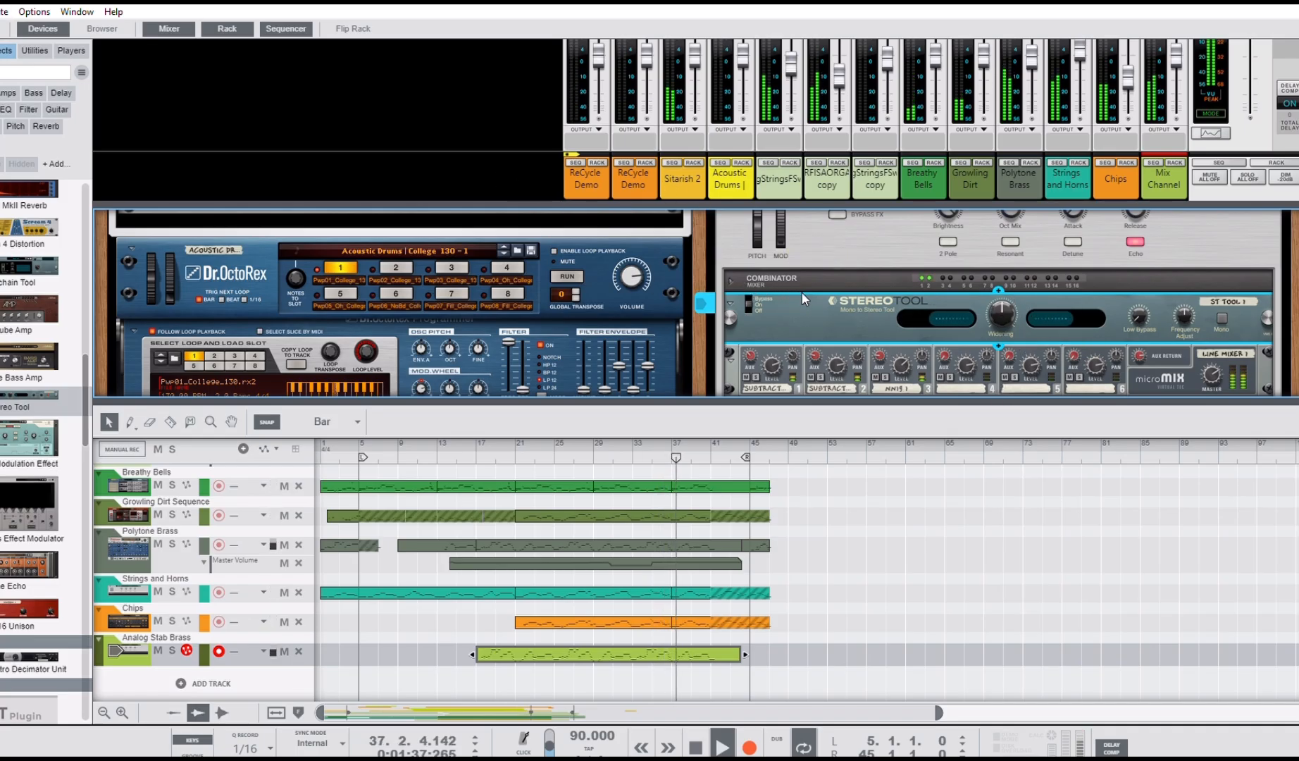
key(Delete)
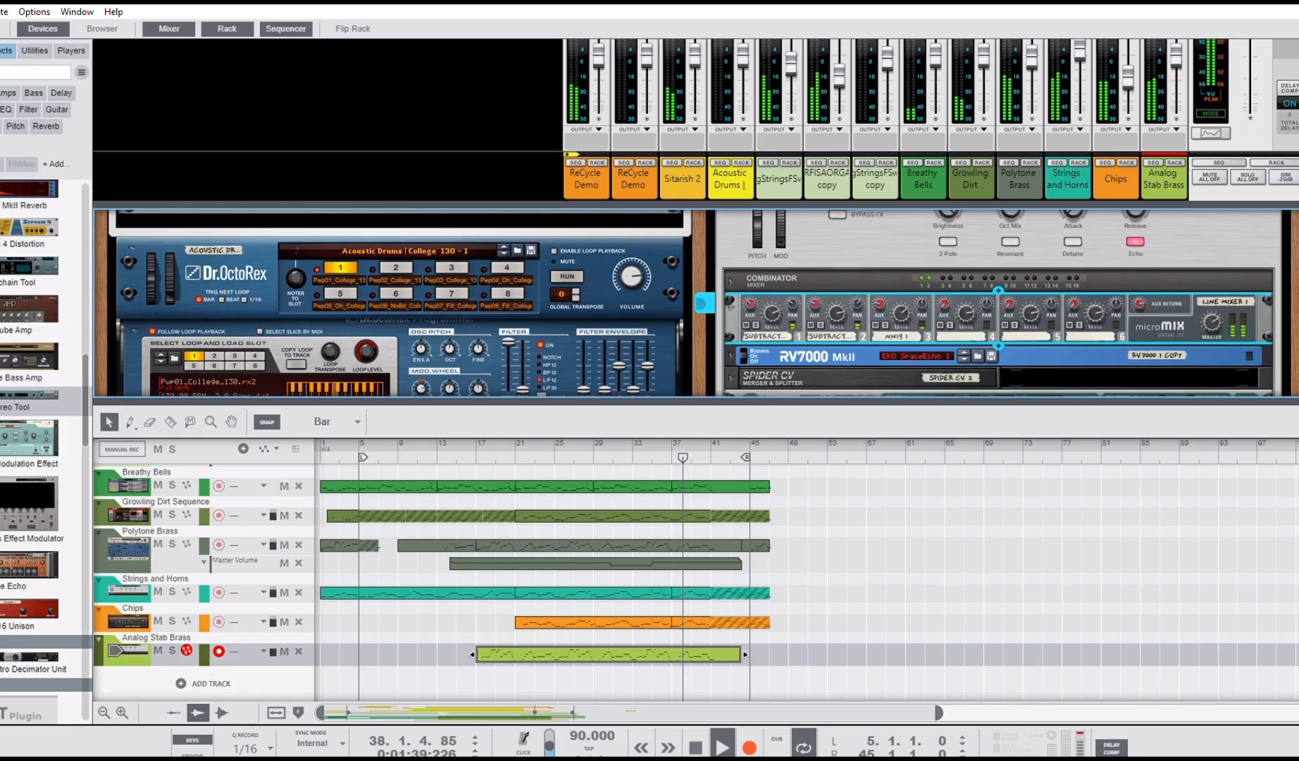
key(ctrl+z)
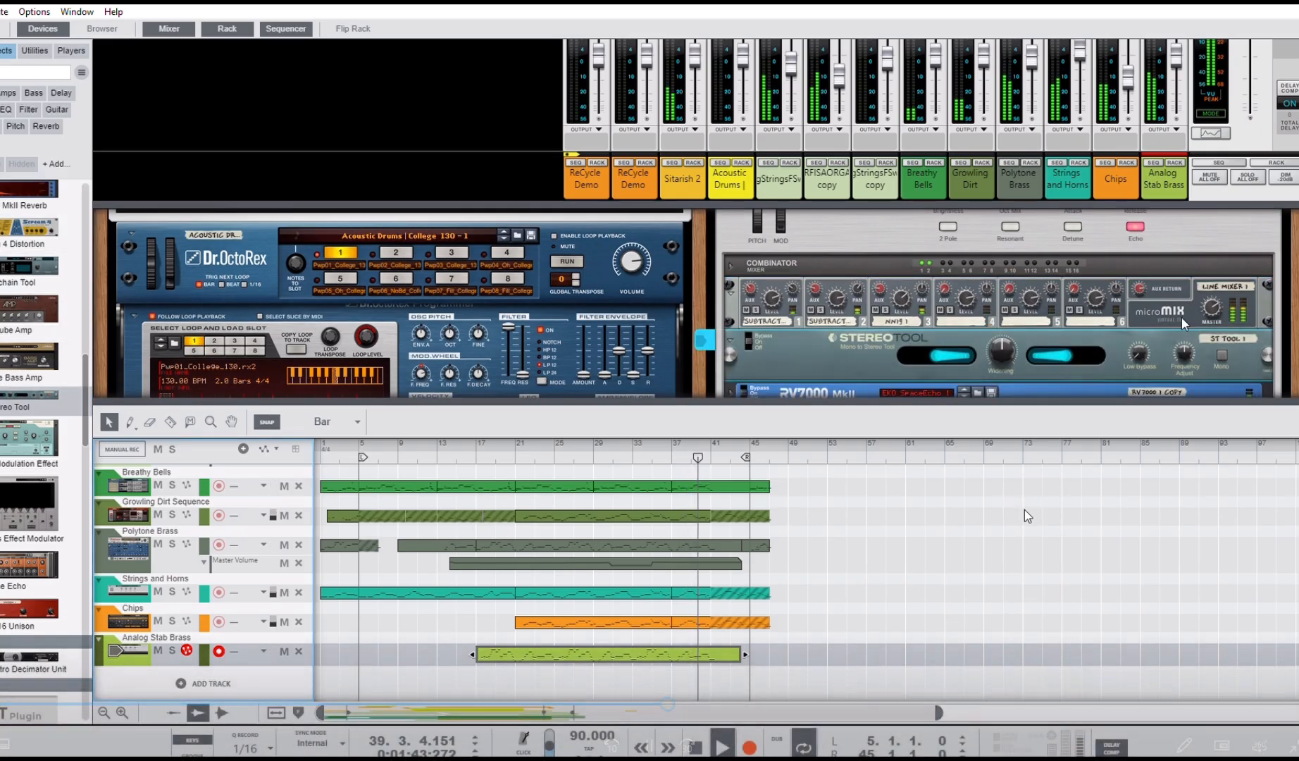
click(1223, 301)
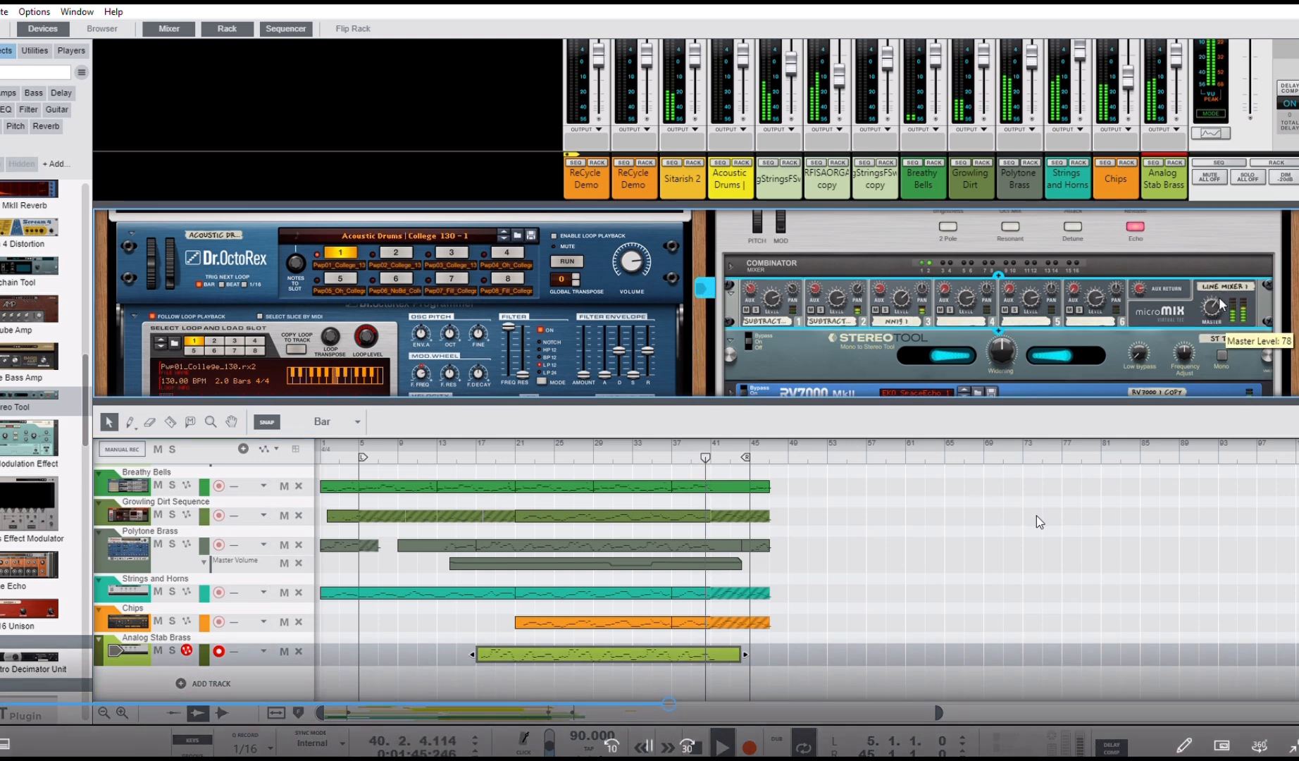
mouse_move(1002, 349)
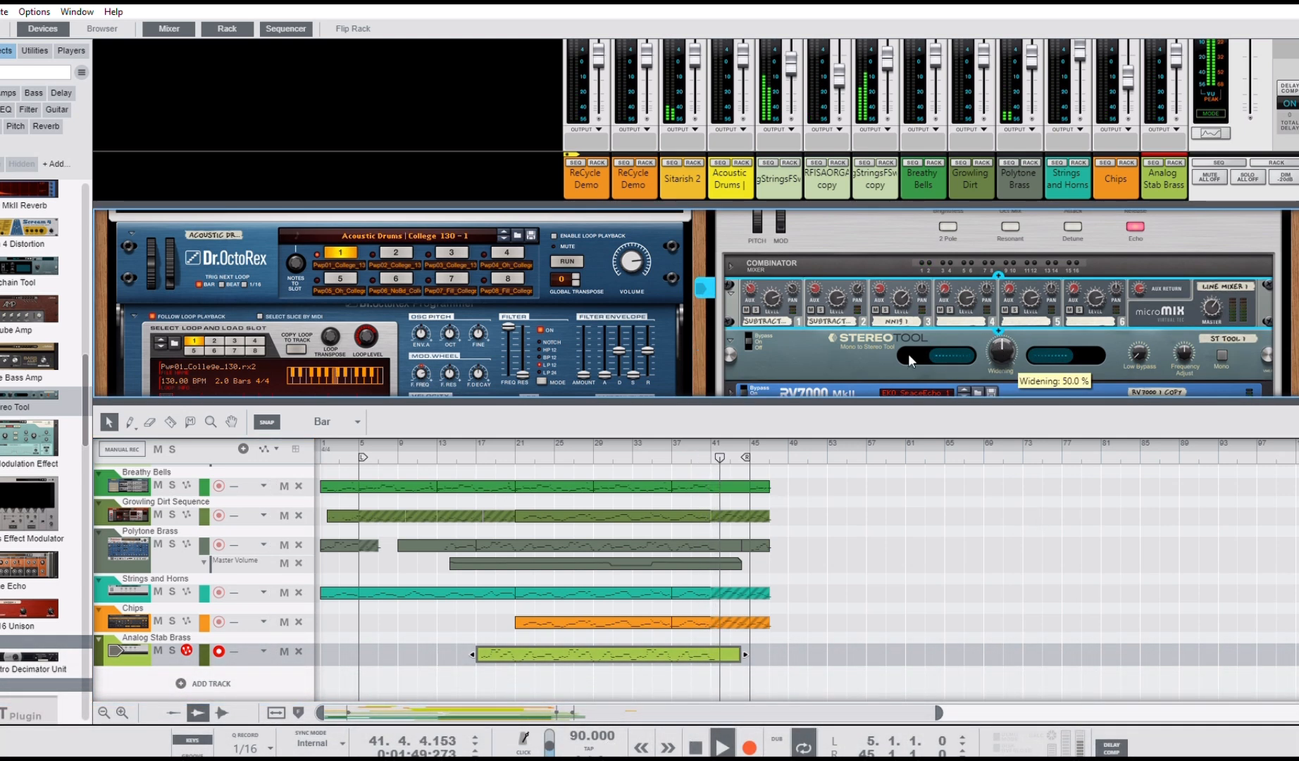
click(513, 438)
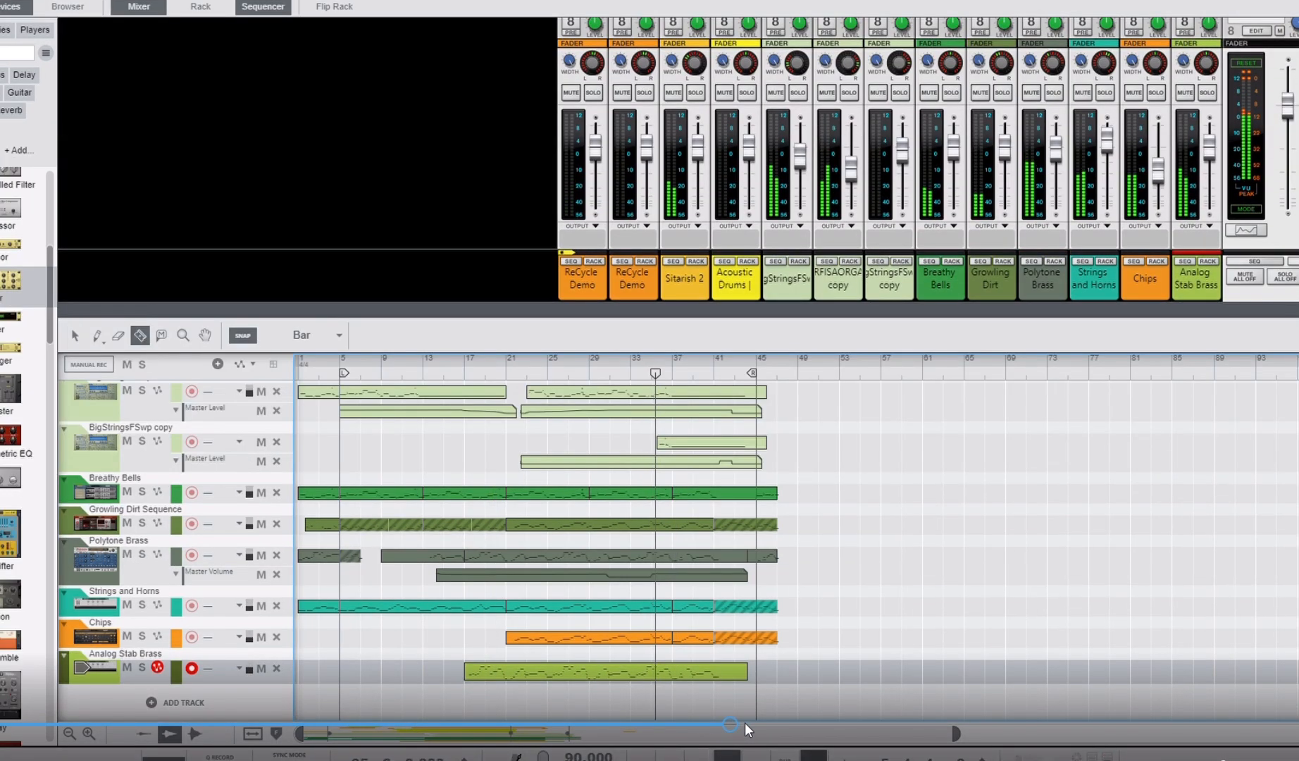
drag(744, 721, 1009, 727)
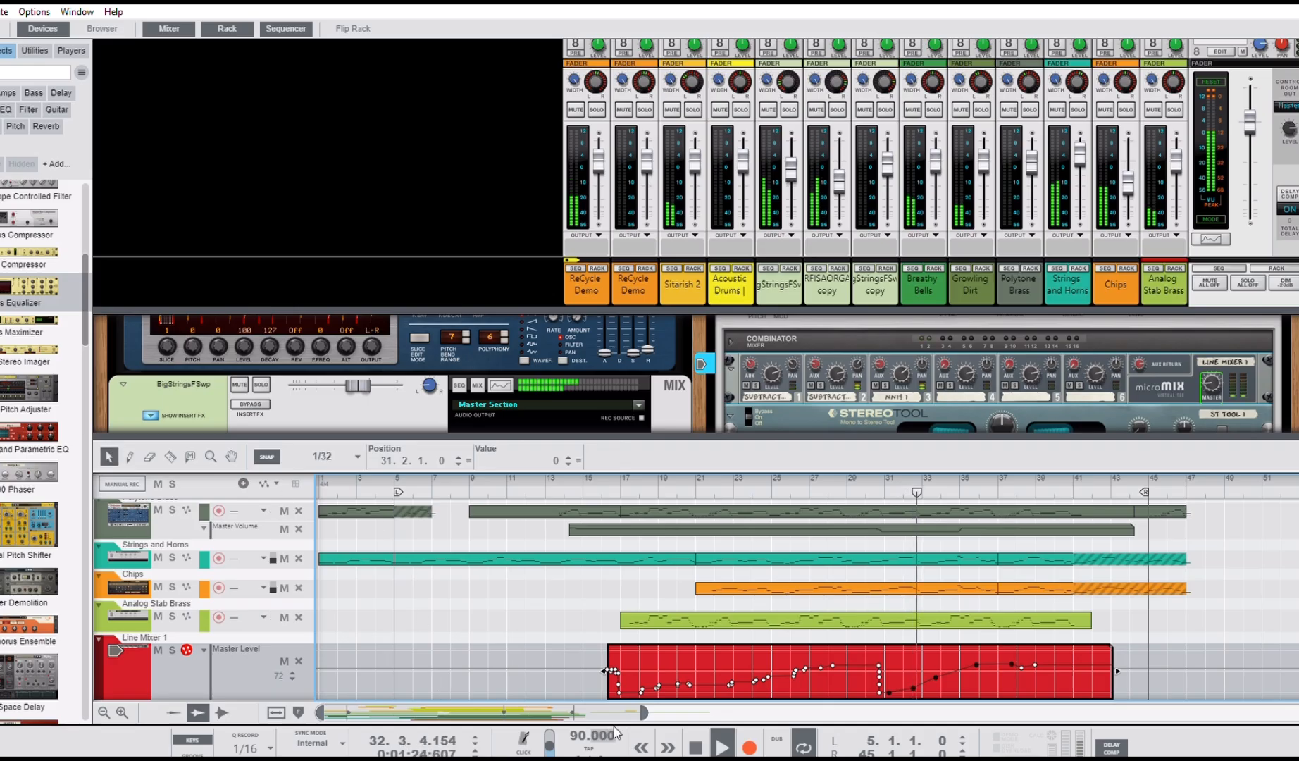
Narrow the sequencer loop, placing the right locator just before bar 37 and the left locator at about bar 17
drag(648, 710, 985, 711)
scroll(270, 557, up, 10)
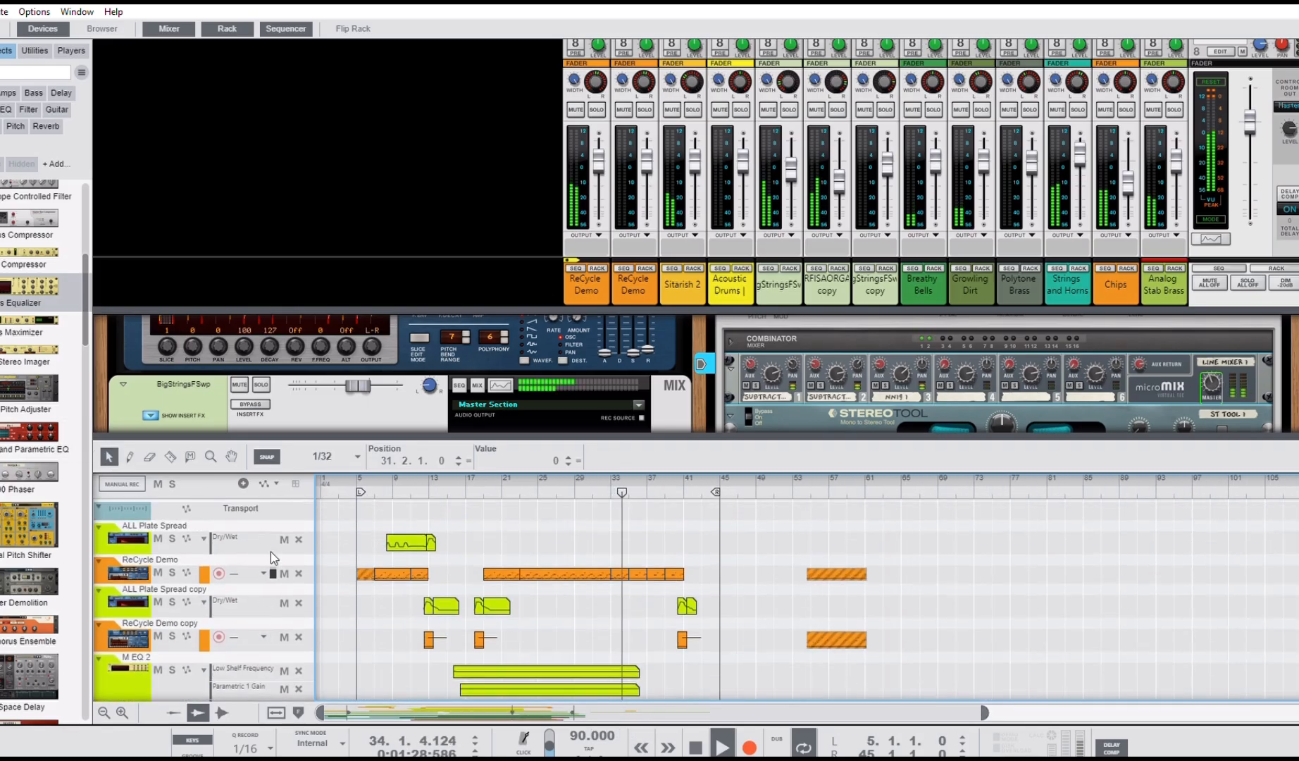
scroll(395, 503, down, 5)
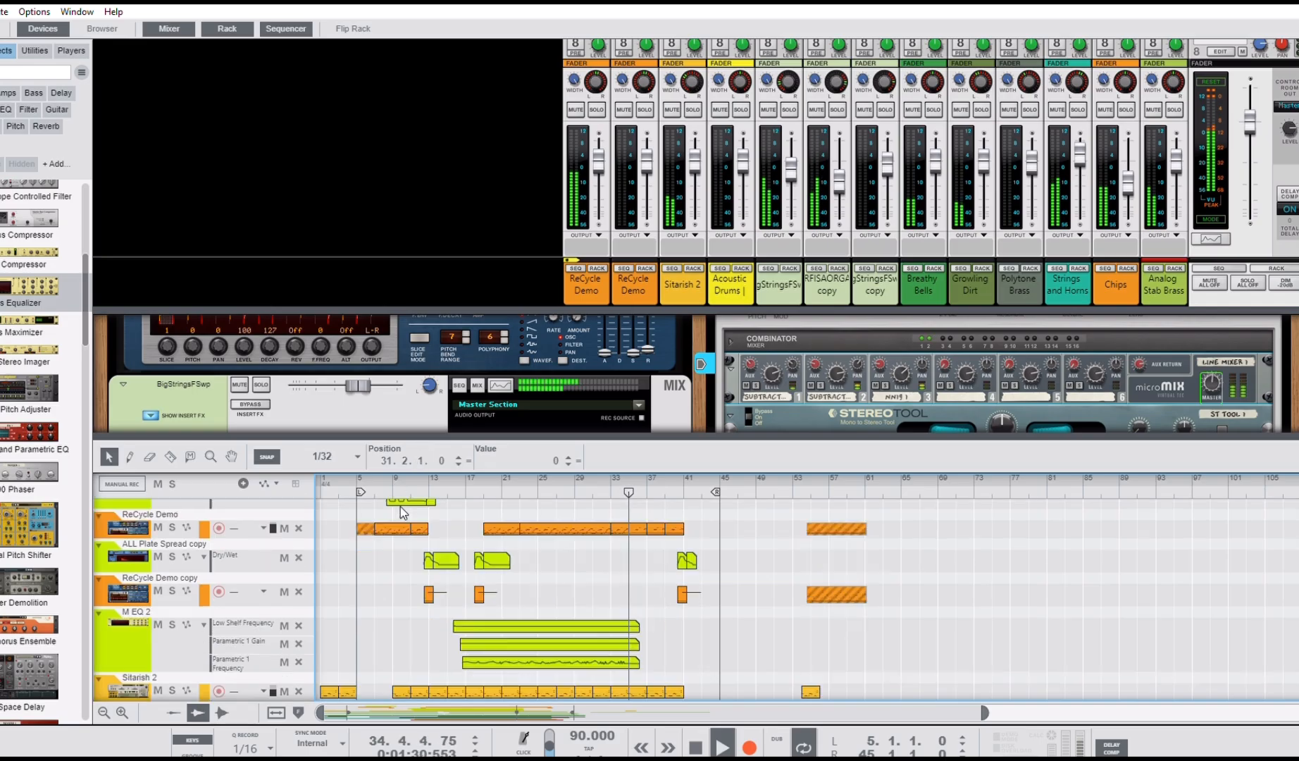
scroll(560, 484, up, 1)
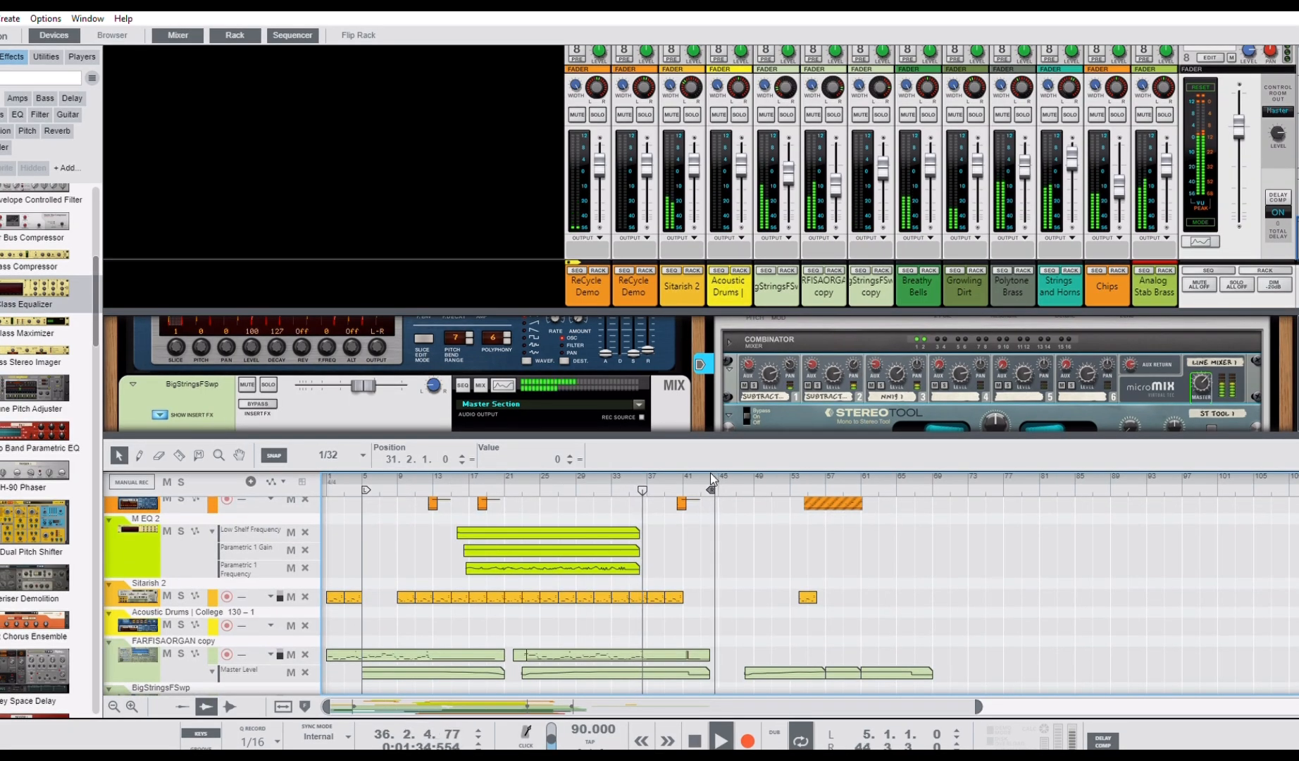
drag(711, 473, 646, 457)
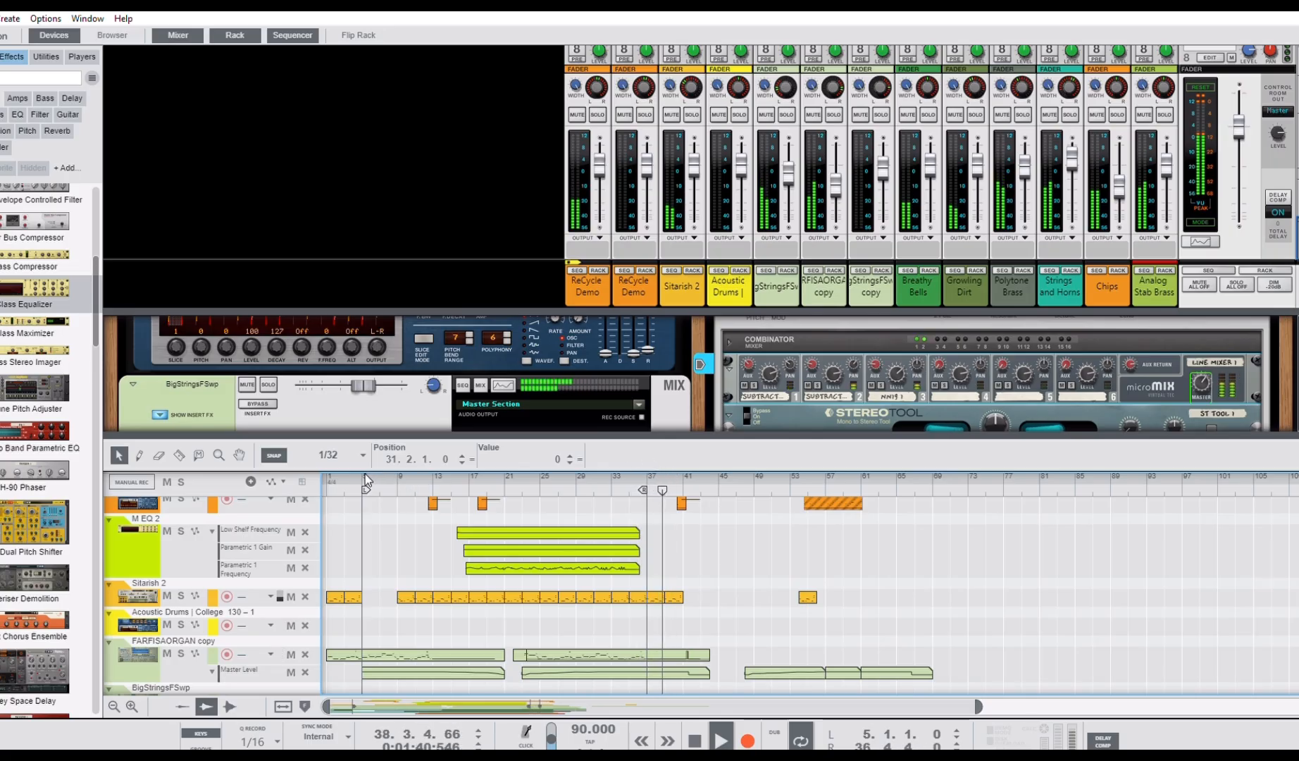
drag(366, 490, 475, 502)
scroll(479, 536, up, 3)
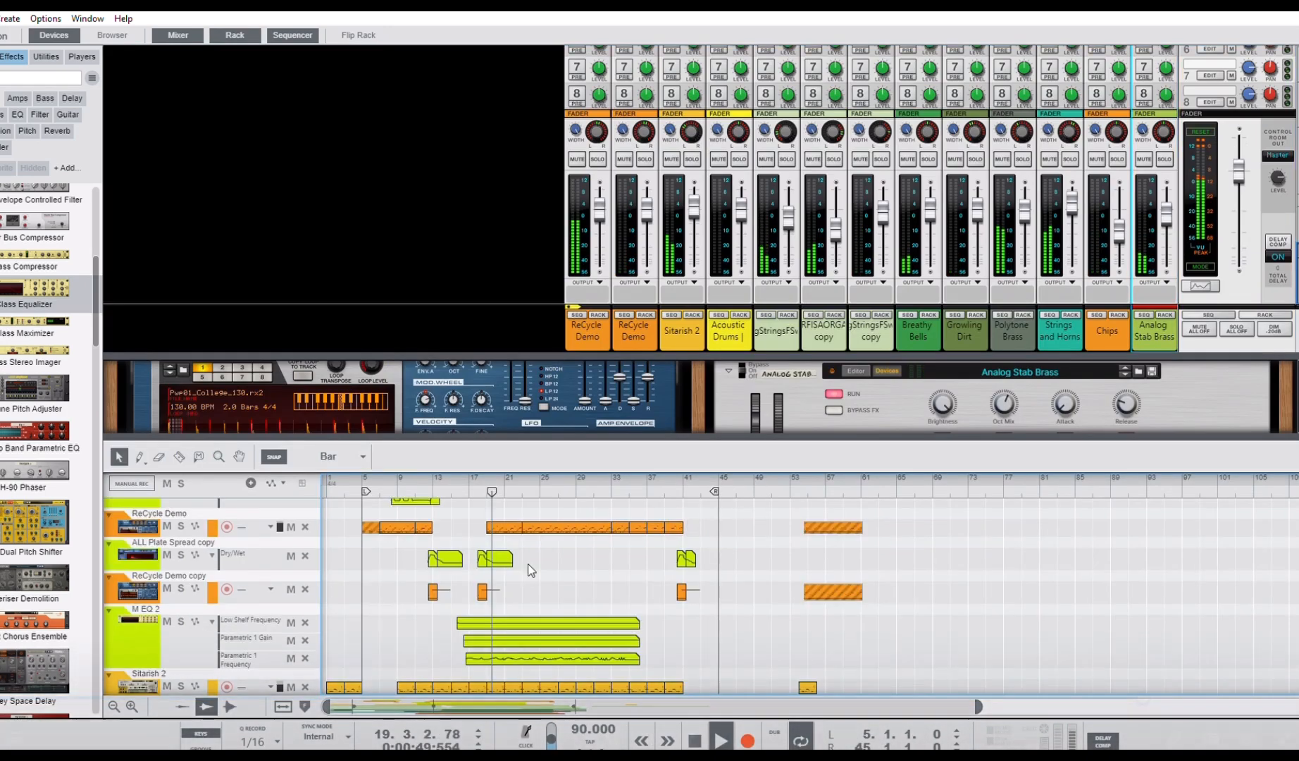
click(1187, 704)
click(1219, 700)
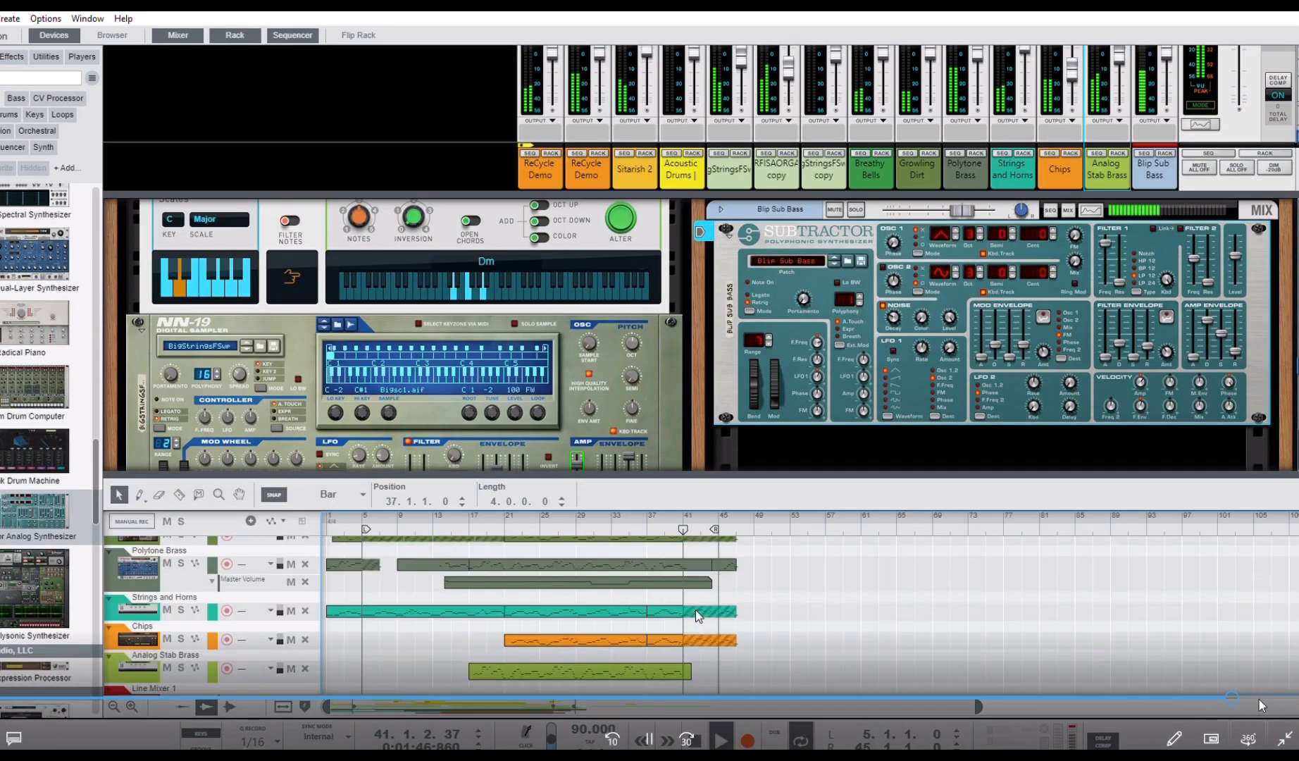
click(1170, 700)
click(1153, 698)
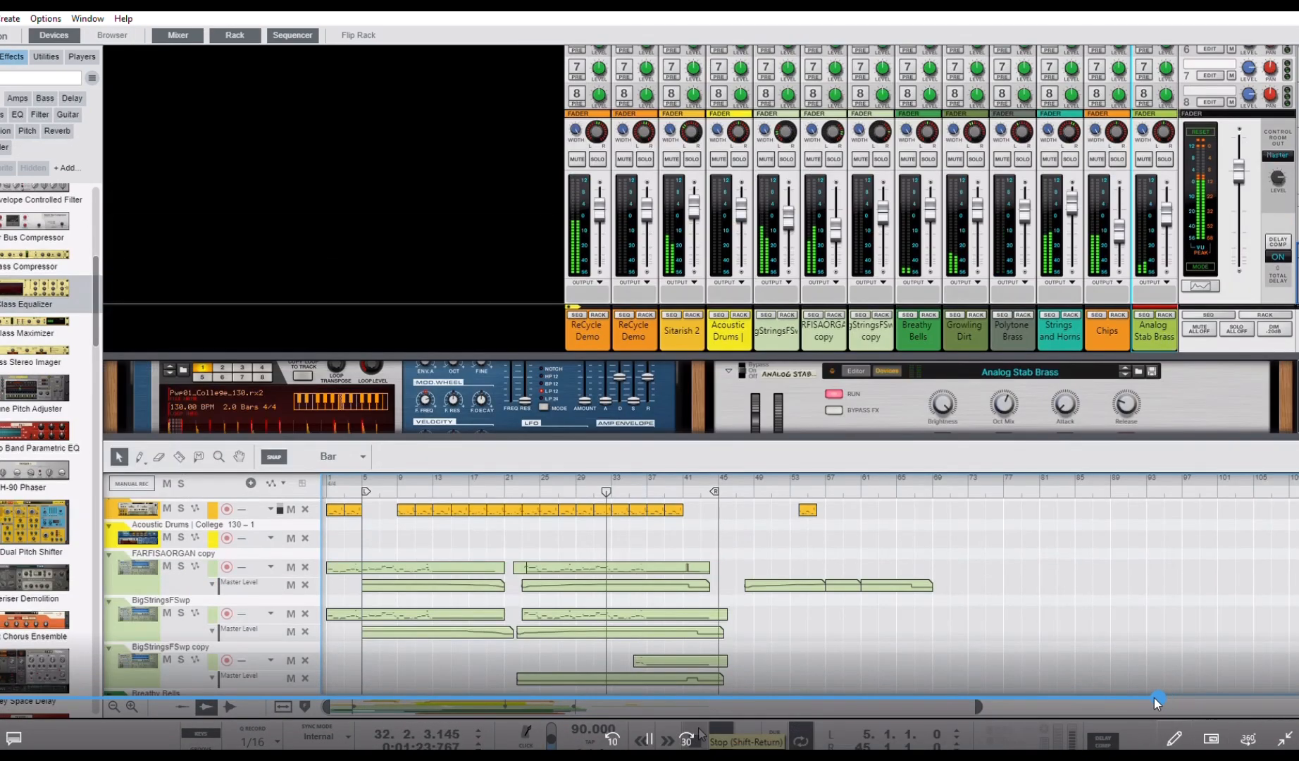
click(1170, 697)
click(1174, 697)
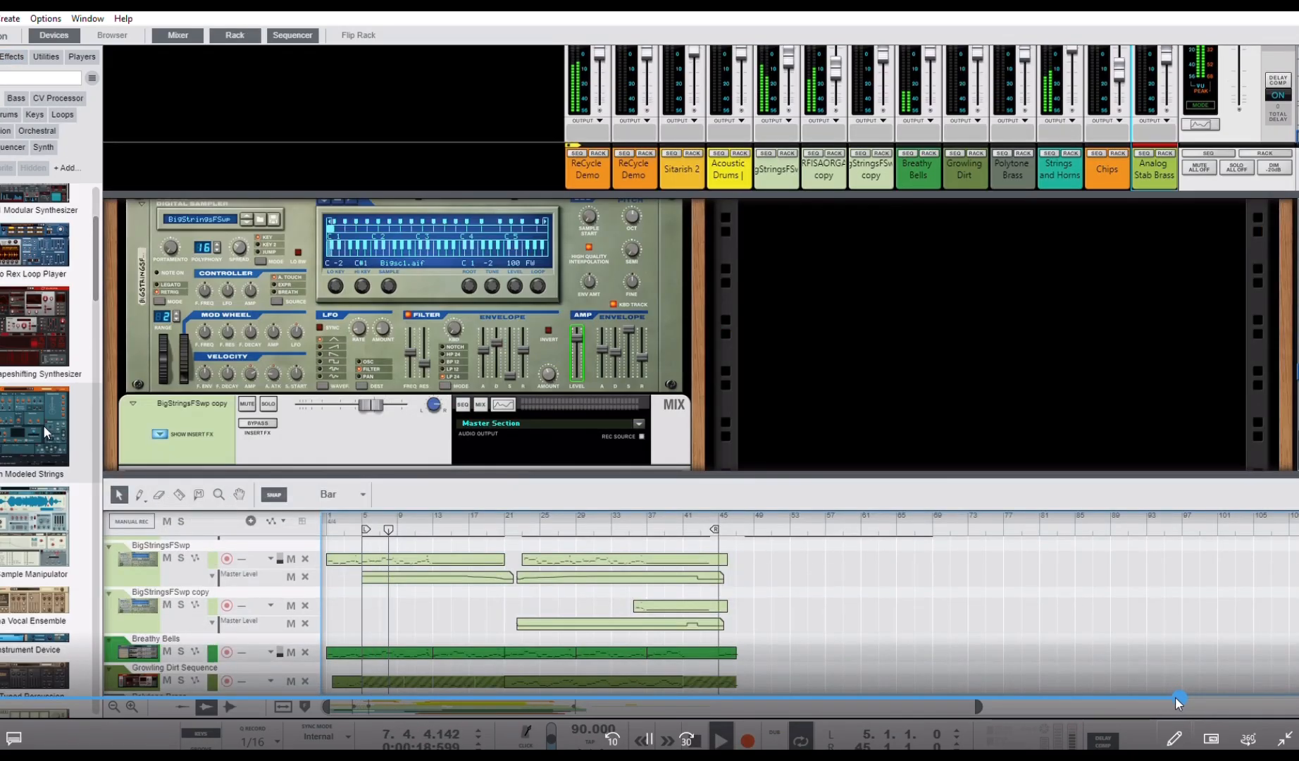
click(1159, 700)
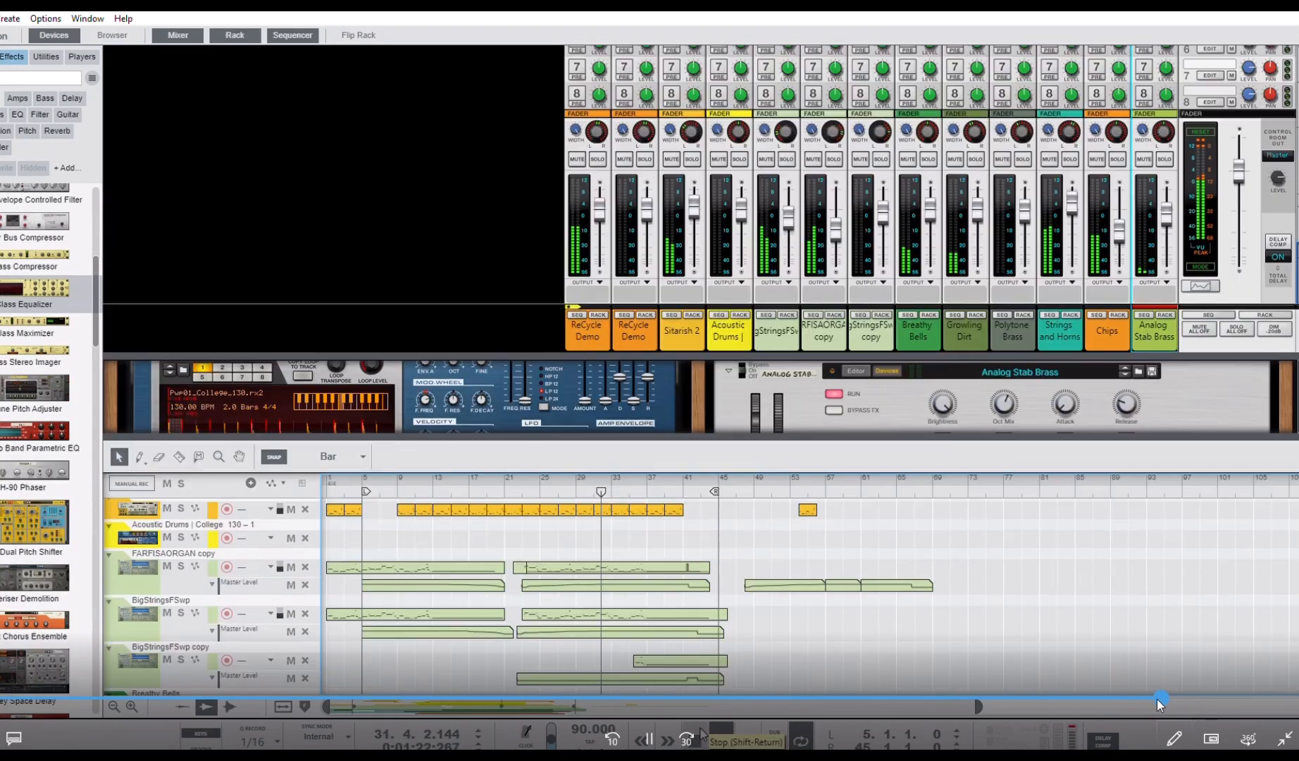
click(1193, 699)
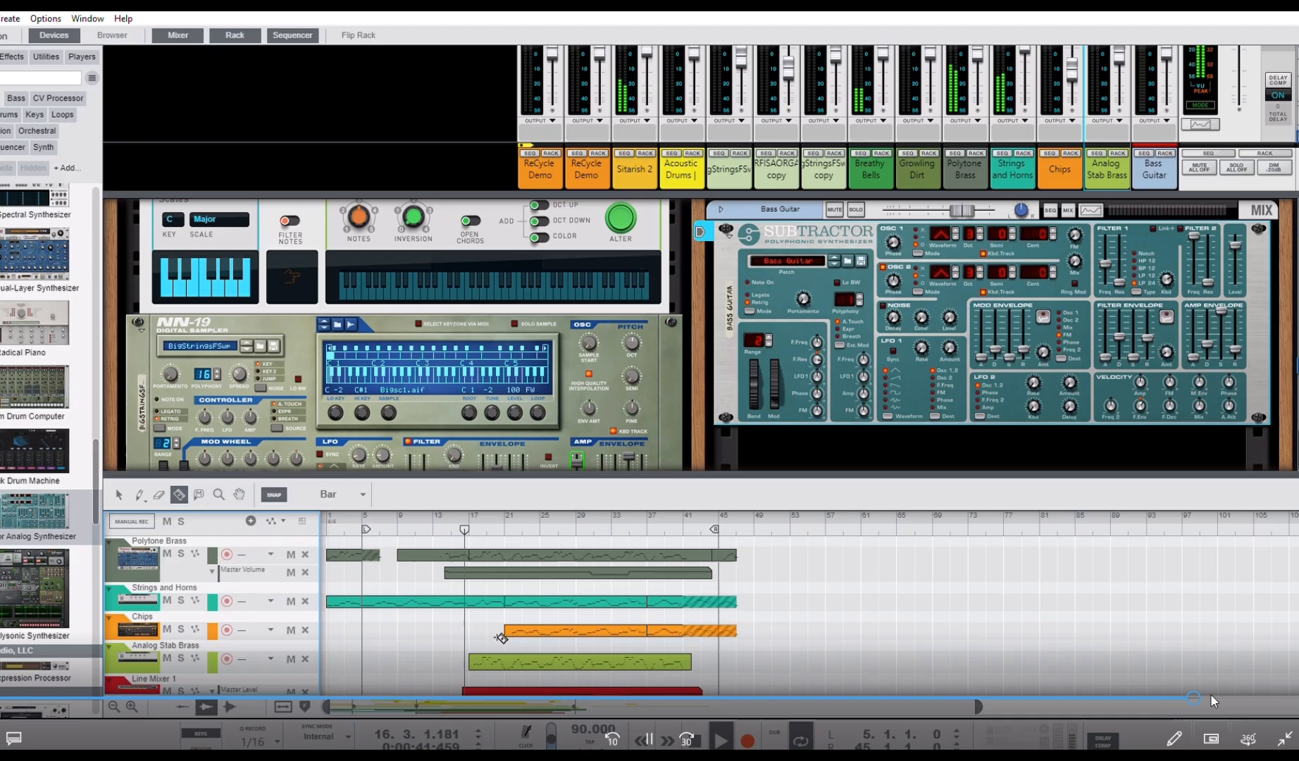
click(1210, 697)
click(1263, 698)
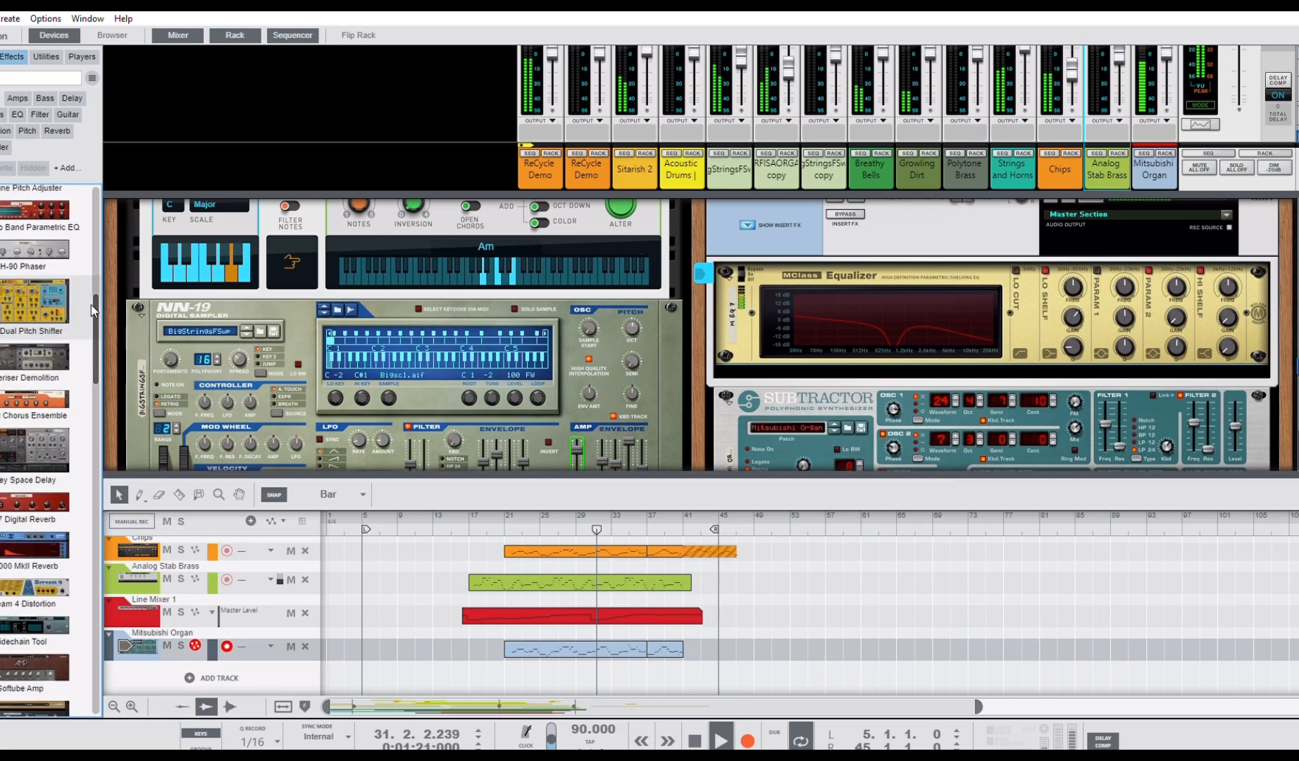
scroll(95, 384, down, 3)
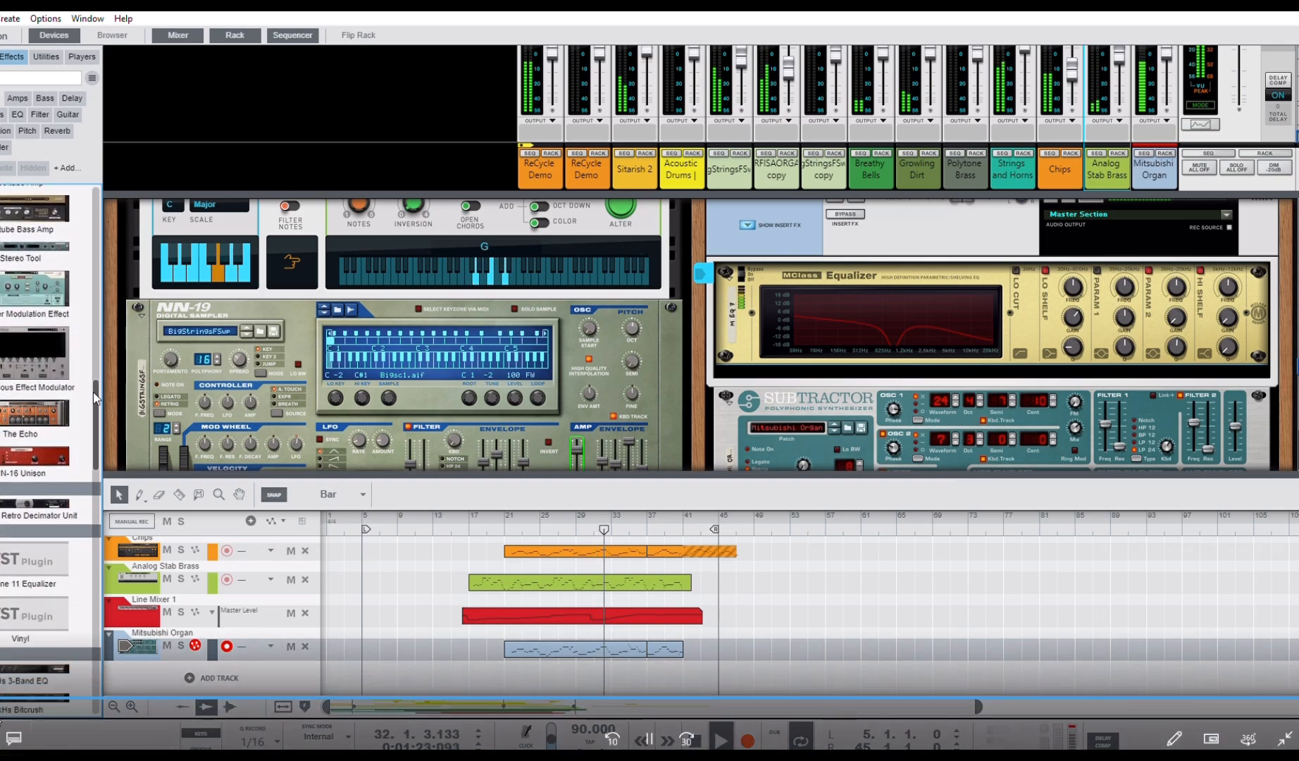
drag(114, 690, 52, 690)
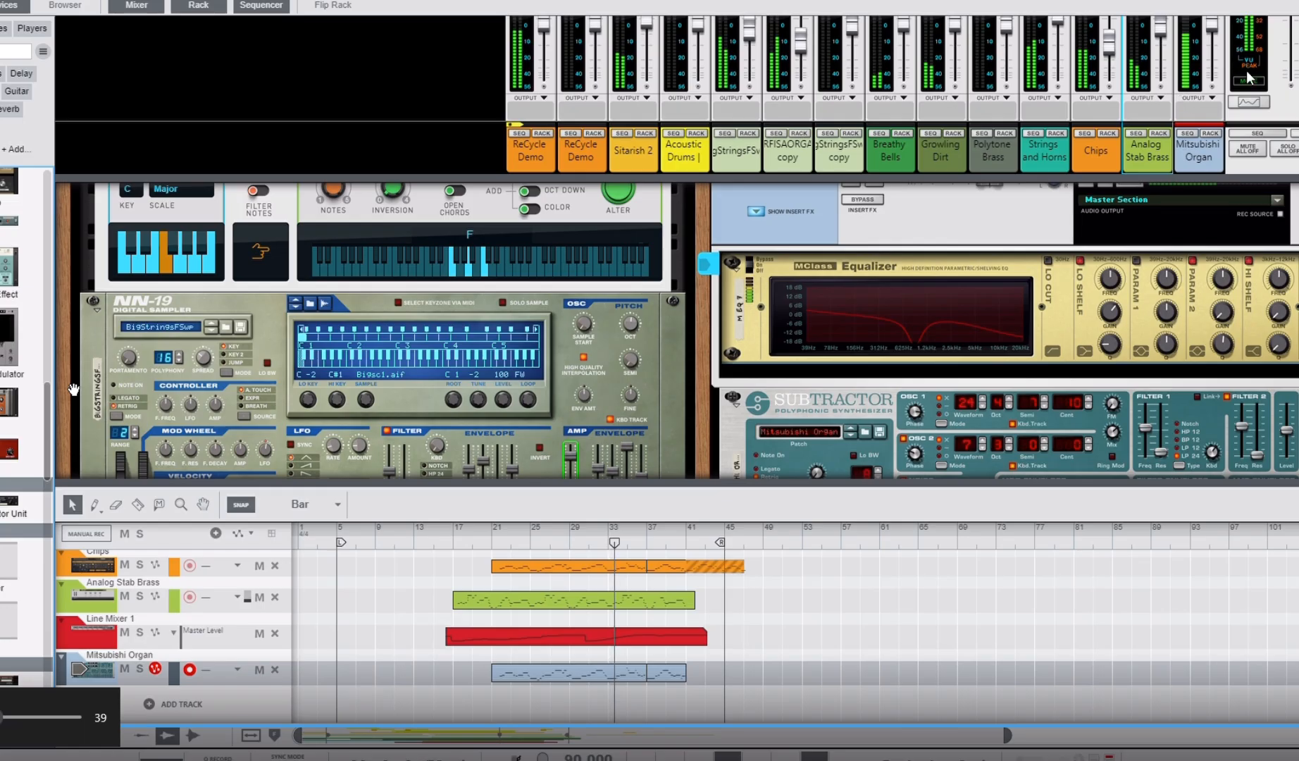